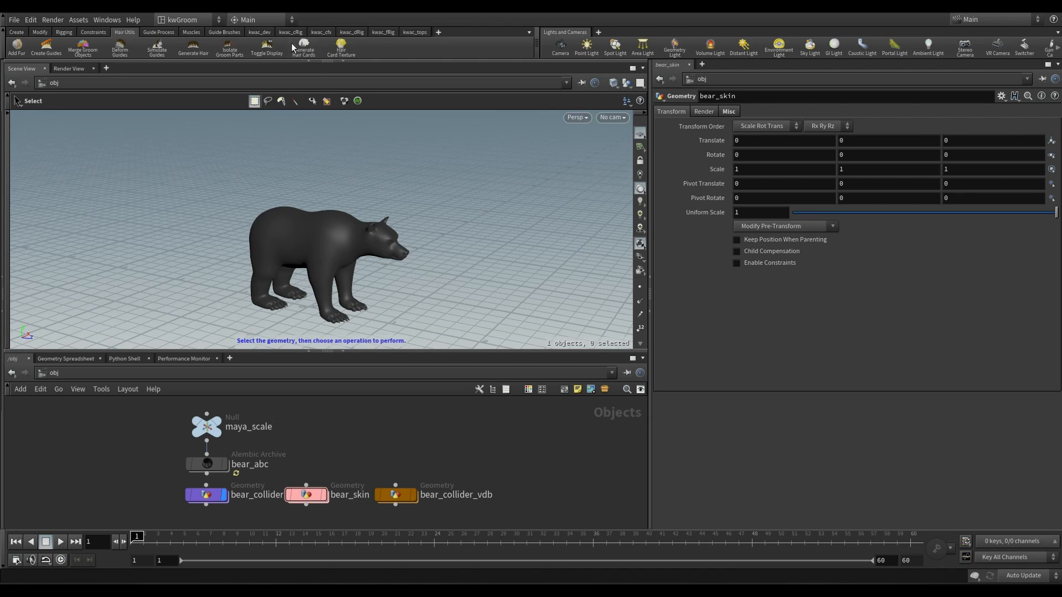
# Switch the radial menu set to GroomBear and add the GroomBear shelf to the shelf set
pyautogui.click(275, 21)
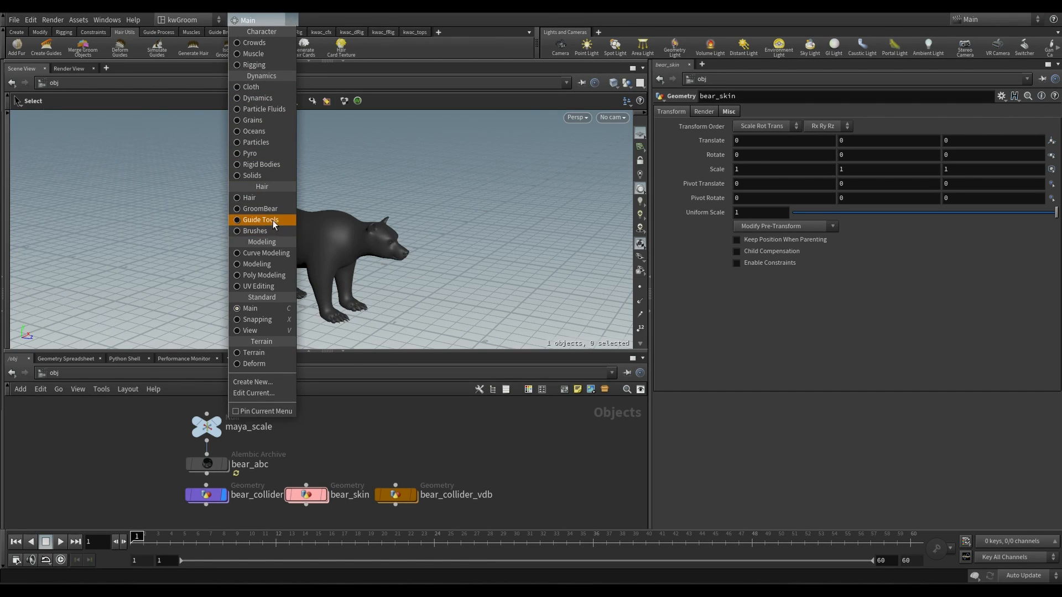
pyautogui.click(260, 209)
pyautogui.click(438, 33)
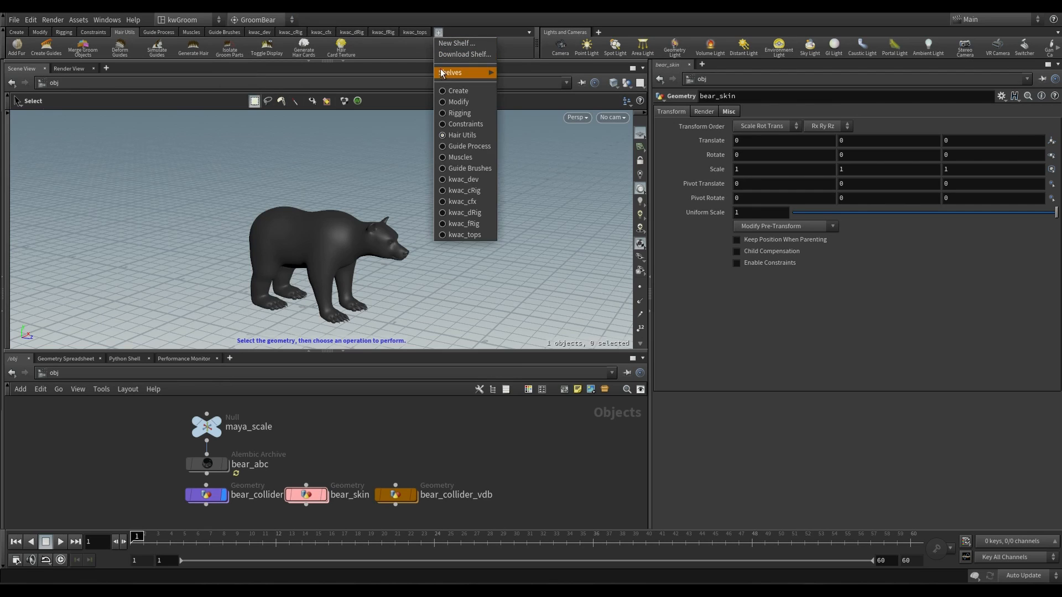
pyautogui.moveTo(465, 72)
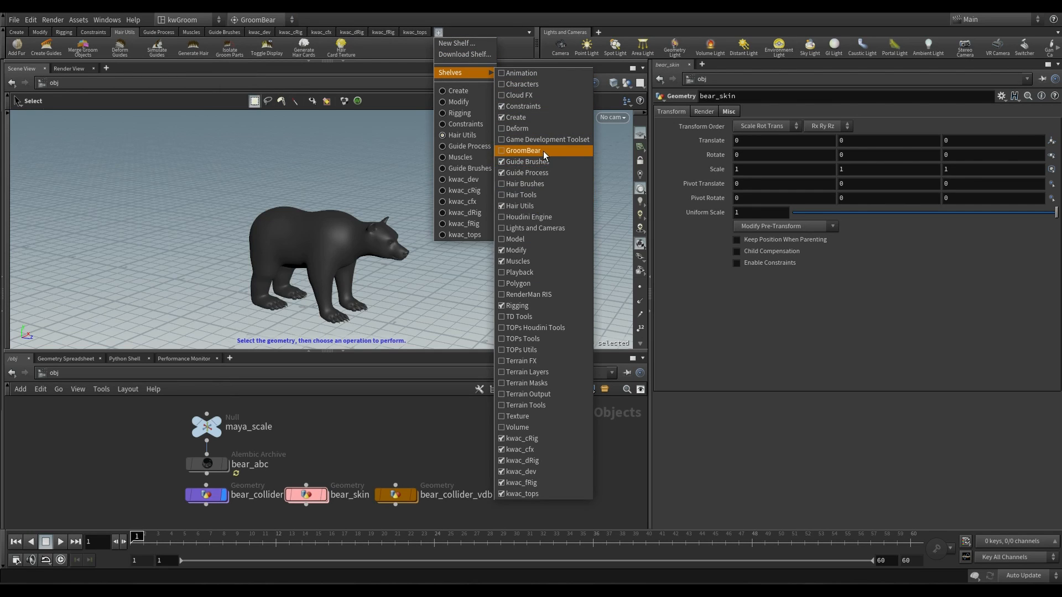
pyautogui.click(523, 151)
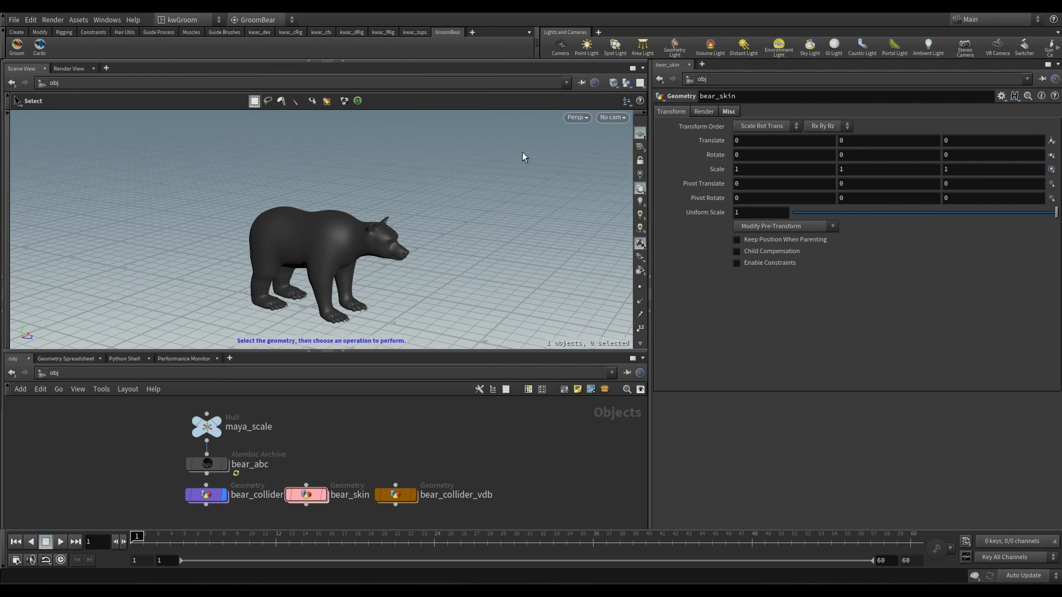
# Open the help page of the Groom shelf tool, read through its inputs, parameters and falloffs, and close it
pyautogui.rightClick(22, 54)
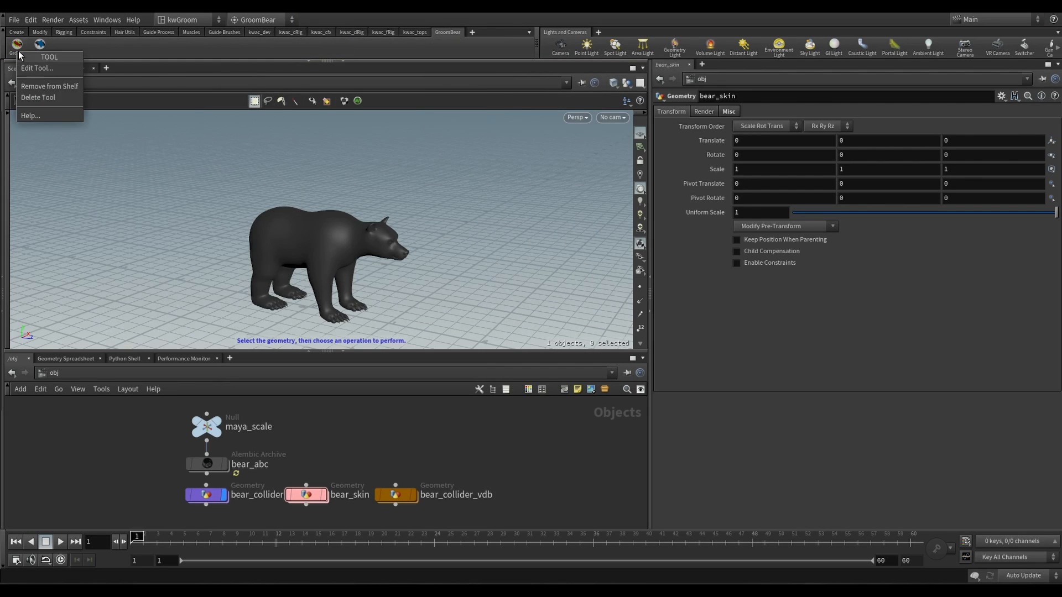
pyautogui.click(33, 115)
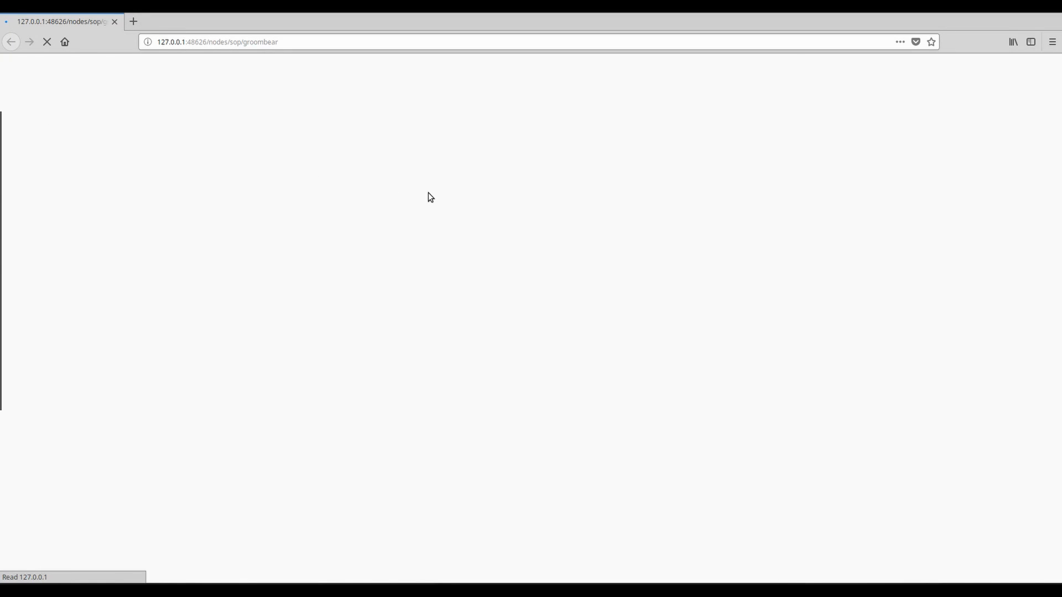
pyautogui.scroll(-5, 878, 138)
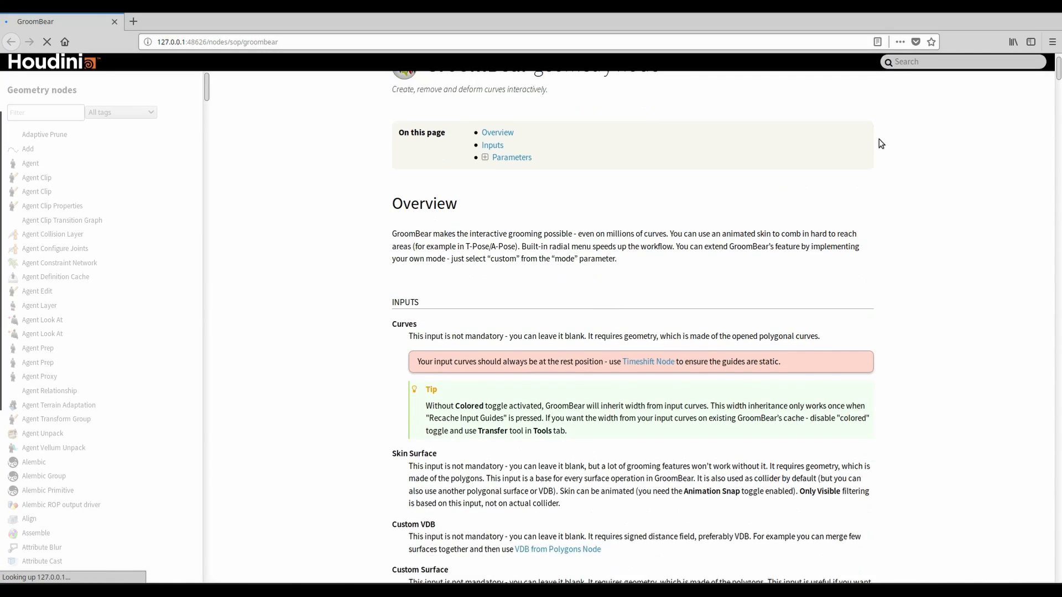
pyautogui.scroll(-10, 1051, 94)
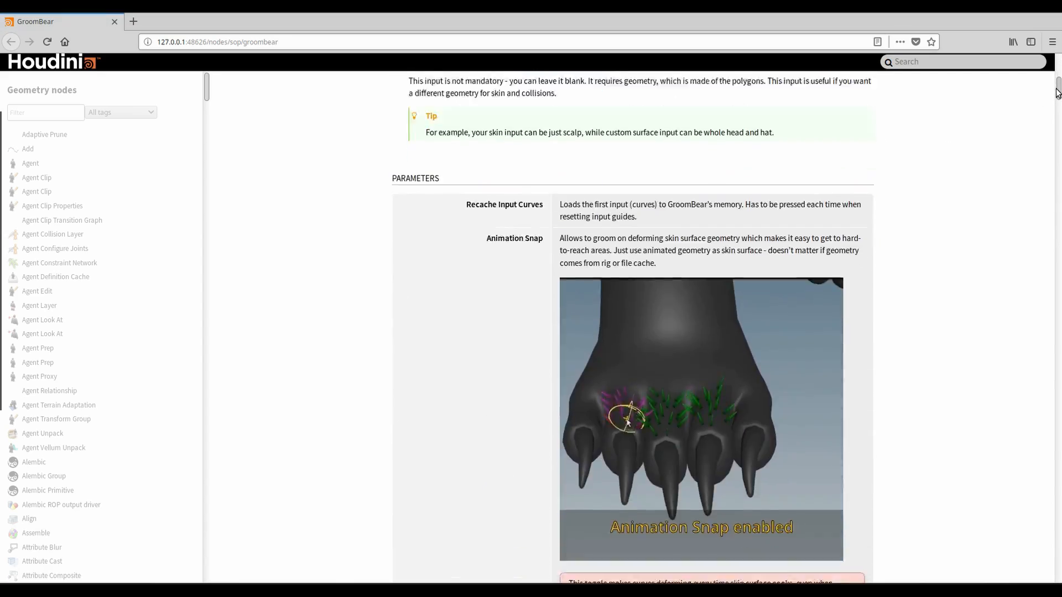
pyautogui.moveTo(1057, 99); pyautogui.dragTo(996, 473)
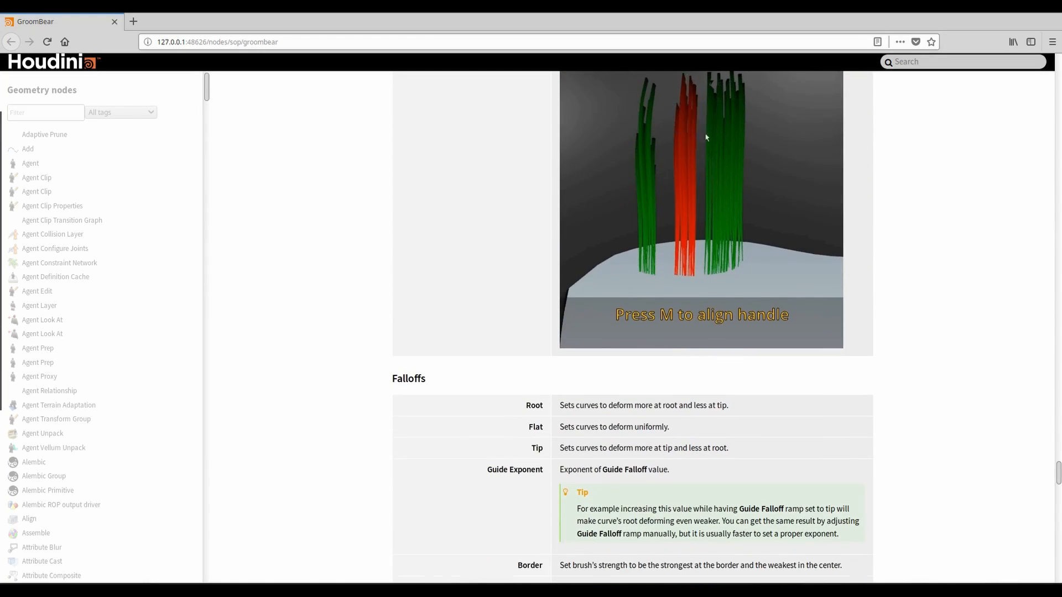
pyautogui.click(1057, 15)
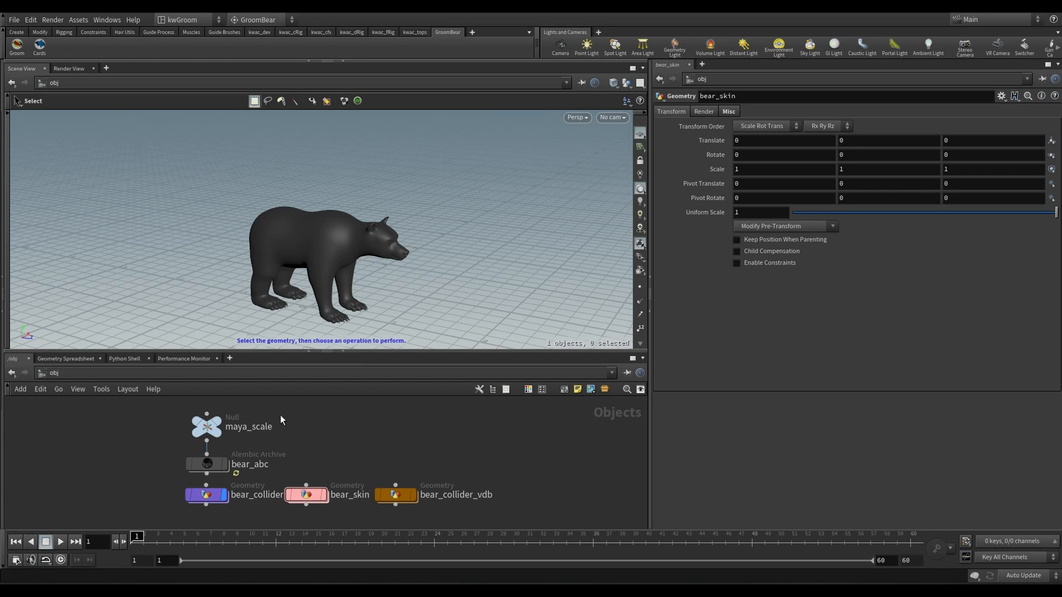
# Show the maya_scale null's transform parameters and scrub the bear animation to frame 18
pyautogui.moveTo(271, 409); pyautogui.dragTo(270, 427, button='middle')
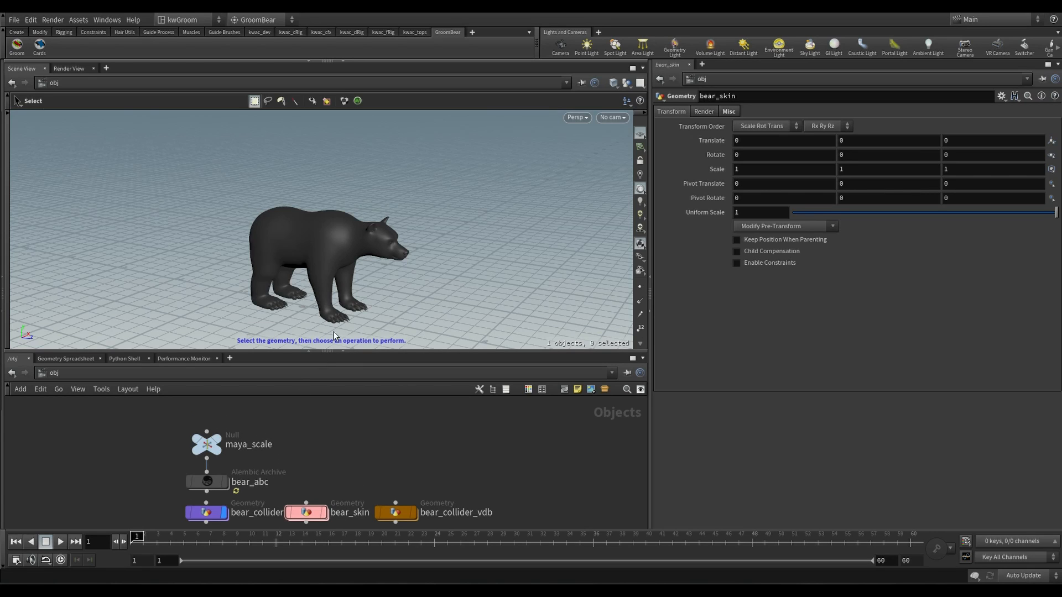
pyautogui.click(206, 444)
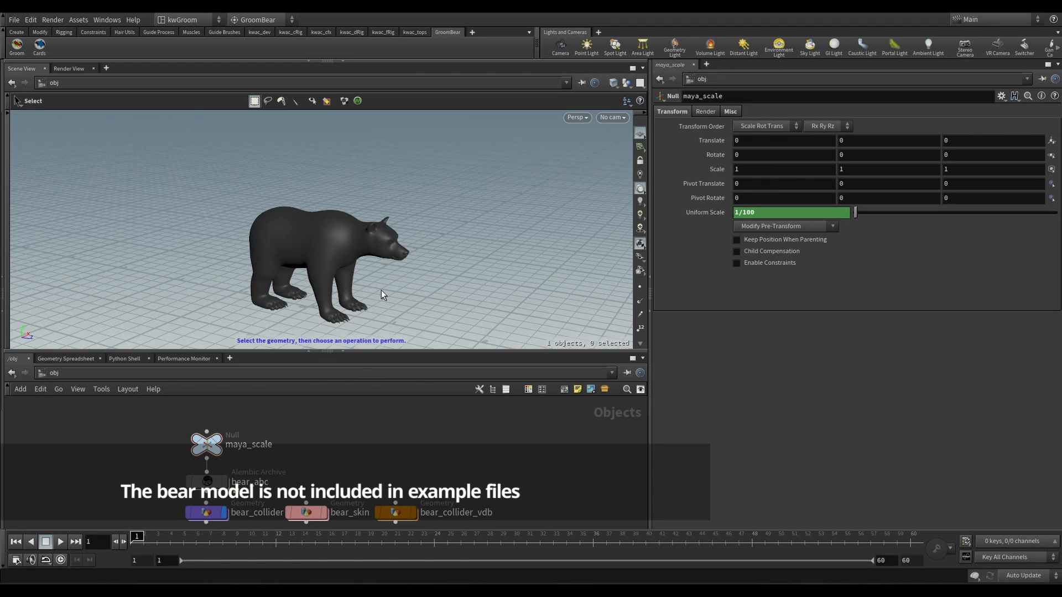
pyautogui.moveTo(145, 536); pyautogui.dragTo(355, 536)
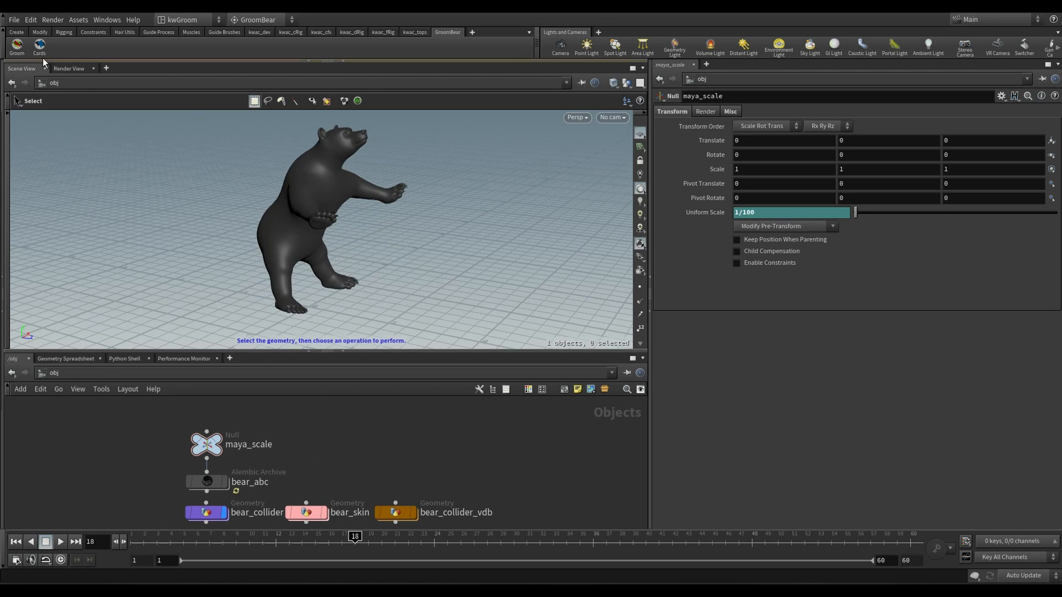
# Collapse the shelf and scrub the animation to frame 59, framing the bear's head and raised paw
pyautogui.click(3, 31)
pyautogui.keyDown('alt'); pyautogui.moveTo(320, 159); pyautogui.dragTo(256, 164, button='right'); pyautogui.keyUp('alt')
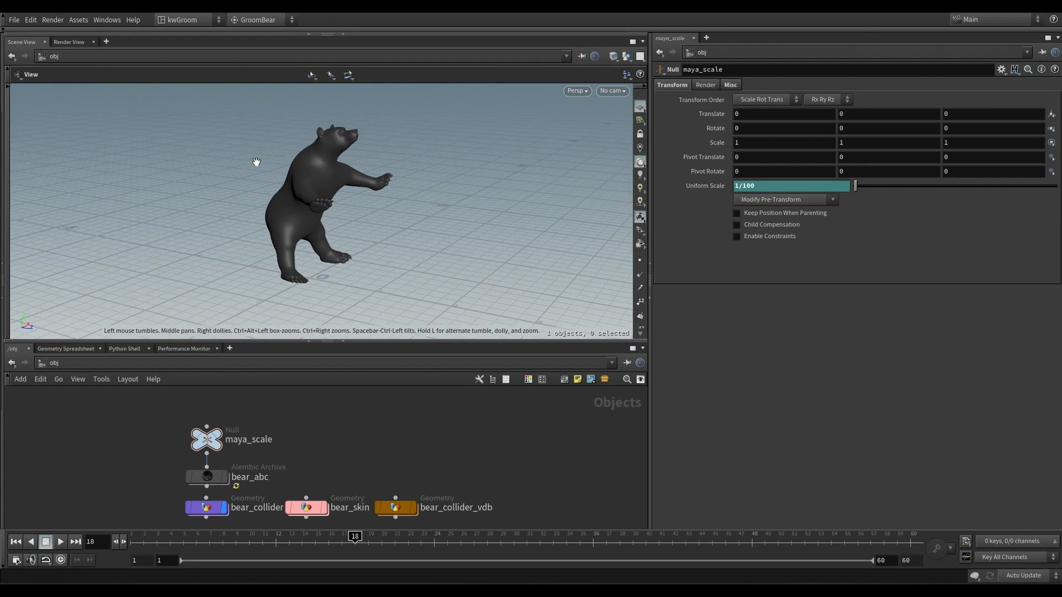
pyautogui.keyDown('alt'); pyautogui.moveTo(256, 164); pyautogui.dragTo(247, 201, button='middle'); pyautogui.keyUp('alt')
pyautogui.moveTo(354, 539)
pyautogui.mouseDown()
pyautogui.moveTo(857, 545)
pyautogui.moveTo(718, 556)
pyautogui.moveTo(894, 557)
pyautogui.mouseUp()
pyautogui.keyDown('alt'); pyautogui.moveTo(267, 209); pyautogui.dragTo(275, 217, button='middle'); pyautogui.keyUp('alt')
pyautogui.moveTo(275, 217); pyautogui.dragTo(521, 228, button='right')
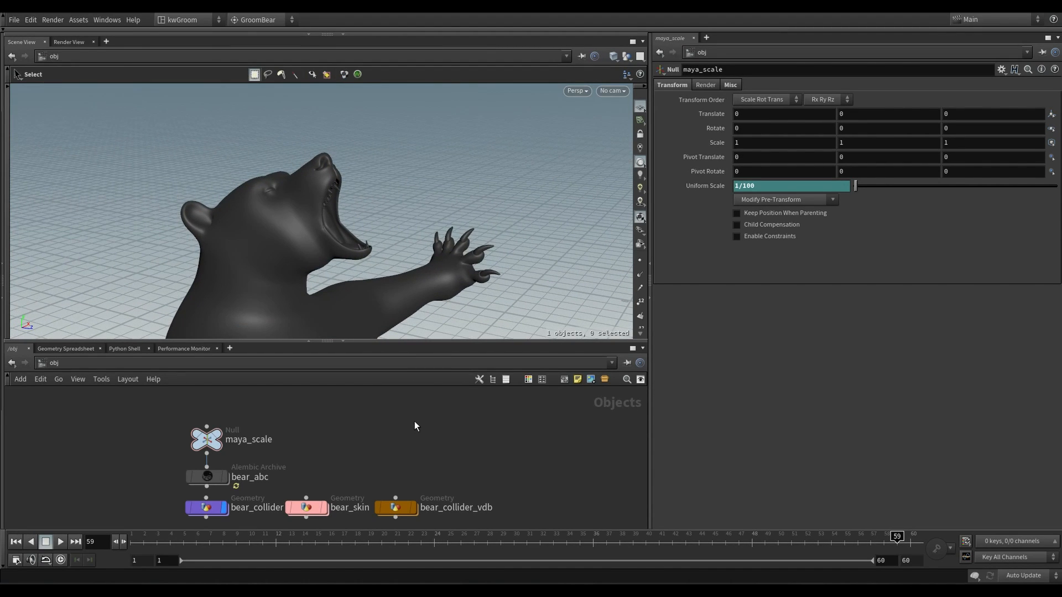
# Display bear_abc in place of bear_collider to compare them, then show only bear_collider and inspect its mesh
pyautogui.keyDown('alt'); pyautogui.moveTo(382, 439); pyautogui.dragTo(373, 426, button='middle'); pyautogui.keyUp('alt')
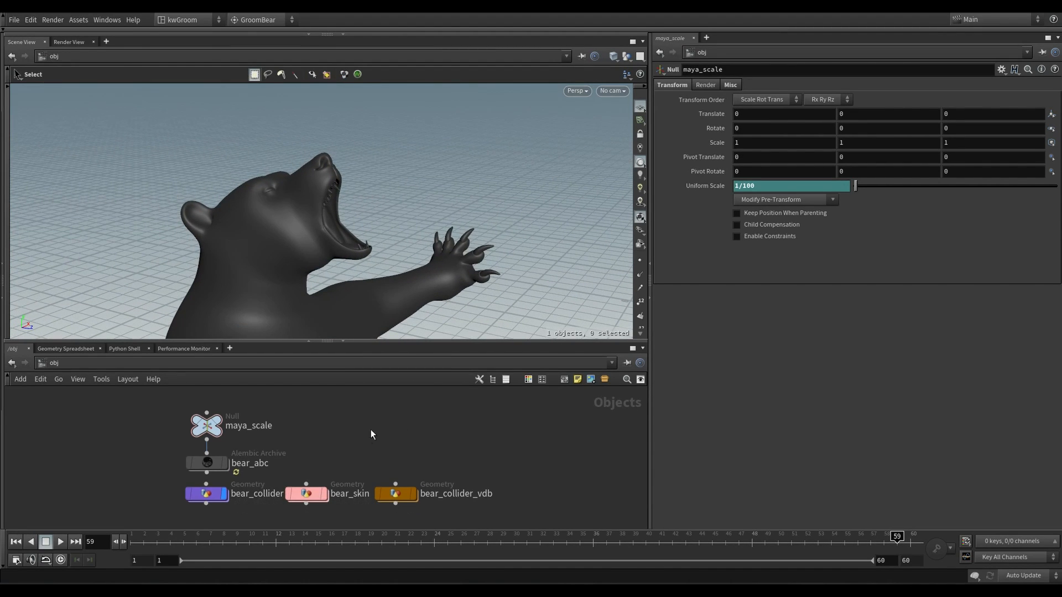
pyautogui.click(225, 494)
pyautogui.click(227, 465)
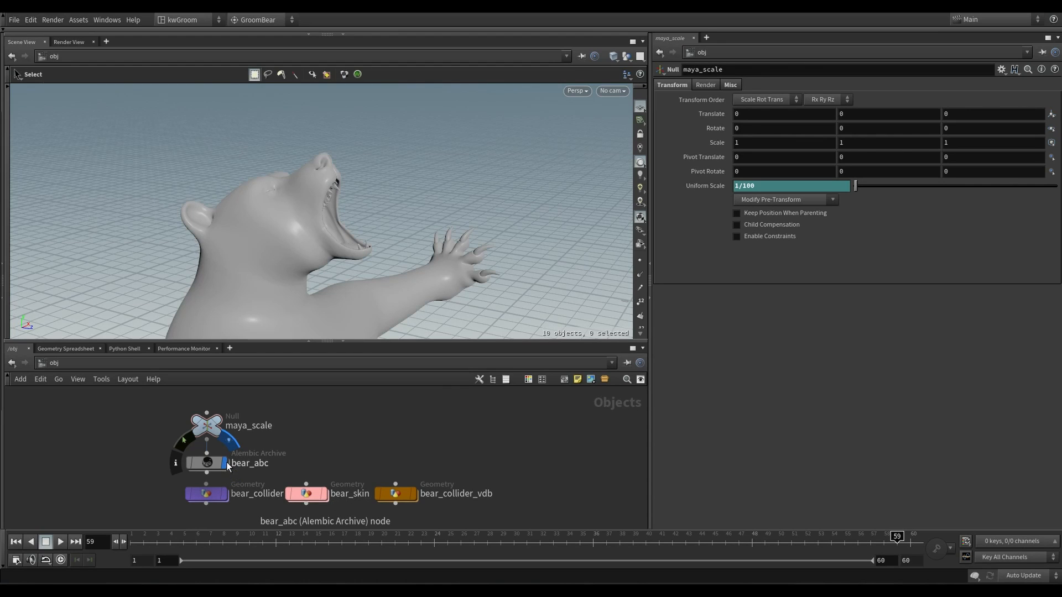
pyautogui.click(227, 464)
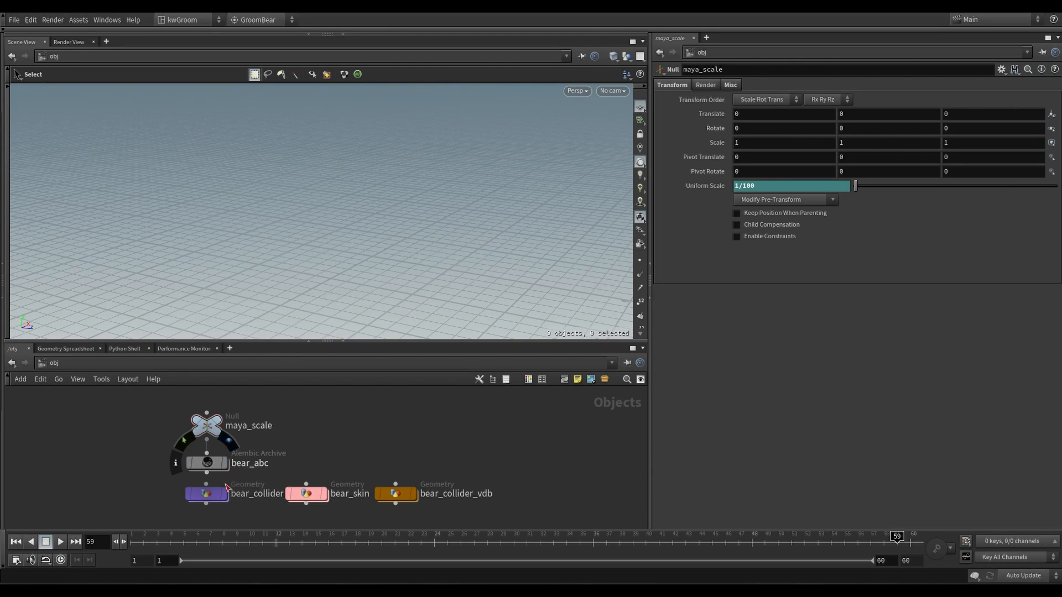
pyautogui.click(224, 494)
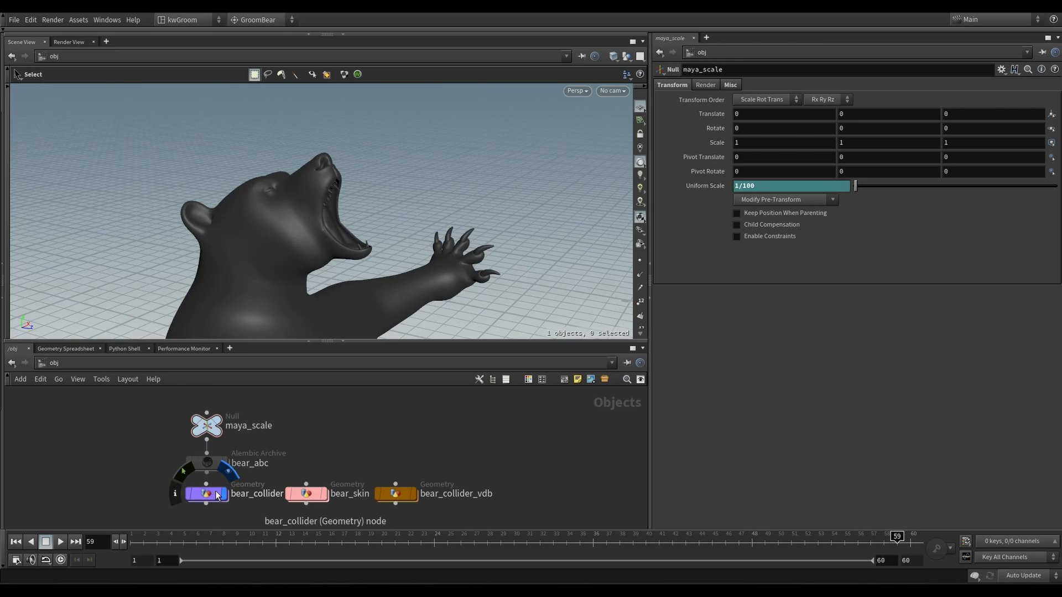
pyautogui.click(226, 497)
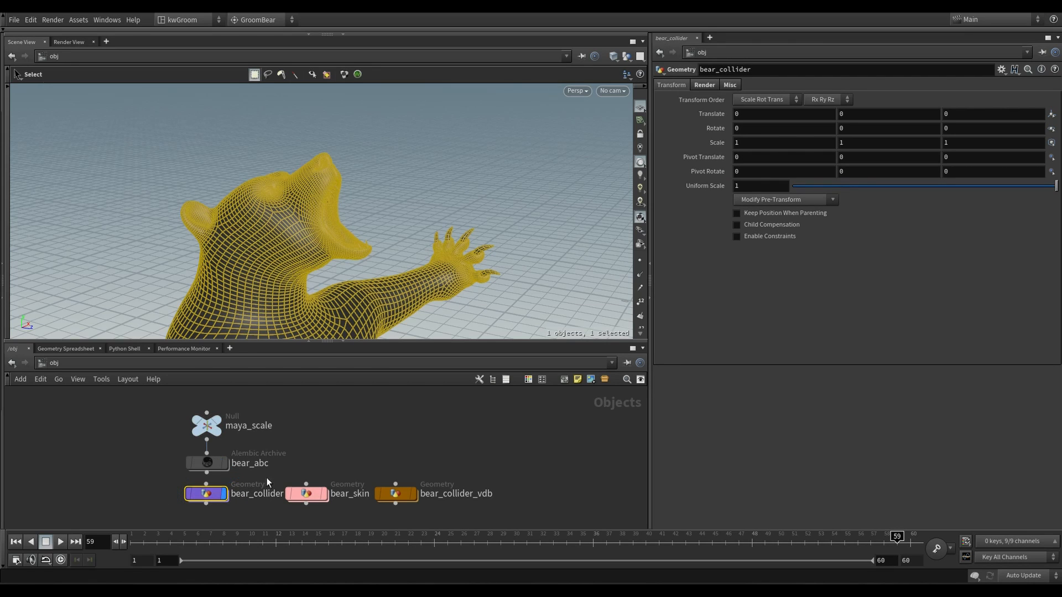
pyautogui.click(294, 474)
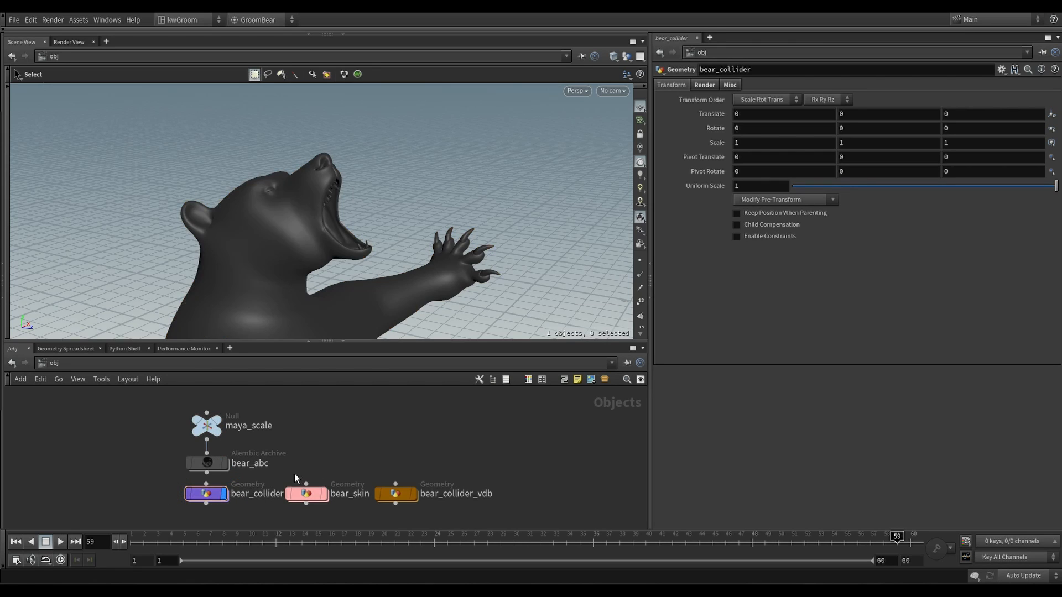
# Display bear_skin in place of bear_collider and toggle the collider on and off to compare the two up close
pyautogui.click(226, 496)
pyautogui.click(324, 496)
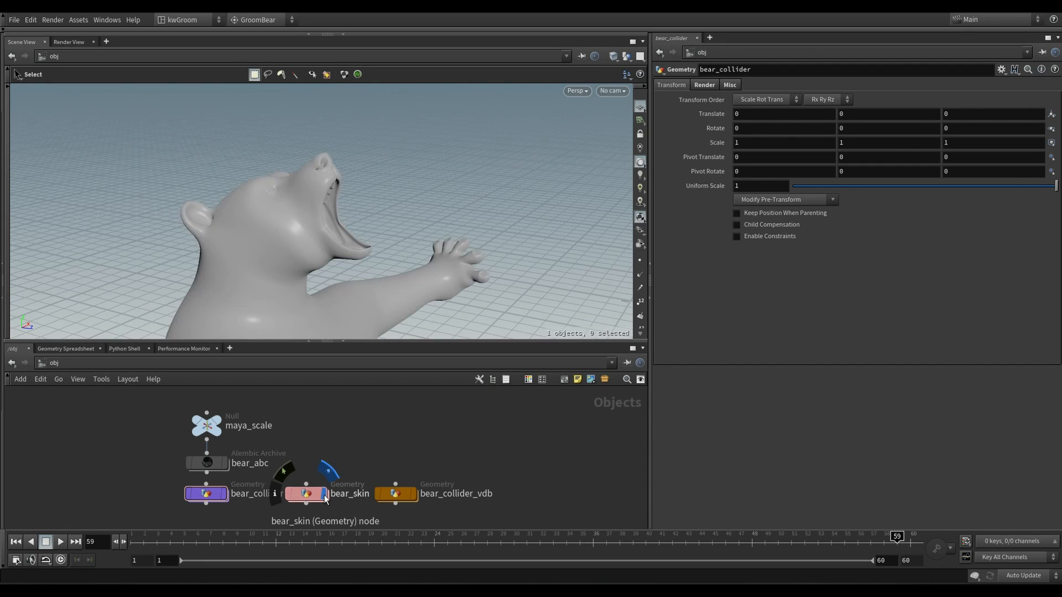
pyautogui.press('Escape')
pyautogui.moveTo(398, 221); pyautogui.dragTo(469, 218)
pyautogui.press('s')
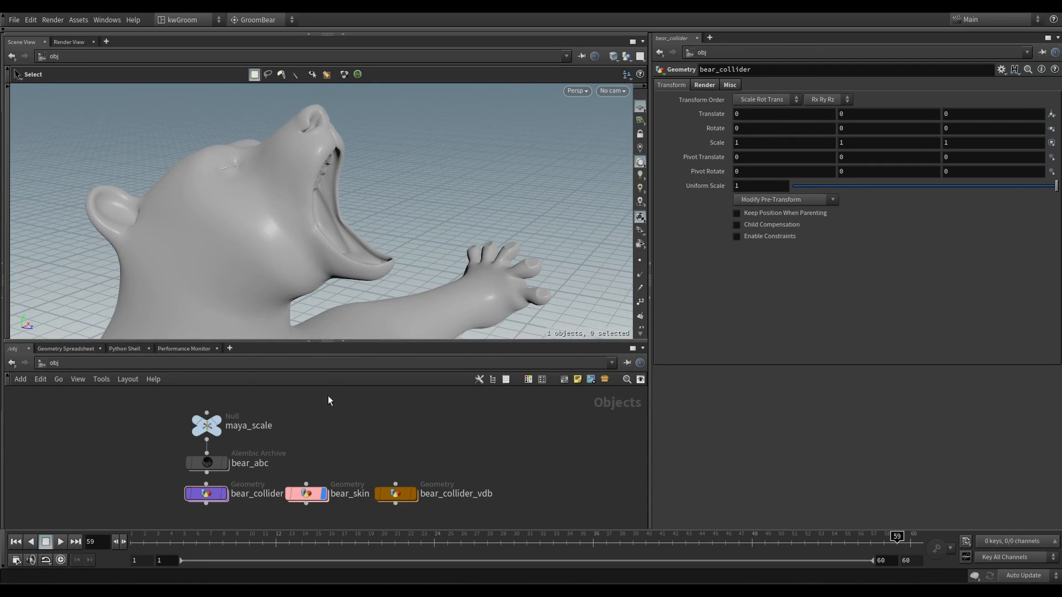
pyautogui.click(226, 496)
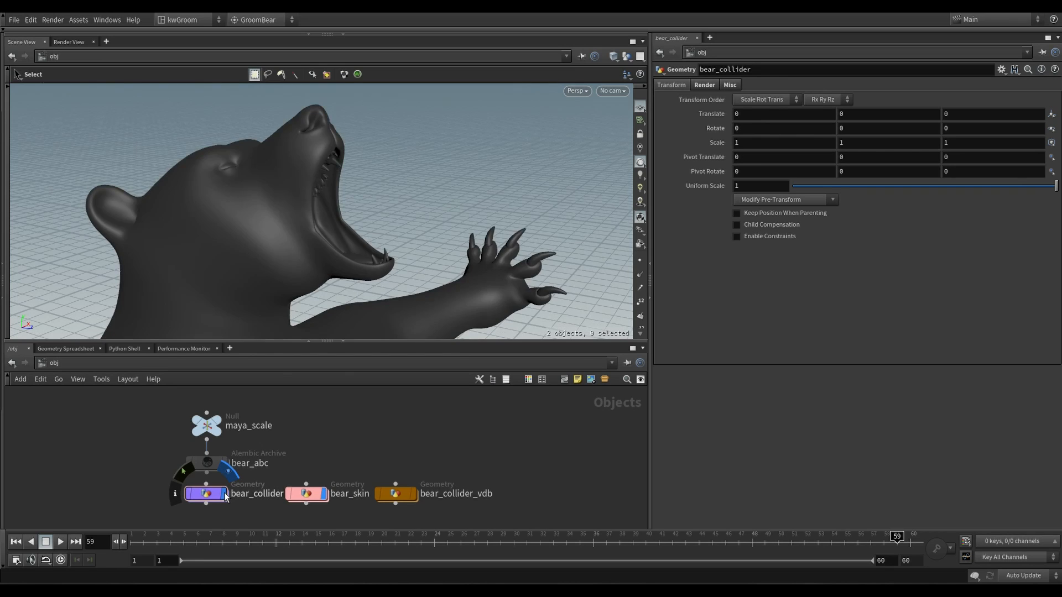
pyautogui.click(226, 496)
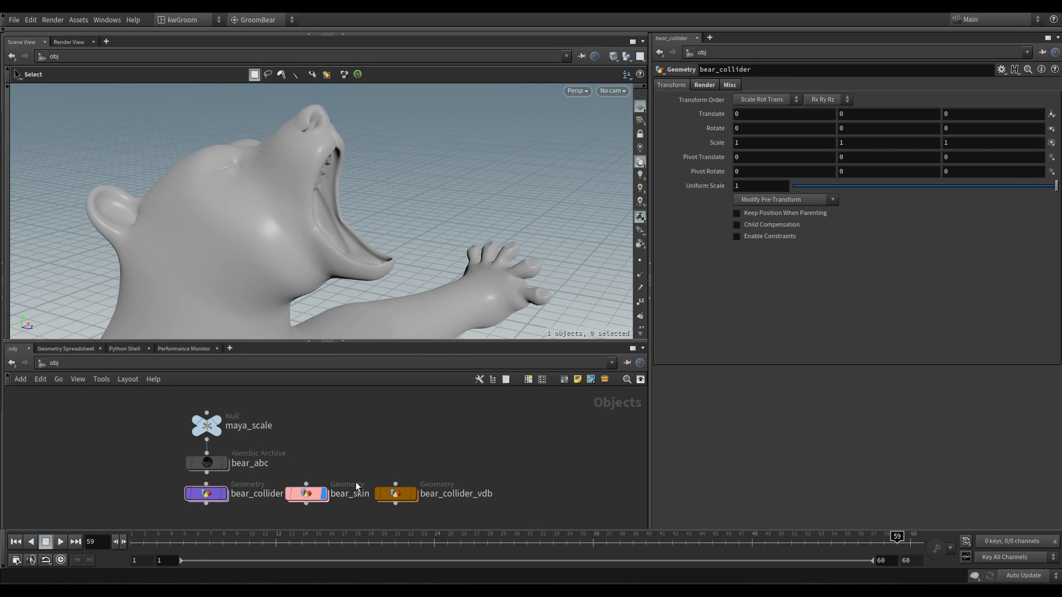
# Hide bear_skin, display bear_collider_vdb, and examine the VDB collider from the head out to the whole body
pyautogui.moveTo(328, 498)
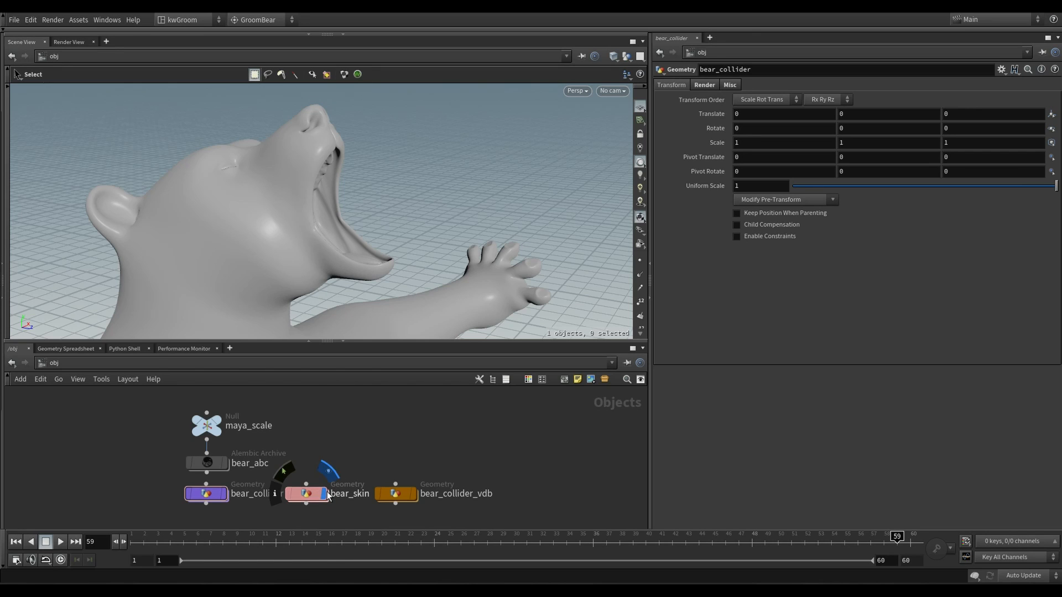
pyautogui.click(326, 493)
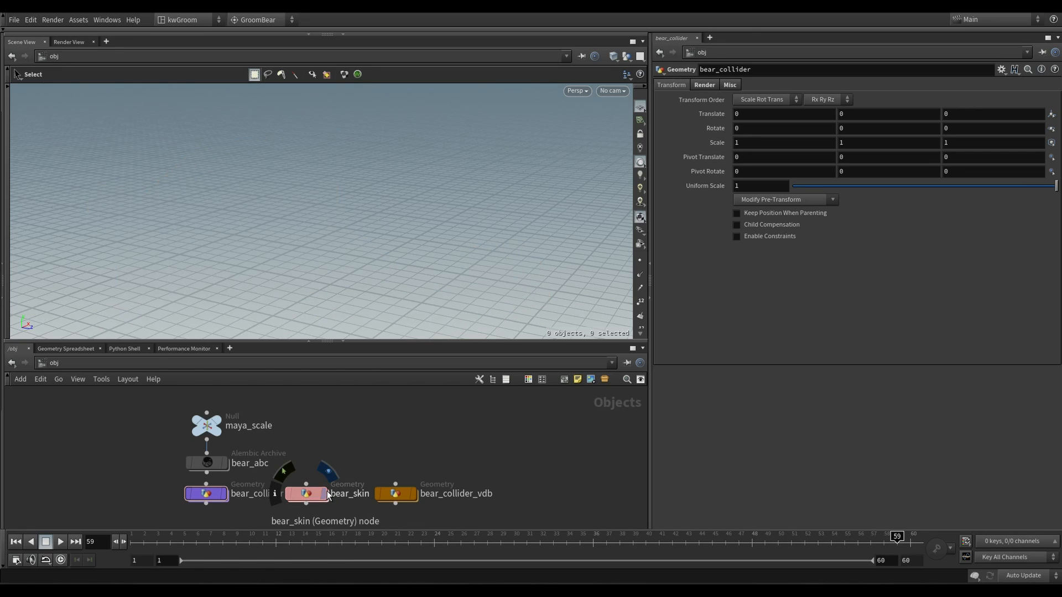
pyautogui.click(413, 497)
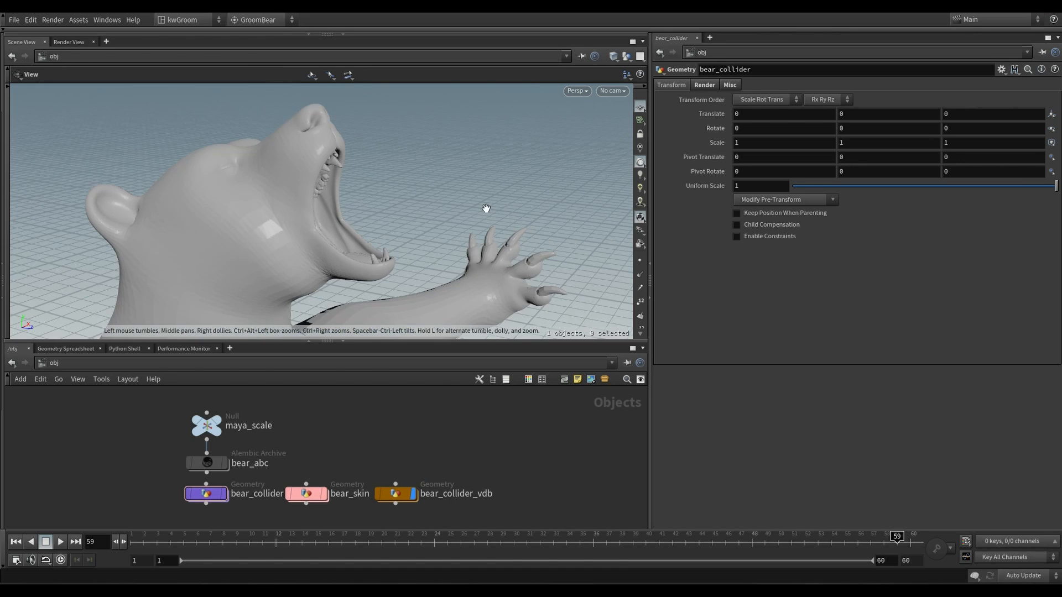
pyautogui.keyDown('alt'); pyautogui.moveTo(487, 210); pyautogui.dragTo(358, 242, button='right'); pyautogui.keyUp('alt')
pyautogui.keyDown('alt'); pyautogui.moveTo(358, 242); pyautogui.dragTo(323, 163, button='middle'); pyautogui.keyUp('alt')
pyautogui.keyDown('alt'); pyautogui.moveTo(322, 164); pyautogui.dragTo(336, 219, button='right'); pyautogui.keyUp('alt')
pyautogui.moveTo(336, 219); pyautogui.dragTo(403, 237)
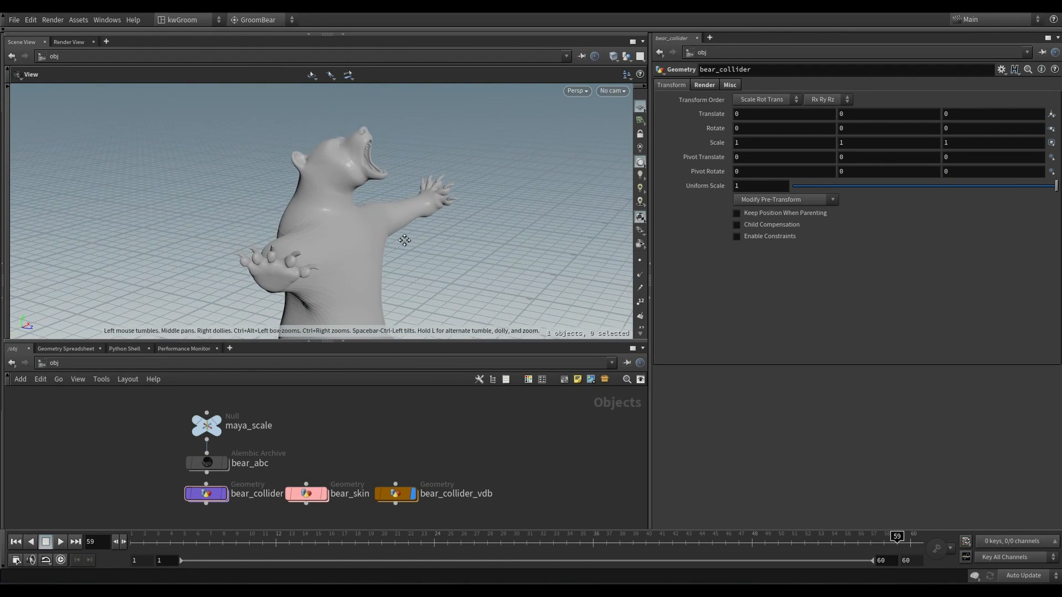
pyautogui.moveTo(403, 237); pyautogui.dragTo(291, 237, button='right')
pyautogui.moveTo(291, 238); pyautogui.dragTo(309, 161, button='middle')
pyautogui.keyDown('alt'); pyautogui.moveTo(310, 161); pyautogui.dragTo(337, 213, button='right'); pyautogui.keyUp('alt')
pyautogui.keyDown('alt'); pyautogui.moveTo(337, 212); pyautogui.dragTo(332, 201); pyautogui.keyUp('alt')
pyautogui.keyDown('alt'); pyautogui.moveTo(332, 201); pyautogui.dragTo(306, 201, button='middle'); pyautogui.keyUp('alt')
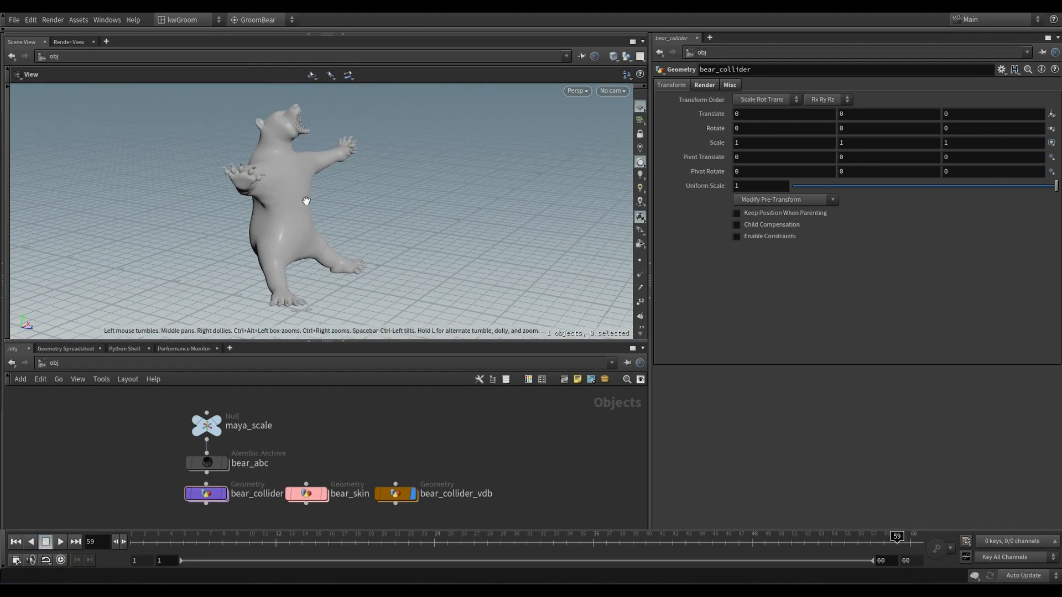
# Hide bear_collider_vdb, display bear_collider again, and return the timeline to frame 1 with the bear framed
pyautogui.click(413, 494)
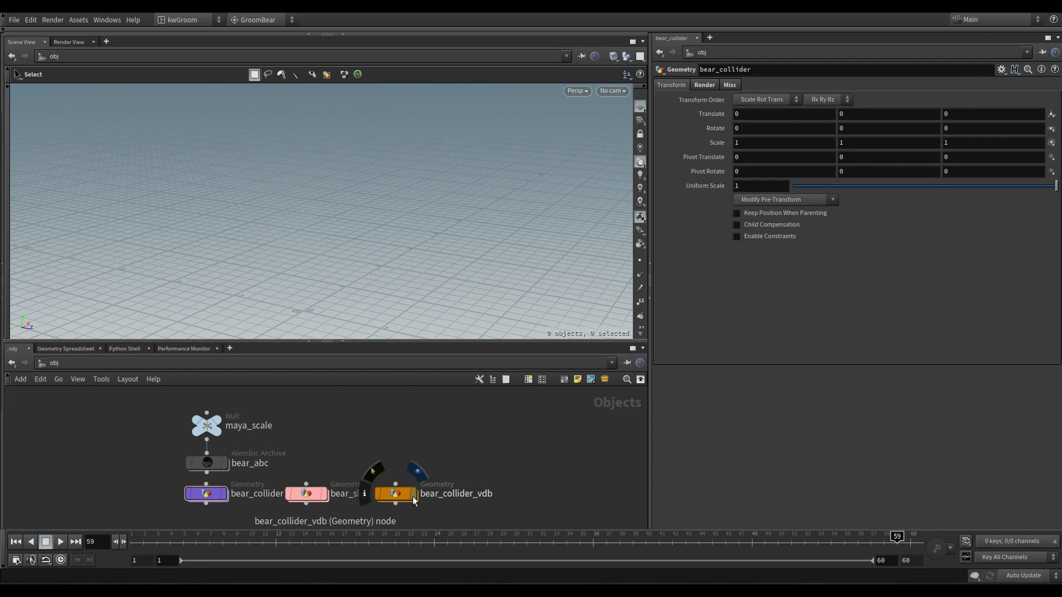
pyautogui.click(223, 494)
pyautogui.moveTo(912, 543); pyautogui.dragTo(121, 509)
pyautogui.press('Escape')
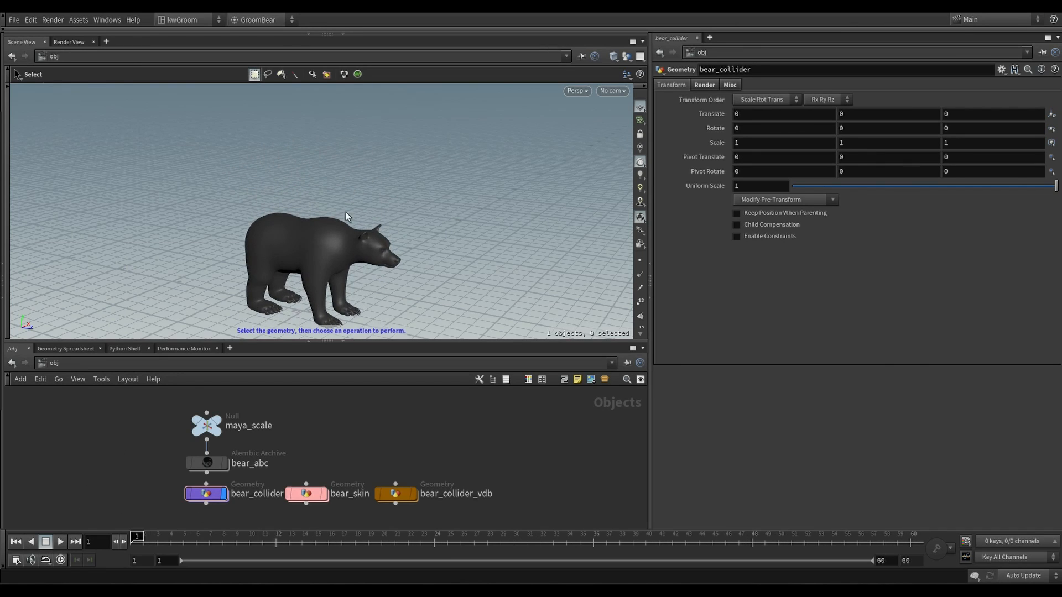
pyautogui.moveTo(347, 212); pyautogui.dragTo(505, 161)
pyautogui.press('s')
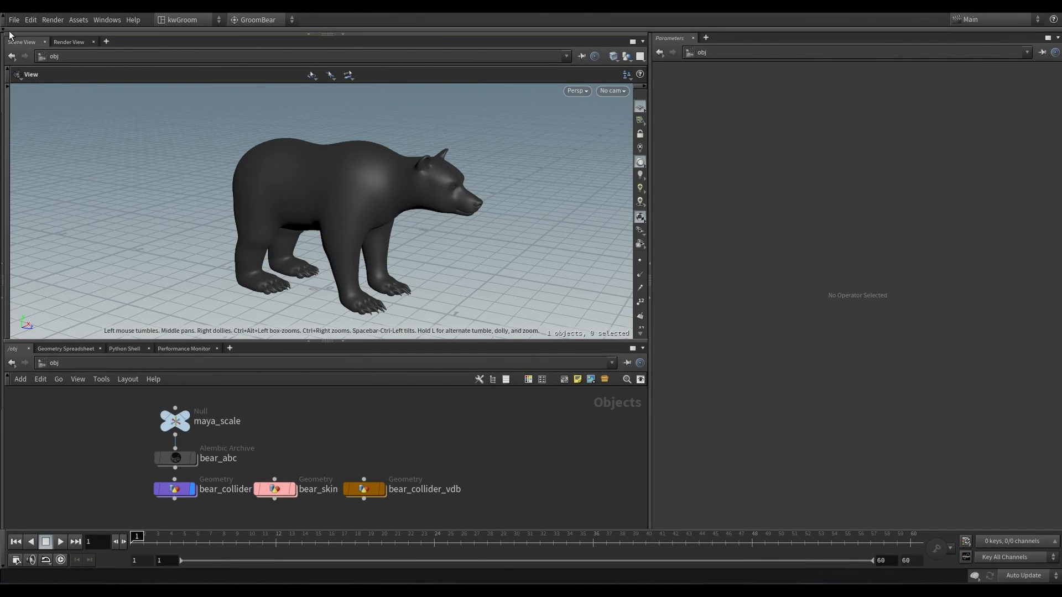
# Show the tool shelves again and run Add Fur on the bear_skin geometry
pyautogui.click(4, 30)
pyautogui.click(18, 47)
pyautogui.click(259, 492)
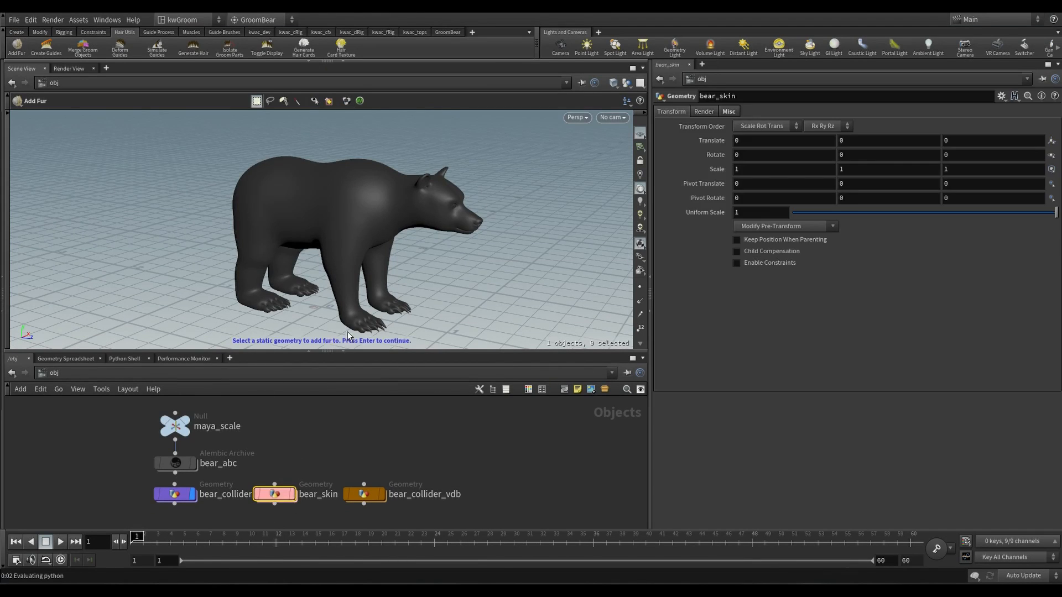
pyautogui.click(336, 319)
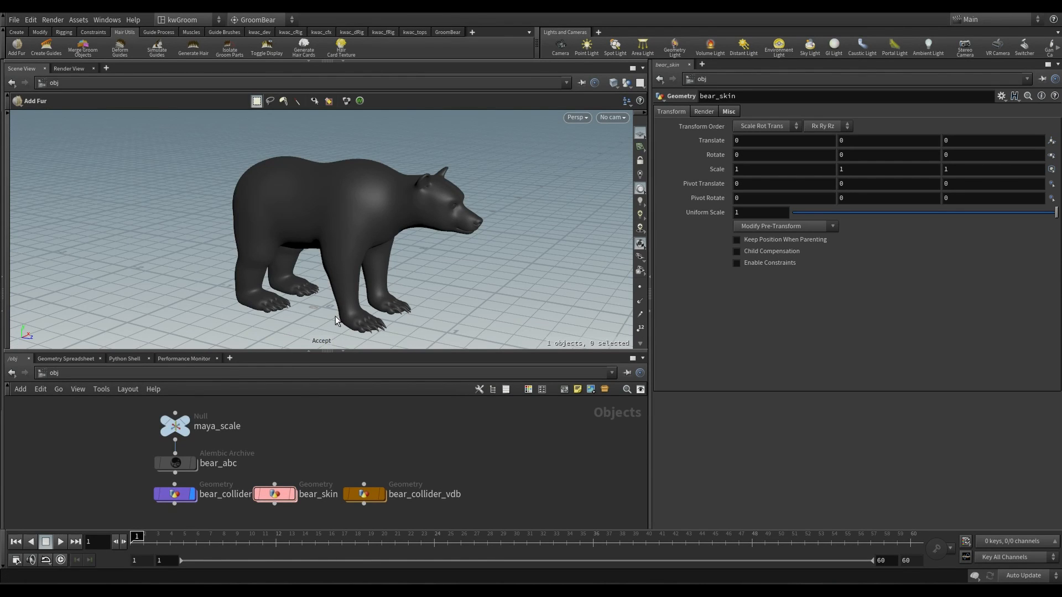
pyautogui.press('Return')
# Set the VDB Source of bear_skin_groom to SOP Geometry, with ../bear_collider_vdb as the SOP path
pyautogui.moveTo(404, 449); pyautogui.dragTo(410, 450, button='middle')
pyautogui.click(409, 450)
pyautogui.click(298, 495)
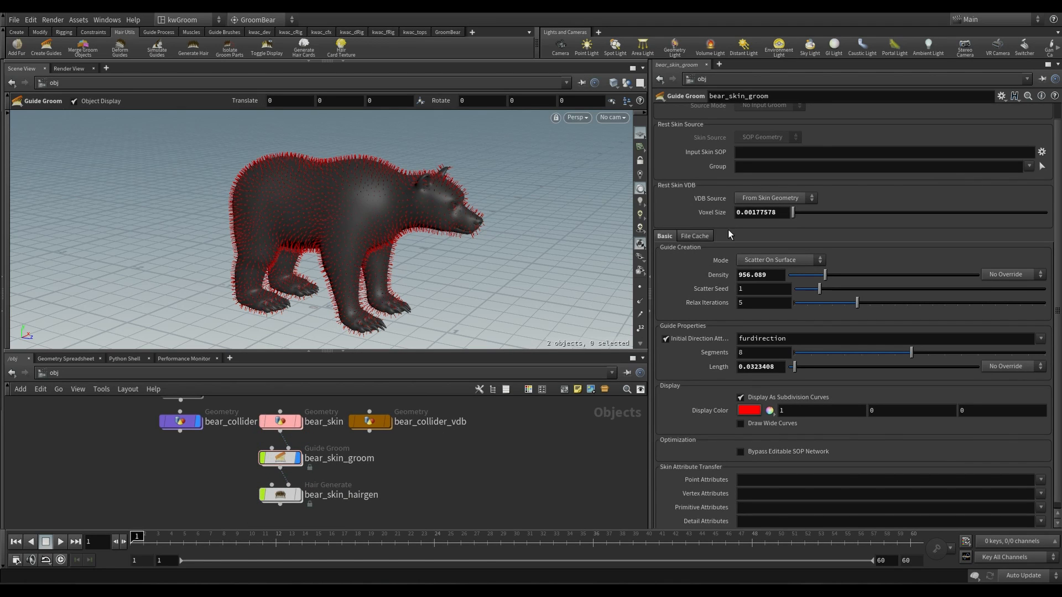
pyautogui.click(772, 198)
pyautogui.click(748, 221)
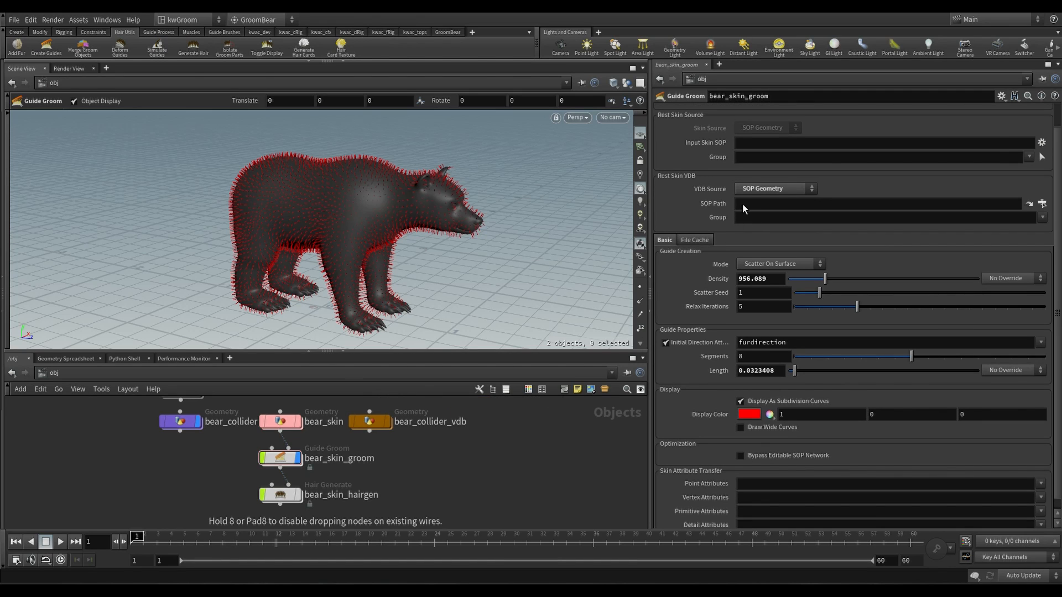
pyautogui.moveTo(742, 204); pyautogui.dragTo(742, 204)
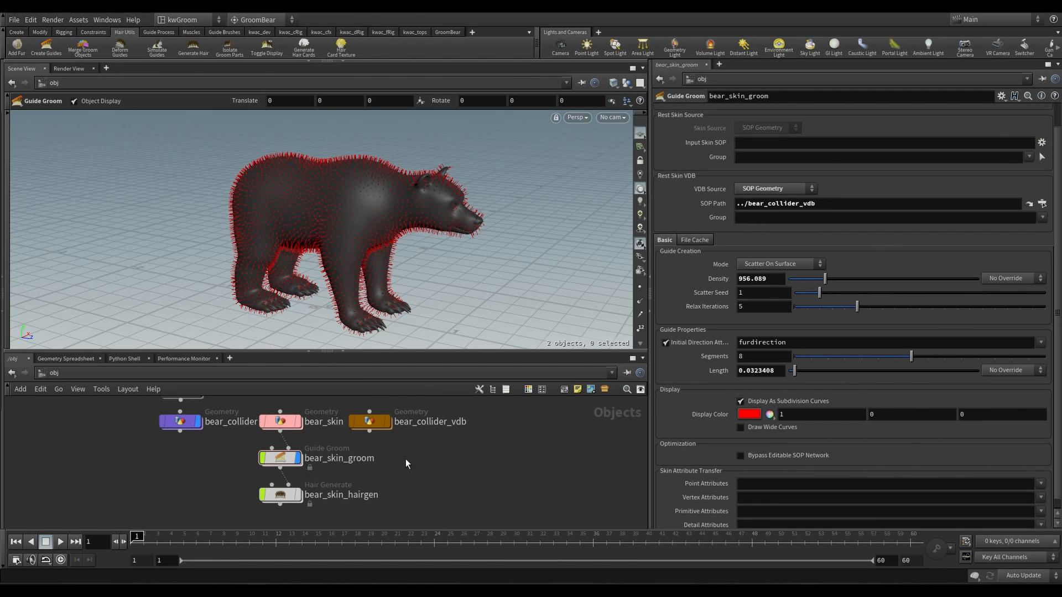
# Create a GroomBear groom node for bear_skin_groom with the radial menu's Groom command
pyautogui.click(359, 460)
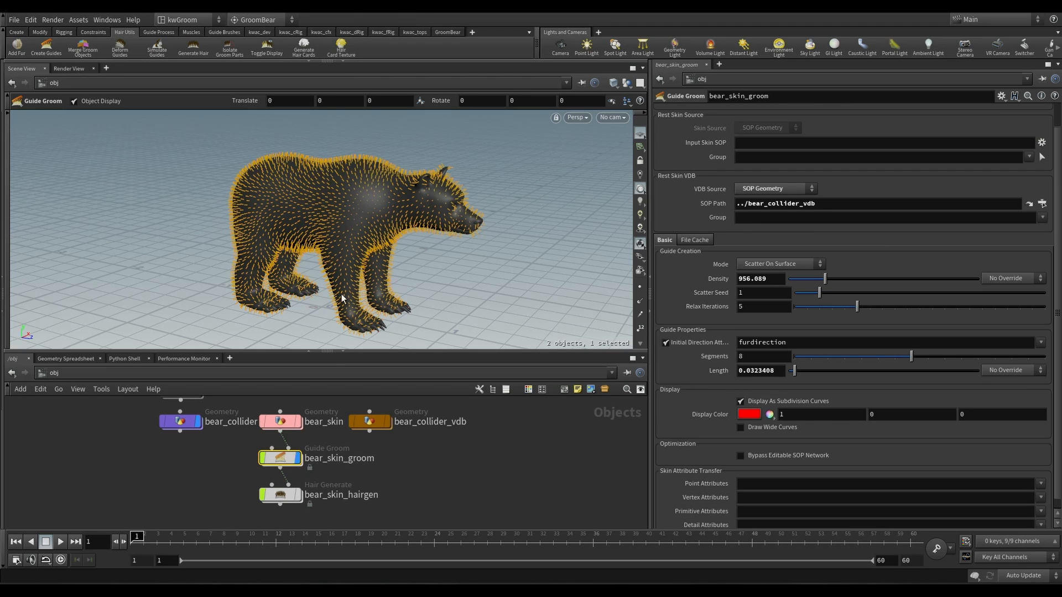
pyautogui.press('c')
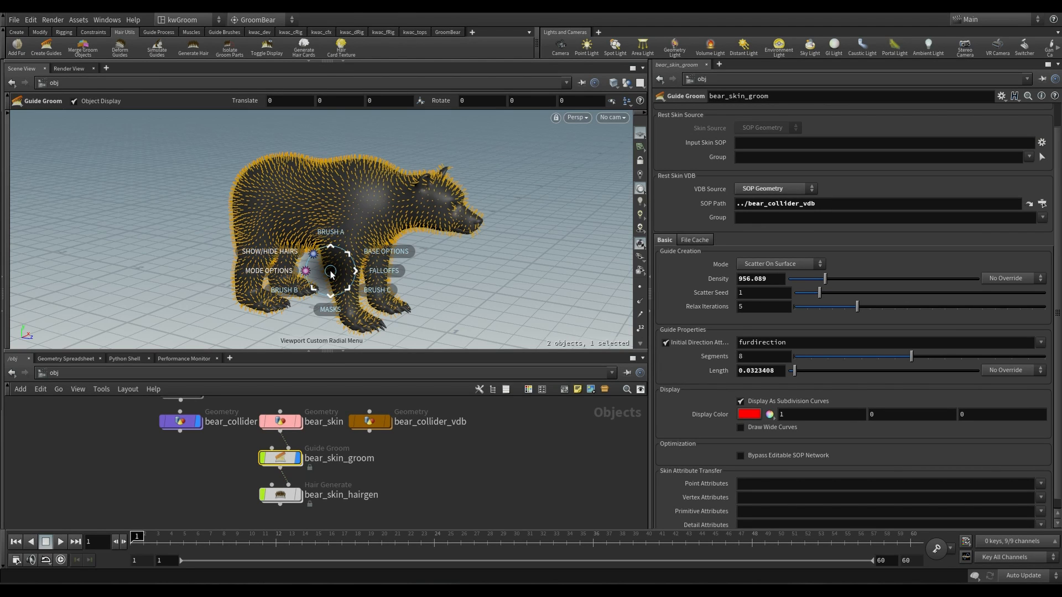
pyautogui.click(359, 255)
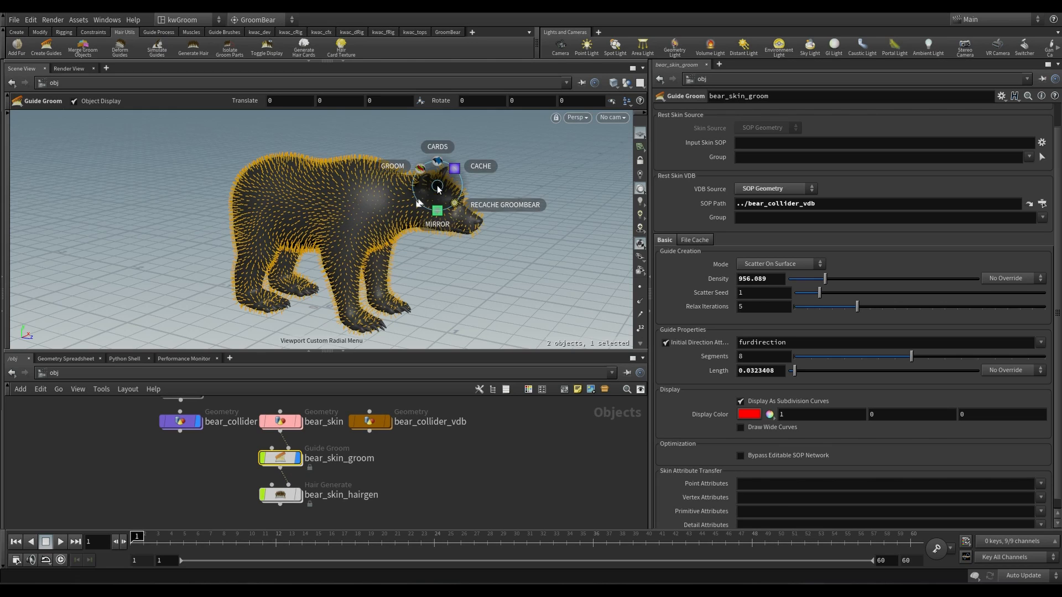
pyautogui.click(414, 177)
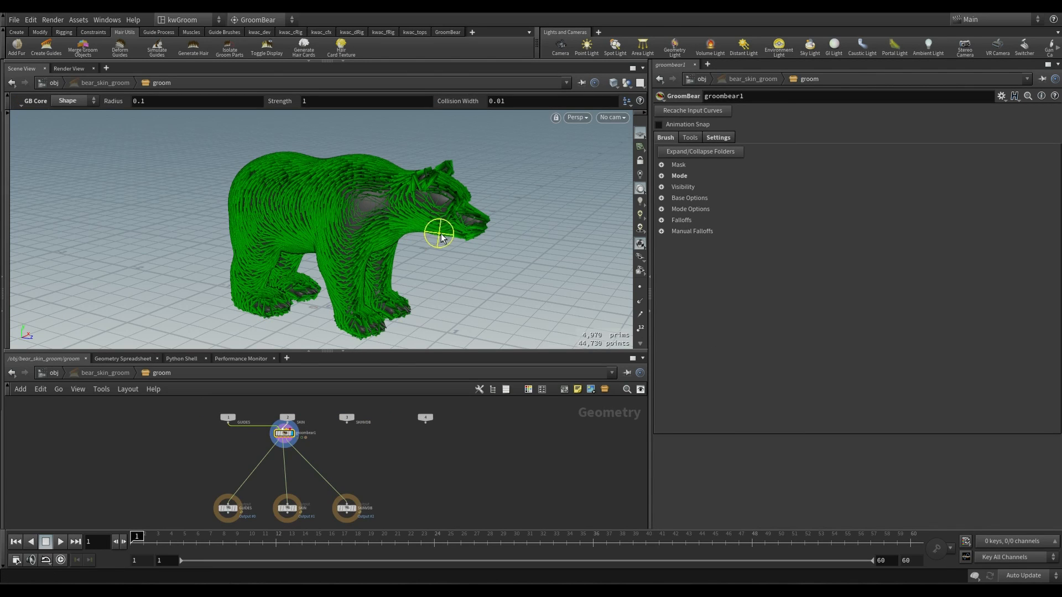
# Reduce the GroomBear guides' display curve width to 0.007
pyautogui.click(661, 187)
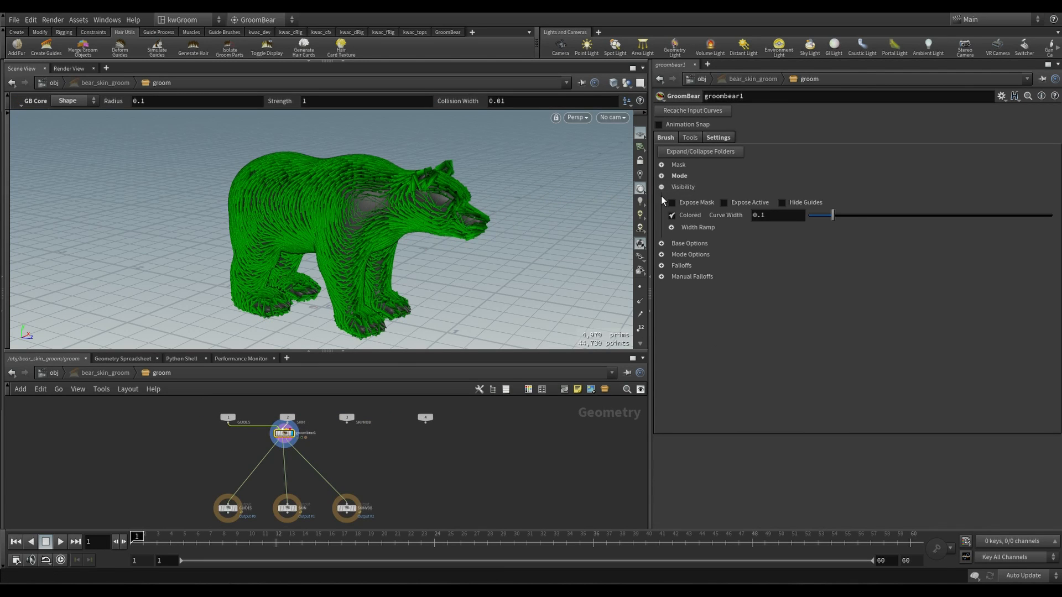
pyautogui.moveTo(828, 219); pyautogui.dragTo(812, 219)
pyautogui.keyDown('alt'); pyautogui.moveTo(434, 213); pyautogui.dragTo(412, 219); pyautogui.keyUp('alt')
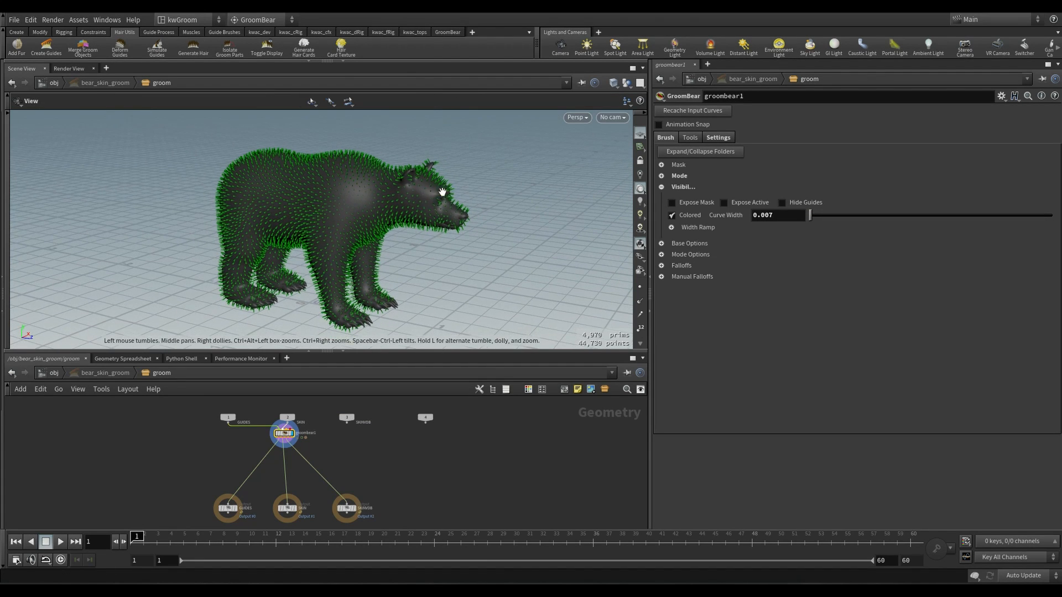
# Taper the guides by lowering the width ramp's end point to a value of about 0.29
pyautogui.click(671, 227)
pyautogui.scroll(10, 421, 221)
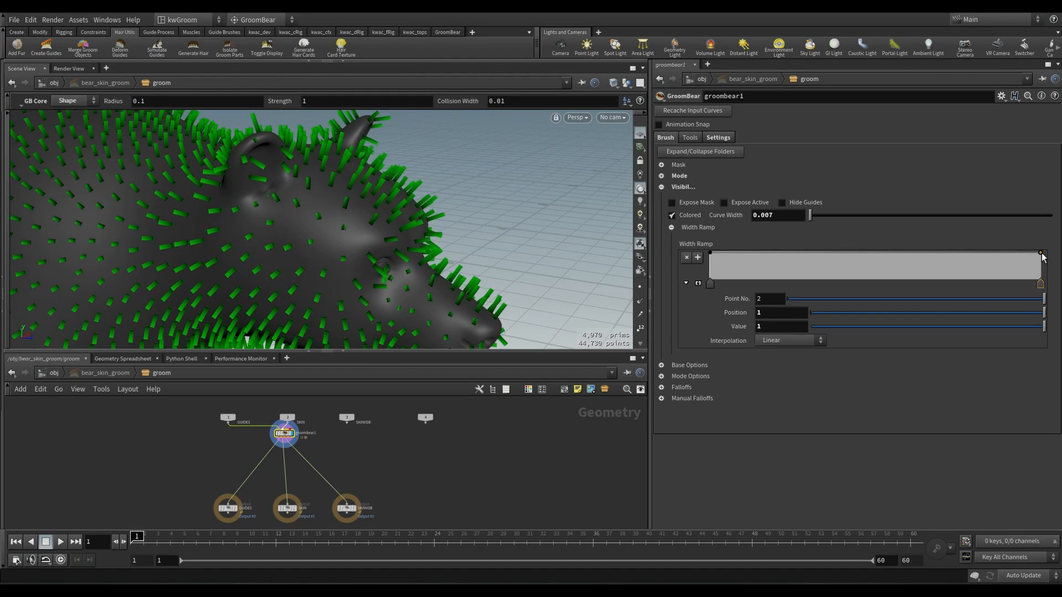
pyautogui.moveTo(1041, 253); pyautogui.dragTo(1050, 278)
pyautogui.keyDown('alt'); pyautogui.moveTo(412, 210); pyautogui.dragTo(418, 206); pyautogui.keyUp('alt')
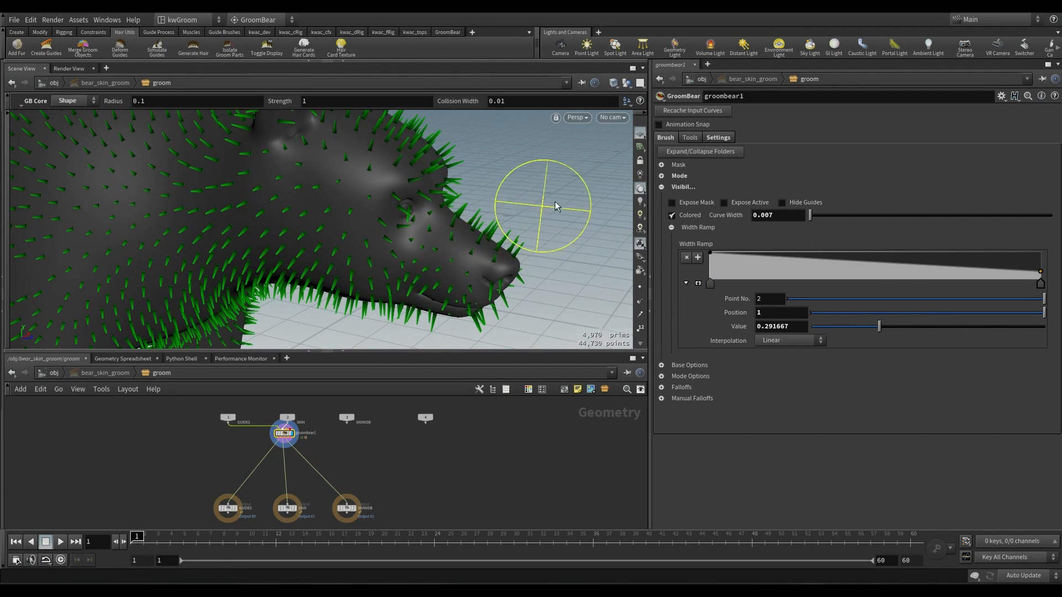
# Examine the GroomBear node's mask and brush color settings
pyautogui.click(711, 138)
pyautogui.click(679, 179)
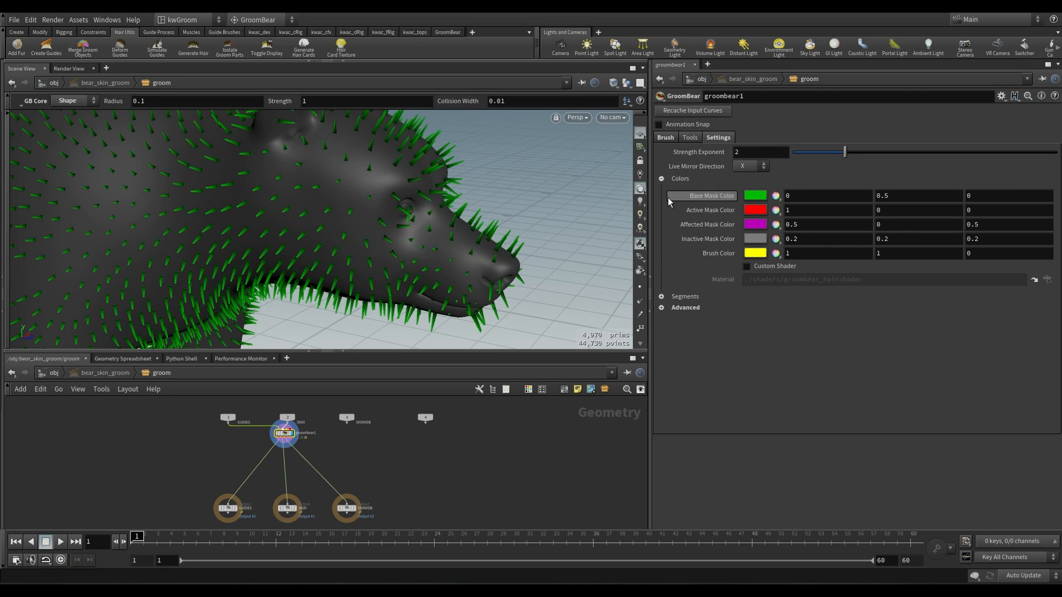
pyautogui.click(767, 267)
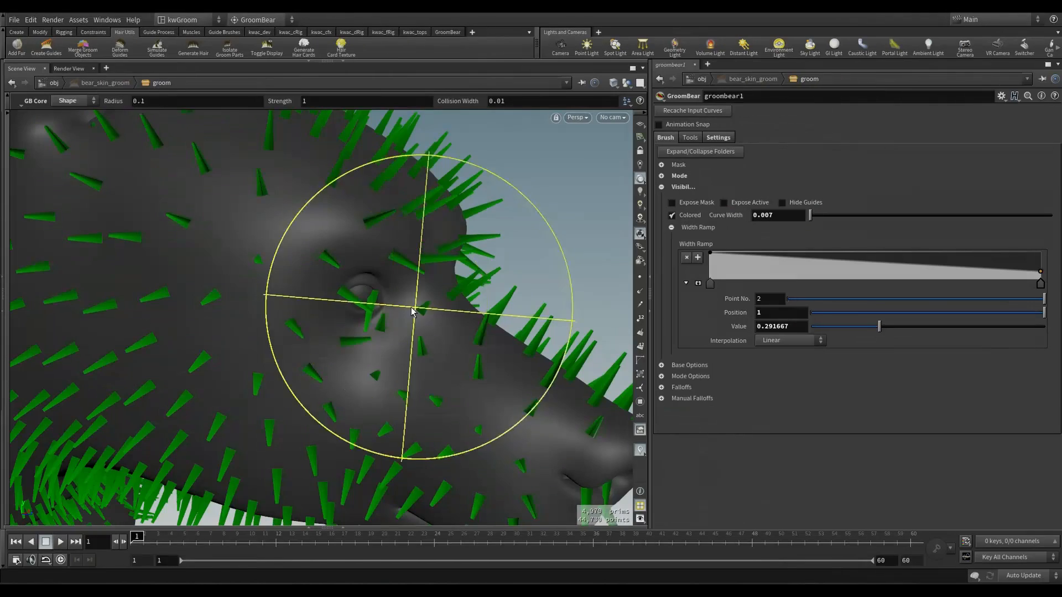
# Zoom in on the bear's eye and brush the surrounding guides with the Shape brush at a radius of about 0.028
pyautogui.scroll(3, 396, 302)
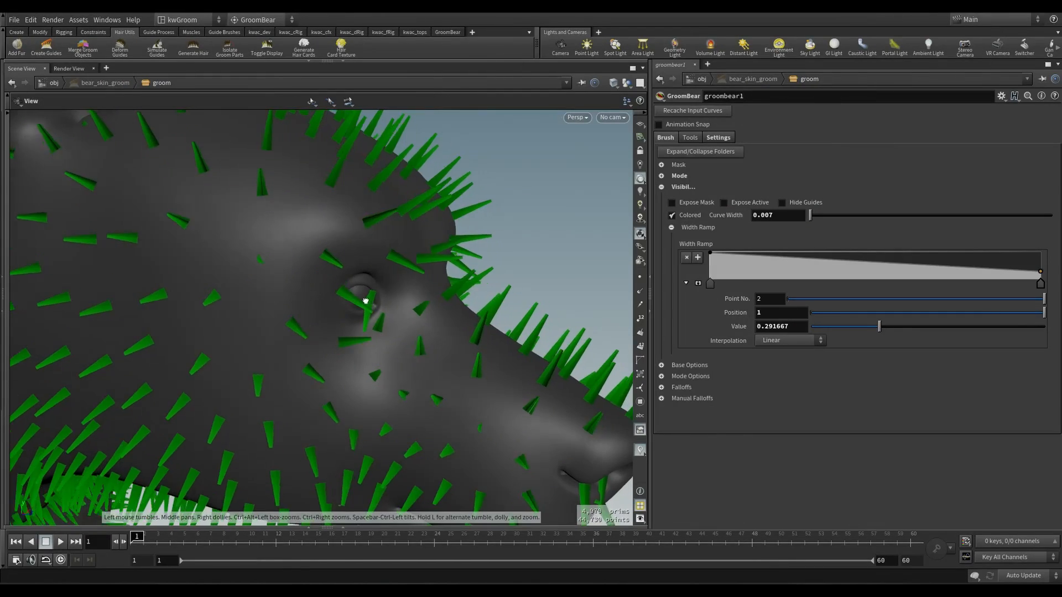
pyautogui.moveTo(396, 303)
pyautogui.mouseDown()
pyautogui.moveTo(339, 310)
pyautogui.moveTo(383, 308)
pyautogui.moveTo(341, 316)
pyautogui.moveTo(350, 305)
pyautogui.moveTo(364, 318)
pyautogui.mouseUp()
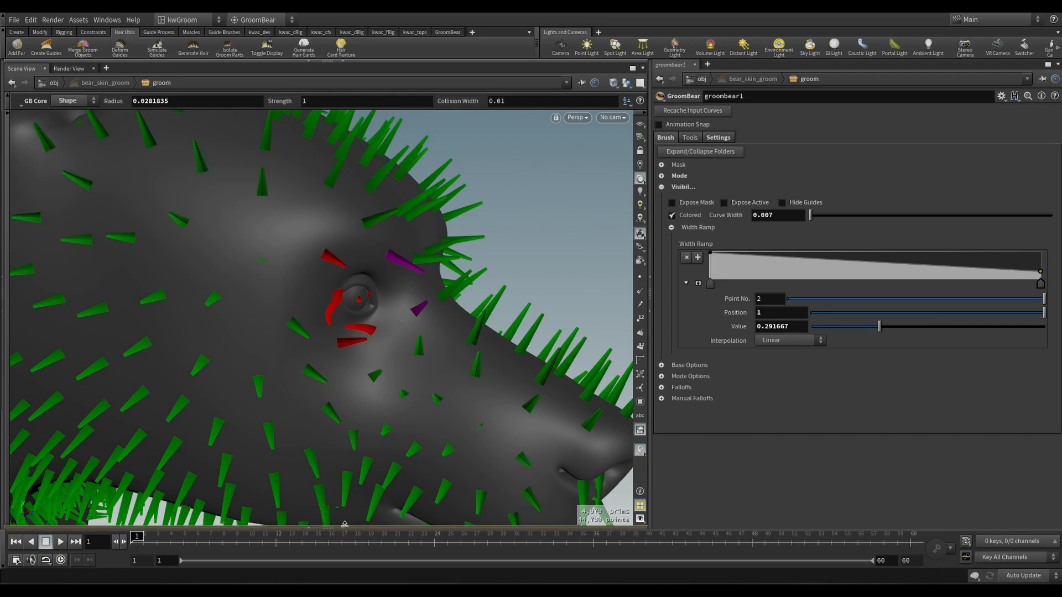
# Bring back the network view and add an Object Merge node beside groombear1
pyautogui.click(344, 528)
pyautogui.moveTo(323, 445); pyautogui.dragTo(351, 438, button='middle')
pyautogui.moveTo(318, 431); pyautogui.dragTo(314, 451)
pyautogui.scroll(1, 362, 446)
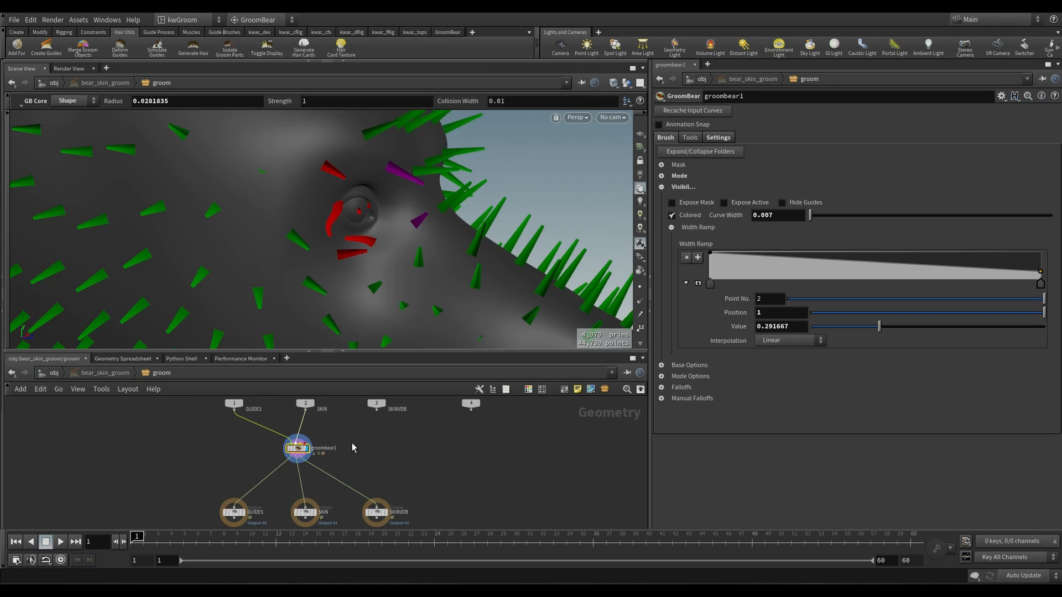
pyautogui.scroll(1, 347, 440)
pyautogui.press('Tab')
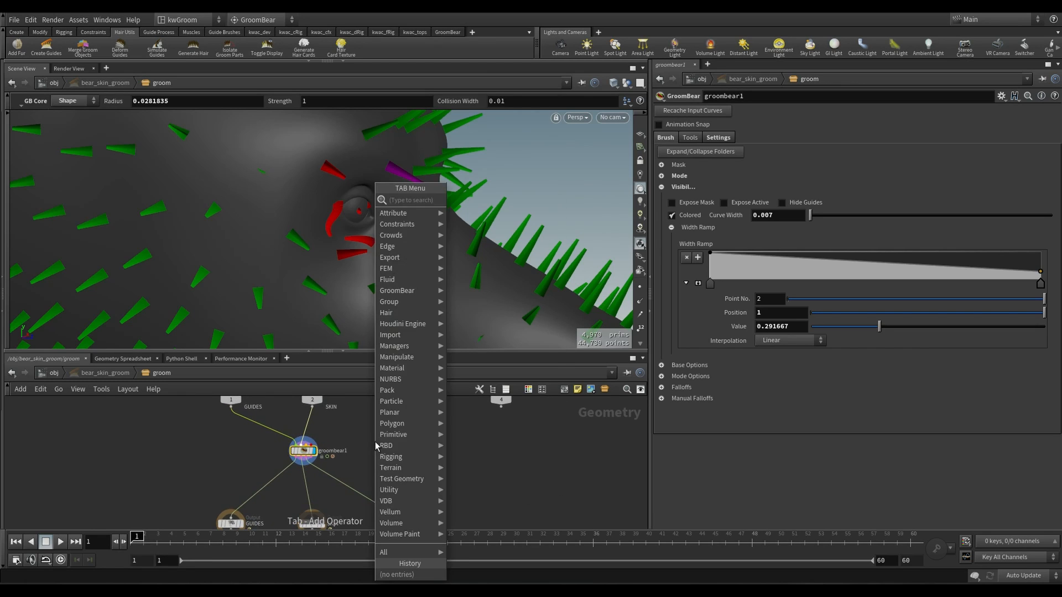
pyautogui.write('object')
pyautogui.press('Return')
pyautogui.click(376, 437)
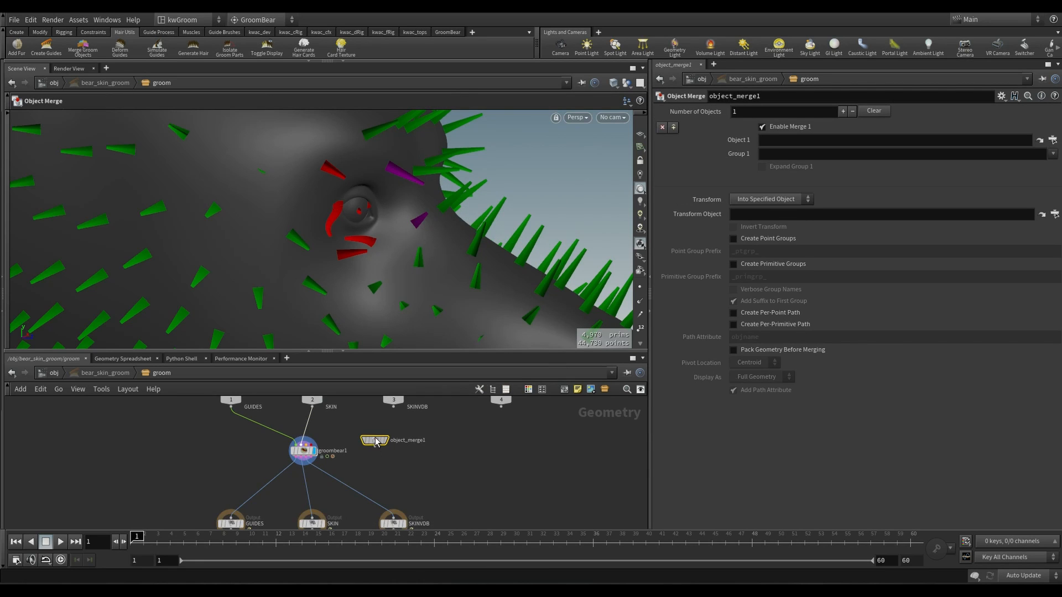
# Set the Object Merge node to import /obj/bear_collider with its transform set to Into This Object
pyautogui.click(1053, 139)
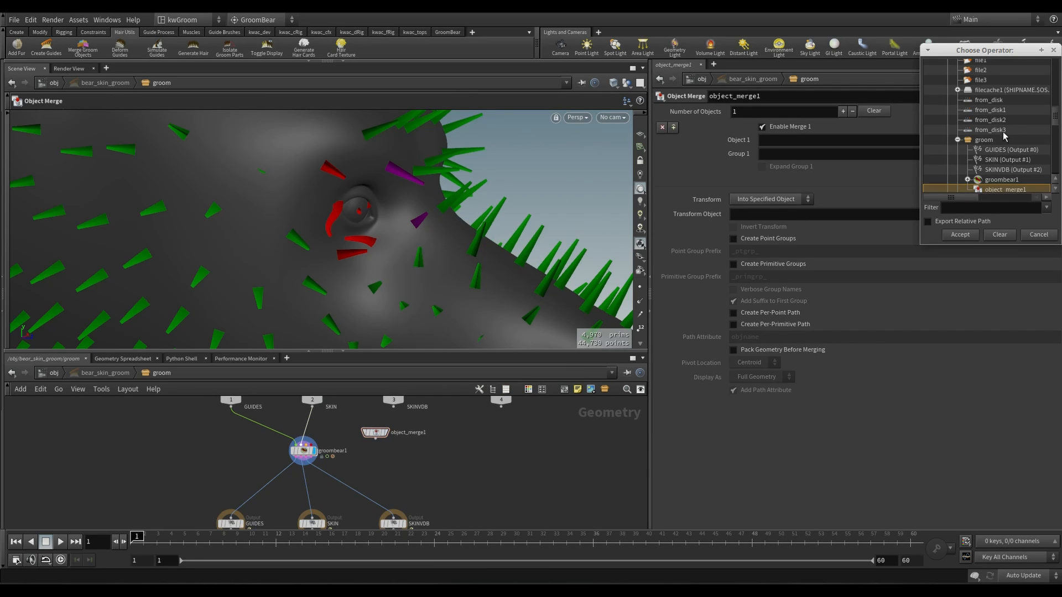
pyautogui.doubleClick(982, 139)
pyautogui.click(947, 124)
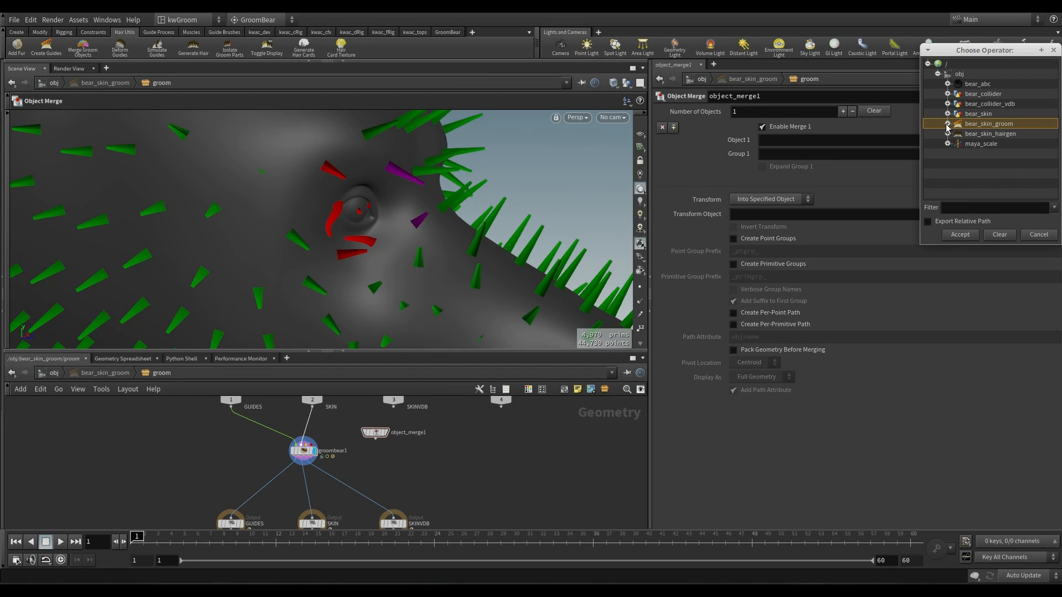
pyautogui.doubleClick(962, 95)
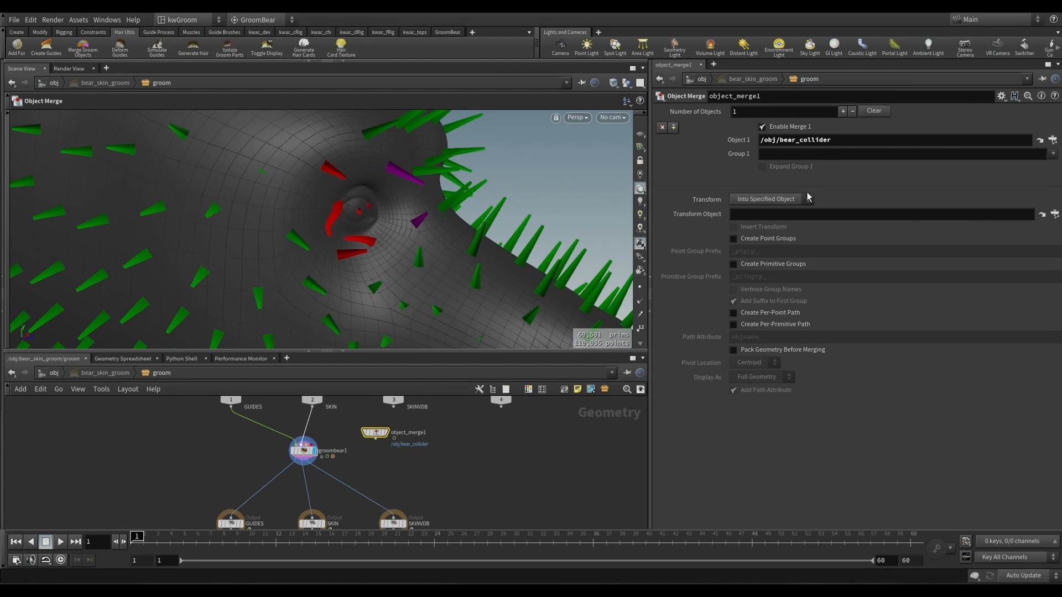
pyautogui.click(774, 199)
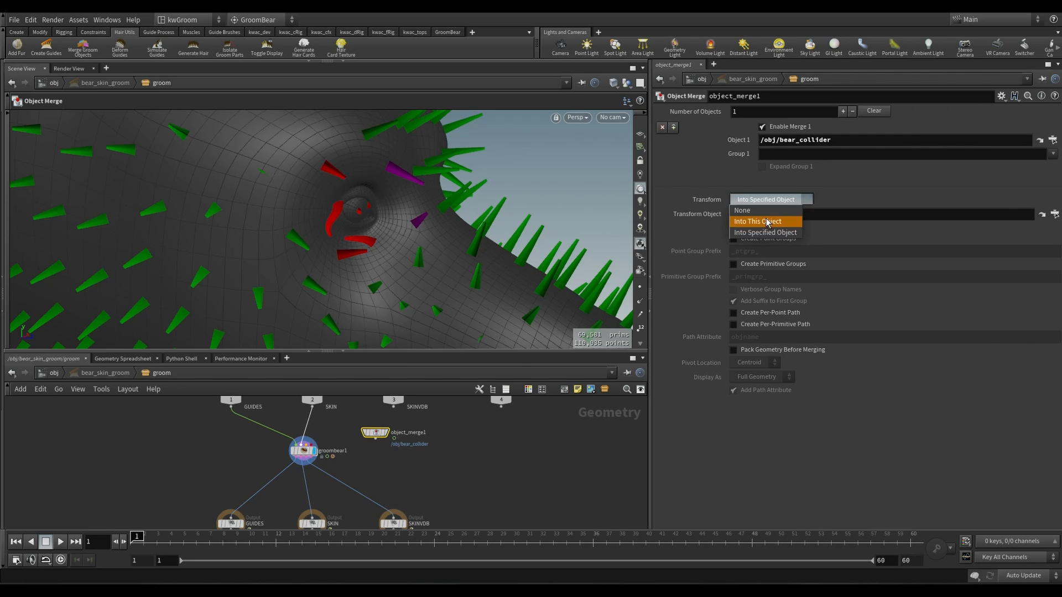
pyautogui.click(770, 218)
# Wire object_merge1 into groombear1 and set the brush's Collider Type to Surface Custom
pyautogui.click(375, 438)
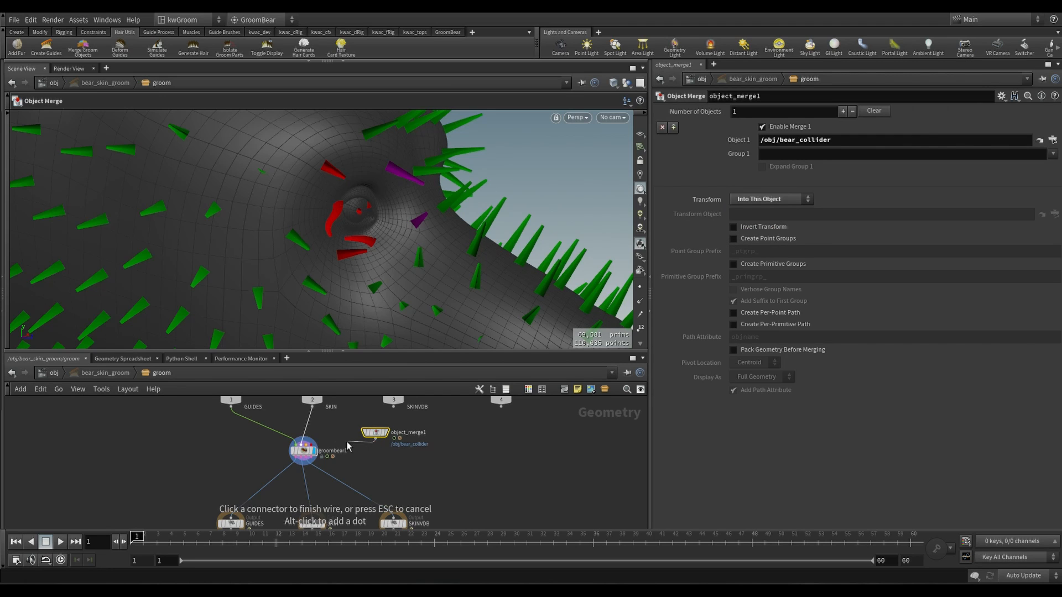
pyautogui.click(312, 448)
pyautogui.click(303, 450)
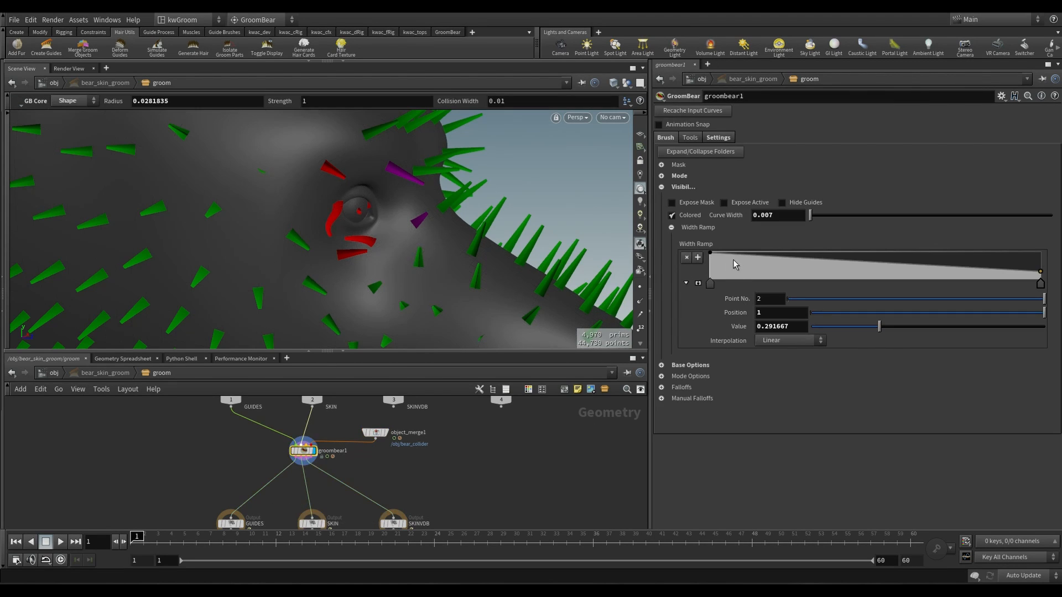
pyautogui.click(663, 187)
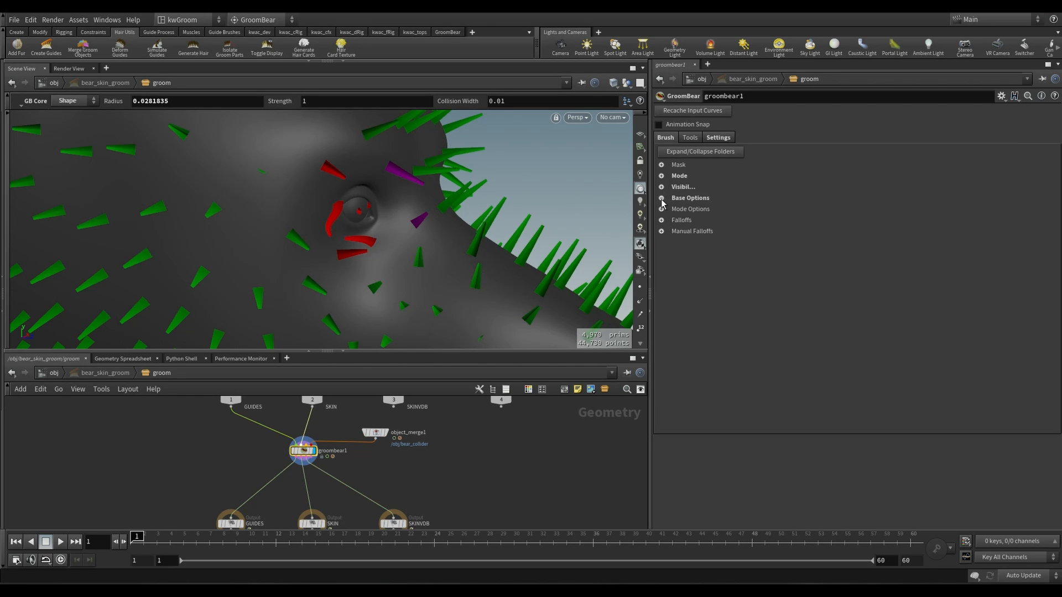
pyautogui.click(662, 200)
pyautogui.click(752, 282)
pyautogui.click(770, 301)
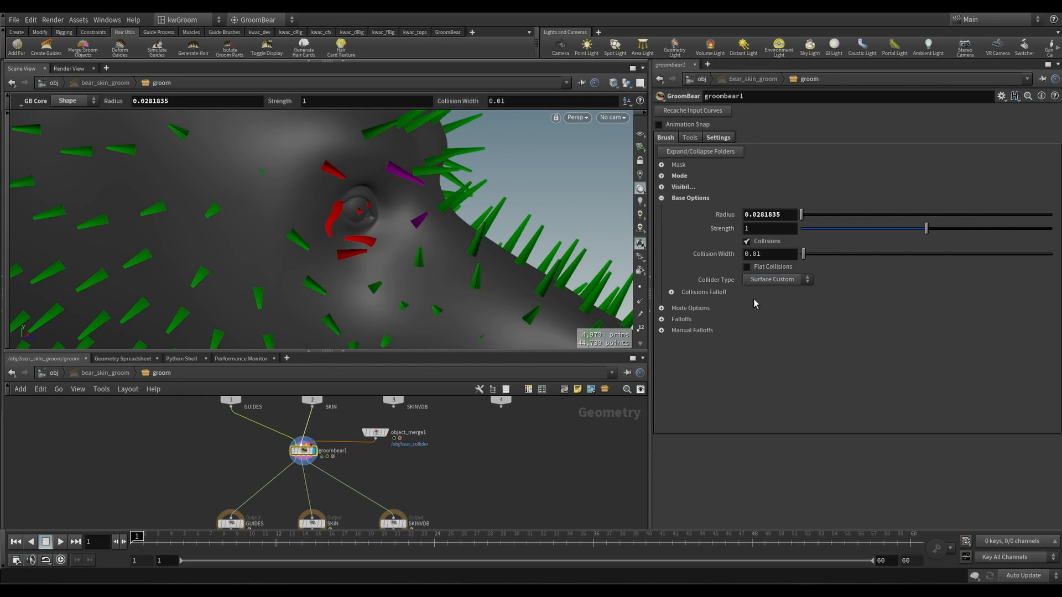
# Brush the guides over the bear's eye to test the custom surface collider
pyautogui.moveTo(379, 216)
pyautogui.mouseDown()
pyautogui.moveTo(360, 231)
pyautogui.moveTo(335, 228)
pyautogui.moveTo(396, 222)
pyautogui.moveTo(282, 211)
pyautogui.moveTo(387, 224)
pyautogui.mouseUp()
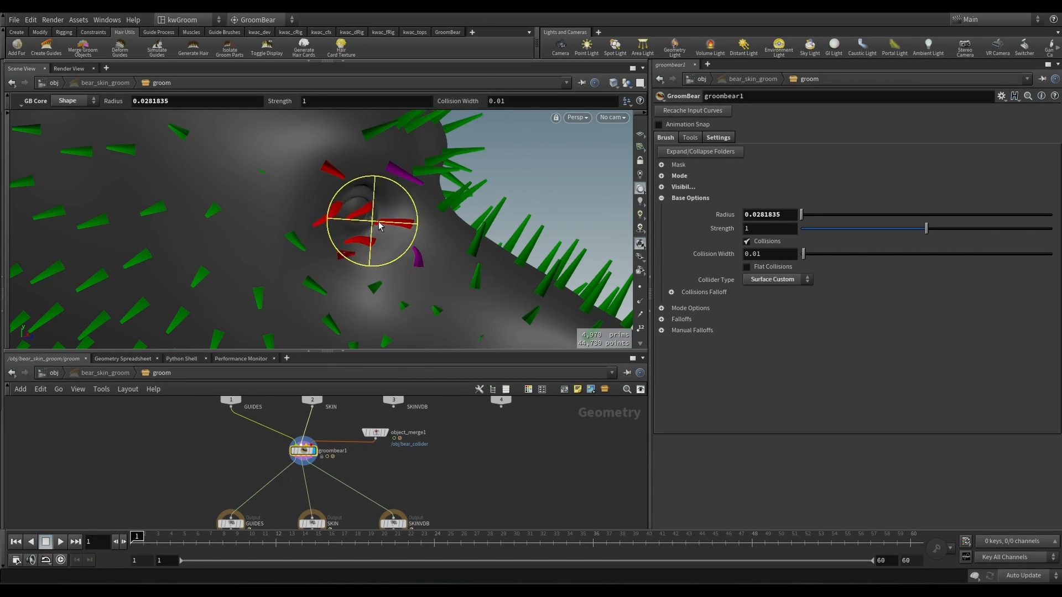
pyautogui.keyDown('alt'); pyautogui.moveTo(376, 232); pyautogui.dragTo(481, 207, button='middle'); pyautogui.keyUp('alt')
pyautogui.moveTo(481, 207)
pyautogui.keyDown('alt'); pyautogui.mouseDown(button='right')
pyautogui.moveTo(370, 201)
pyautogui.moveTo(337, 344)
pyautogui.mouseUp(button='right'); pyautogui.keyUp('alt')
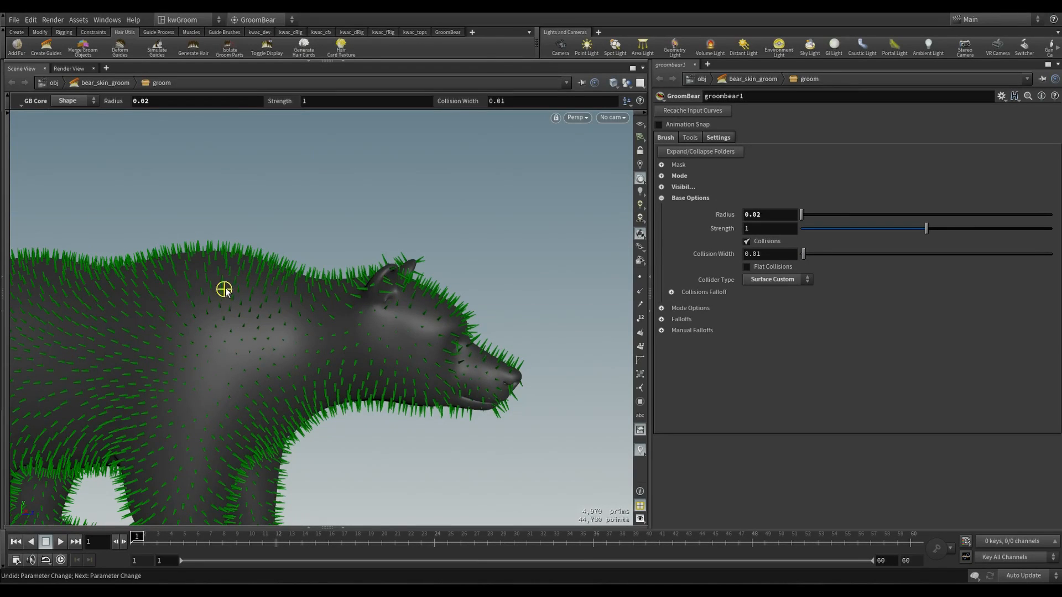
# Adjust the brush to a radius of about 0.072 and a strength of about 0.89
pyautogui.moveTo(177, 124); pyautogui.dragTo(199, 132, button='middle')
pyautogui.scroll(10, 249, 257)
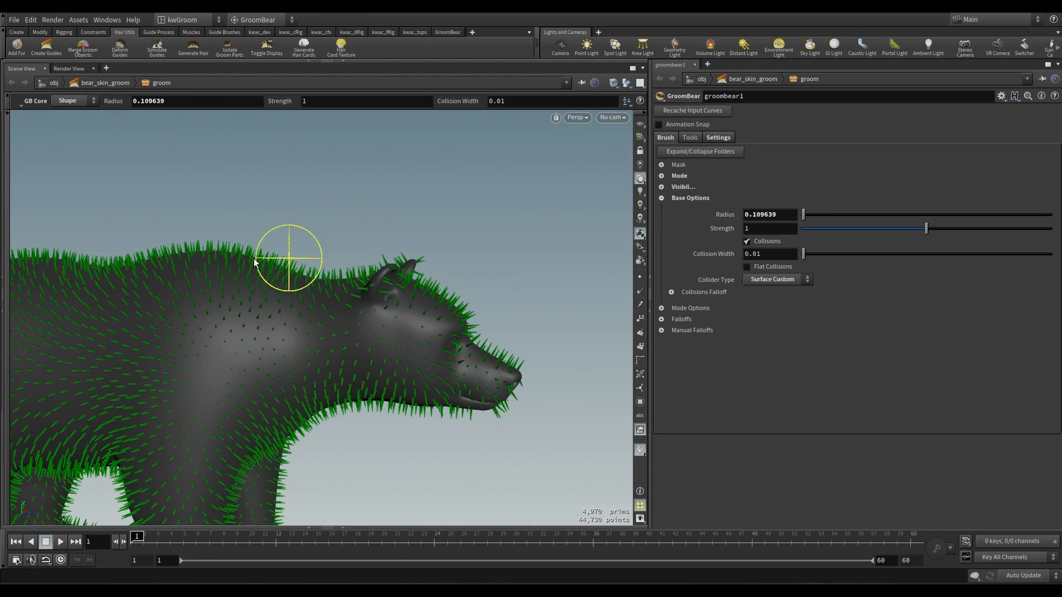
pyautogui.scroll(-15, 252, 262)
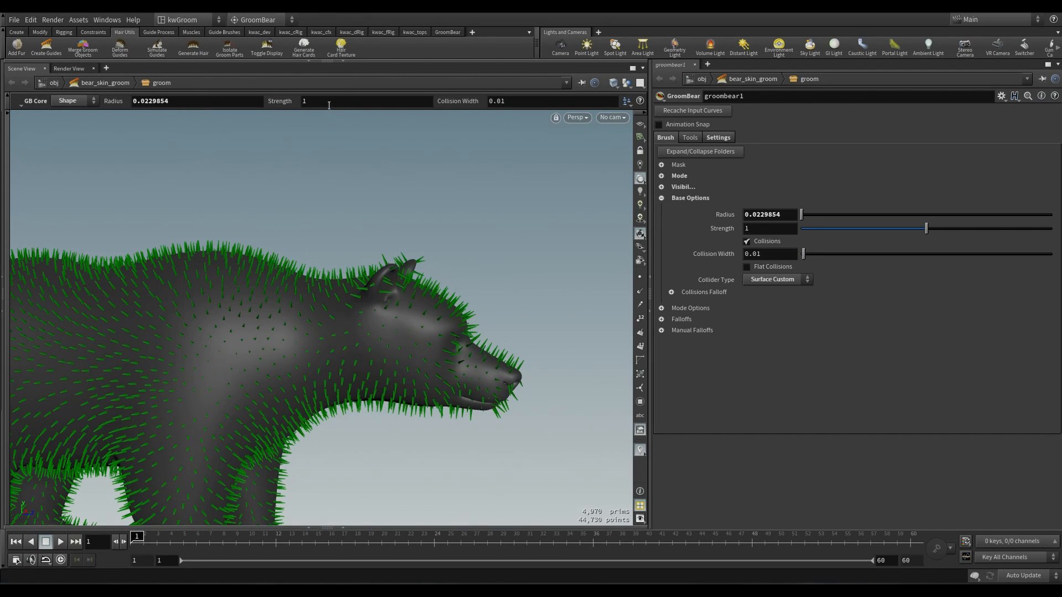
pyautogui.moveTo(330, 105)
pyautogui.mouseDown(button='middle')
pyautogui.moveTo(343, 139)
pyautogui.moveTo(372, 134)
pyautogui.mouseUp(button='middle')
pyautogui.moveTo(244, 253)
pyautogui.keyDown('ctrl'); pyautogui.keyDown('shift'); pyautogui.mouseDown()
pyautogui.moveTo(277, 254)
pyautogui.moveTo(190, 260)
pyautogui.moveTo(275, 269)
pyautogui.moveTo(190, 262)
pyautogui.moveTo(238, 281)
pyautogui.mouseUp(); pyautogui.keyUp('shift'); pyautogui.keyUp('ctrl')
pyautogui.scroll(7, 287, 283)
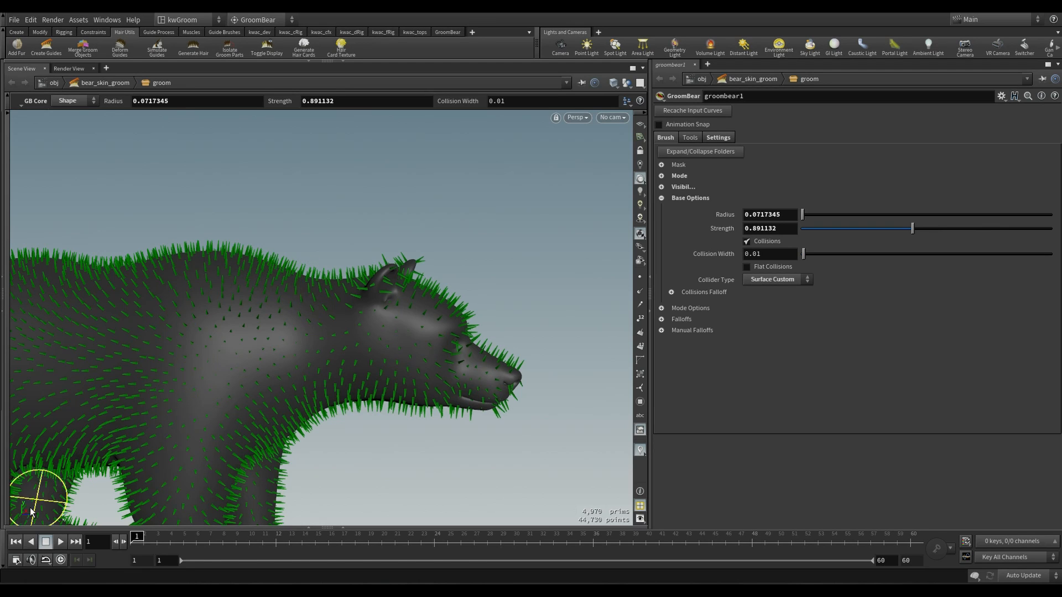
# Hide the timeline and the tool shelves to enlarge the scene view
pyautogui.click(4, 565)
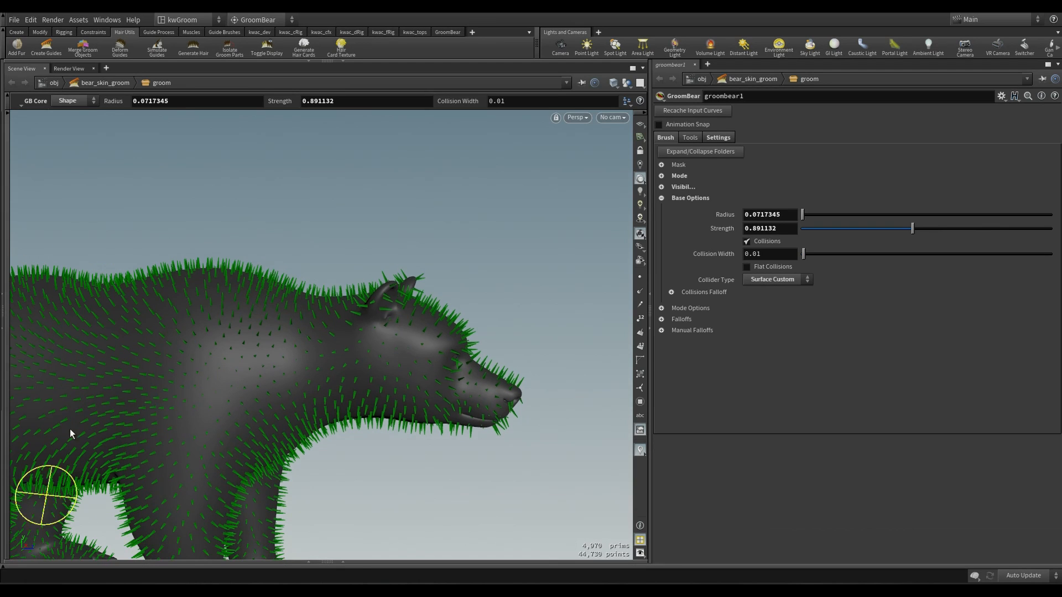
pyautogui.click(5, 37)
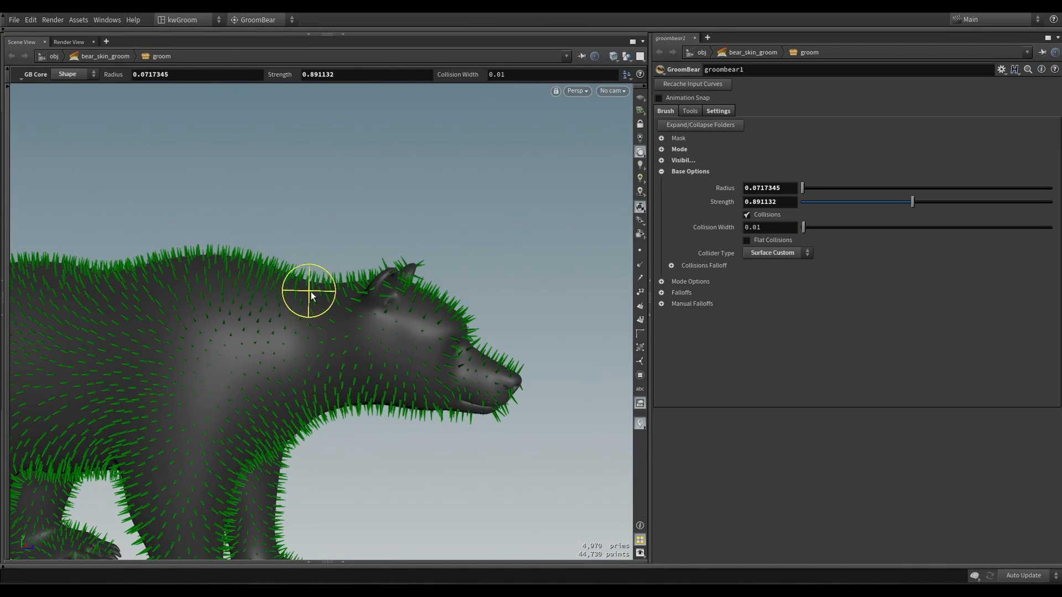
# Turn off Maintain Length for the Shape brush and pull the guides on the bear's nape into long tufts
pyautogui.press('`')
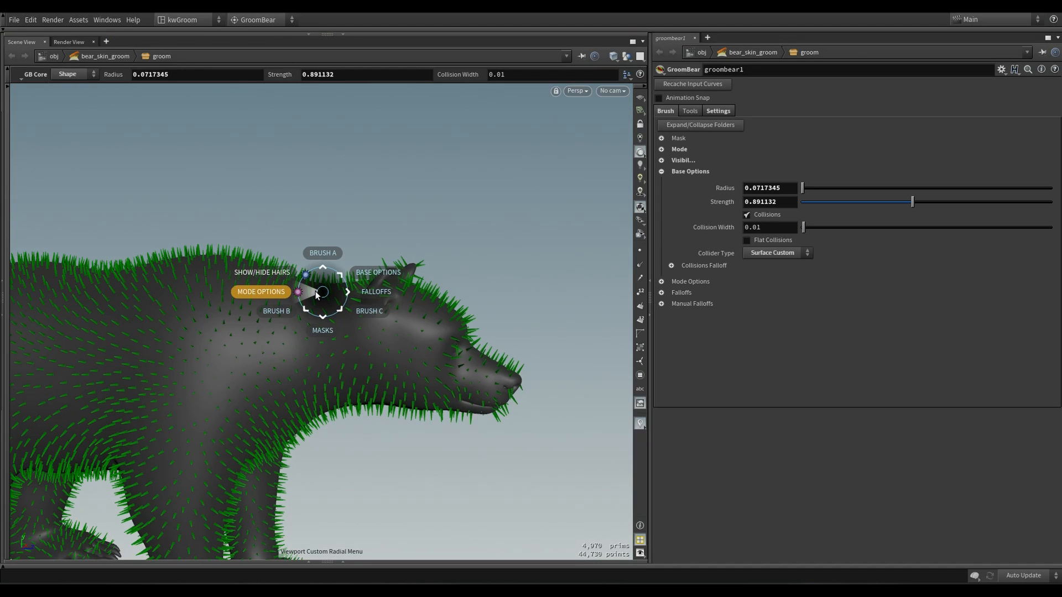
pyautogui.click(316, 294)
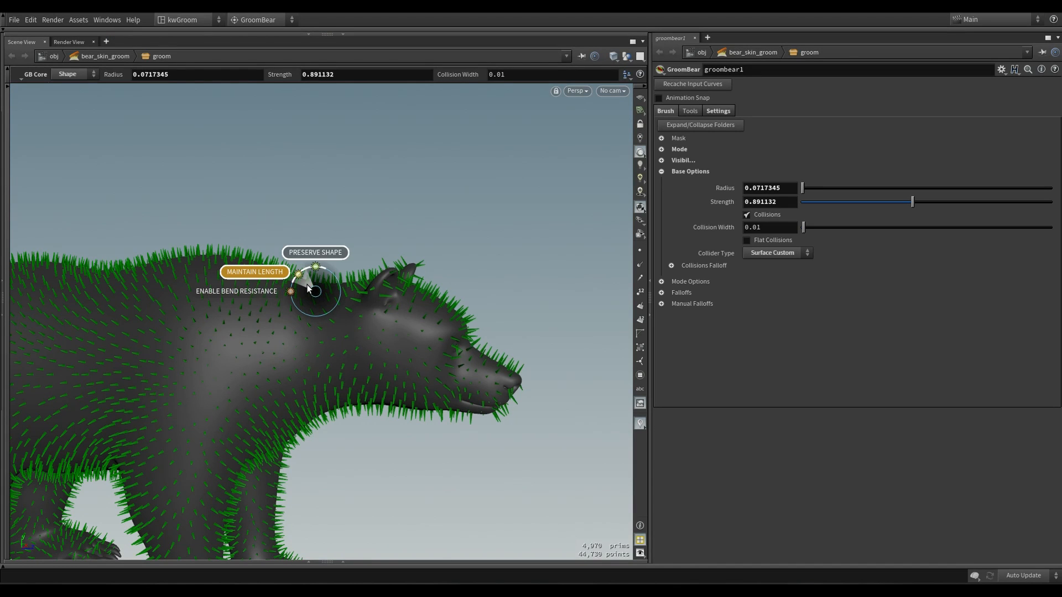
pyautogui.click(308, 287)
pyautogui.moveTo(307, 284)
pyautogui.mouseDown()
pyautogui.moveTo(315, 265)
pyautogui.moveTo(289, 261)
pyautogui.moveTo(326, 264)
pyautogui.moveTo(282, 275)
pyautogui.moveTo(249, 202)
pyautogui.moveTo(213, 244)
pyautogui.moveTo(294, 278)
pyautogui.mouseUp()
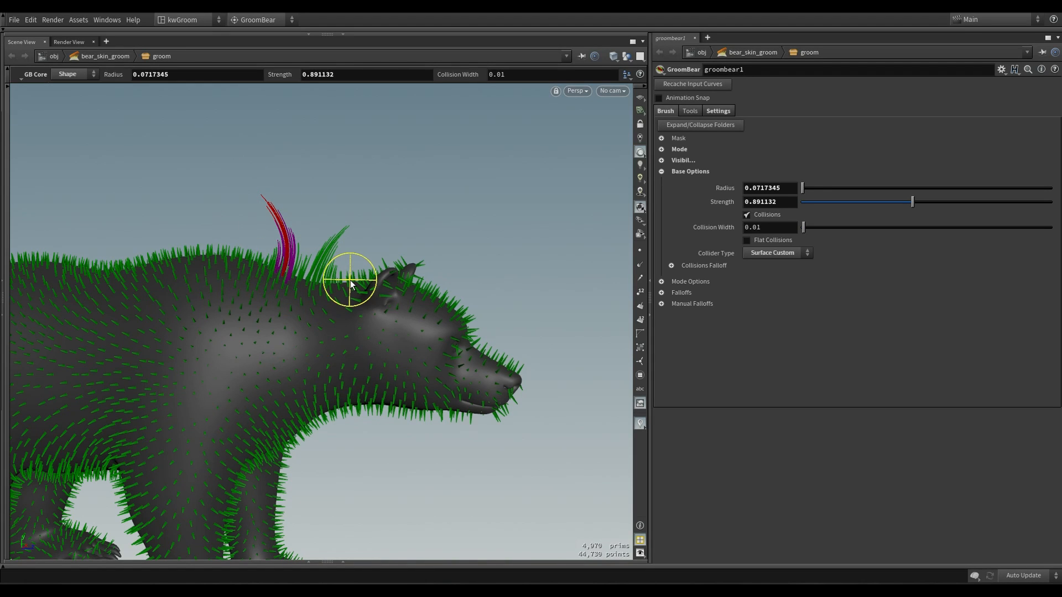
pyautogui.press('c')
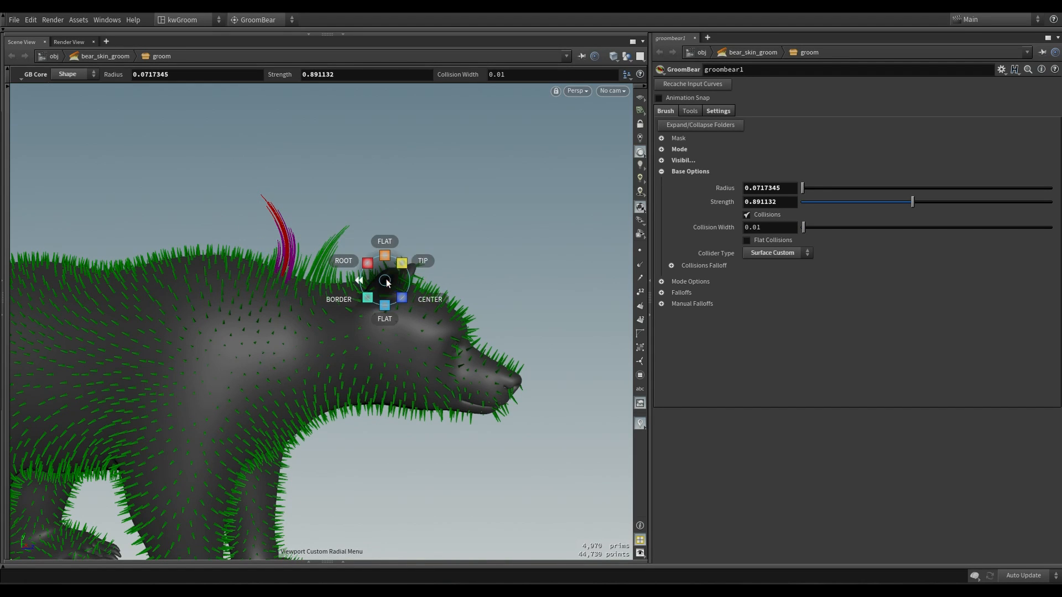
pyautogui.click(331, 263)
pyautogui.click(335, 329)
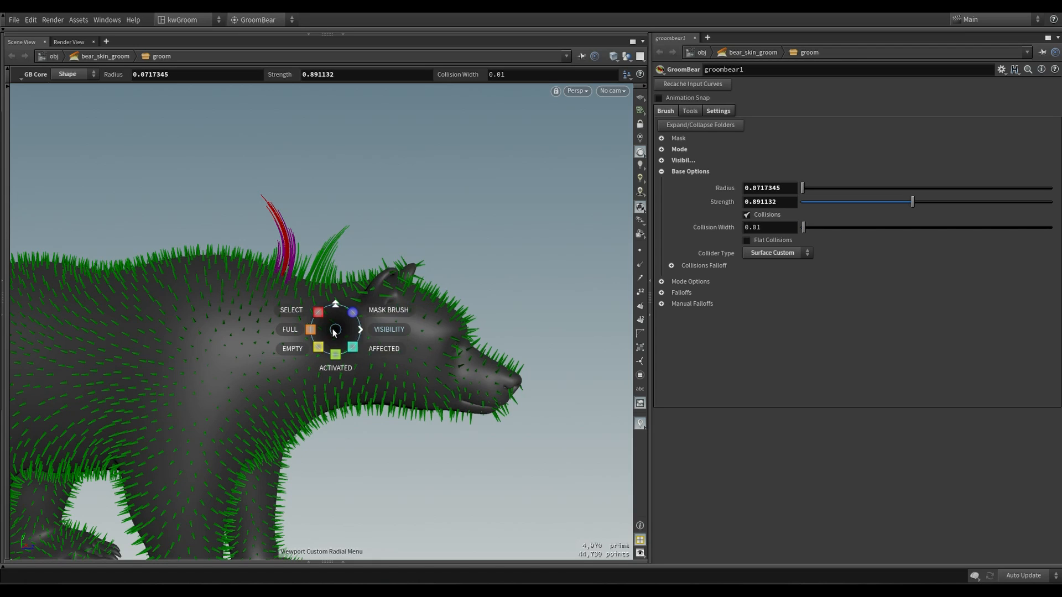
pyautogui.click(324, 289)
pyautogui.click(379, 256)
pyautogui.click(415, 233)
pyautogui.click(379, 264)
pyautogui.click(347, 293)
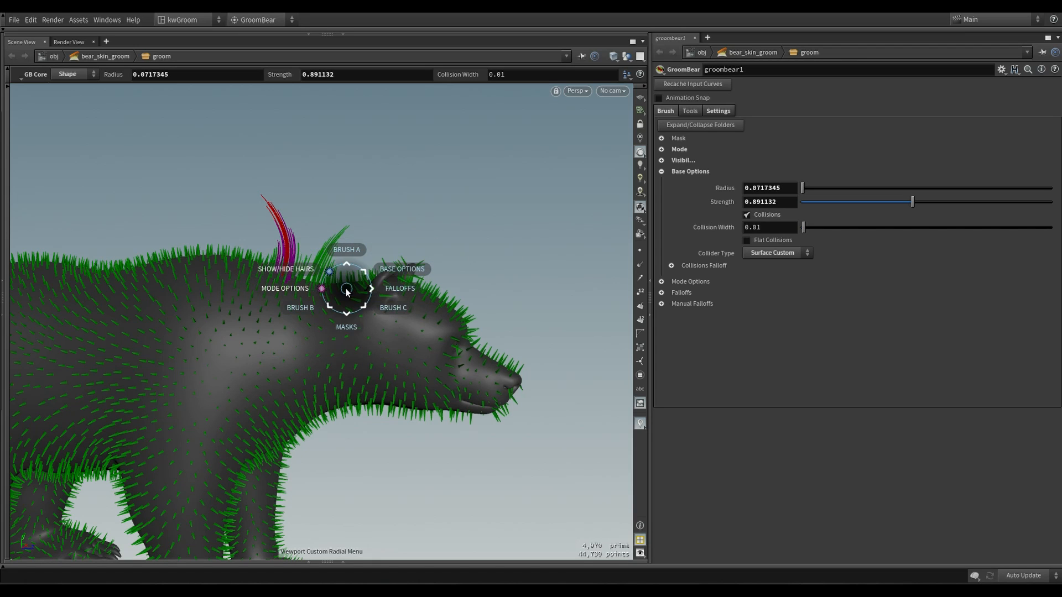
pyautogui.click(304, 315)
pyautogui.click(305, 318)
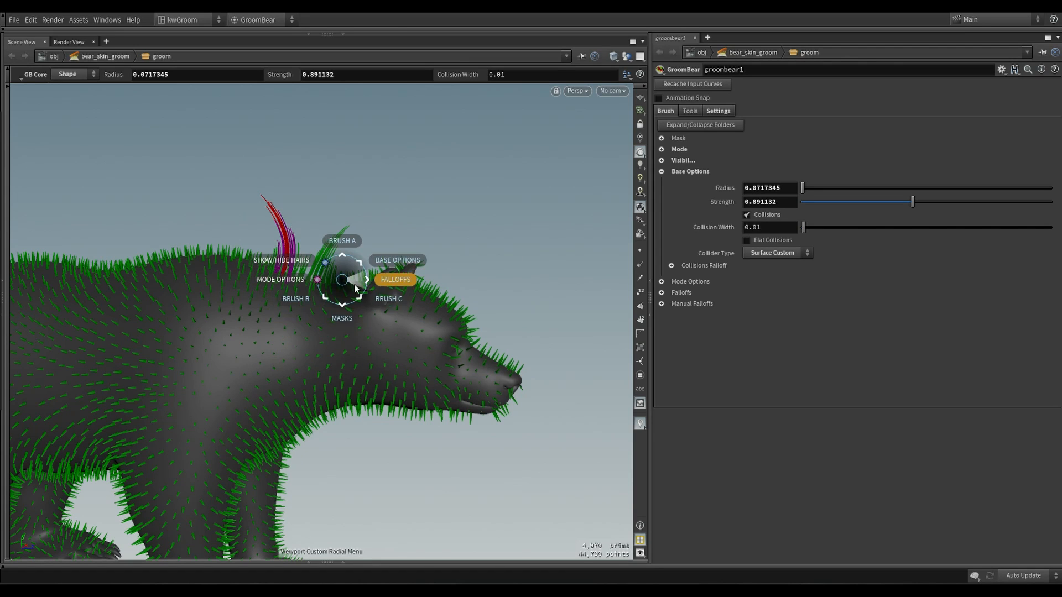
pyautogui.click(354, 291)
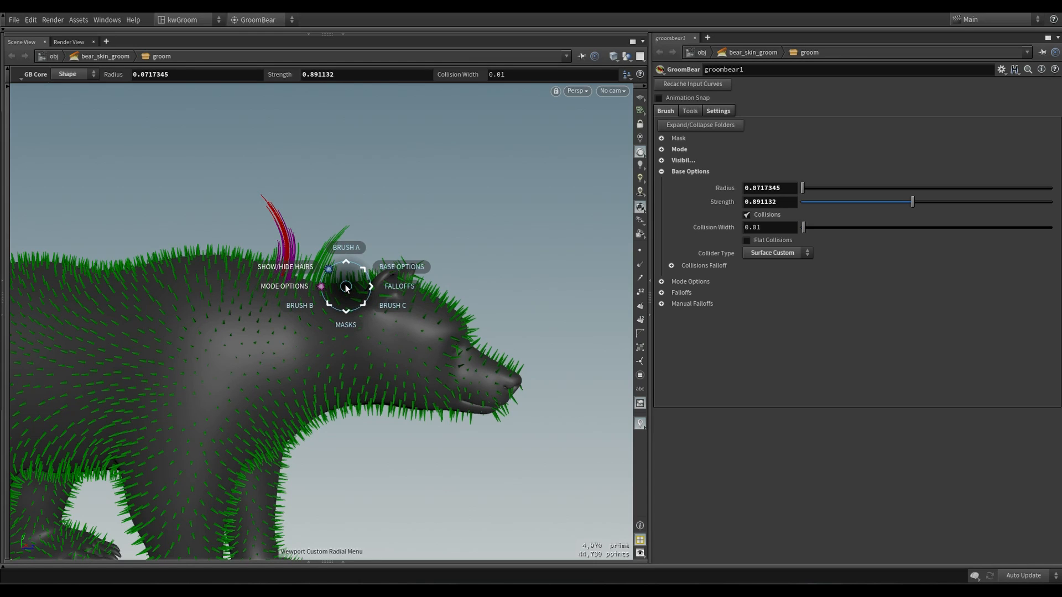
# Show the generated hairs over the guides for a preview and hide them again
pyautogui.click(337, 277)
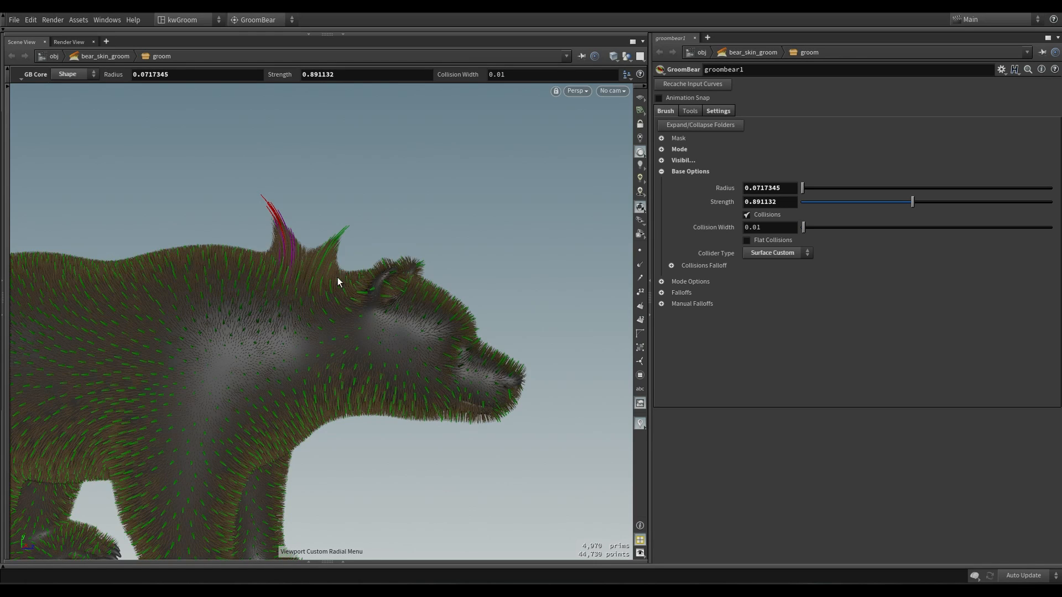
pyautogui.press('c')
pyautogui.click(327, 271)
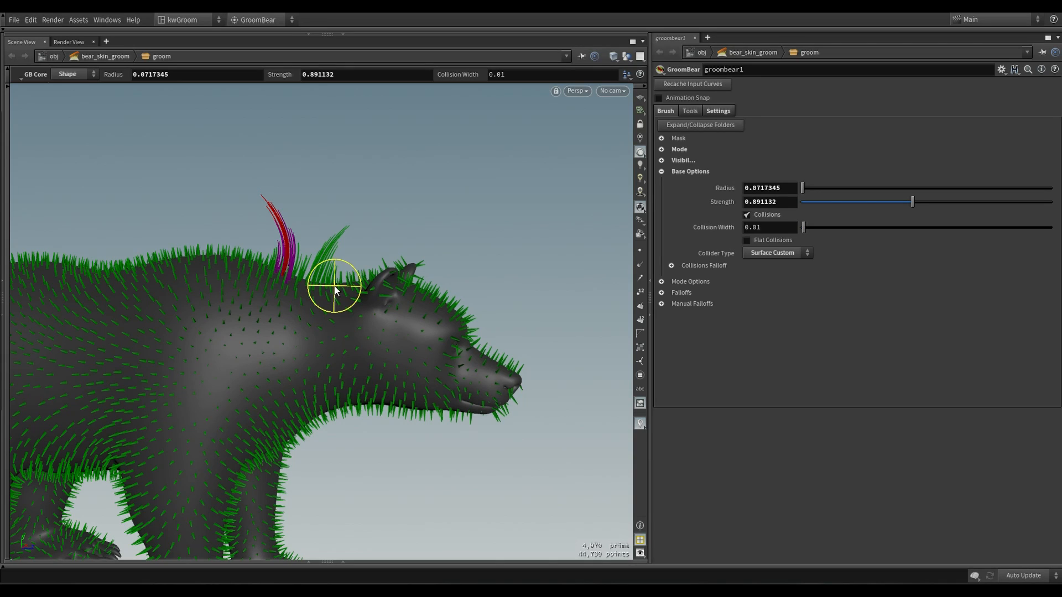
# Mask the groom to a selection of the guides on the bear's forehead, ears and cheek
pyautogui.press('c')
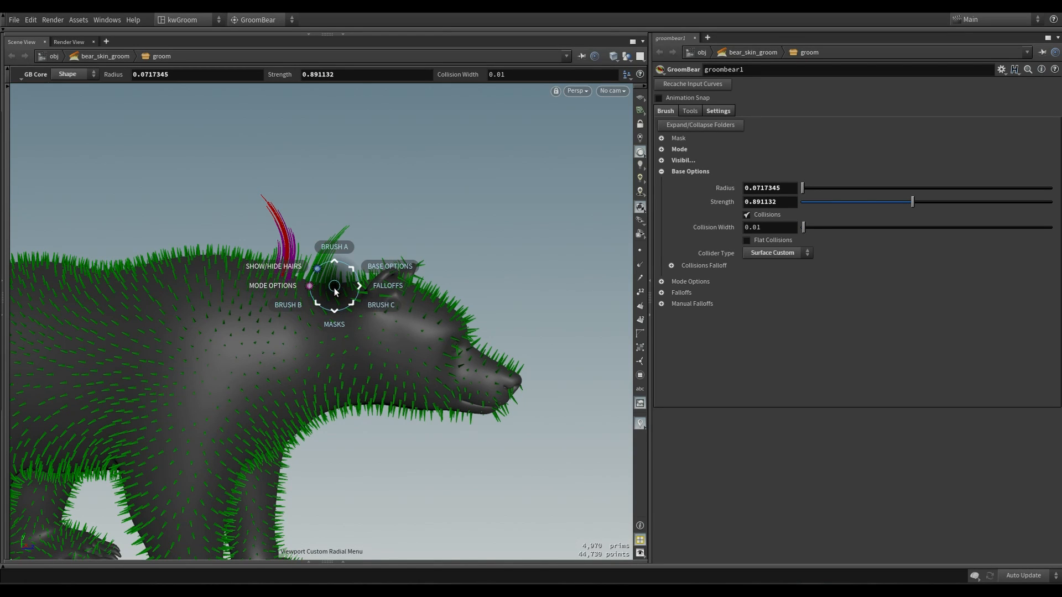
pyautogui.click(334, 318)
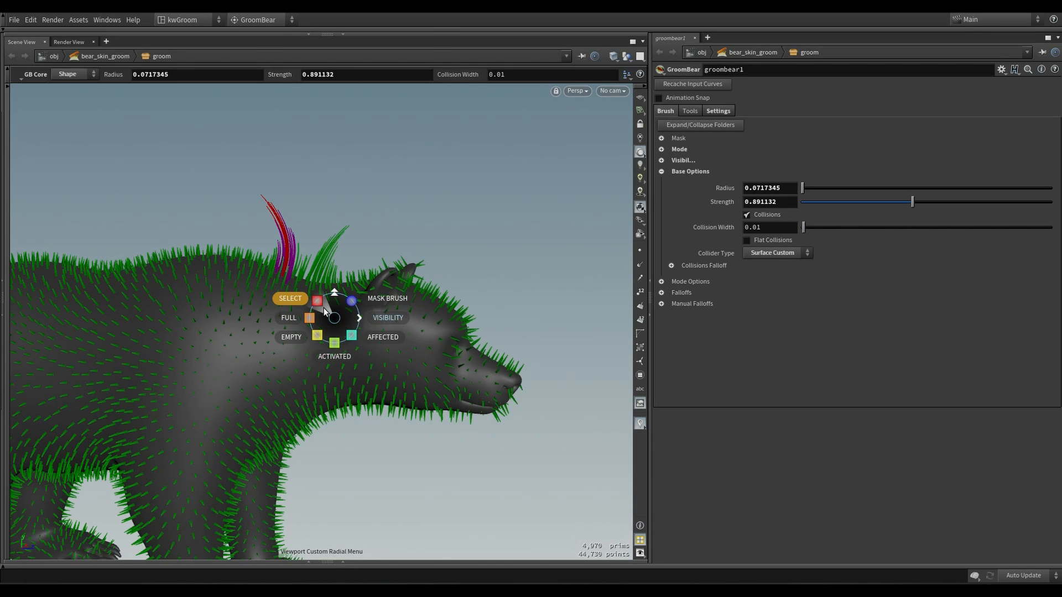
pyautogui.click(321, 304)
pyautogui.moveTo(480, 281); pyautogui.dragTo(362, 366)
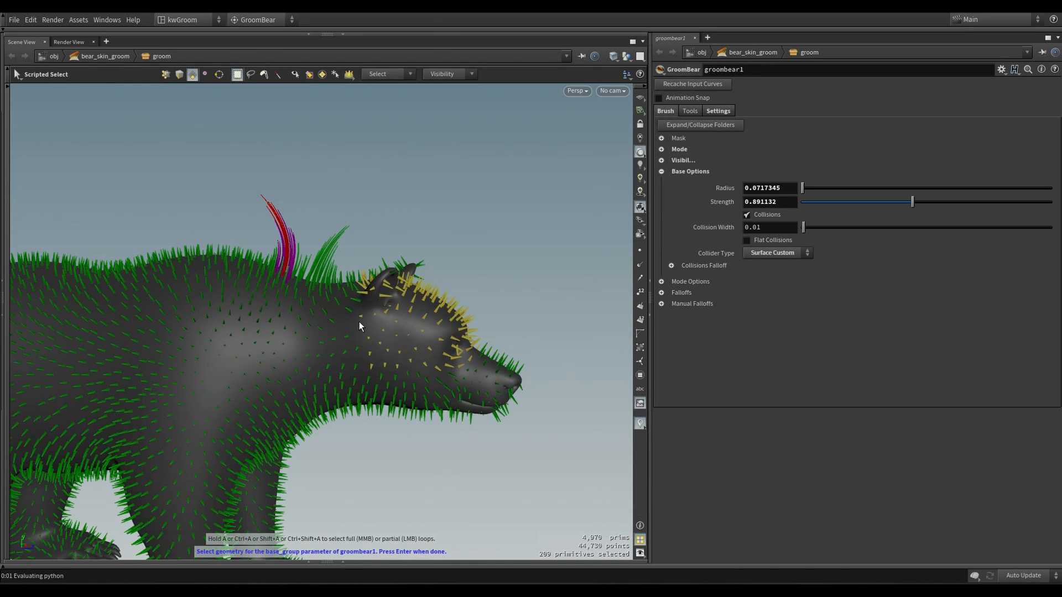
pyautogui.press('Return')
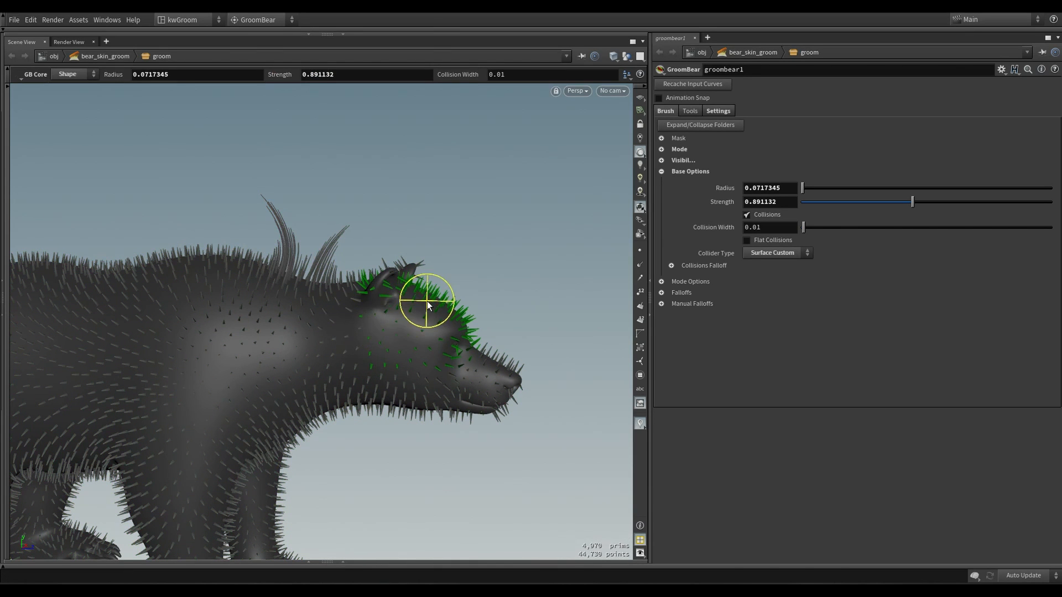
# Invert the mask selection so that all guides except those on the upper head are editable
pyautogui.press('c')
pyautogui.click(426, 337)
pyautogui.click(400, 316)
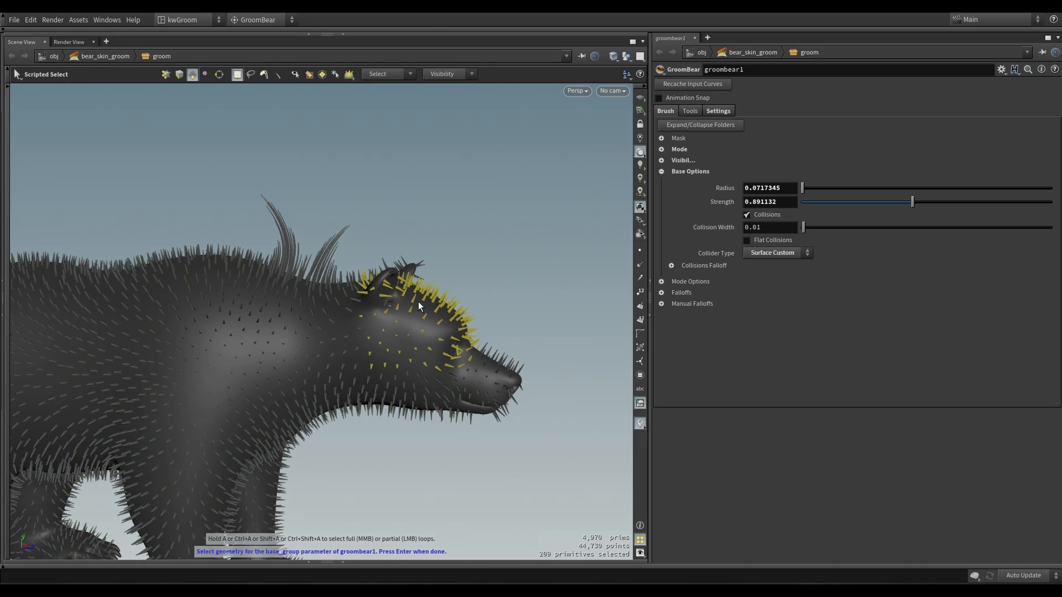
pyautogui.hotkey('ctrl', 'i')
pyautogui.press('Return')
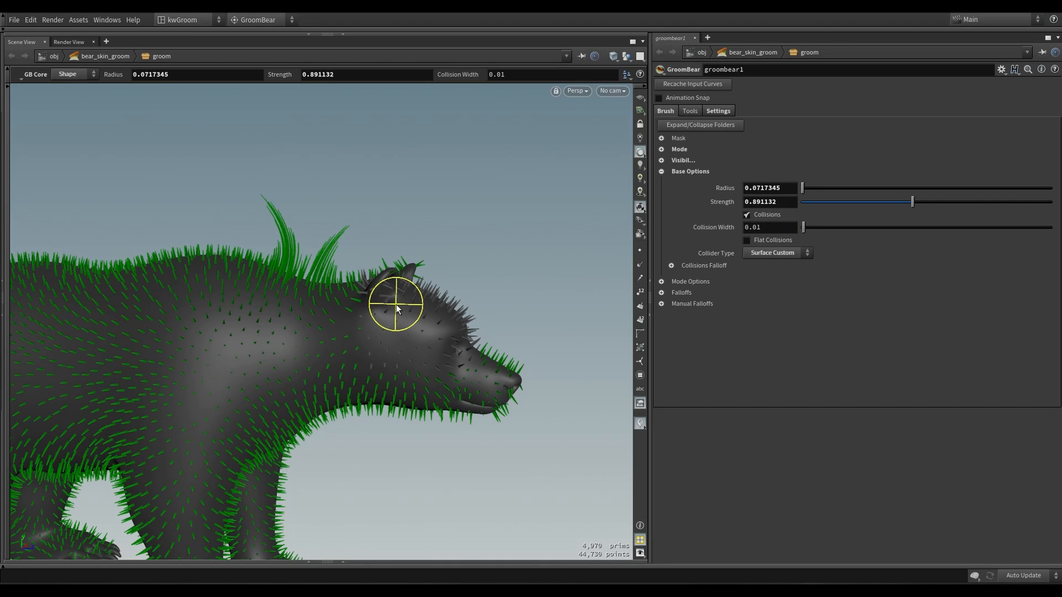
# Examine the brush's Mode, Mode Options and Manual Falloffs parameters and open GroomBear's color settings
pyautogui.click(686, 127)
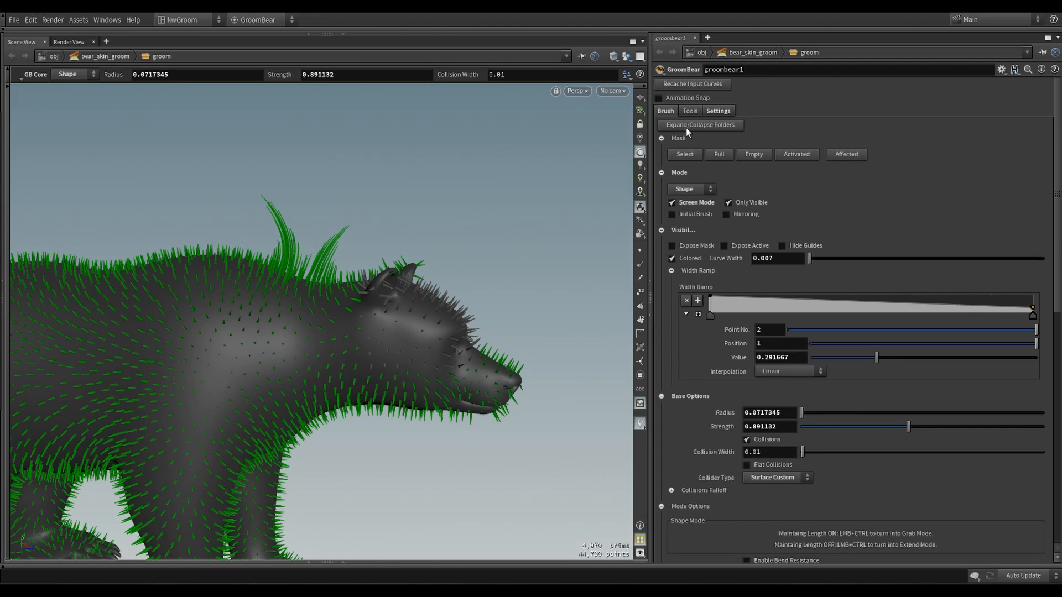
pyautogui.click(686, 128)
pyautogui.click(661, 149)
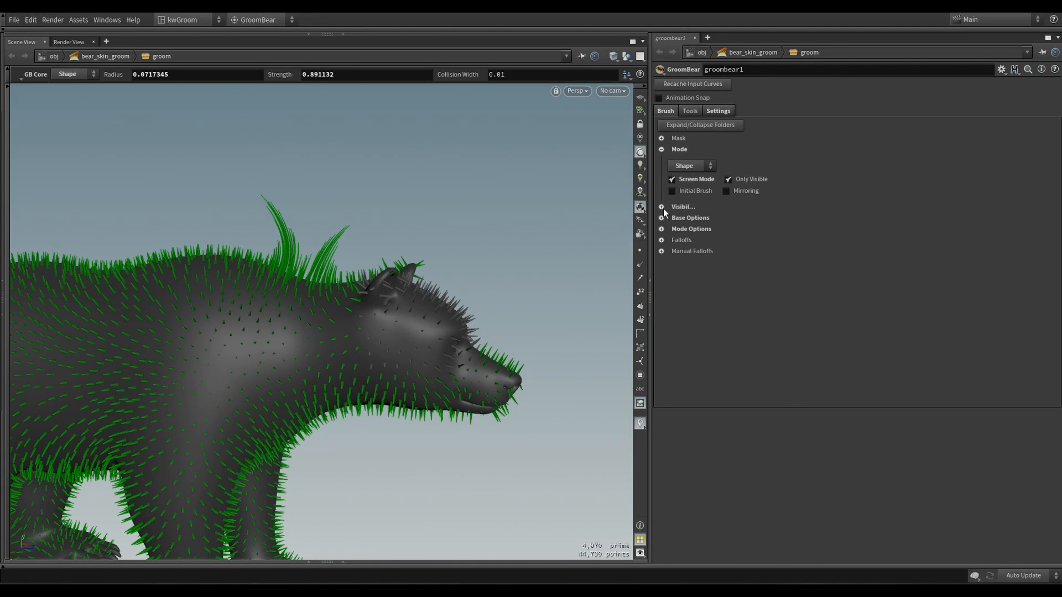
pyautogui.click(661, 229)
pyautogui.click(661, 444)
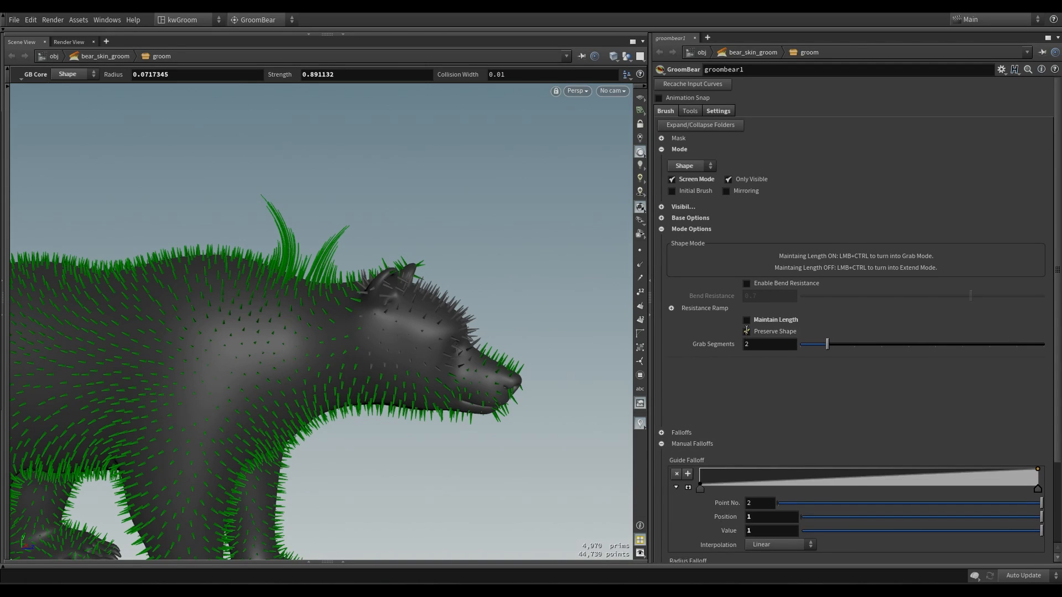
pyautogui.scroll(-1, 745, 331)
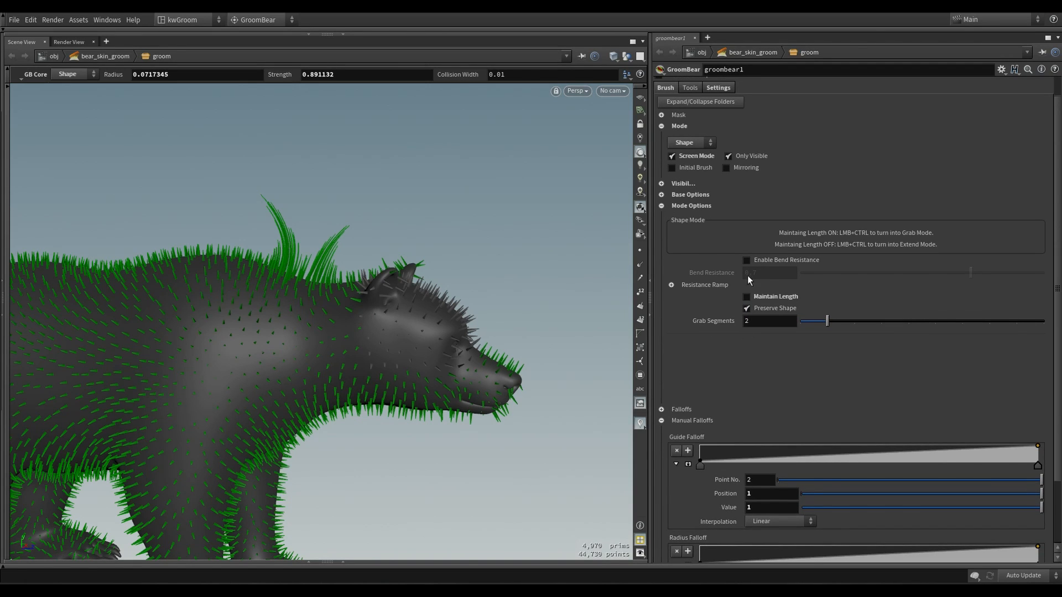
pyautogui.click(712, 91)
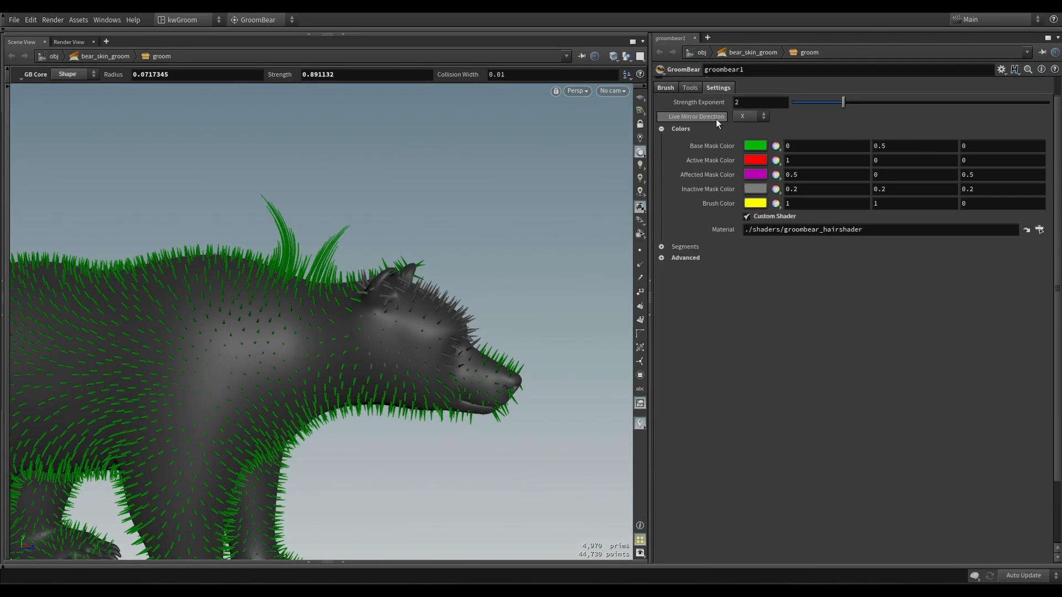
# Enlarge the brush radius to about 0.115 and comb the guides from the neck back over the shoulder
pyautogui.scroll(5, 387, 301)
pyautogui.moveTo(359, 341); pyautogui.dragTo(159, 337)
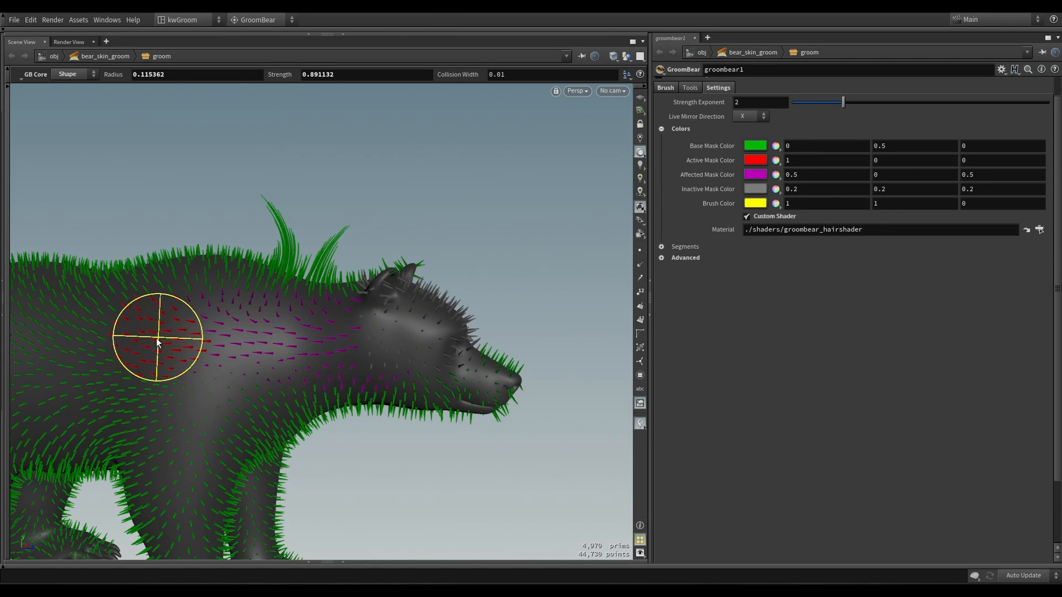
# Set the Active Mask Color to blue (0, 0.45, 0.9) and the Affected Mask Color to yellow-green (0.45, 0.9, 0)
pyautogui.keyDown('alt'); pyautogui.moveTo(342, 326); pyautogui.dragTo(463, 288, button='middle'); pyautogui.keyUp('alt')
pyautogui.click(757, 161)
pyautogui.click(832, 88)
pyautogui.click(912, 50)
pyautogui.click(758, 176)
pyautogui.click(767, 88)
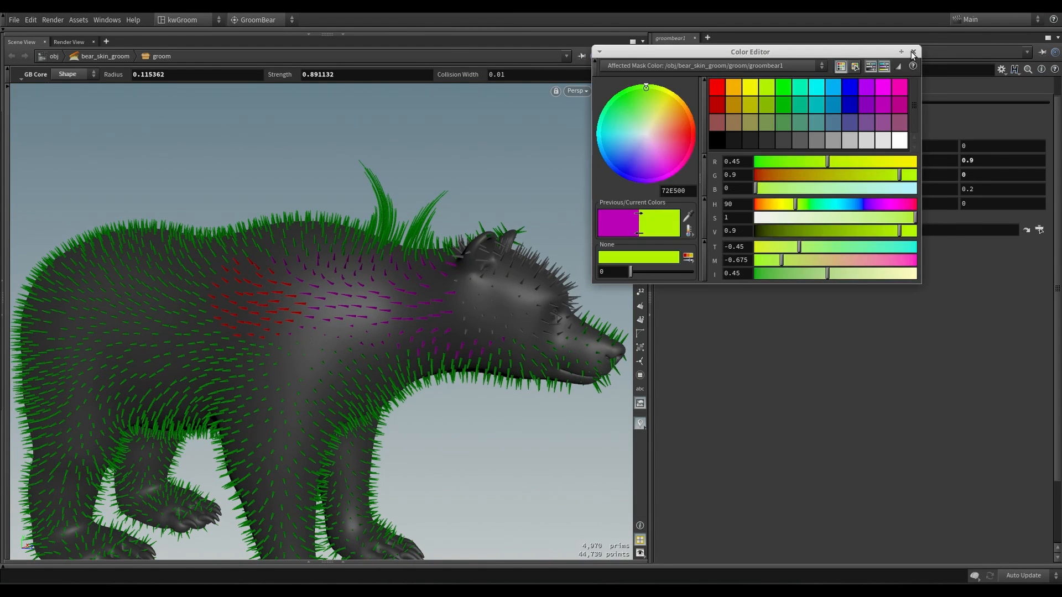
pyautogui.click(912, 50)
# Set the Brush Color to red (0.9, 0, 0) and comb the guides along the bear's flank and neck
pyautogui.click(755, 204)
pyautogui.click(736, 88)
pyautogui.click(912, 49)
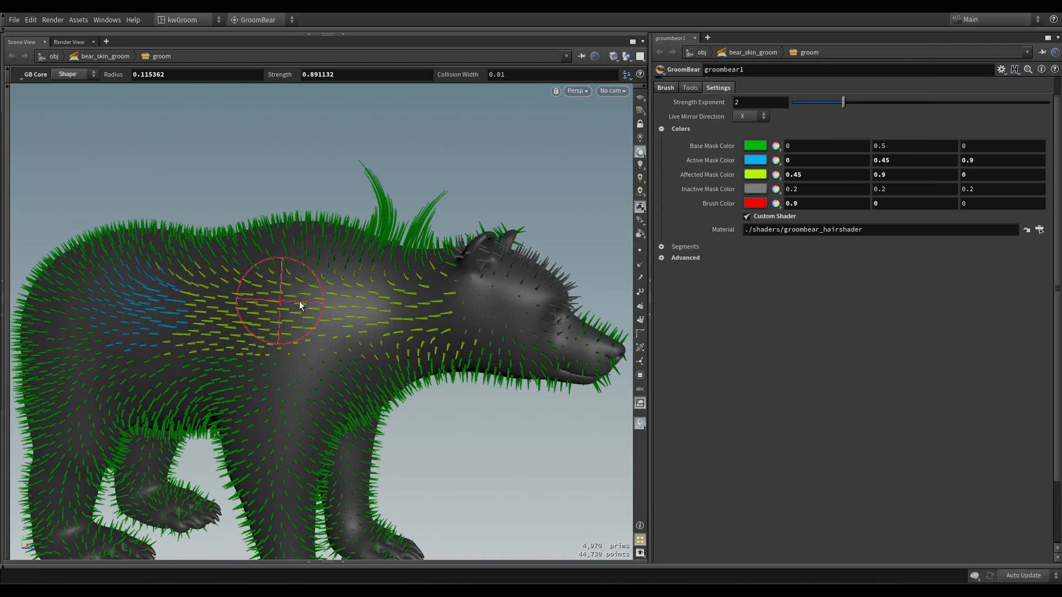
pyautogui.moveTo(246, 302); pyautogui.dragTo(417, 314)
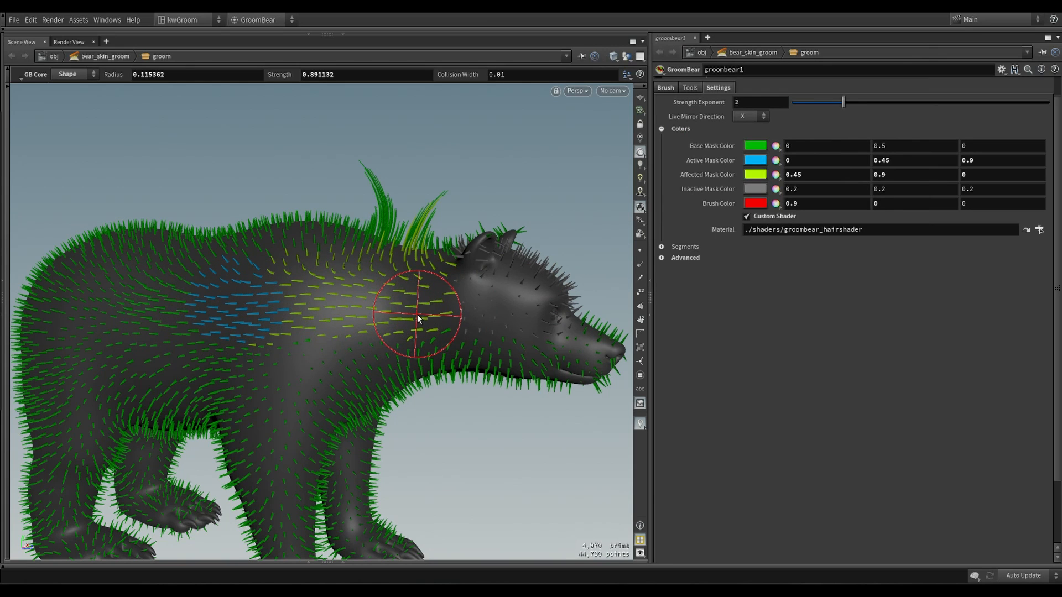
# Limit the mask to the guides affected by the last stroke, and return to the full mask
pyautogui.press('c')
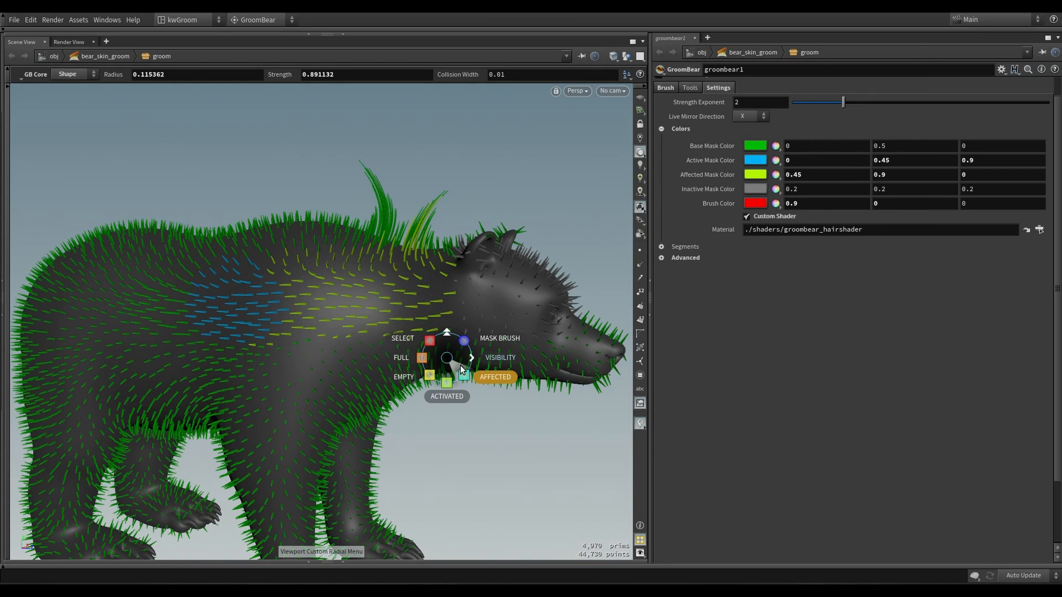
pyautogui.click(463, 369)
pyautogui.press('c')
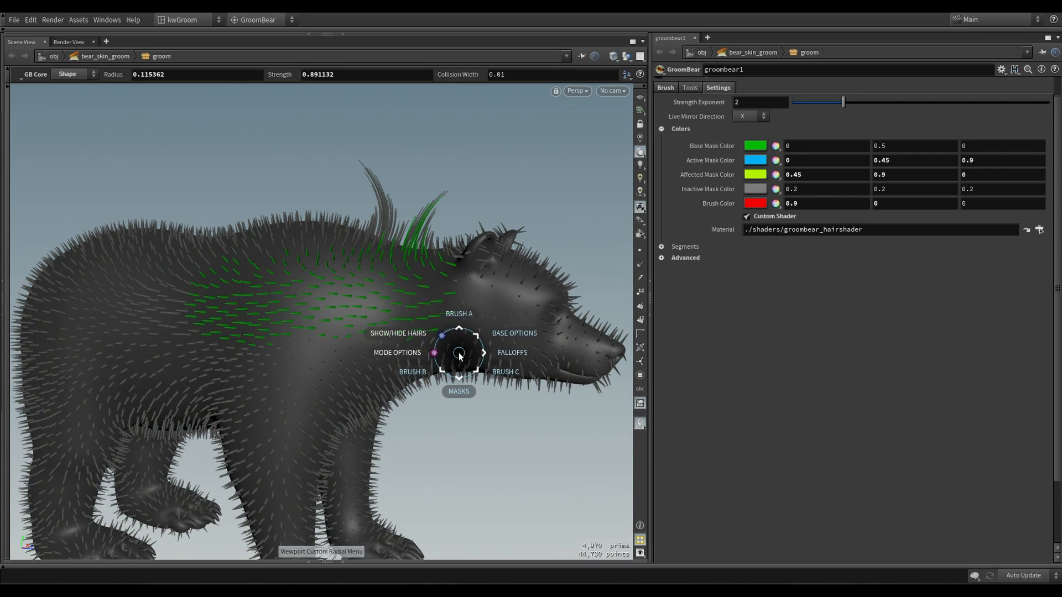
pyautogui.click(459, 391)
pyautogui.click(458, 403)
# Scatter extra guides over the bear's neck with the Scatter brush and mask the groom to the affected guides
pyautogui.press('c')
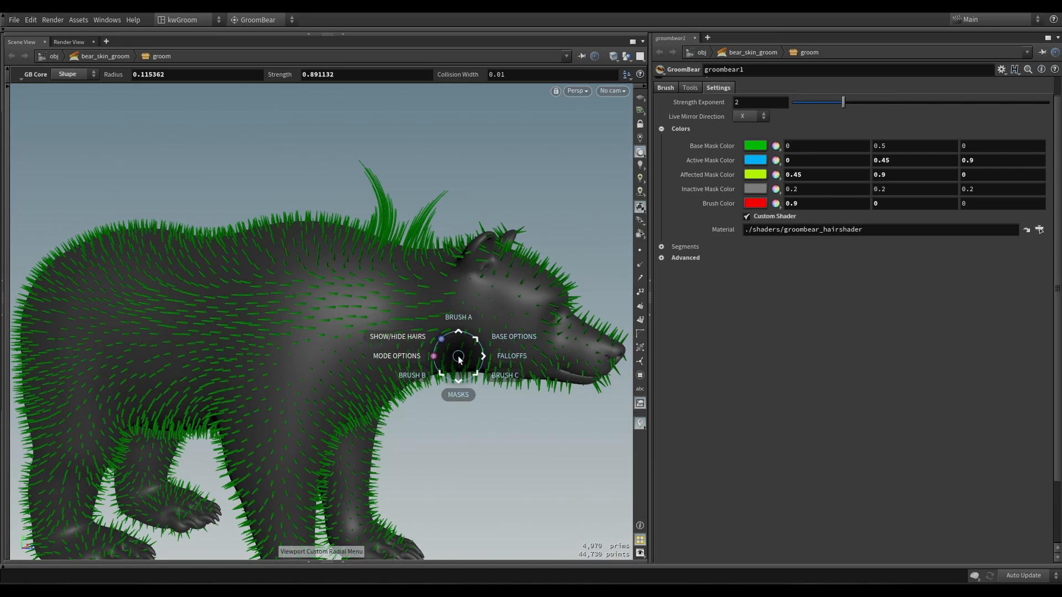
pyautogui.click(458, 317)
pyautogui.click(507, 319)
pyautogui.moveTo(459, 312)
pyautogui.mouseDown()
pyautogui.moveTo(404, 320)
pyautogui.moveTo(384, 297)
pyautogui.moveTo(400, 269)
pyautogui.moveTo(408, 298)
pyautogui.mouseUp()
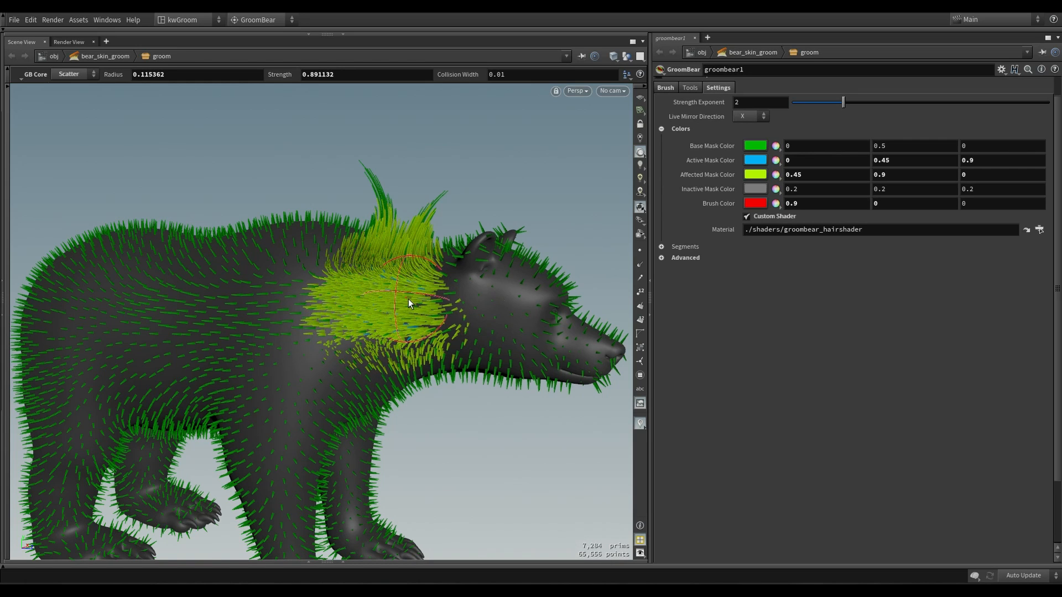
pyautogui.press('c')
pyautogui.click(423, 359)
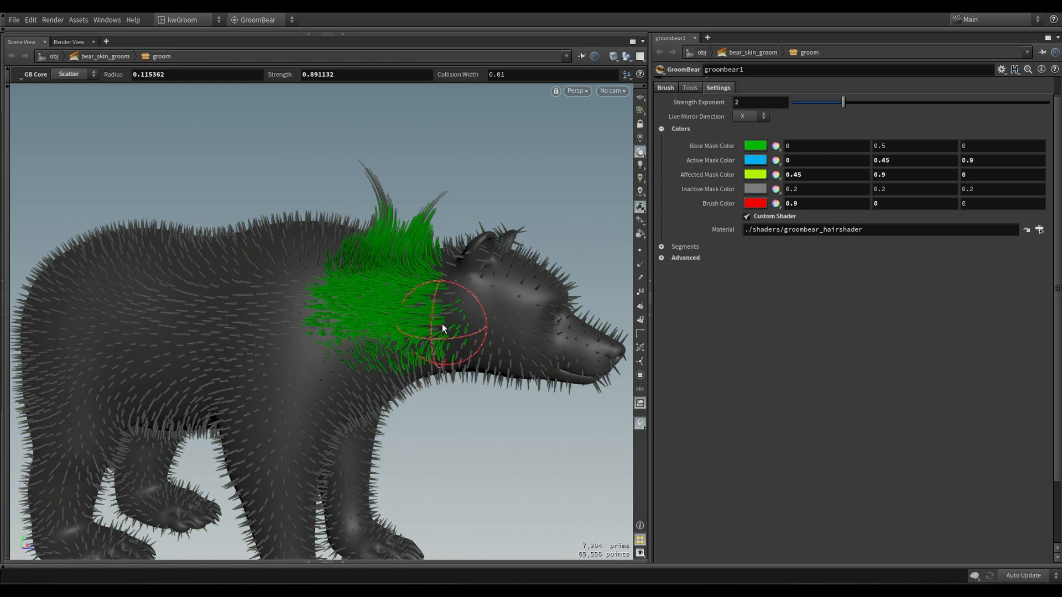
# Switch back to the Shape brush with a radius of about 0.149 and comb the masked neck guides
pyautogui.press('c')
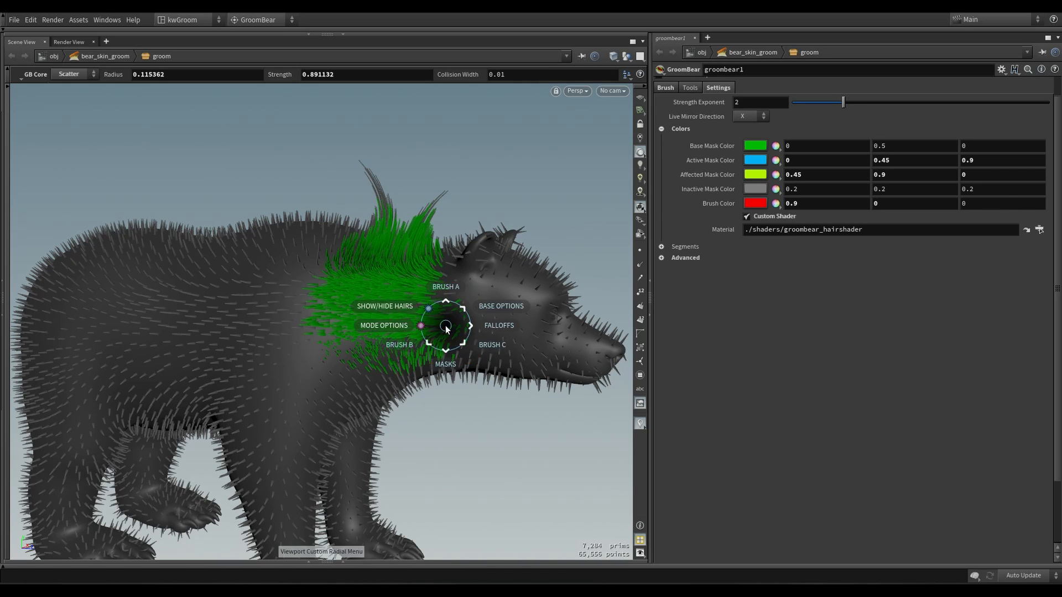
pyautogui.click(442, 285)
pyautogui.click(438, 258)
pyautogui.press('c')
pyautogui.click(390, 285)
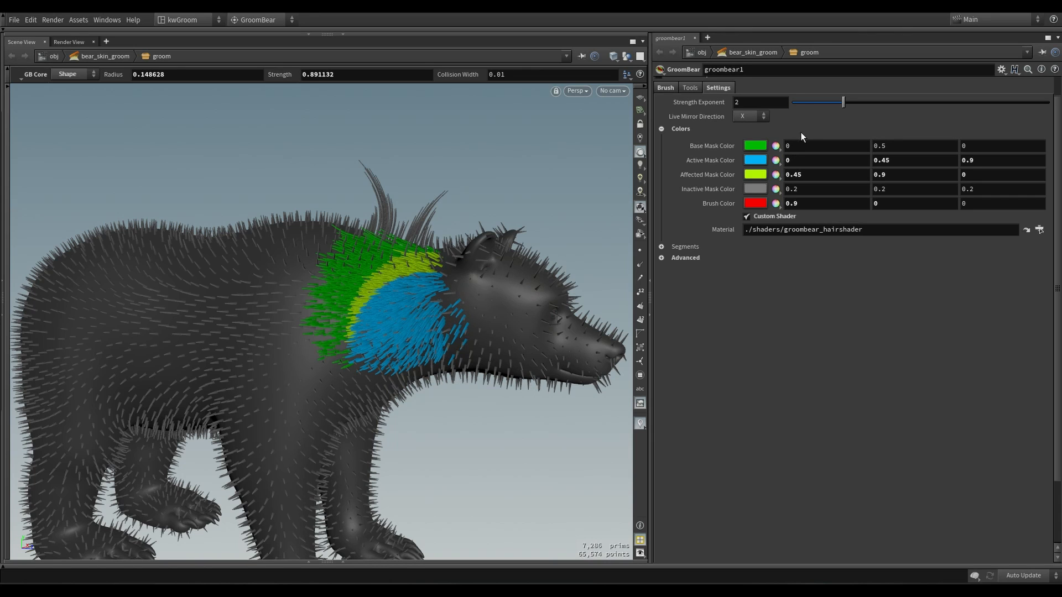
# Open GroomBear's operator type properties and examine the Affected Mask Color parameter's options, including copying defaults from the node
pyautogui.click(1002, 69)
pyautogui.click(928, 273)
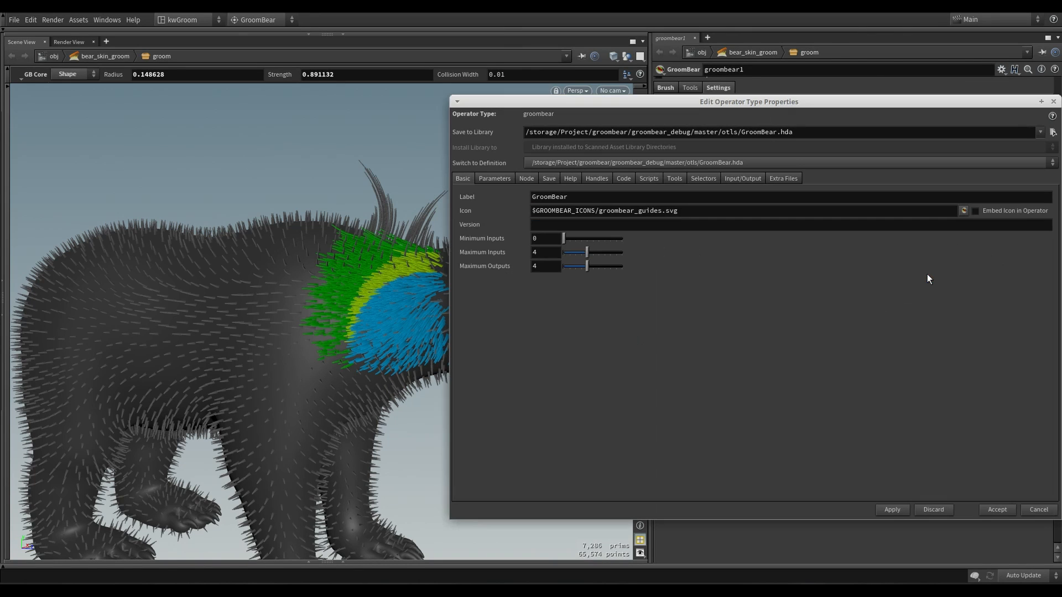
pyautogui.click(506, 180)
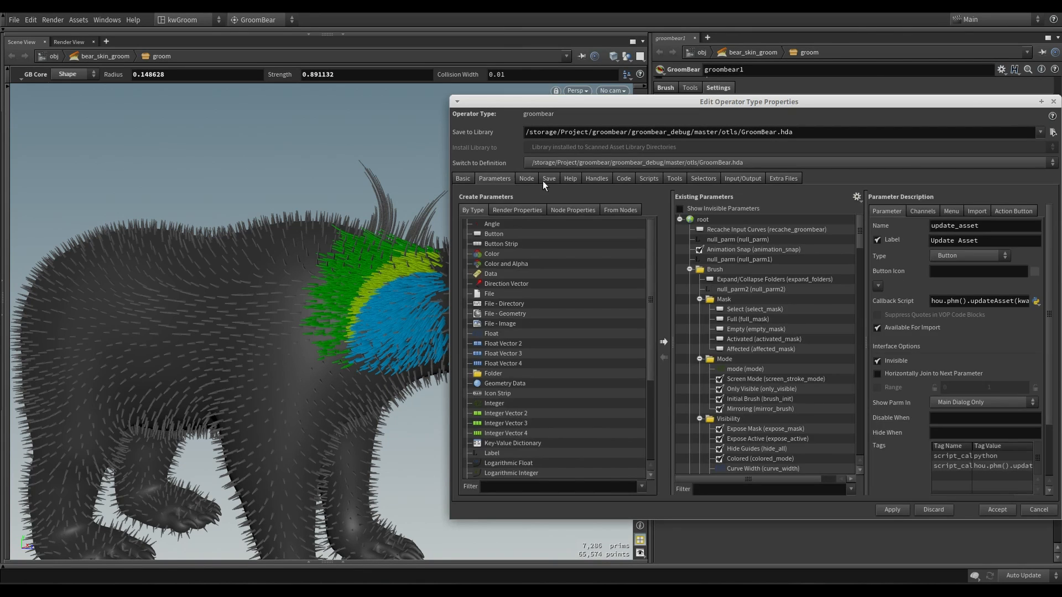
pyautogui.moveTo(859, 240); pyautogui.dragTo(851, 442)
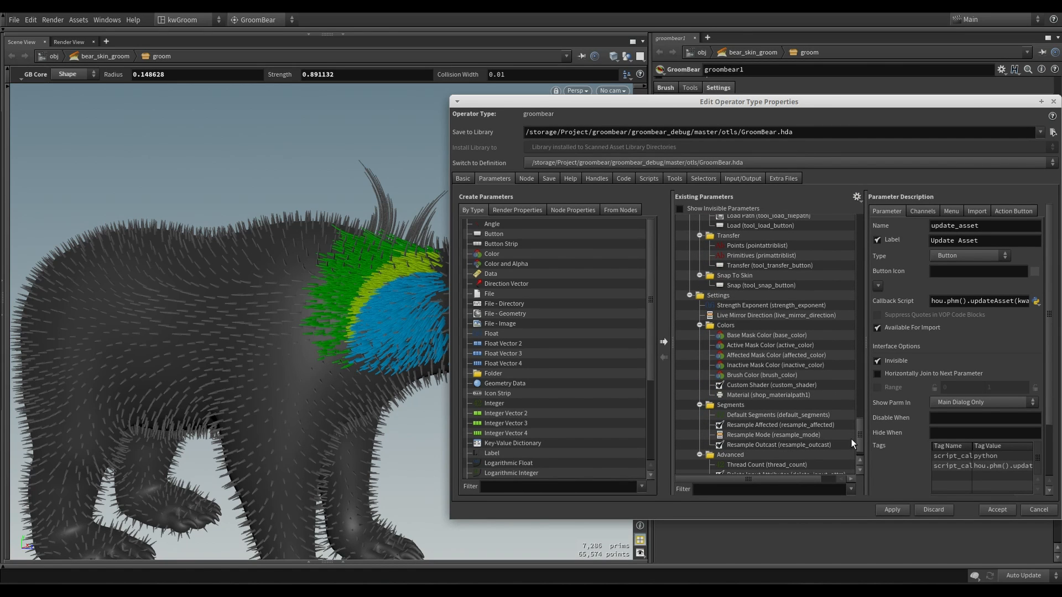
pyautogui.rightClick(753, 355)
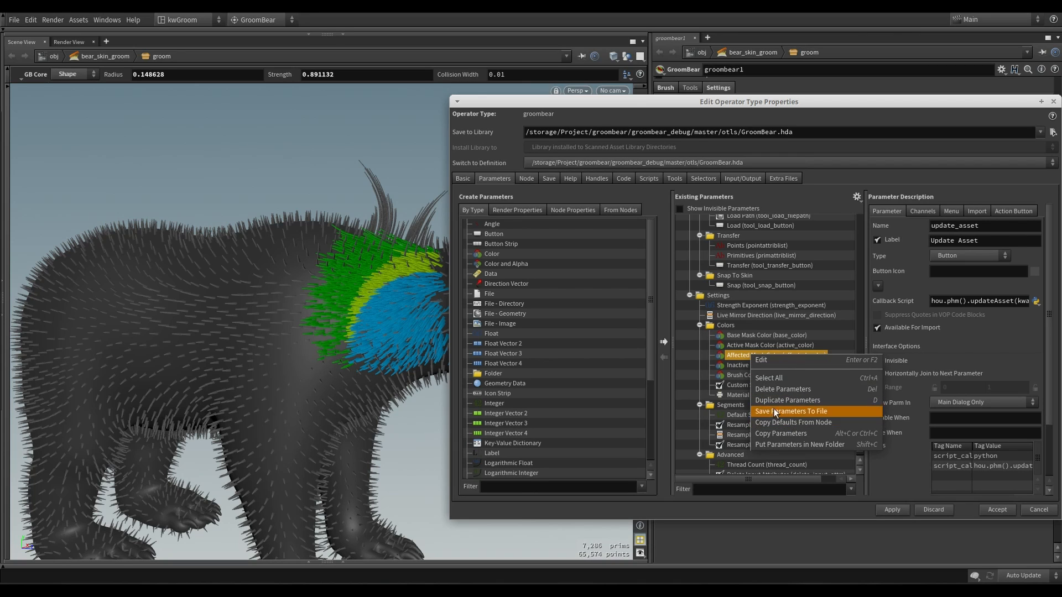
pyautogui.press('Escape')
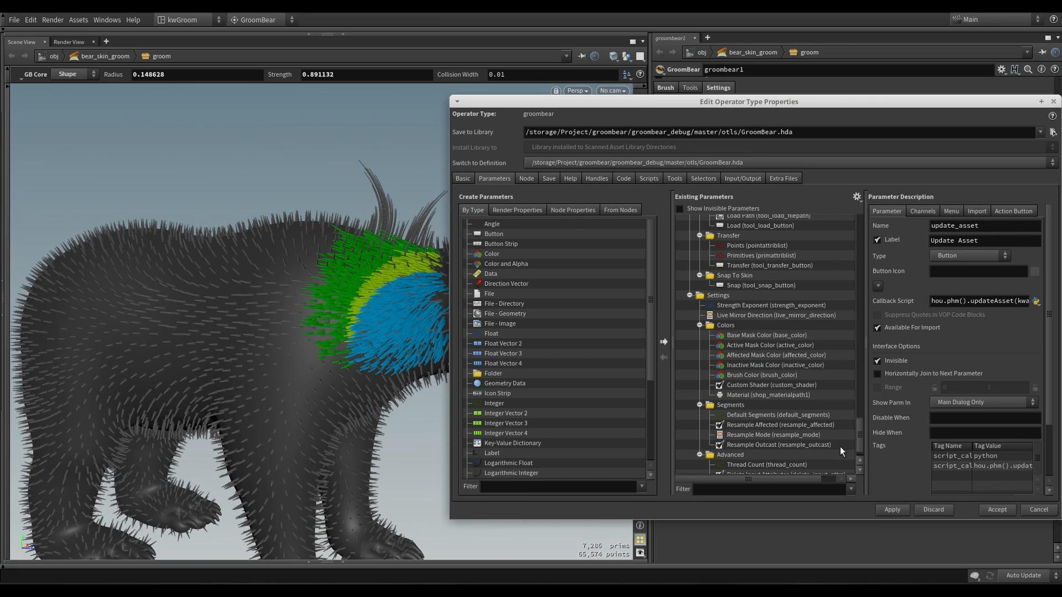
# Show the network below the viewport and cut all wires running into and out of the groombear1 node
pyautogui.click(355, 561)
pyautogui.press('y')
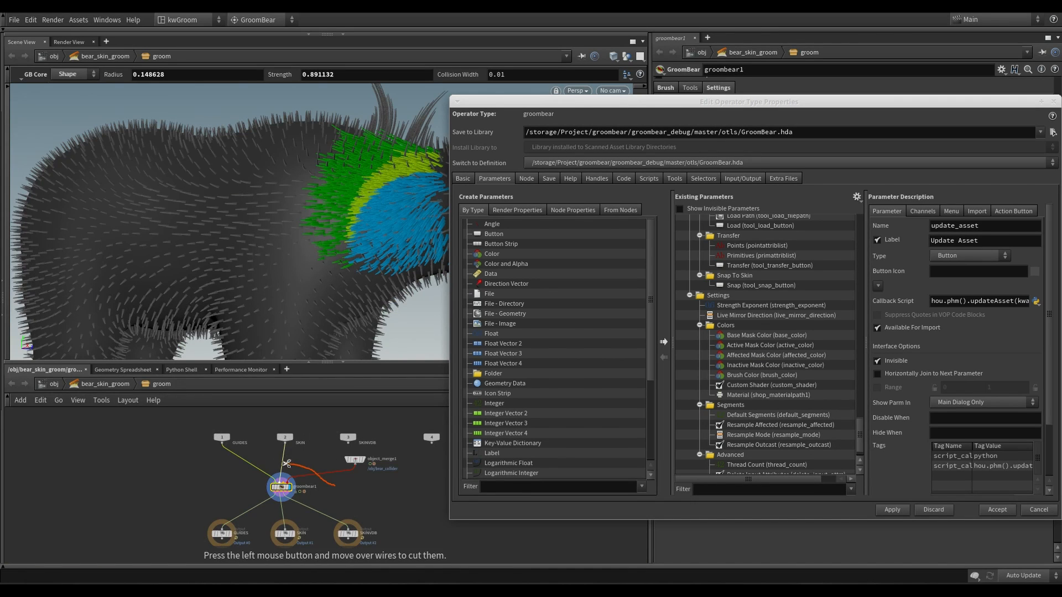
pyautogui.moveTo(247, 483)
pyautogui.mouseDown()
pyautogui.moveTo(321, 499)
pyautogui.moveTo(341, 480)
pyautogui.mouseUp()
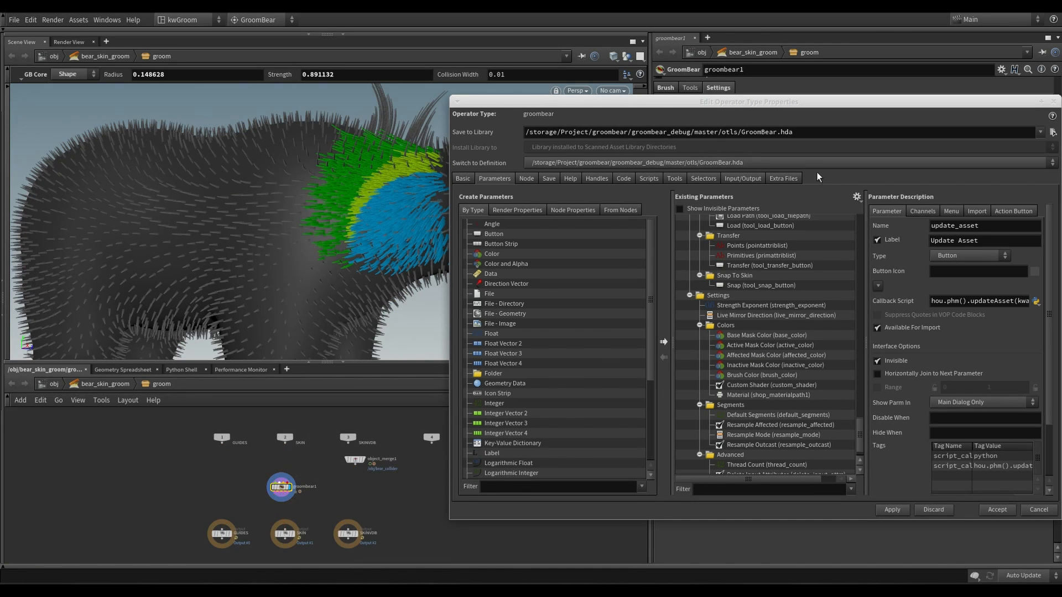
# Try to accept the operator type properties, decline unlocking and saving the node, and close the properties
pyautogui.moveTo(699, 101); pyautogui.dragTo(685, 116)
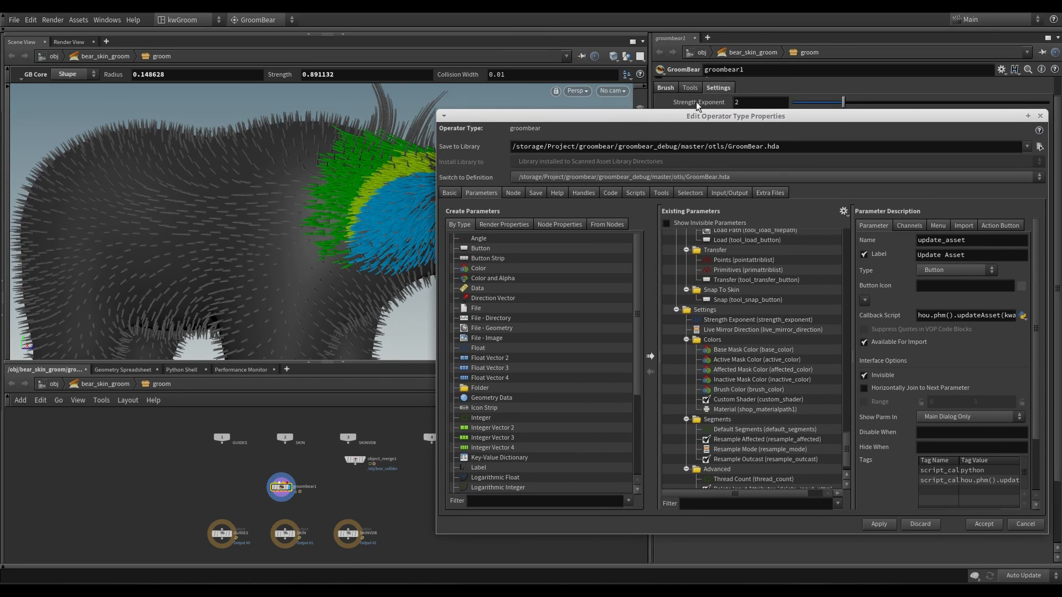
pyautogui.click(992, 526)
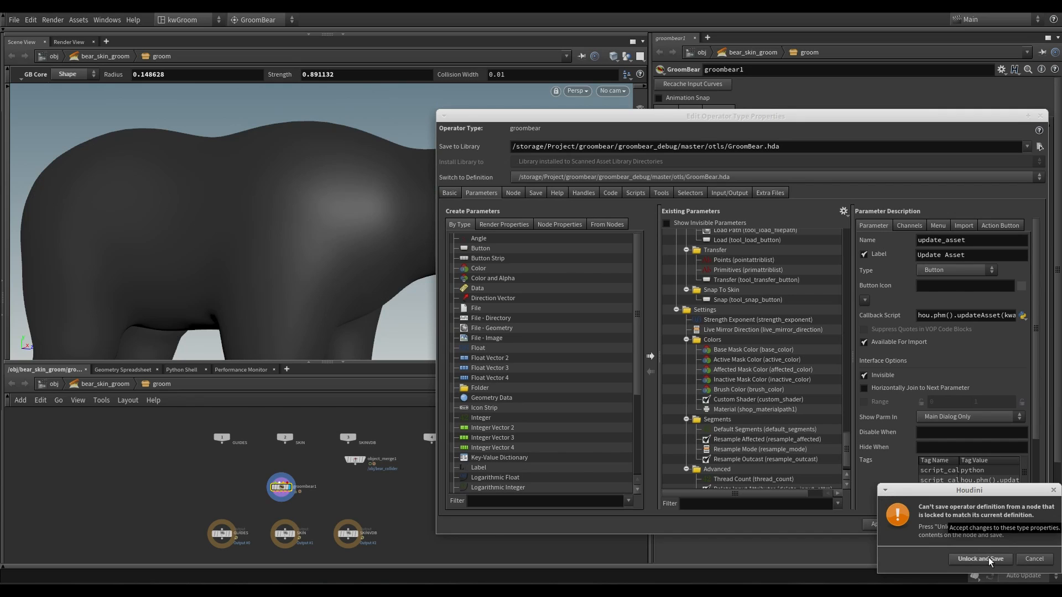
pyautogui.click(1023, 560)
pyautogui.click(1041, 116)
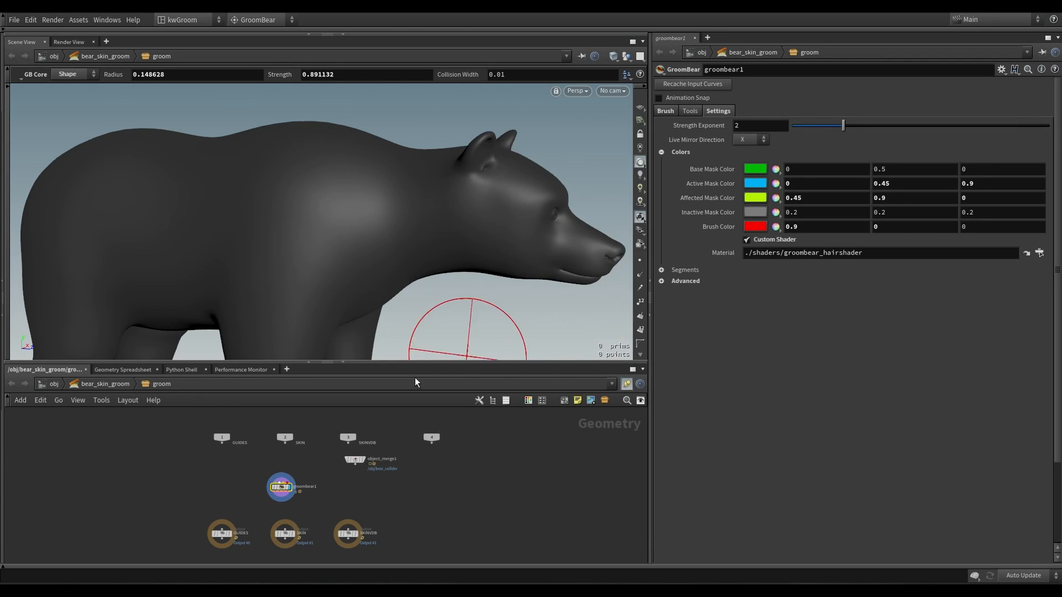
# Wire the SKIN input and object_merge1 back into the groombear1 node
pyautogui.click(281, 477)
pyautogui.click(286, 446)
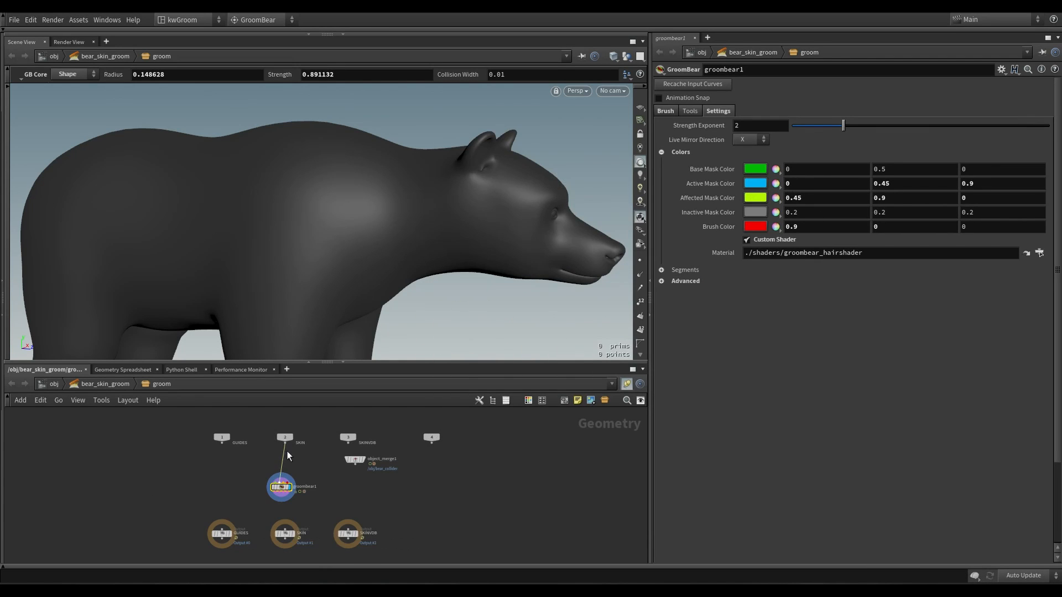
pyautogui.click(291, 484)
pyautogui.click(355, 462)
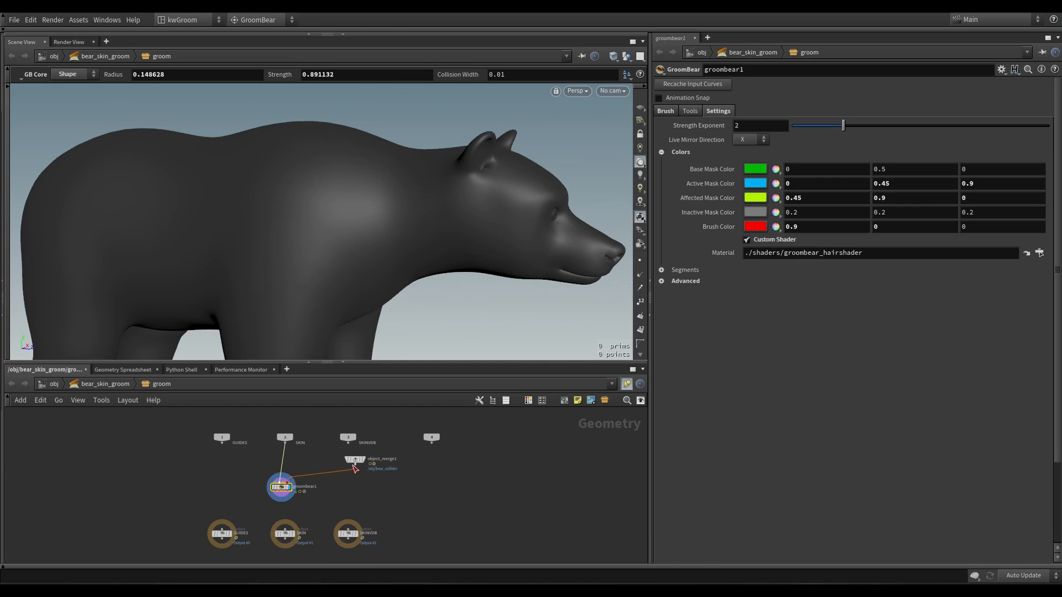
# Wire groombear1's outputs to the GUIDES, SKIN and SKINVDB output nodes
pyautogui.click(280, 496)
pyautogui.click(223, 527)
pyautogui.click(281, 496)
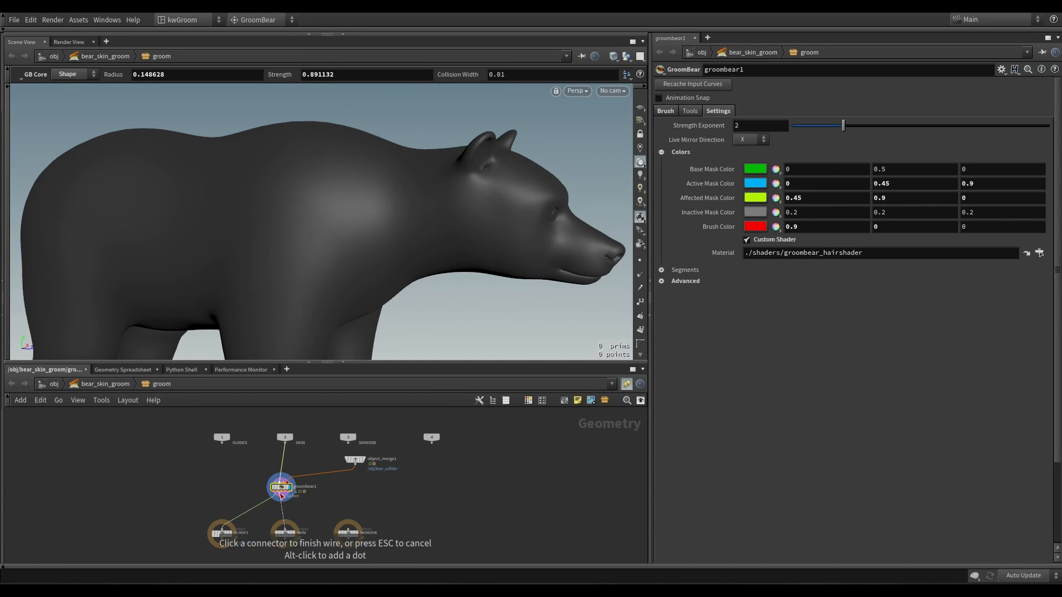
pyautogui.click(282, 495)
pyautogui.click(283, 495)
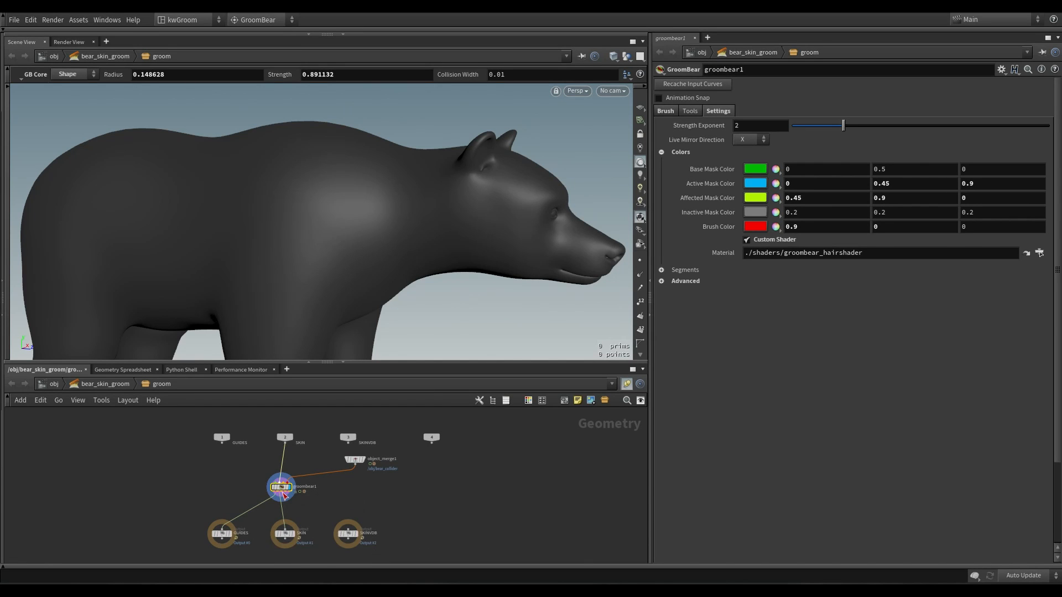
pyautogui.click(347, 529)
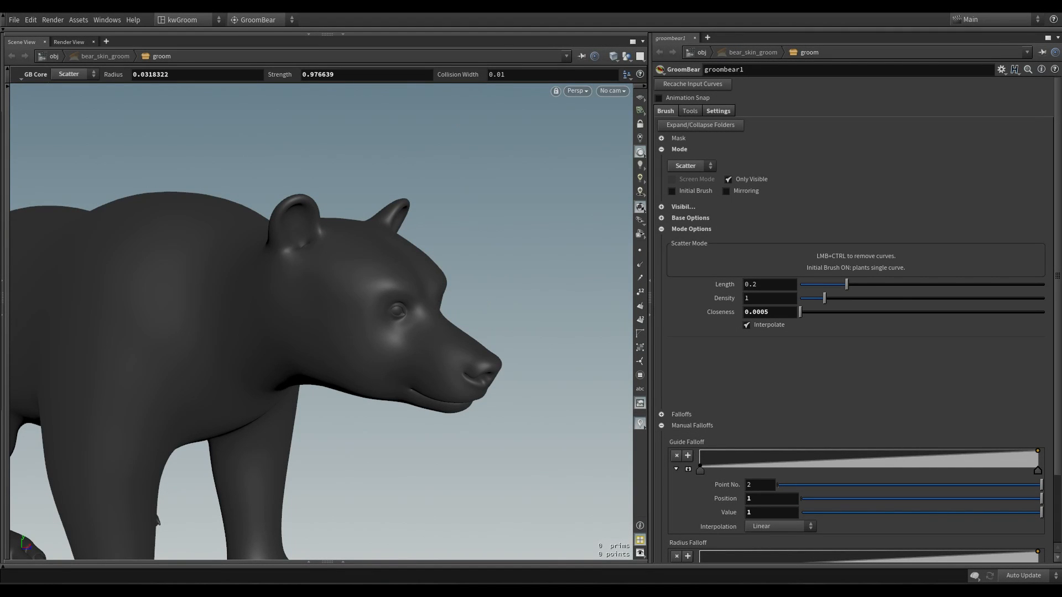
# Switch to the Draw brush and draw five curved guides on the side of the head between the ear and the eye
pyautogui.press('c')
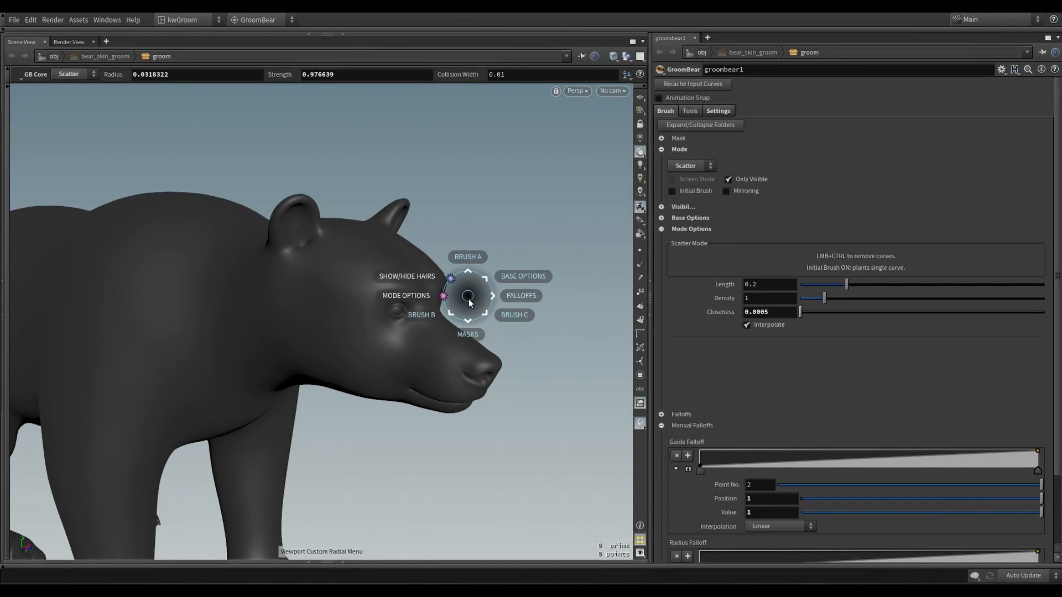
pyautogui.click(458, 253)
pyautogui.press('Escape')
pyautogui.moveTo(446, 270)
pyautogui.mouseDown()
pyautogui.moveTo(309, 332)
pyautogui.moveTo(274, 420)
pyautogui.mouseUp()
pyautogui.scroll(5, 361, 303)
pyautogui.press('Return')
pyautogui.press('Escape')
pyautogui.moveTo(333, 356)
pyautogui.mouseDown()
pyautogui.moveTo(351, 360)
pyautogui.moveTo(293, 377)
pyautogui.moveTo(354, 293)
pyautogui.moveTo(372, 304)
pyautogui.moveTo(373, 247)
pyautogui.moveTo(377, 258)
pyautogui.moveTo(338, 276)
pyautogui.moveTo(417, 323)
pyautogui.mouseUp()
pyautogui.press('Return')
pyautogui.press('Escape')
pyautogui.press('Return')
pyautogui.press('Escape')
pyautogui.press('Return')
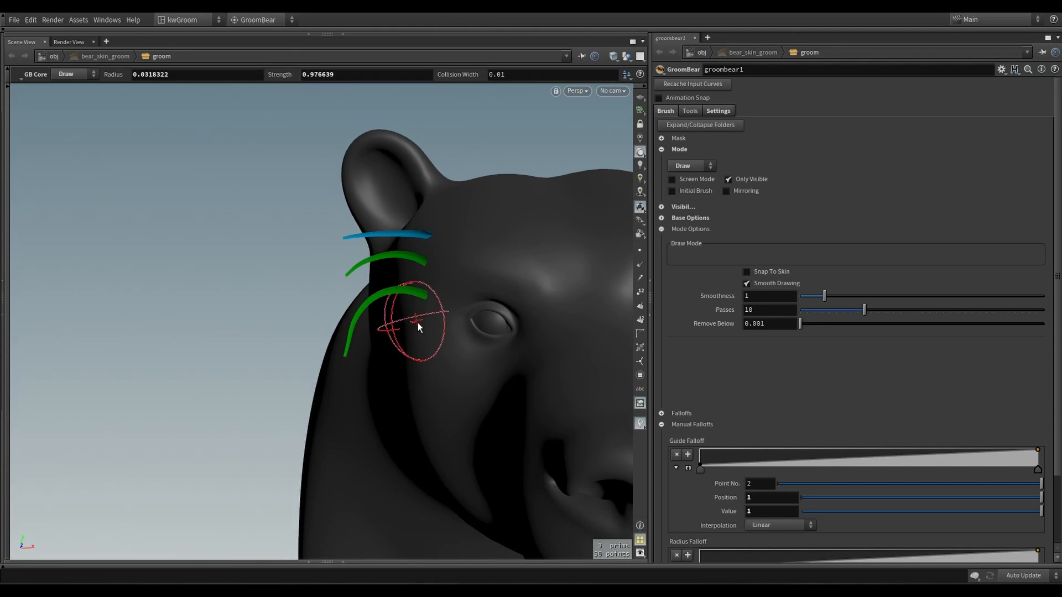
pyautogui.click(413, 328)
pyautogui.moveTo(425, 294)
pyautogui.mouseDown()
pyautogui.moveTo(338, 306)
pyautogui.moveTo(490, 362)
pyautogui.moveTo(512, 355)
pyautogui.moveTo(422, 393)
pyautogui.moveTo(422, 333)
pyautogui.moveTo(368, 310)
pyautogui.moveTo(286, 355)
pyautogui.moveTo(264, 349)
pyautogui.moveTo(254, 325)
pyautogui.moveTo(265, 322)
pyautogui.mouseUp()
# Draw a single guide running upward from the middle of the bear's forehead
pyautogui.keyDown('alt'); pyautogui.moveTo(265, 323); pyautogui.dragTo(304, 335, button='middle'); pyautogui.keyUp('alt')
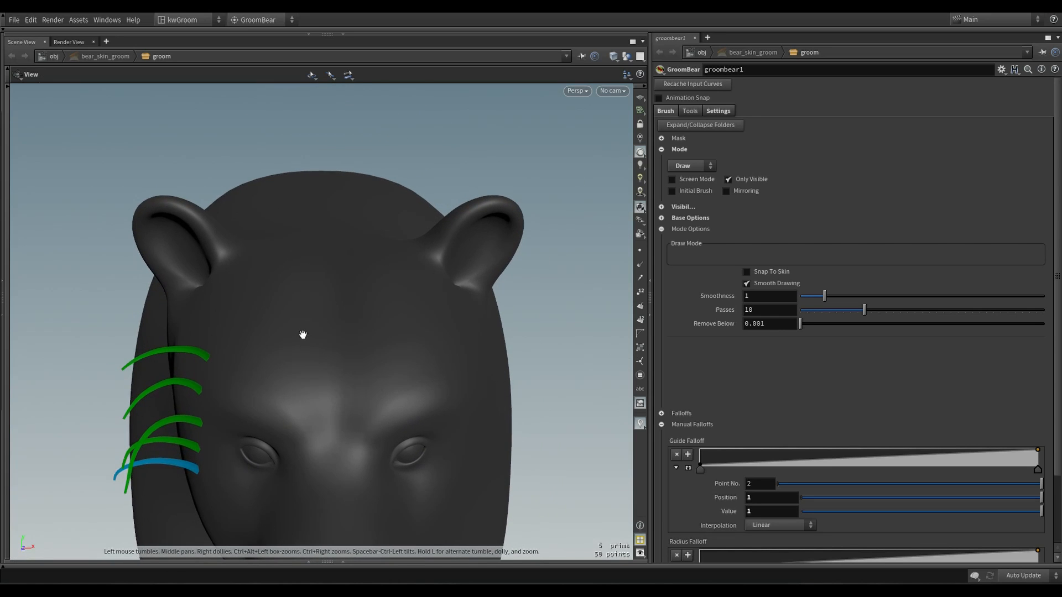
pyautogui.keyDown('alt'); pyautogui.moveTo(303, 335); pyautogui.dragTo(302, 333, button='right'); pyautogui.keyUp('alt')
pyautogui.keyDown('alt'); pyautogui.moveTo(301, 334); pyautogui.dragTo(293, 332, button='middle'); pyautogui.keyUp('alt')
pyautogui.keyDown('alt'); pyautogui.moveTo(293, 332); pyautogui.dragTo(299, 334, button='right'); pyautogui.keyUp('alt')
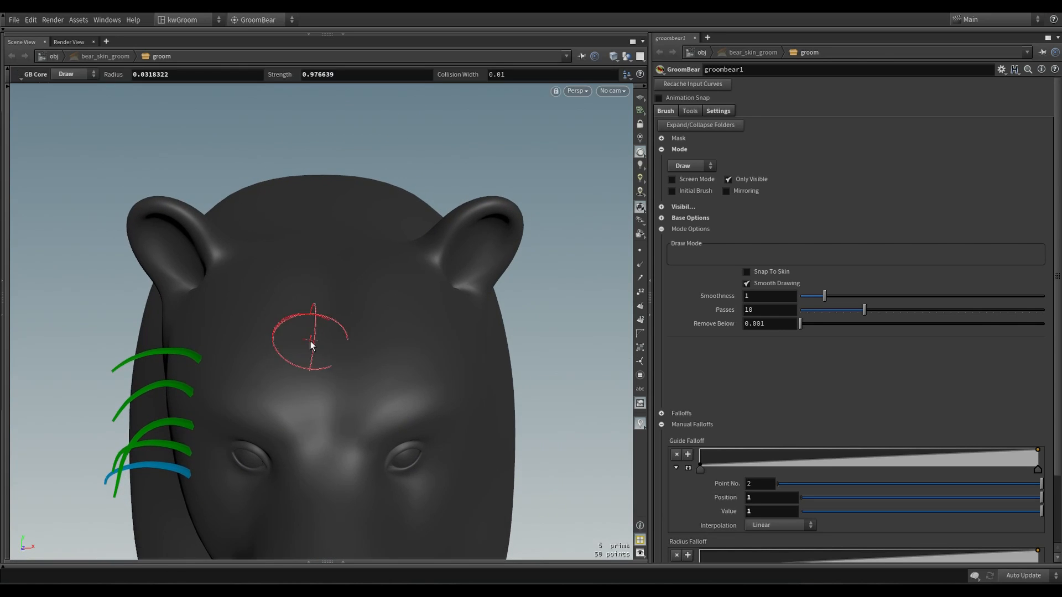
pyautogui.press('c')
pyautogui.keyDown('alt'); pyautogui.moveTo(295, 347); pyautogui.dragTo(297, 339); pyautogui.keyUp('alt')
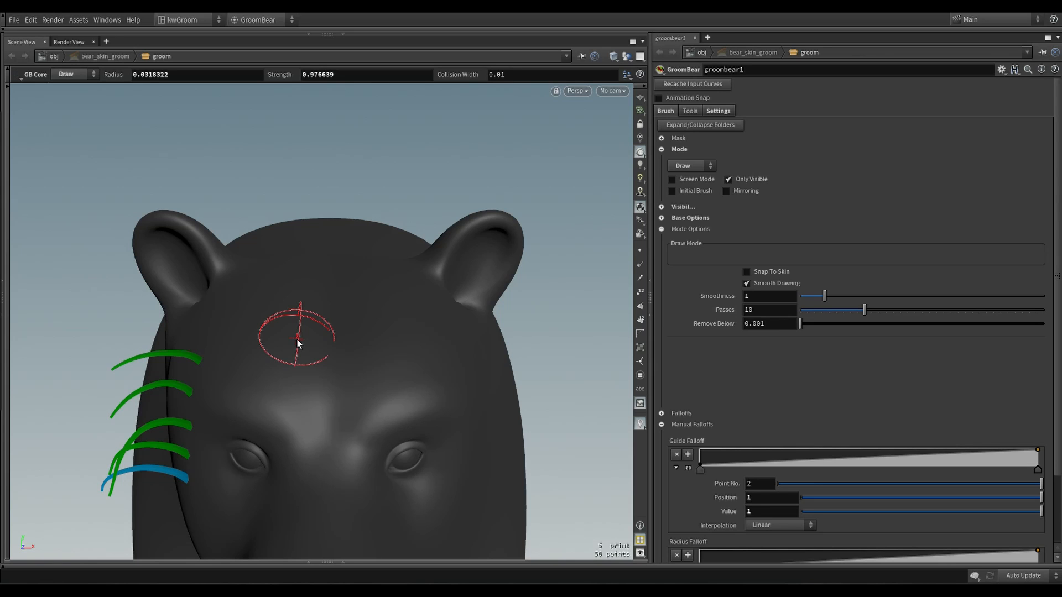
pyautogui.moveTo(298, 342); pyautogui.dragTo(299, 251)
# Enable Snap To Skin and draw guides up the forehead toward the crown
pyautogui.moveTo(332, 309)
pyautogui.keyDown('alt'); pyautogui.mouseDown()
pyautogui.moveTo(267, 322)
pyautogui.moveTo(324, 322)
pyautogui.moveTo(307, 324)
pyautogui.mouseUp(); pyautogui.keyUp('alt')
pyautogui.press('c')
pyautogui.click(288, 322)
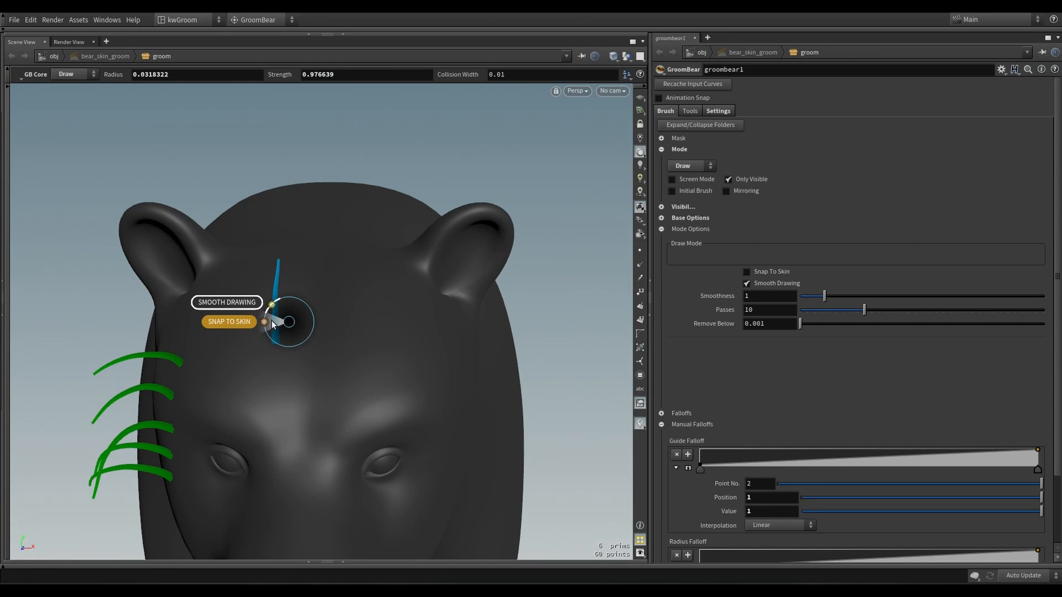
pyautogui.click(270, 324)
pyautogui.moveTo(348, 340)
pyautogui.mouseDown()
pyautogui.moveTo(349, 251)
pyautogui.moveTo(348, 315)
pyautogui.moveTo(415, 322)
pyautogui.moveTo(337, 314)
pyautogui.moveTo(359, 228)
pyautogui.moveTo(357, 191)
pyautogui.mouseUp()
pyautogui.moveTo(345, 269)
pyautogui.mouseDown()
pyautogui.moveTo(411, 320)
pyautogui.moveTo(334, 296)
pyautogui.mouseUp()
# Disable Snap To Skin and draw a free-standing guide on the forehead beside the first one
pyautogui.press('Escape')
pyautogui.rightClick(324, 297)
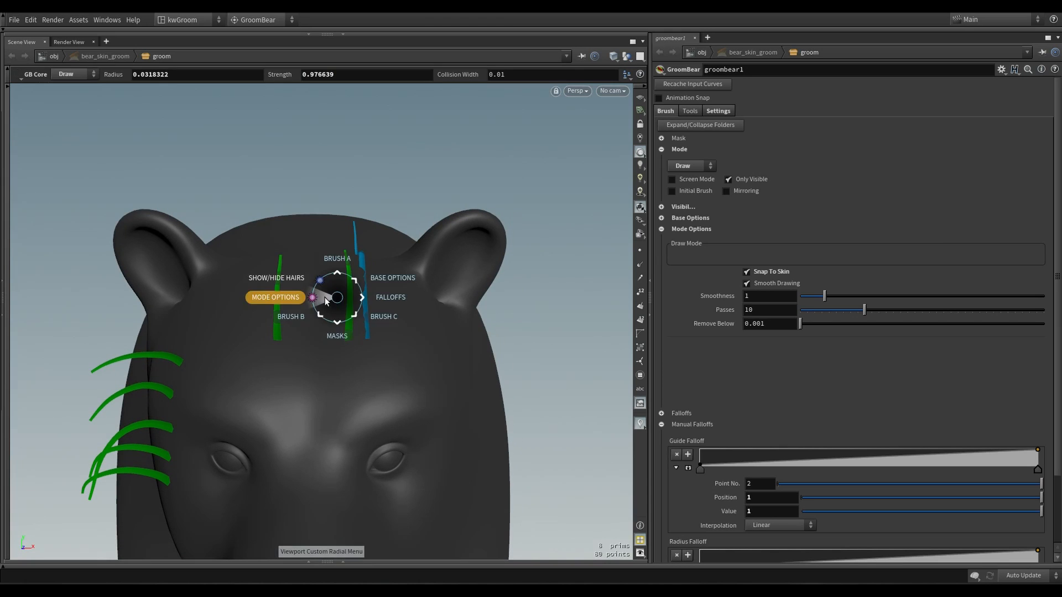
pyautogui.click(304, 299)
pyautogui.moveTo(292, 343); pyautogui.dragTo(289, 276)
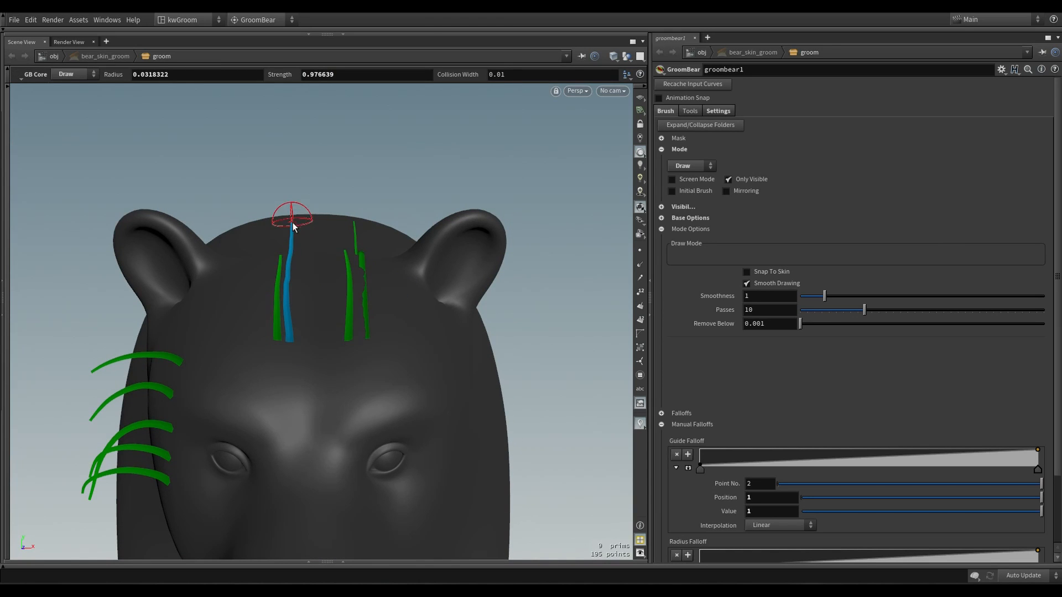
# Enable Snap To Skin again and draw several long guides down the side of the head below the ear
pyautogui.moveTo(293, 223); pyautogui.dragTo(361, 303)
pyautogui.rightClick(398, 305)
pyautogui.click(378, 305)
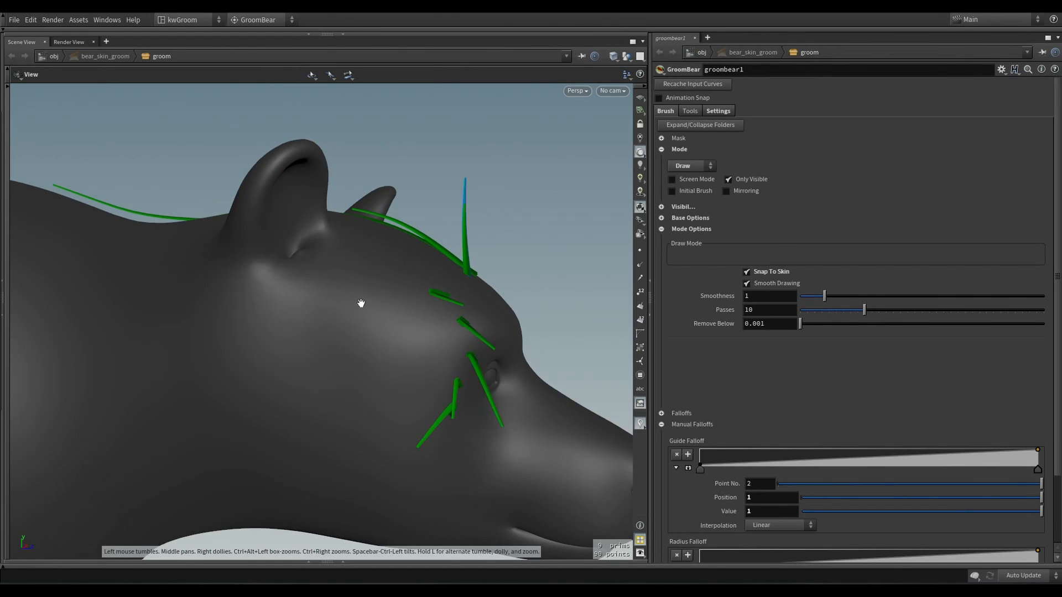
pyautogui.press('Return')
pyautogui.moveTo(321, 448); pyautogui.dragTo(349, 266)
pyautogui.moveTo(363, 456)
pyautogui.mouseDown()
pyautogui.moveTo(387, 279)
pyautogui.moveTo(396, 474)
pyautogui.mouseUp()
pyautogui.press('Escape')
pyautogui.moveTo(391, 374)
pyautogui.mouseDown()
pyautogui.moveTo(289, 356)
pyautogui.moveTo(369, 371)
pyautogui.moveTo(323, 334)
pyautogui.moveTo(339, 339)
pyautogui.moveTo(256, 334)
pyautogui.moveTo(431, 356)
pyautogui.moveTo(342, 322)
pyautogui.moveTo(292, 324)
pyautogui.moveTo(441, 299)
pyautogui.moveTo(427, 320)
pyautogui.moveTo(416, 431)
pyautogui.mouseUp()
pyautogui.press('Return')
pyautogui.press('Escape')
pyautogui.press('Return')
pyautogui.press('Escape')
pyautogui.moveTo(431, 386); pyautogui.dragTo(438, 375)
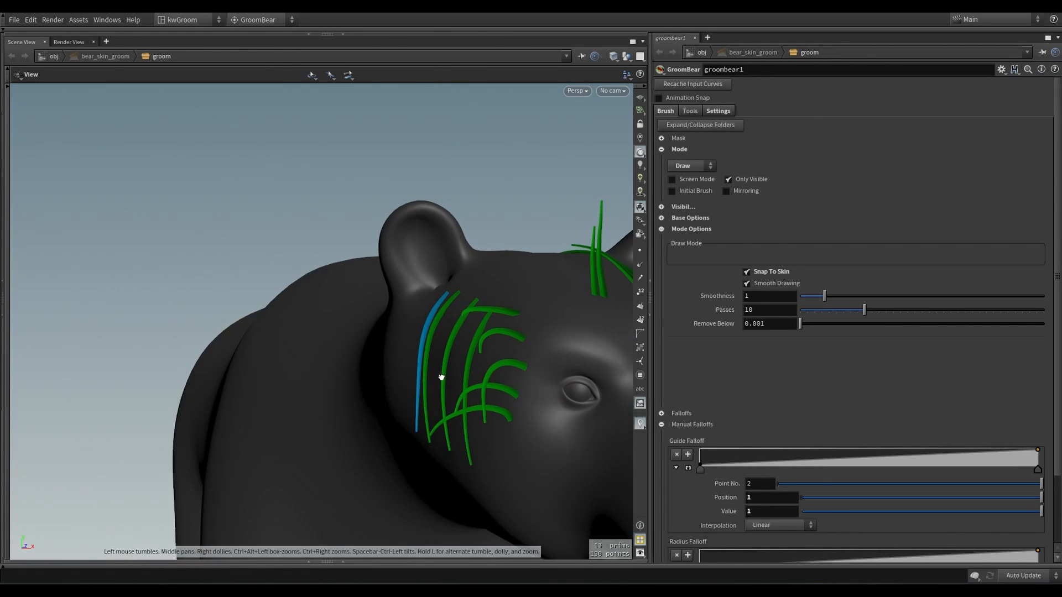
# Set the Collision Width to 0.05 and draw more guides down the side of the head below the ear
pyautogui.press('Return')
pyautogui.click(661, 218)
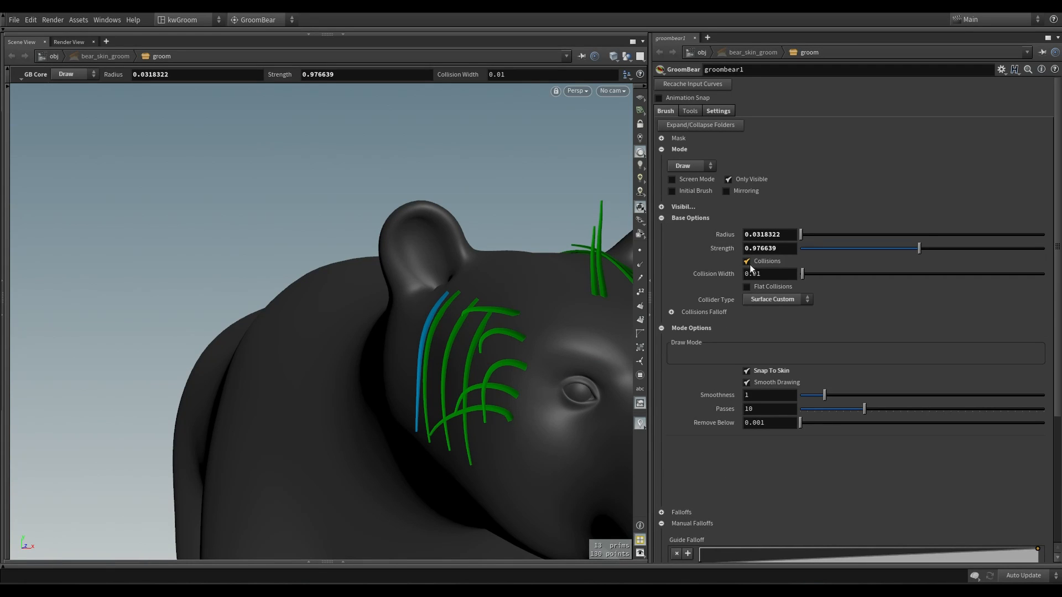
pyautogui.click(662, 218)
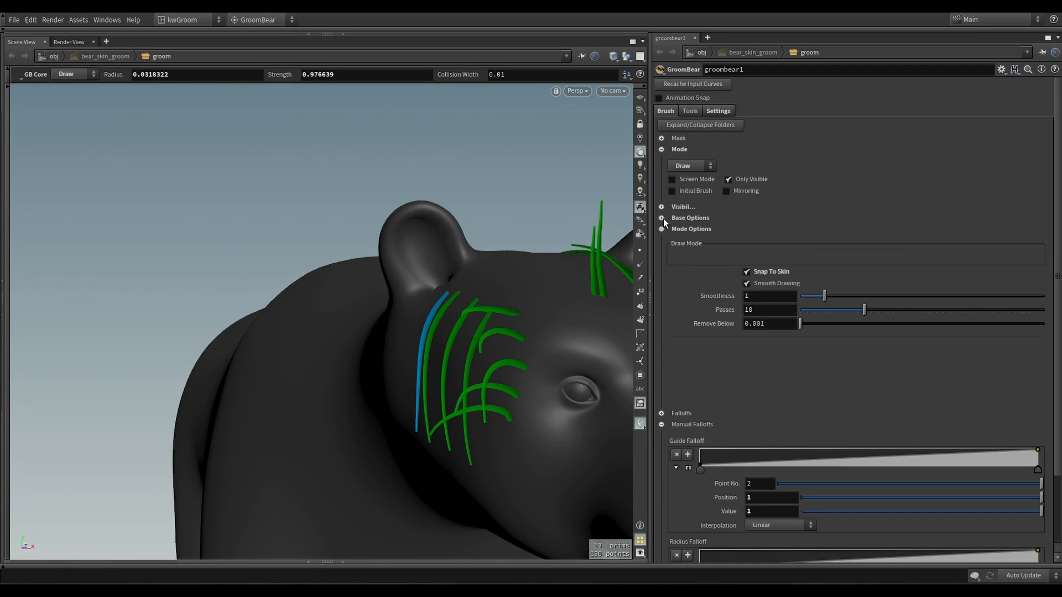
pyautogui.click(513, 79)
pyautogui.write('5')
pyautogui.press('Return')
pyautogui.moveTo(461, 310); pyautogui.dragTo(404, 434)
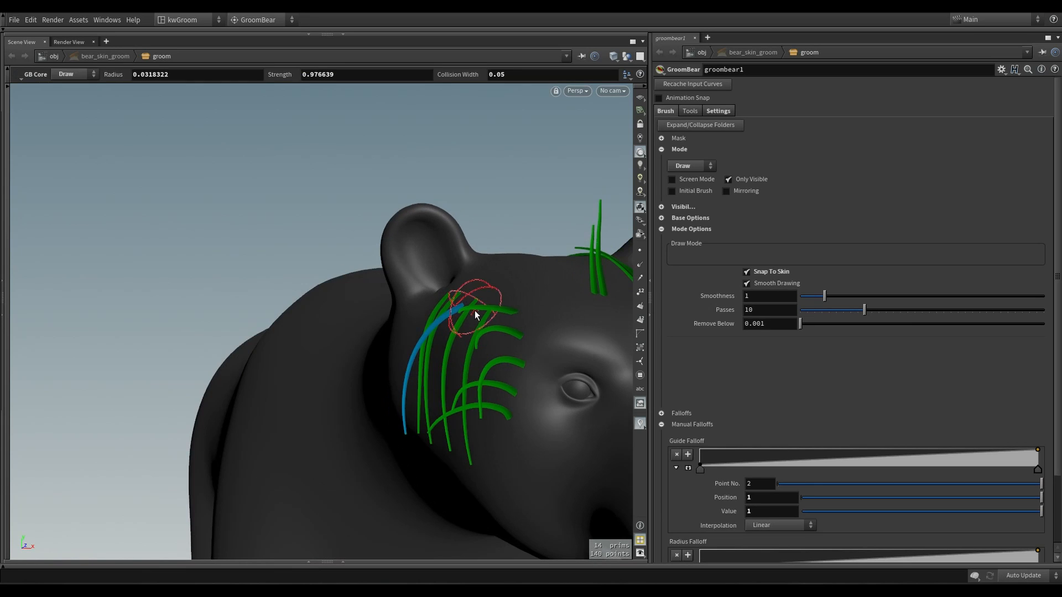
pyautogui.moveTo(474, 308); pyautogui.dragTo(418, 431)
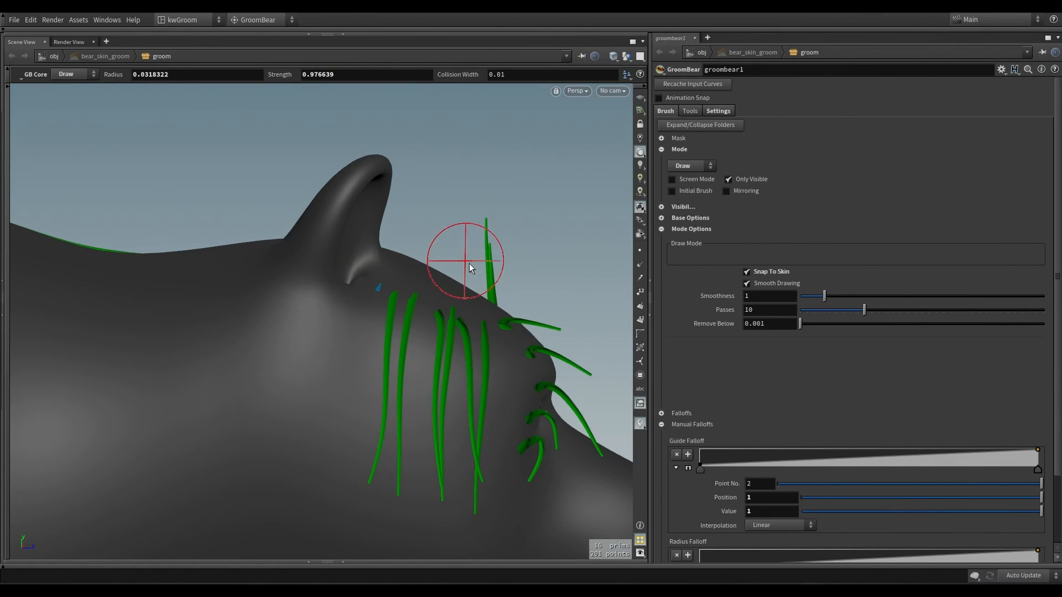
# Draw long skin-snapped guides from the base of the ear across the head toward the brow
pyautogui.moveTo(520, 348); pyautogui.dragTo(508, 377)
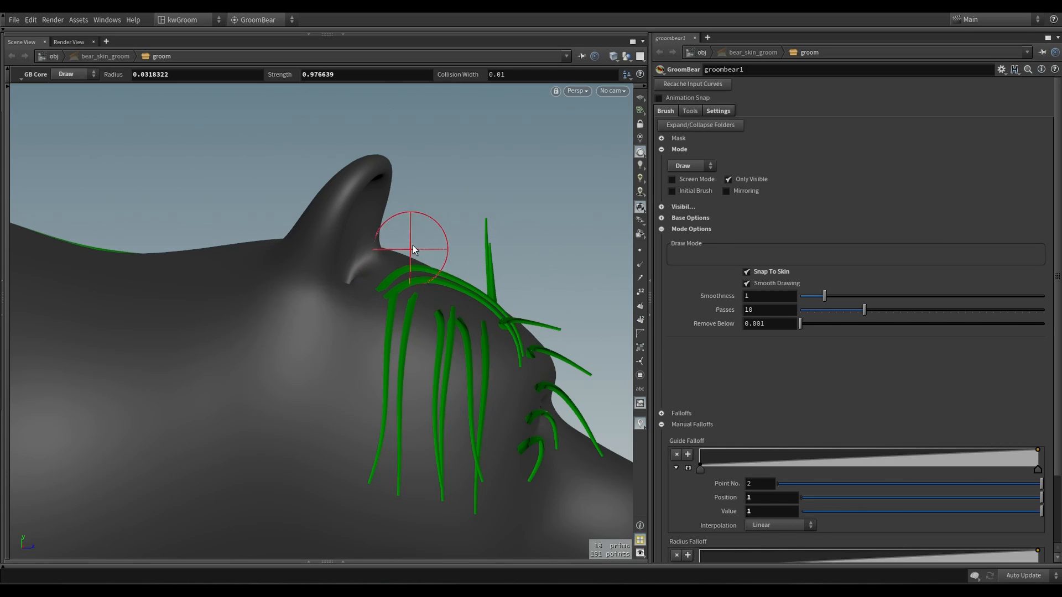
pyautogui.moveTo(379, 301); pyautogui.dragTo(514, 401)
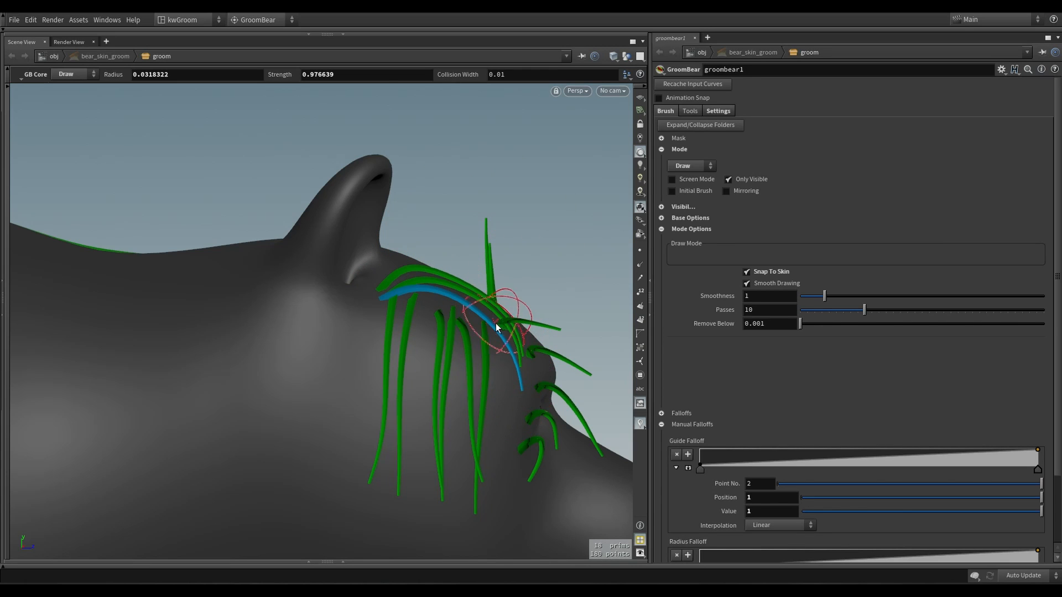
pyautogui.keyDown('alt'); pyautogui.moveTo(495, 323); pyautogui.dragTo(339, 356); pyautogui.keyUp('alt')
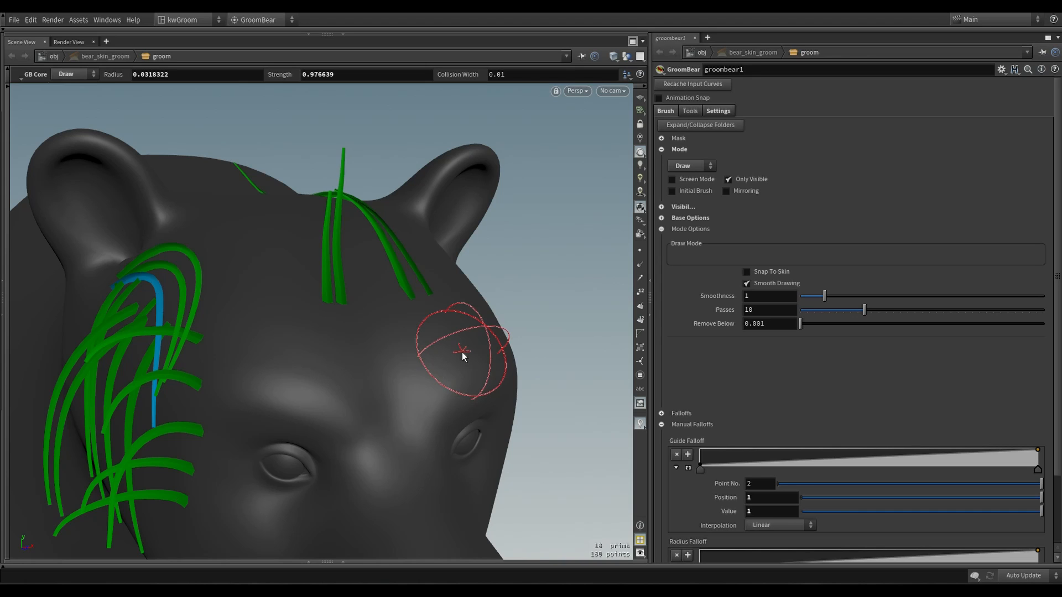
# Draw short guides on the brow above the bear's other eye with Snap To Skin off
pyautogui.moveTo(460, 351)
pyautogui.mouseDown()
pyautogui.moveTo(473, 313)
pyautogui.moveTo(451, 346)
pyautogui.mouseUp()
pyautogui.click(446, 346)
pyautogui.press('w')
pyautogui.moveTo(451, 351)
pyautogui.mouseDown(button='right')
pyautogui.moveTo(510, 326)
pyautogui.moveTo(742, 336)
pyautogui.moveTo(629, 339)
pyautogui.moveTo(517, 316)
pyautogui.moveTo(554, 310)
pyautogui.moveTo(427, 328)
pyautogui.moveTo(465, 346)
pyautogui.moveTo(436, 344)
pyautogui.moveTo(444, 339)
pyautogui.mouseUp(button='right')
pyautogui.press('w')
# Change the Remove Below threshold and test it by drawing a guide upward from the brow
pyautogui.moveTo(767, 326); pyautogui.dragTo(758, 328)
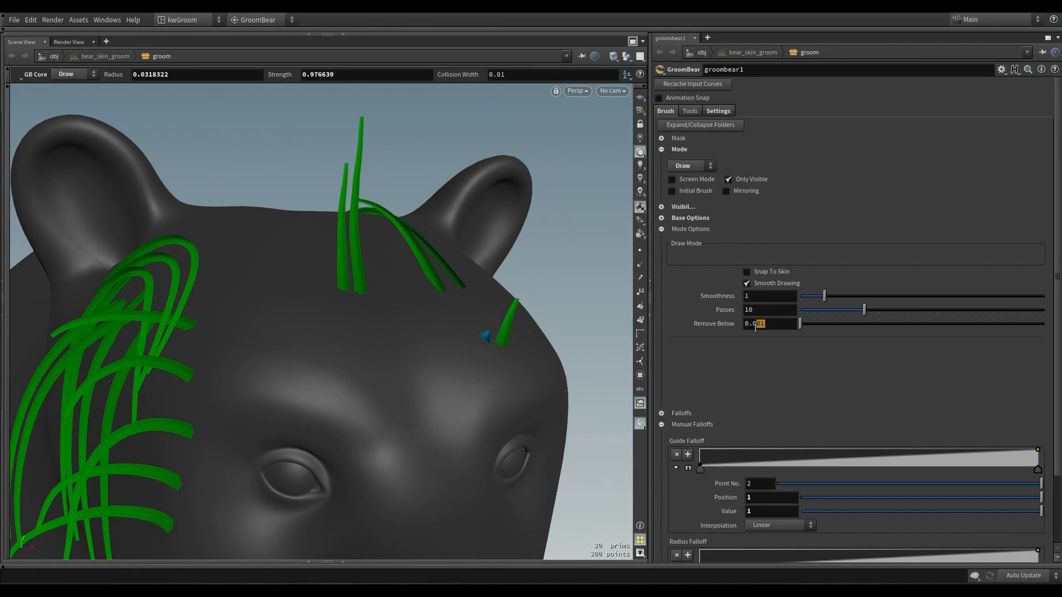
pyautogui.write('1')
pyautogui.press('Return')
pyautogui.moveTo(763, 325); pyautogui.dragTo(757, 327)
pyautogui.moveTo(468, 341)
pyautogui.mouseDown()
pyautogui.moveTo(466, 307)
pyautogui.moveTo(445, 342)
pyautogui.moveTo(545, 113)
pyautogui.mouseUp()
pyautogui.press('BackSpace')
pyautogui.press('BackSpace')
pyautogui.write('1')
pyautogui.press('Return')
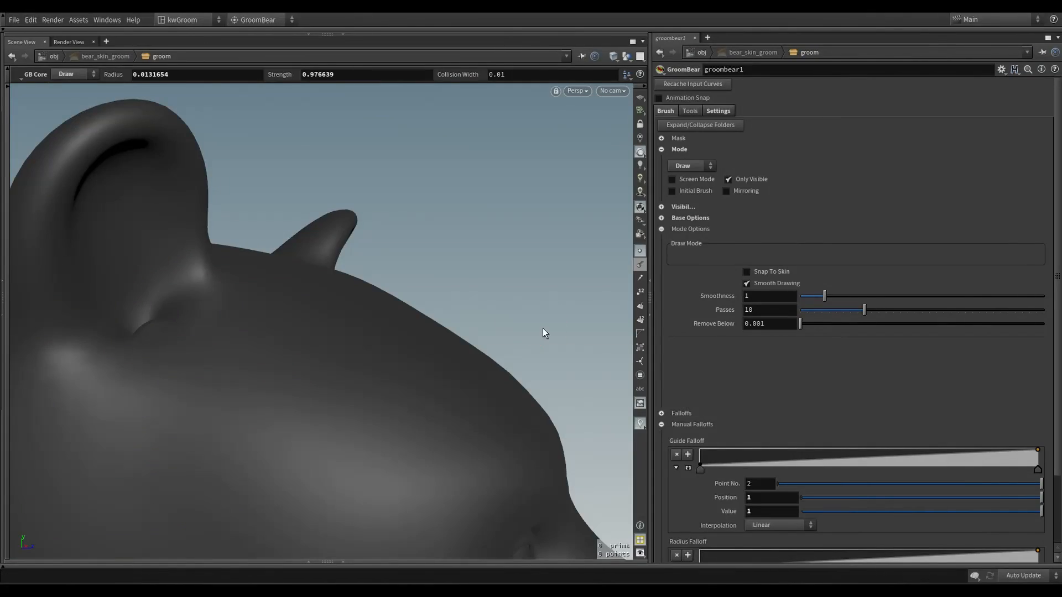
# Draw one long, winding S-shaped guide rising from the side of the forehead with the Draw brush
pyautogui.moveTo(424, 375)
pyautogui.mouseDown()
pyautogui.moveTo(417, 362)
pyautogui.moveTo(469, 343)
pyautogui.moveTo(450, 308)
pyautogui.moveTo(509, 301)
pyautogui.mouseUp()
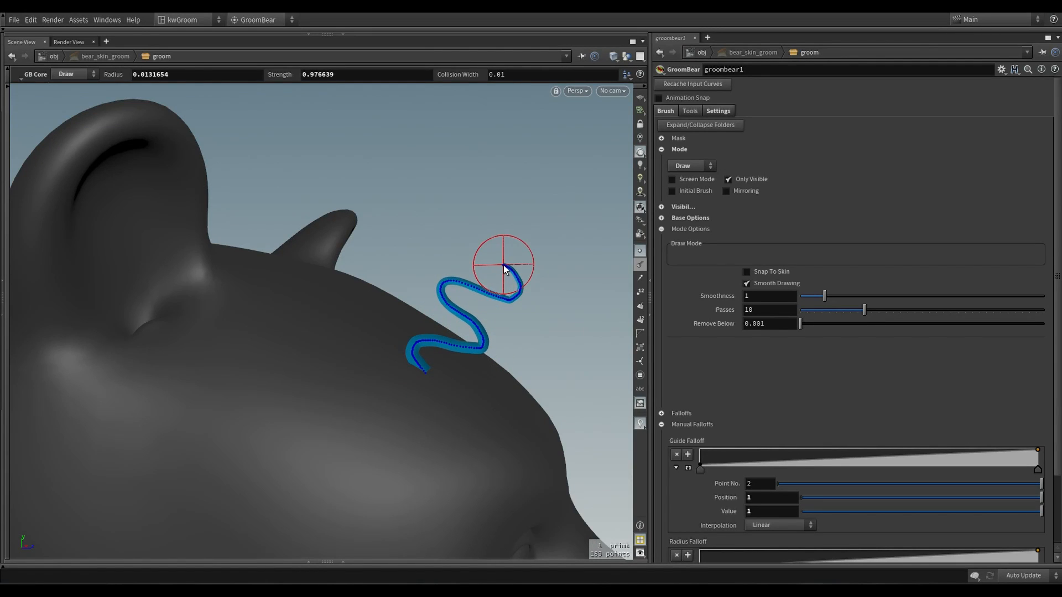
# Set Default Segments to 25, drawing one winding guide on the forehead before the change and one after it
pyautogui.moveTo(374, 356)
pyautogui.mouseDown()
pyautogui.moveTo(362, 329)
pyautogui.moveTo(409, 334)
pyautogui.moveTo(382, 292)
pyautogui.moveTo(436, 291)
pyautogui.moveTo(402, 247)
pyautogui.mouseUp()
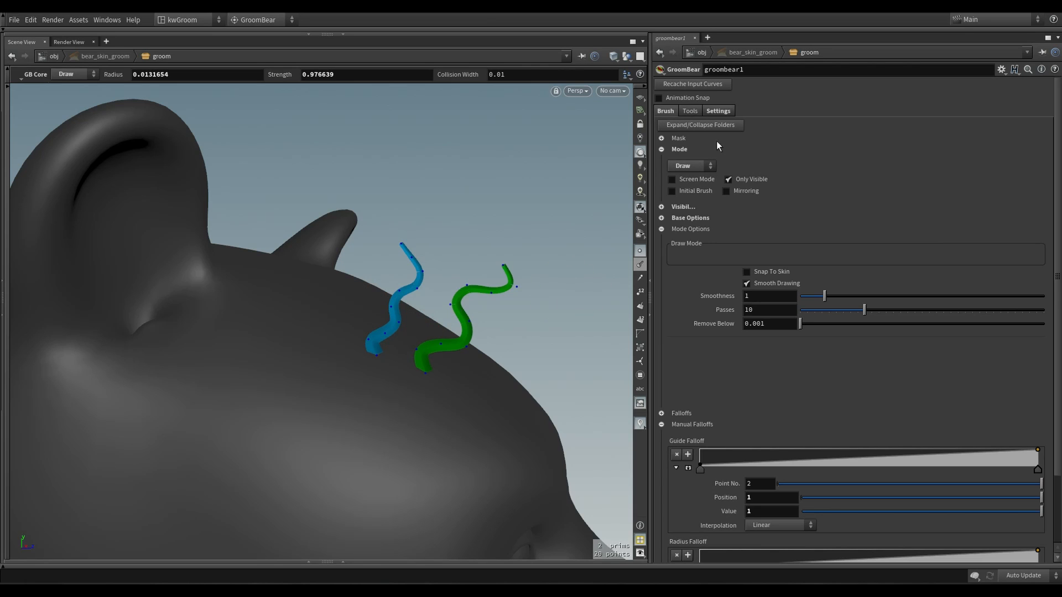
pyautogui.click(719, 111)
pyautogui.click(685, 163)
pyautogui.click(732, 181)
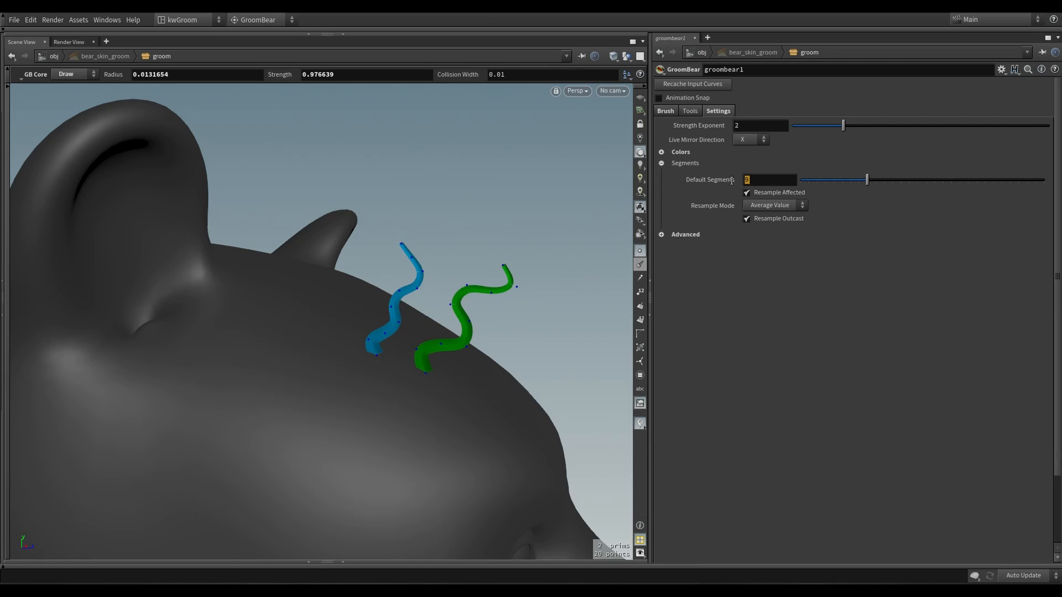
pyautogui.write('25')
pyautogui.press('Return')
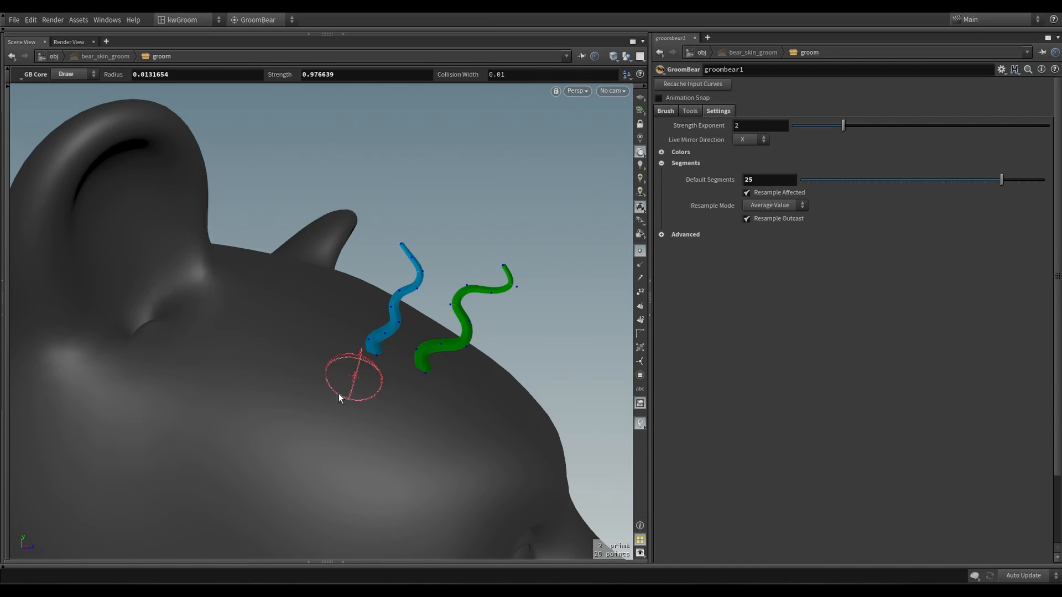
pyautogui.moveTo(351, 351)
pyautogui.mouseDown()
pyautogui.moveTo(374, 281)
pyautogui.moveTo(394, 273)
pyautogui.mouseUp()
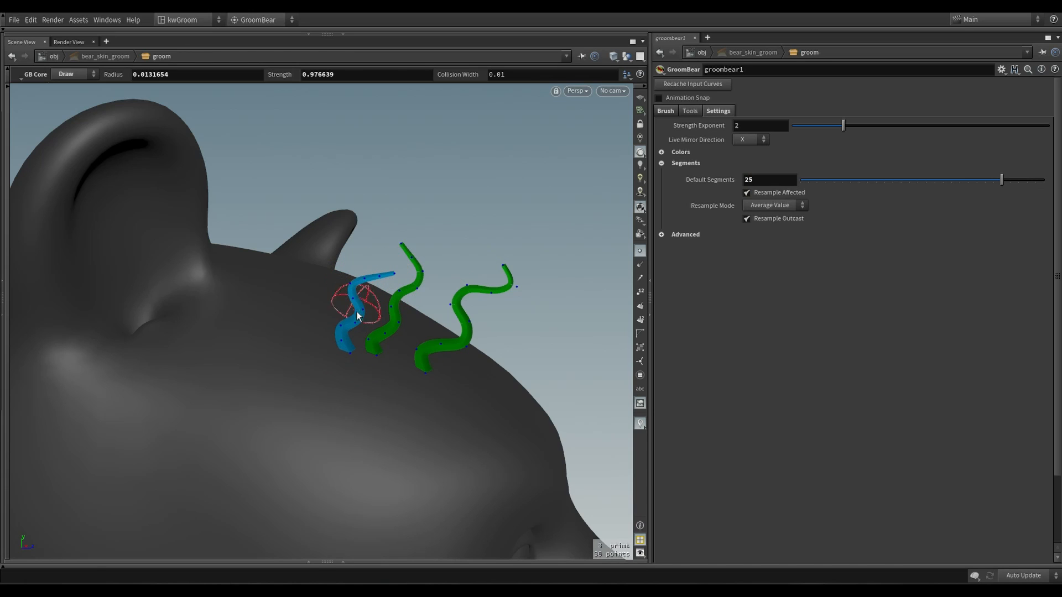
# Change the Resample Mode for segments and test it with winding guides drawn on both sides of the existing ones
pyautogui.click(752, 202)
pyautogui.click(757, 216)
pyautogui.moveTo(322, 362)
pyautogui.mouseDown()
pyautogui.moveTo(365, 299)
pyautogui.moveTo(380, 296)
pyautogui.moveTo(372, 267)
pyautogui.moveTo(397, 224)
pyautogui.mouseUp()
pyautogui.moveTo(490, 407)
pyautogui.mouseDown()
pyautogui.moveTo(531, 375)
pyautogui.moveTo(550, 337)
pyautogui.moveTo(514, 295)
pyautogui.mouseUp()
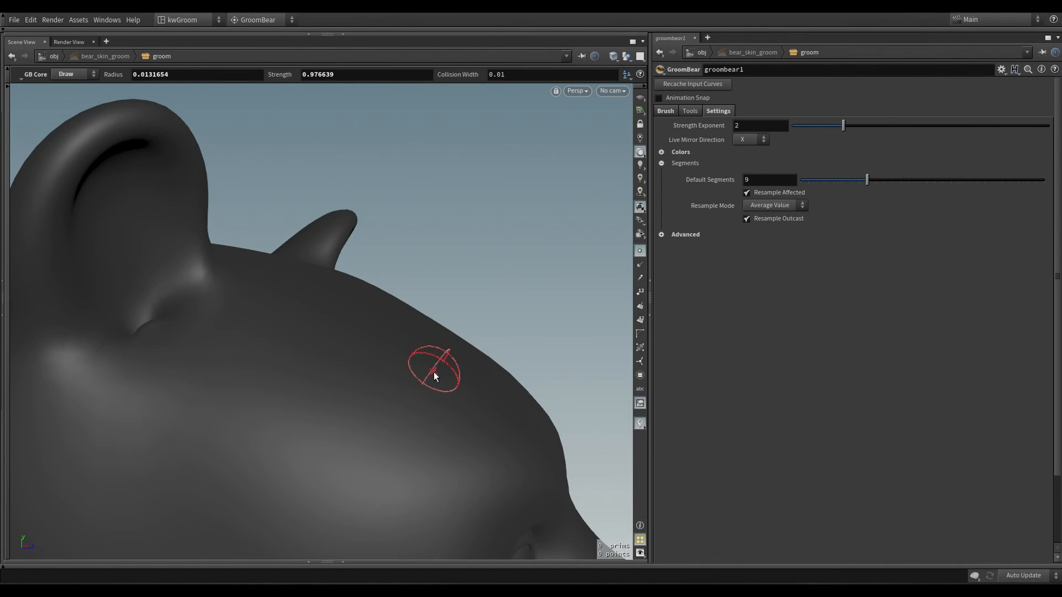
# Draw a single winding guide rising from the forehead and resample it to 25 segments
pyautogui.moveTo(427, 370); pyautogui.dragTo(437, 351)
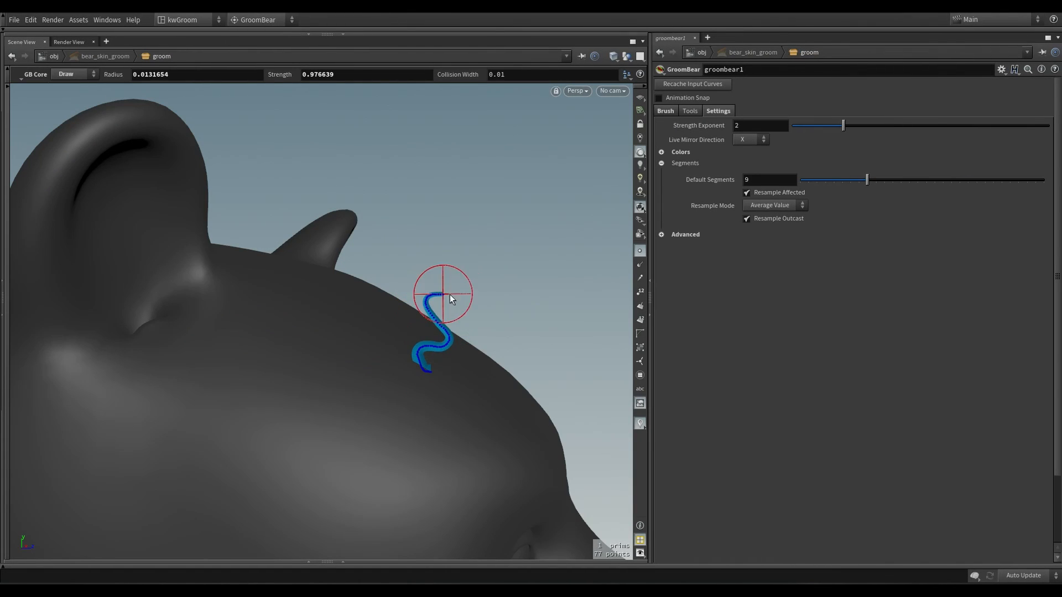
pyautogui.moveTo(450, 297); pyautogui.dragTo(458, 239)
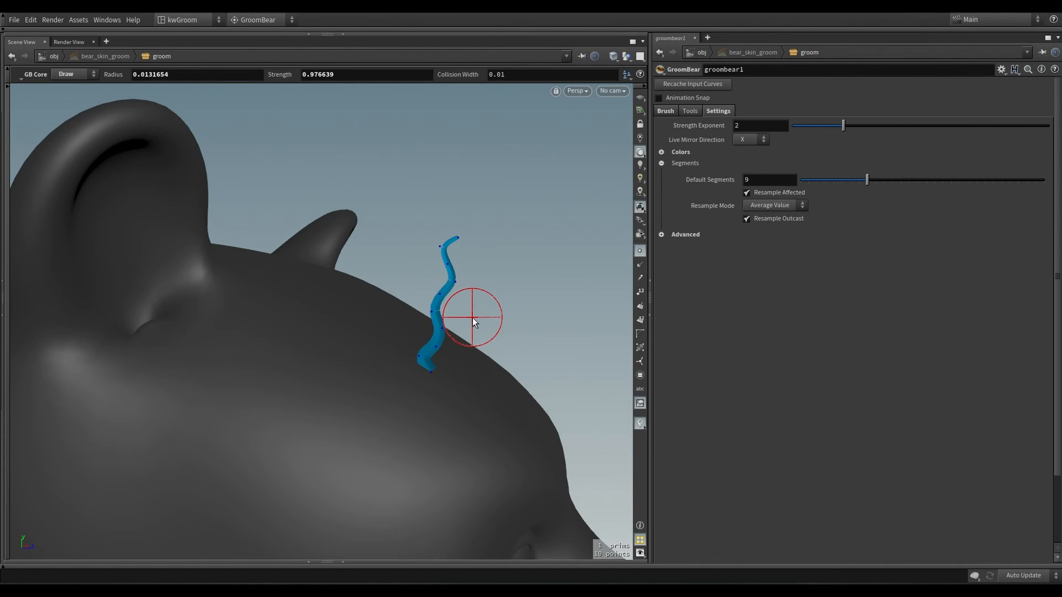
pyautogui.click(691, 112)
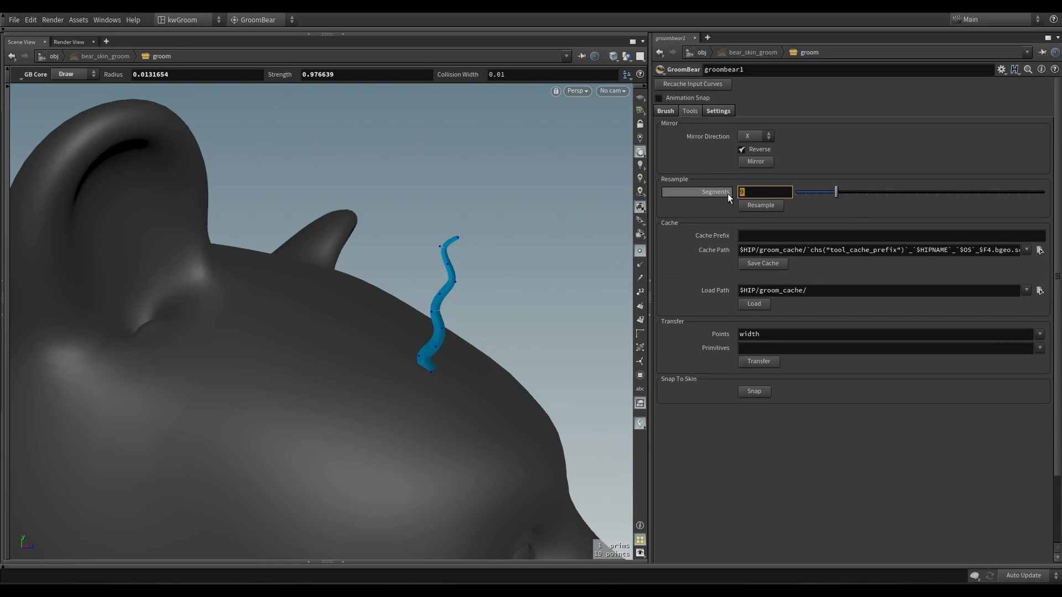
pyautogui.write('25')
pyautogui.press('Return')
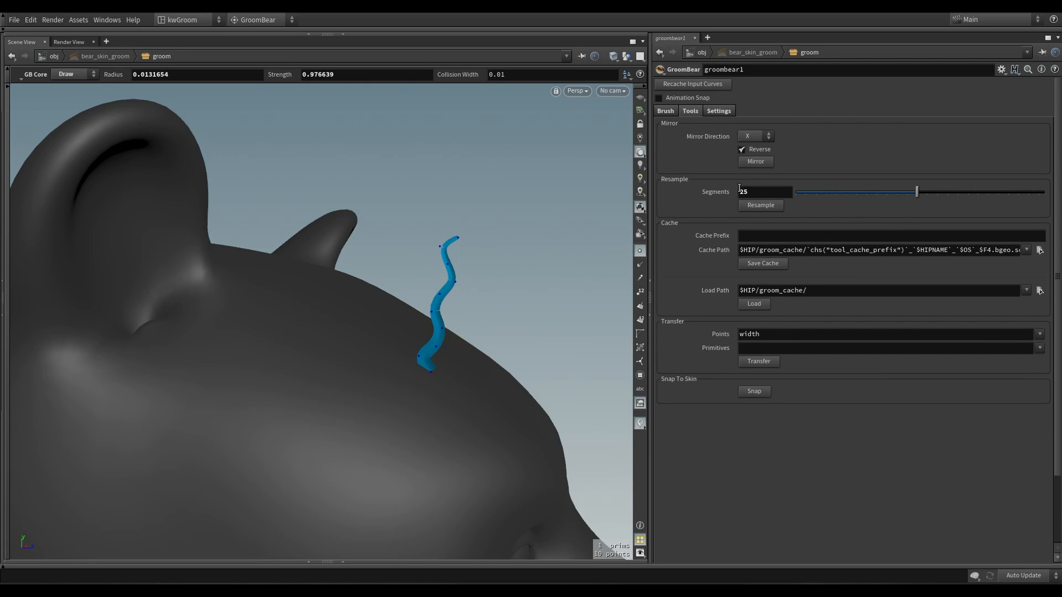
pyautogui.click(760, 207)
# Draw one more winding guide on each side of the resampled guide, then show the brush settings
pyautogui.moveTo(407, 331); pyautogui.dragTo(424, 226)
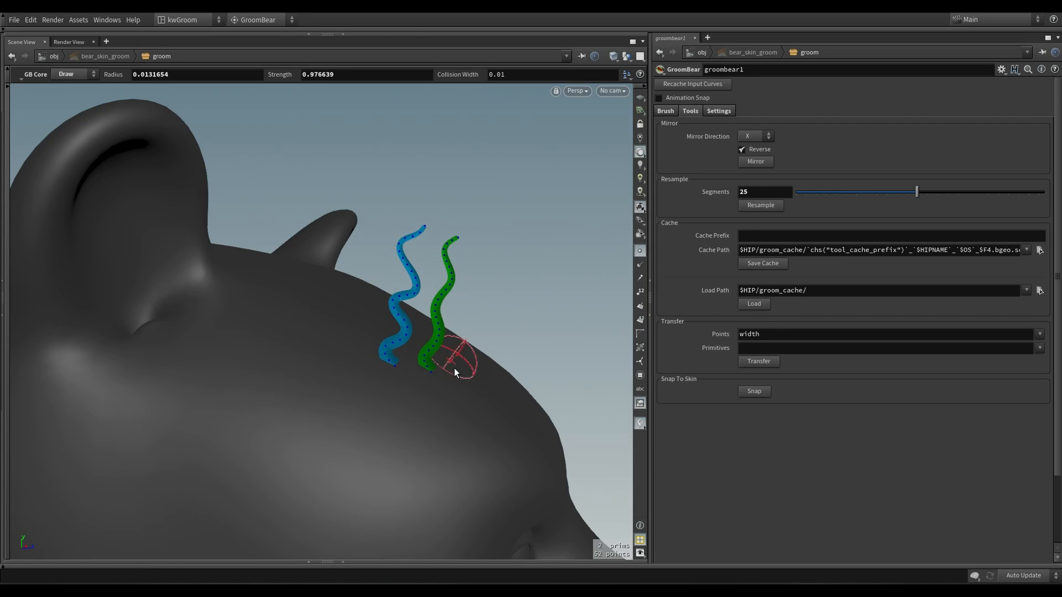
pyautogui.moveTo(457, 382); pyautogui.dragTo(485, 235)
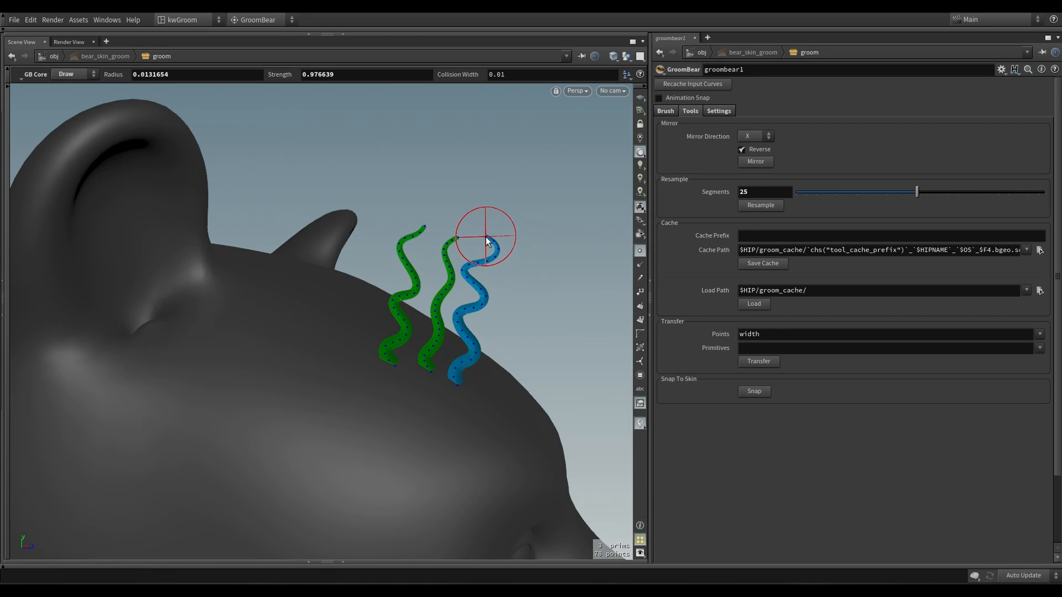
pyautogui.click(667, 112)
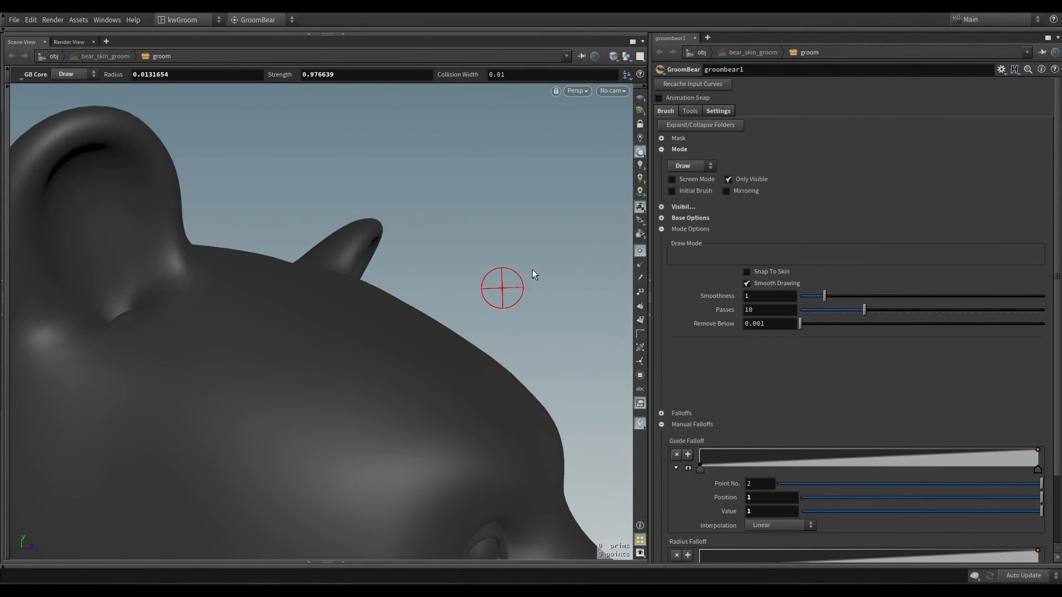
# Set Default Segments to 25 on the empty groom and draw two winding guides rising from the forehead
pyautogui.click(707, 114)
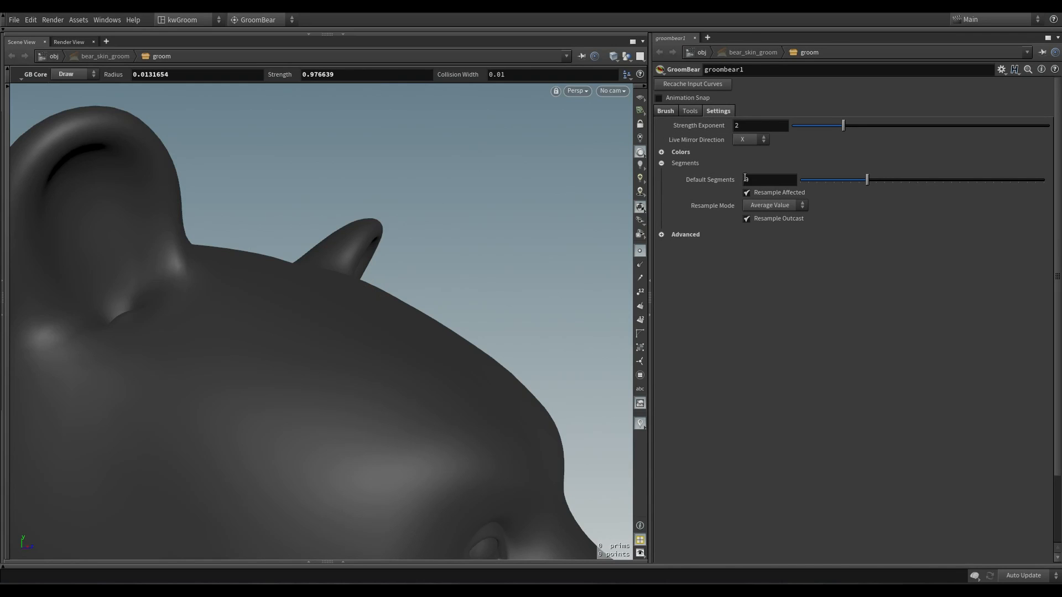
pyautogui.click(745, 177)
pyautogui.write('25')
pyautogui.press('Return')
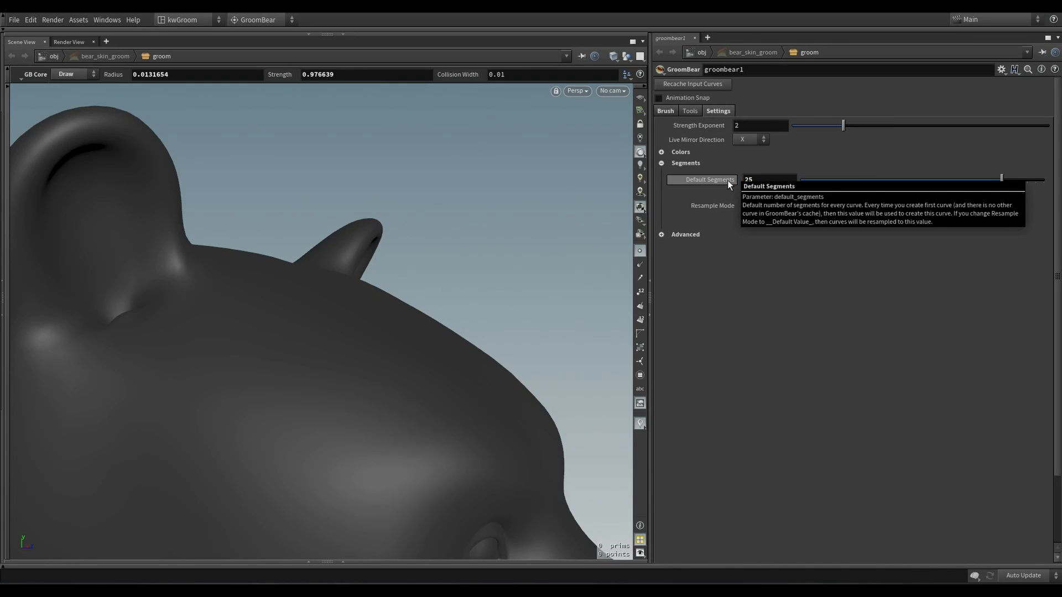
pyautogui.moveTo(403, 360)
pyautogui.mouseDown()
pyautogui.moveTo(391, 350)
pyautogui.moveTo(422, 290)
pyautogui.moveTo(477, 244)
pyautogui.moveTo(458, 214)
pyautogui.mouseUp()
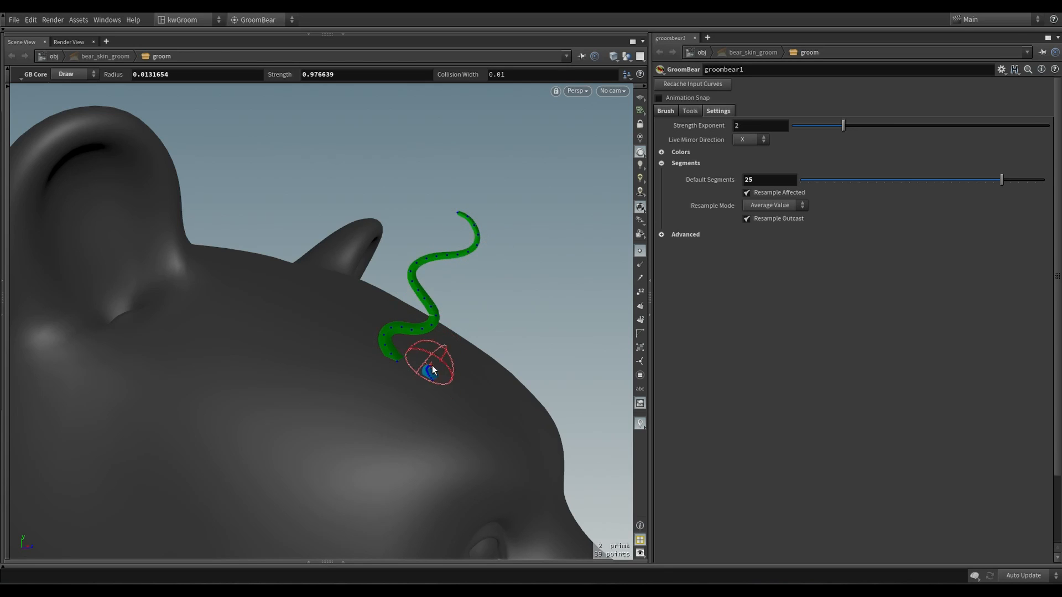
pyautogui.moveTo(433, 366); pyautogui.dragTo(488, 261)
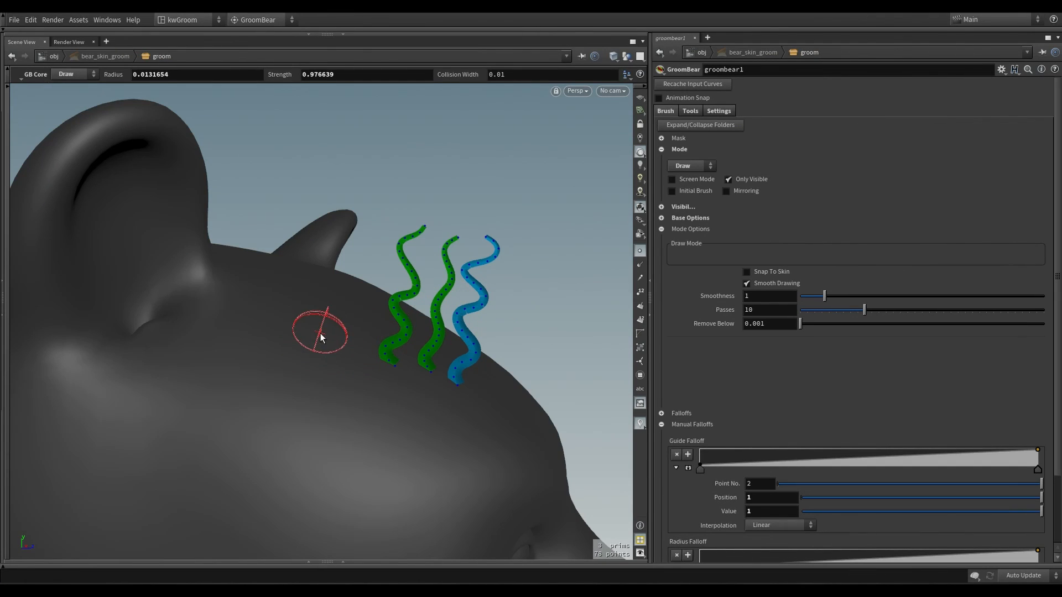
# Turn off Smooth Drawing and draw three winding guides between the ear and the existing forehead guides
pyautogui.press('y')
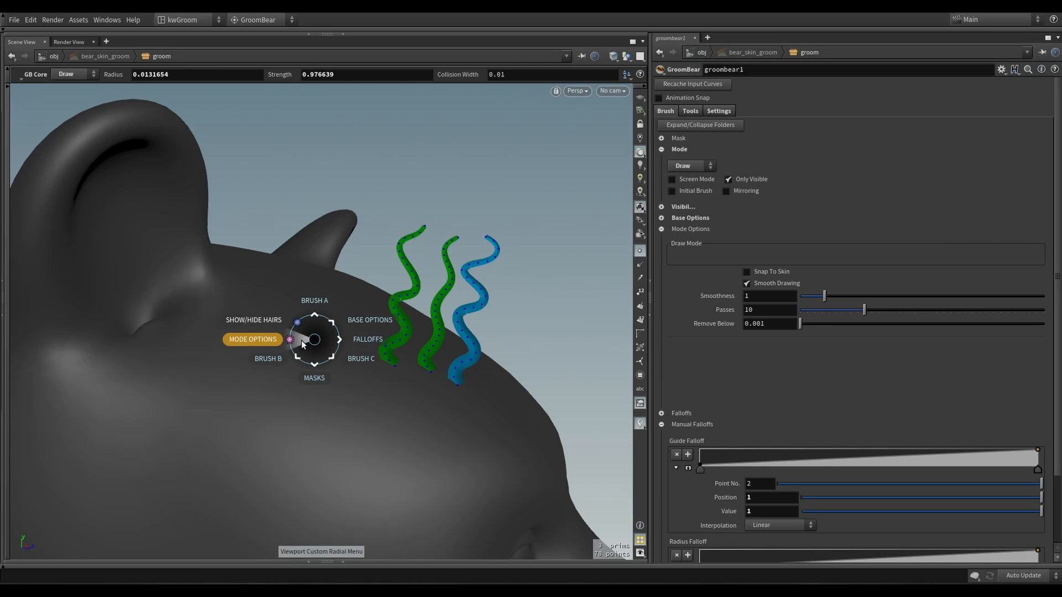
pyautogui.click(301, 339)
pyautogui.click(281, 331)
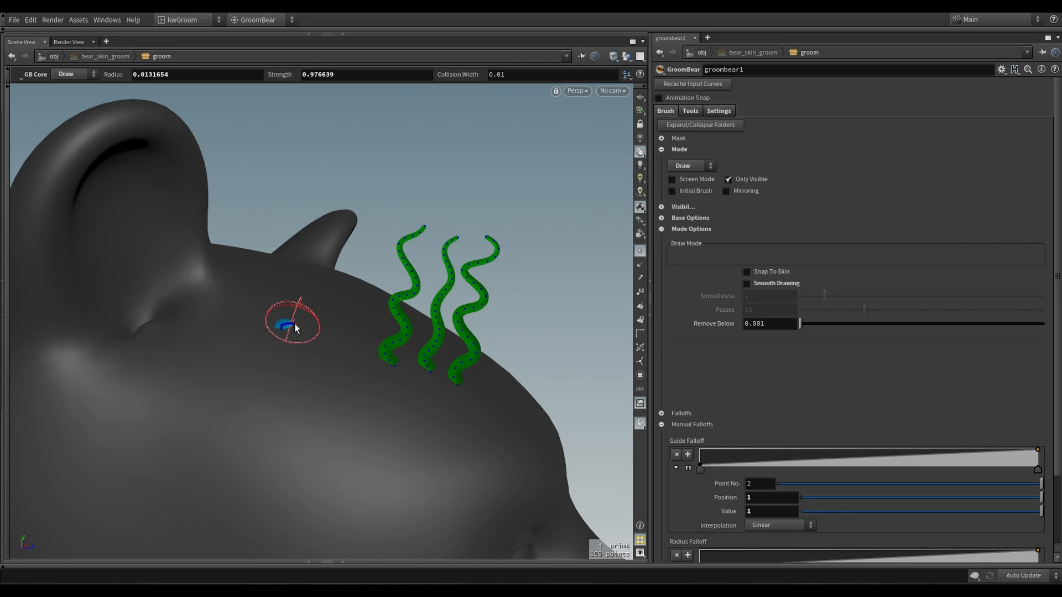
pyautogui.moveTo(295, 328); pyautogui.dragTo(285, 286)
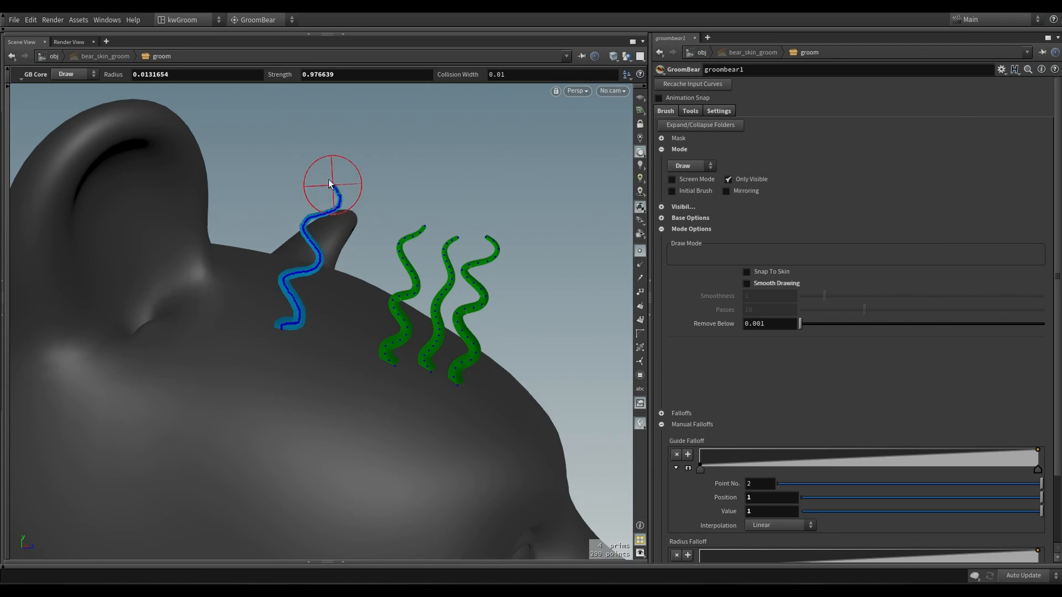
pyautogui.moveTo(329, 179); pyautogui.dragTo(325, 176)
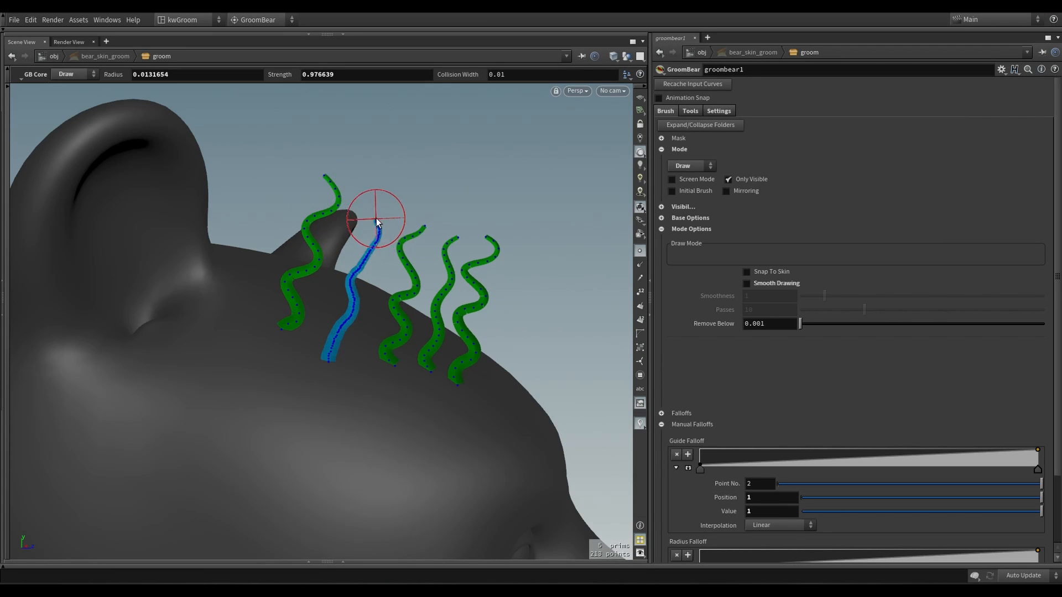
pyautogui.moveTo(352, 372)
pyautogui.mouseDown()
pyautogui.moveTo(350, 351)
pyautogui.moveTo(398, 276)
pyautogui.mouseUp()
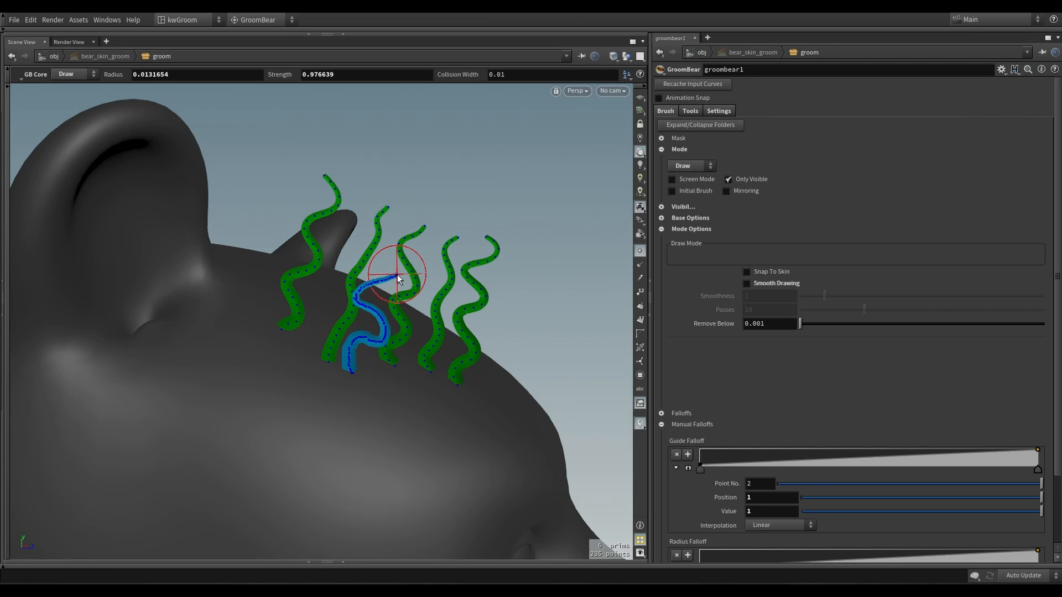
# Turn Smooth Drawing back on and draw a winding guide on the brow side of the existing guides
pyautogui.press('c')
pyautogui.click(475, 379)
pyautogui.click(464, 368)
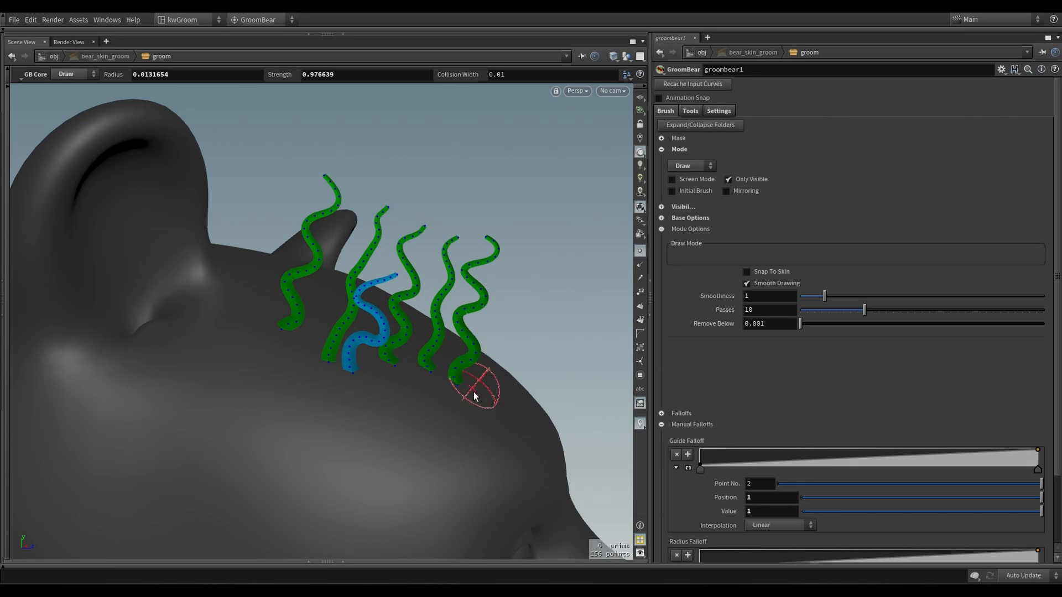
pyautogui.moveTo(479, 403)
pyautogui.mouseDown()
pyautogui.moveTo(516, 382)
pyautogui.moveTo(520, 279)
pyautogui.mouseUp()
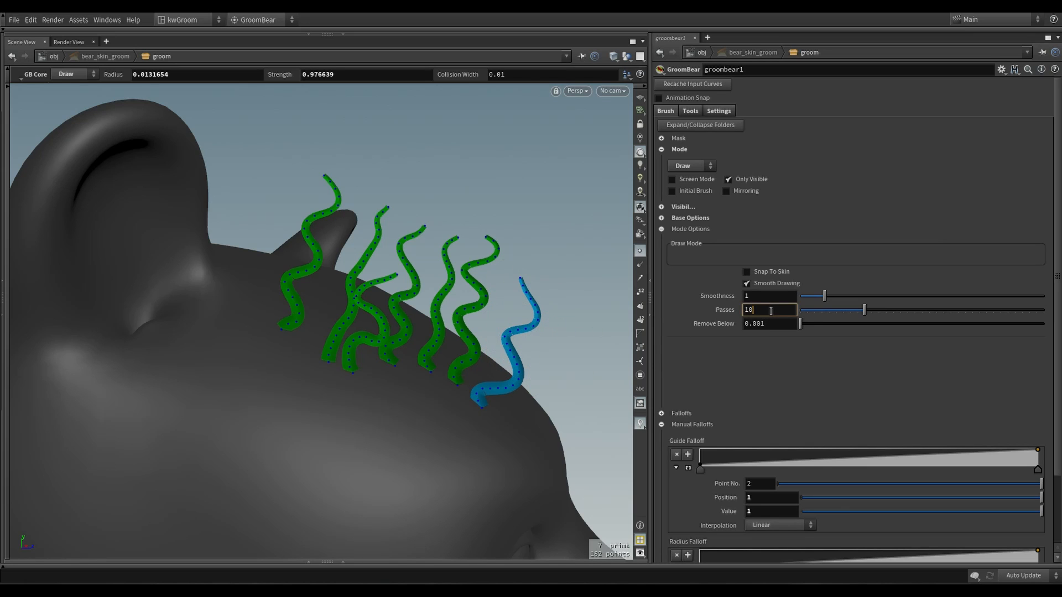
# Set the smoothing Passes to 100 and test it with a winding guide at the brow and a curved one on the forehead
pyautogui.write('0')
pyautogui.press('Return')
pyautogui.moveTo(512, 427)
pyautogui.mouseDown()
pyautogui.moveTo(532, 404)
pyautogui.moveTo(536, 359)
pyautogui.moveTo(595, 308)
pyautogui.mouseUp()
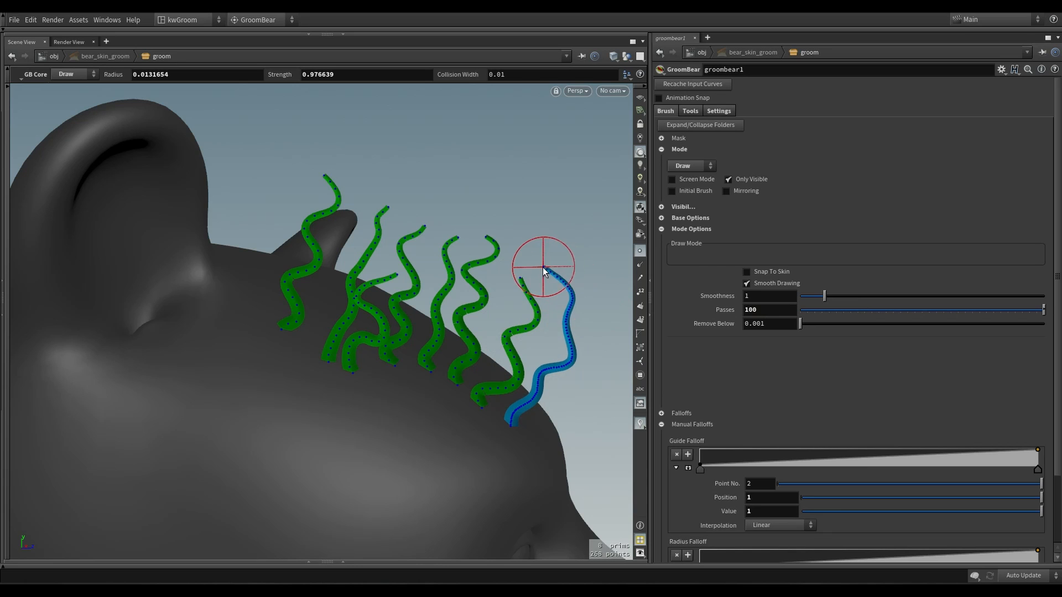
pyautogui.moveTo(543, 271); pyautogui.dragTo(545, 269)
pyautogui.moveTo(408, 421); pyautogui.dragTo(467, 358)
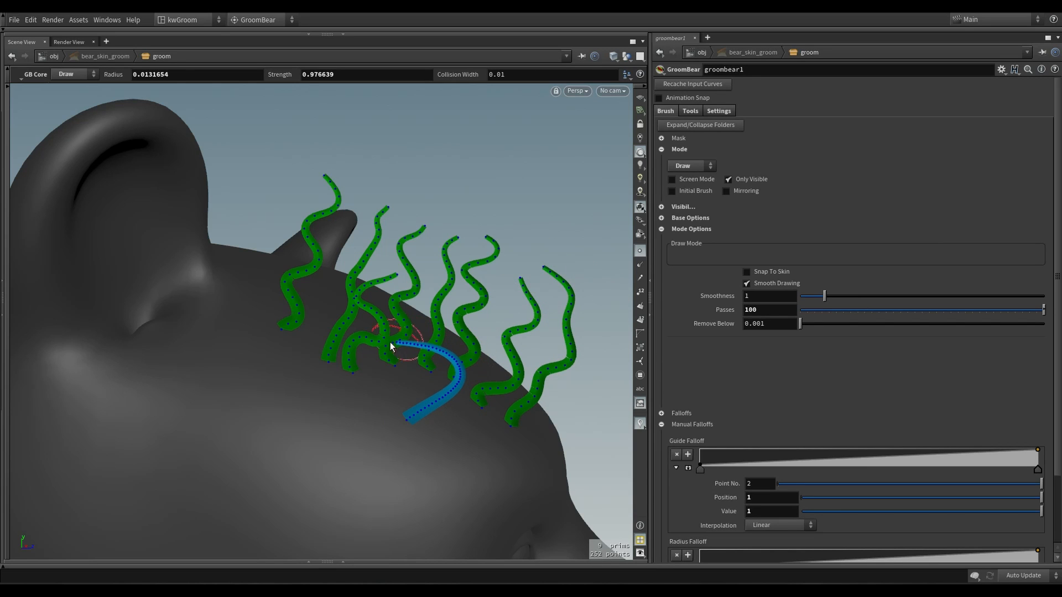
pyautogui.moveTo(496, 300); pyautogui.dragTo(415, 243)
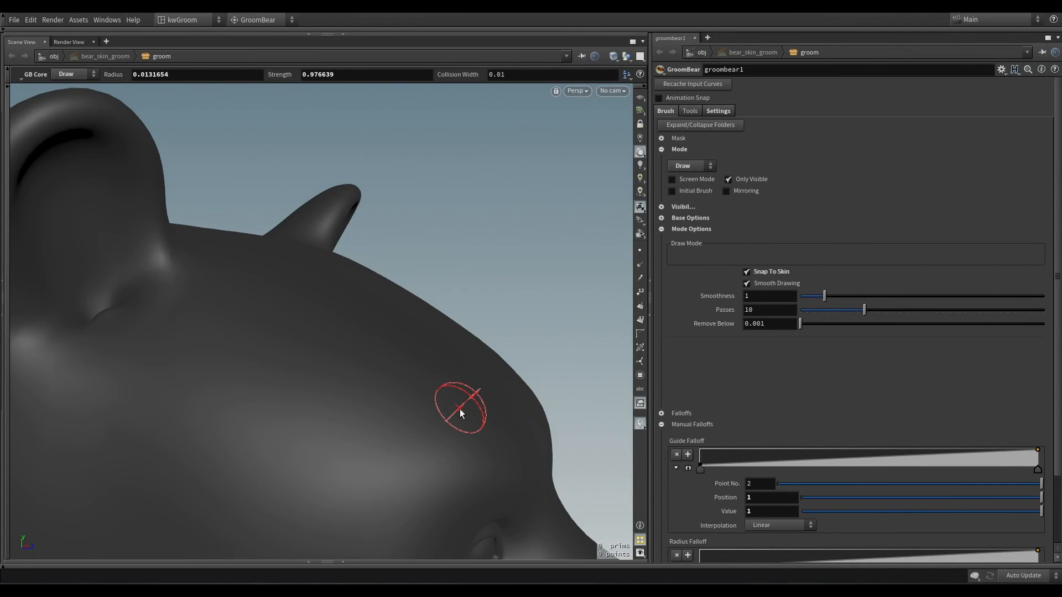
# Draw two long skin-snapped guides running from the brow back across the head toward the ear
pyautogui.moveTo(463, 410); pyautogui.dragTo(342, 349)
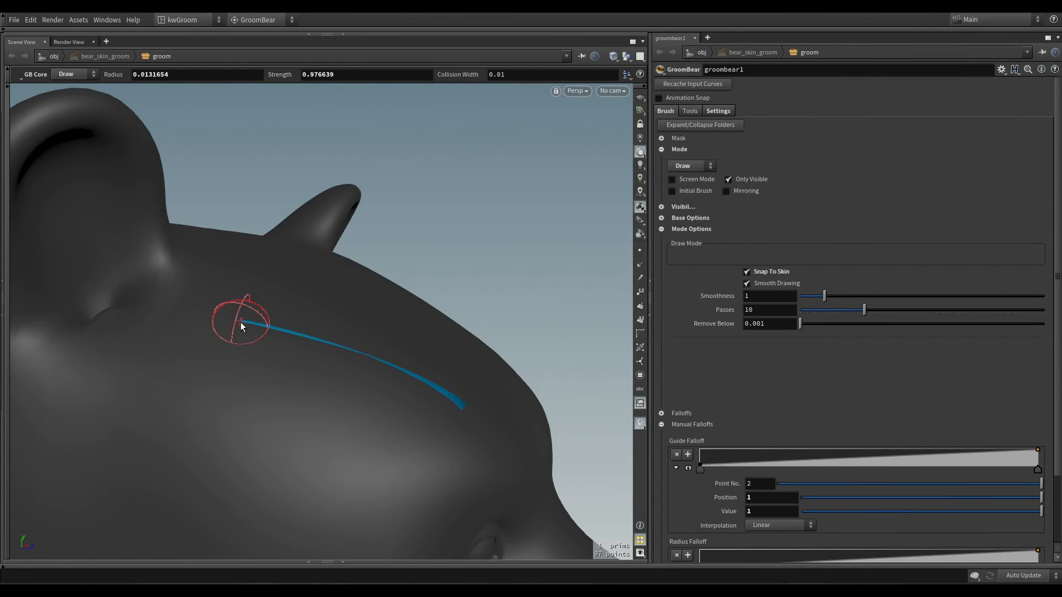
pyautogui.moveTo(241, 322); pyautogui.dragTo(242, 323)
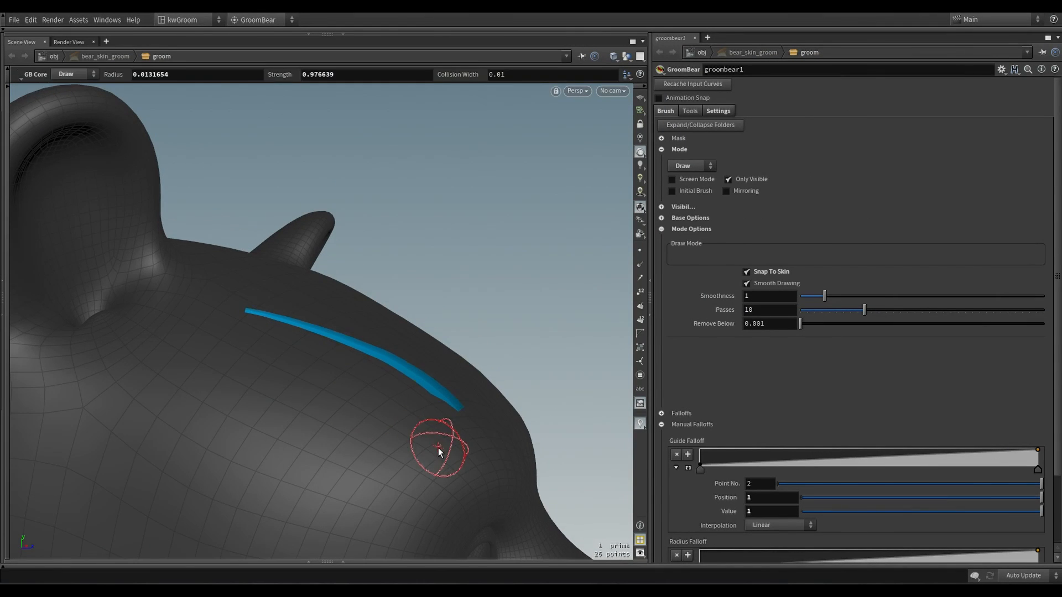
pyautogui.moveTo(438, 446)
pyautogui.mouseDown()
pyautogui.moveTo(350, 400)
pyautogui.moveTo(210, 365)
pyautogui.mouseUp()
pyautogui.moveTo(257, 399)
pyautogui.keyDown('alt'); pyautogui.mouseDown()
pyautogui.moveTo(319, 358)
pyautogui.moveTo(339, 324)
pyautogui.moveTo(297, 372)
pyautogui.moveTo(387, 382)
pyautogui.moveTo(367, 380)
pyautogui.mouseUp(); pyautogui.keyUp('alt')
# Expand the Base Options and Collisions Falloff settings and turn on Flat Collisions
pyautogui.click(662, 219)
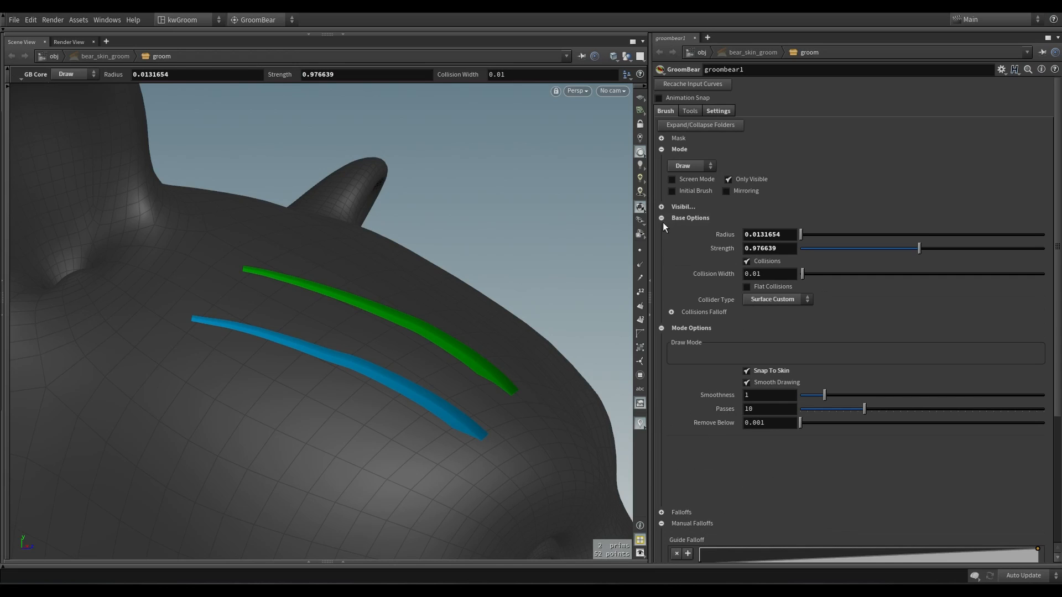
pyautogui.click(672, 312)
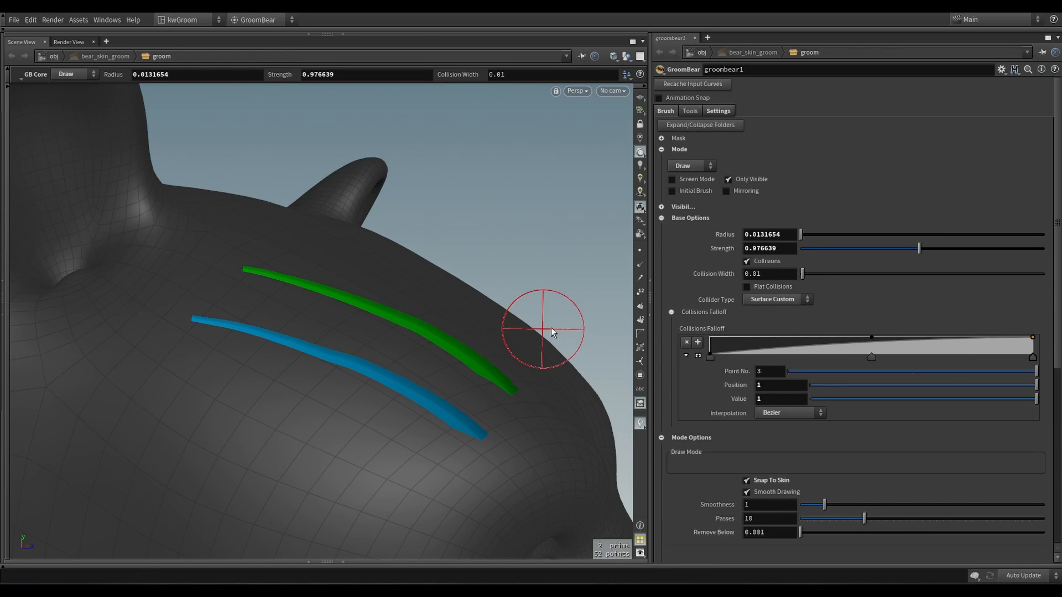
pyautogui.moveTo(552, 332)
pyautogui.keyDown('alt'); pyautogui.mouseDown()
pyautogui.moveTo(206, 368)
pyautogui.moveTo(382, 362)
pyautogui.moveTo(346, 350)
pyautogui.moveTo(410, 379)
pyautogui.moveTo(303, 399)
pyautogui.moveTo(500, 294)
pyautogui.moveTo(398, 410)
pyautogui.moveTo(321, 451)
pyautogui.moveTo(558, 343)
pyautogui.mouseUp(); pyautogui.keyUp('alt')
pyautogui.press('c')
pyautogui.click(374, 307)
pyautogui.moveTo(379, 409)
pyautogui.keyDown('alt'); pyautogui.mouseDown()
pyautogui.moveTo(356, 330)
pyautogui.moveTo(367, 370)
pyautogui.moveTo(350, 433)
pyautogui.moveTo(275, 408)
pyautogui.moveTo(380, 387)
pyautogui.mouseUp(); pyautogui.keyUp('alt')
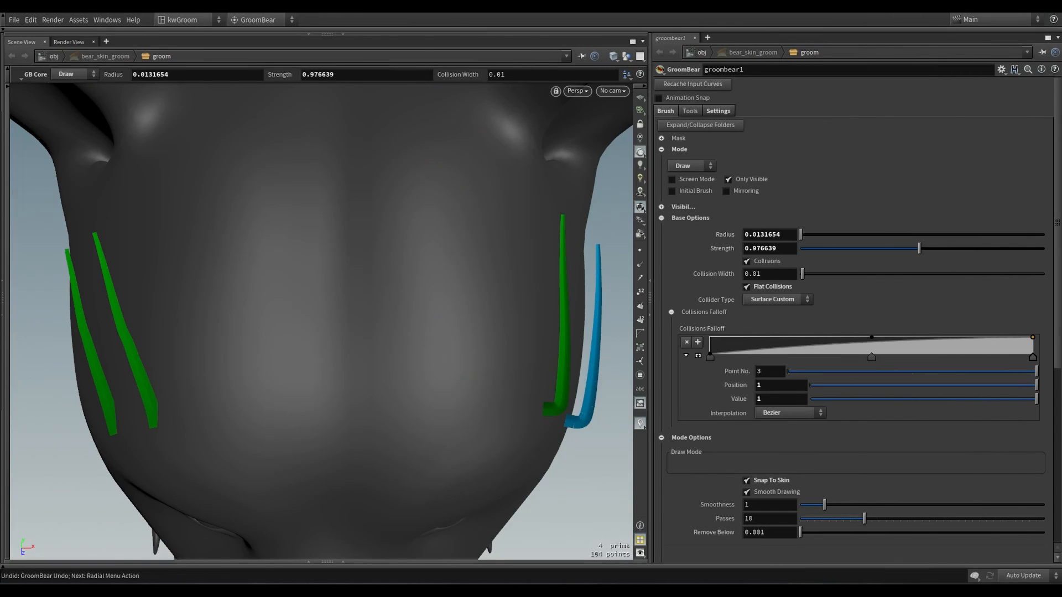
# Turn off Flat Collisions, set Collision Width to 0.04 and draw a curled guide on the forehead
pyautogui.press('c')
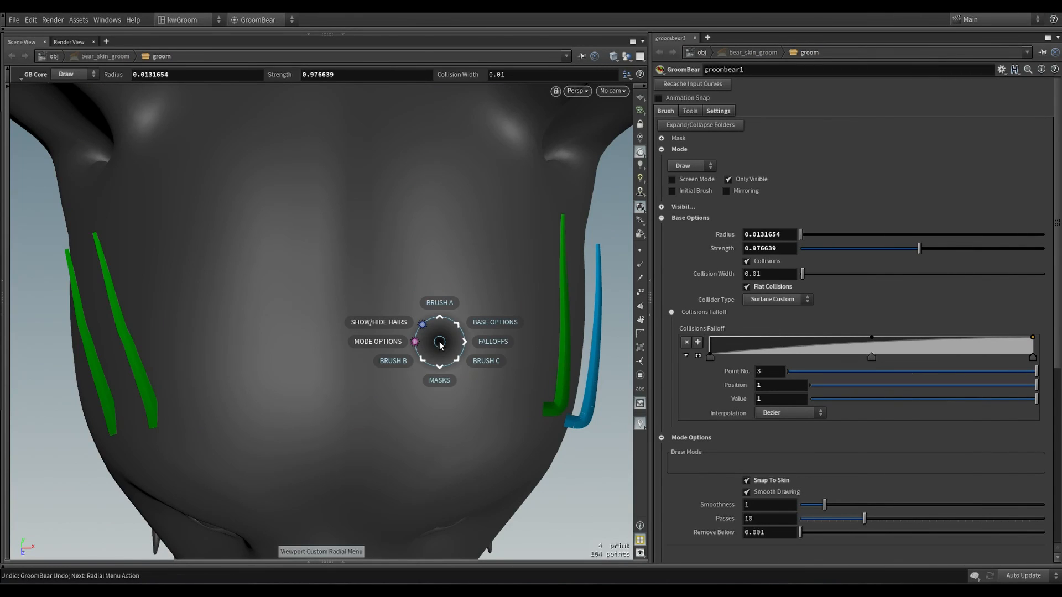
pyautogui.click(473, 310)
pyautogui.click(463, 309)
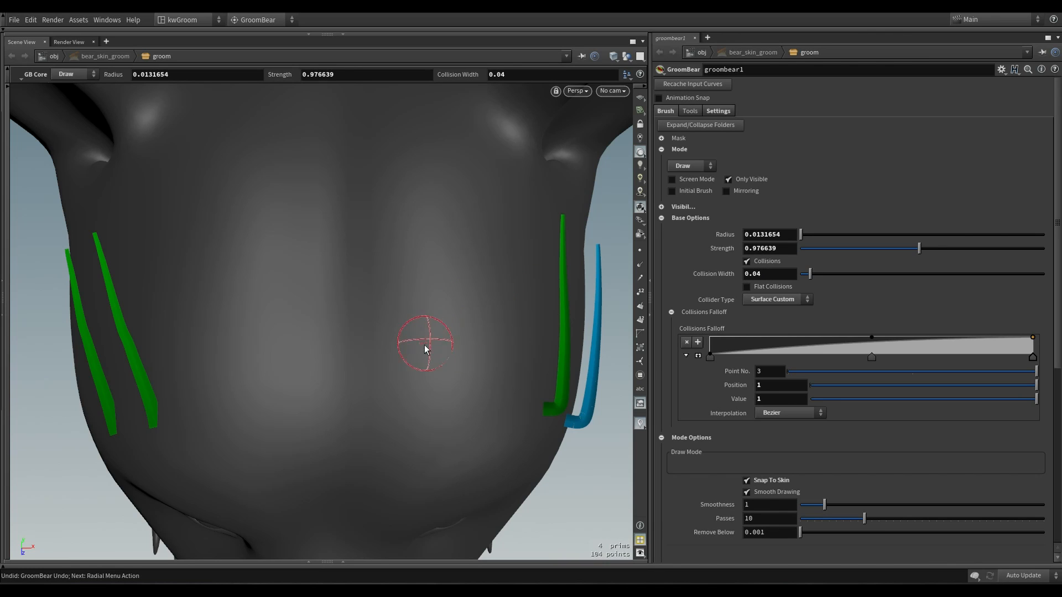
pyautogui.moveTo(418, 350)
pyautogui.mouseDown()
pyautogui.moveTo(474, 348)
pyautogui.moveTo(431, 284)
pyautogui.moveTo(434, 317)
pyautogui.mouseUp()
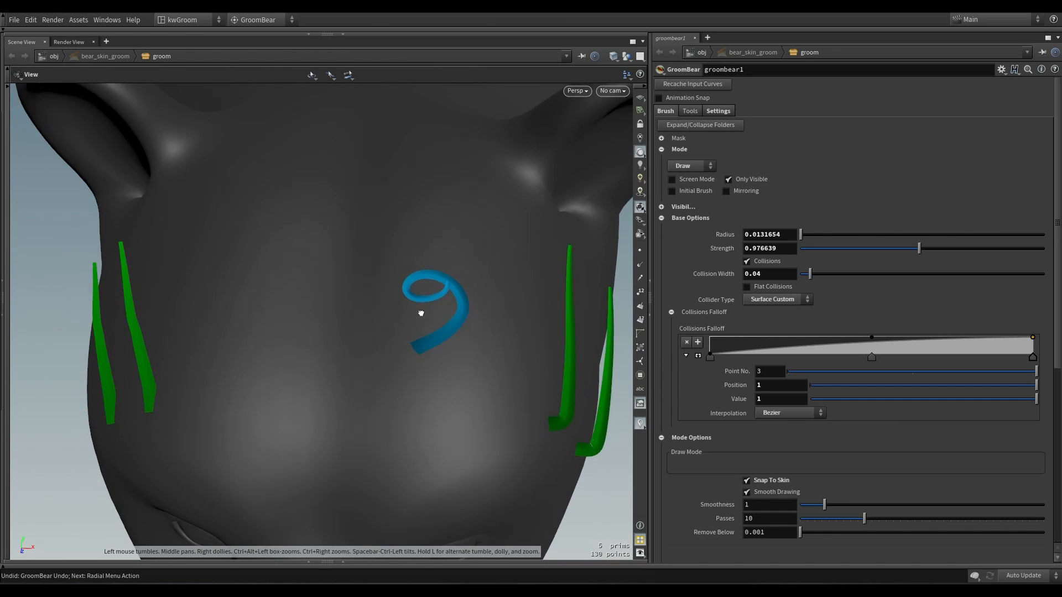
# Turn off Snap To Skin and draw curled guides next to the existing curl on the forehead
pyautogui.press('c')
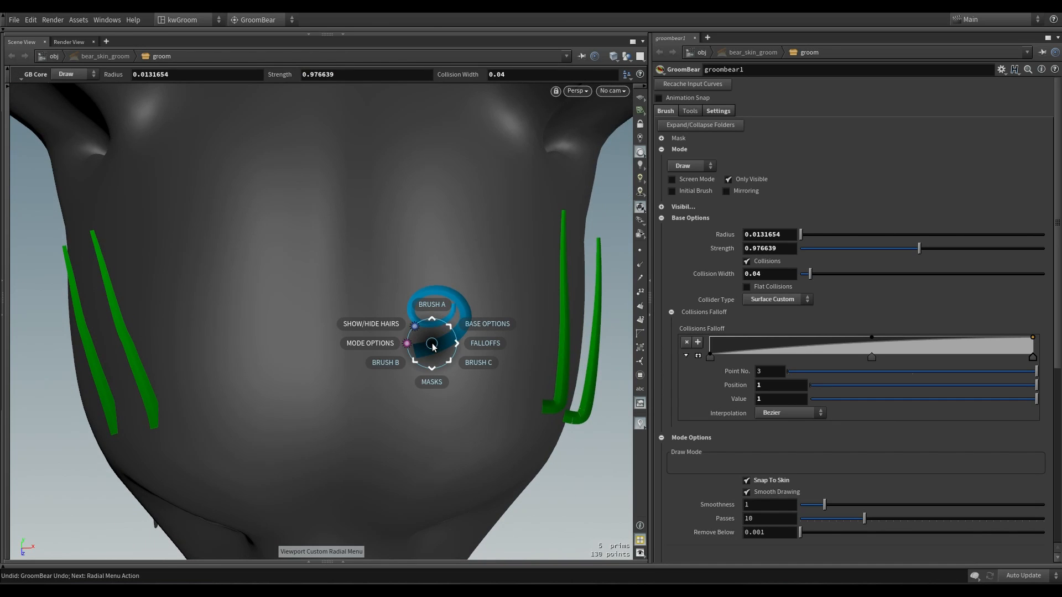
pyautogui.click(412, 343)
pyautogui.click(408, 339)
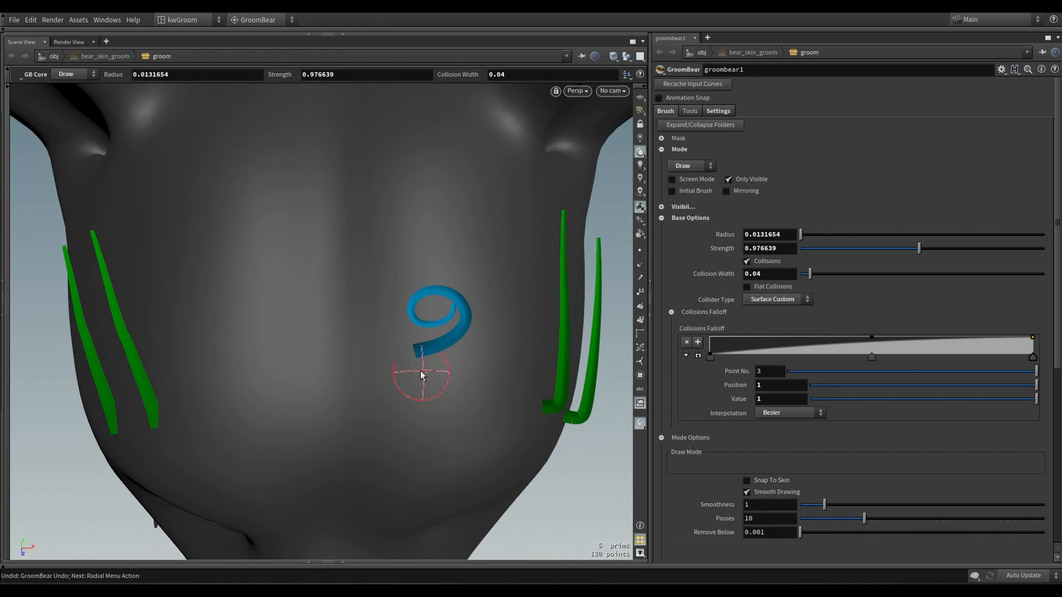
pyautogui.moveTo(458, 431); pyautogui.dragTo(386, 390)
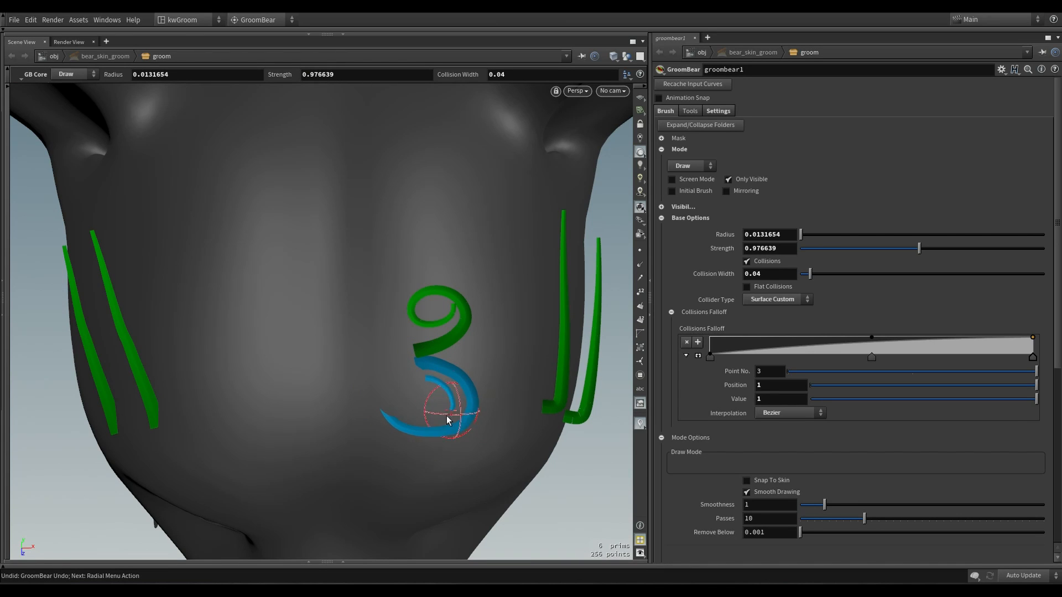
pyautogui.moveTo(447, 416)
pyautogui.mouseDown()
pyautogui.moveTo(418, 418)
pyautogui.moveTo(400, 332)
pyautogui.moveTo(474, 376)
pyautogui.moveTo(476, 310)
pyautogui.moveTo(423, 354)
pyautogui.moveTo(450, 303)
pyautogui.mouseUp()
# Turn on Flat Collisions and draw more curled guides around the forehead curl for comparison
pyautogui.press('c')
pyautogui.click(486, 280)
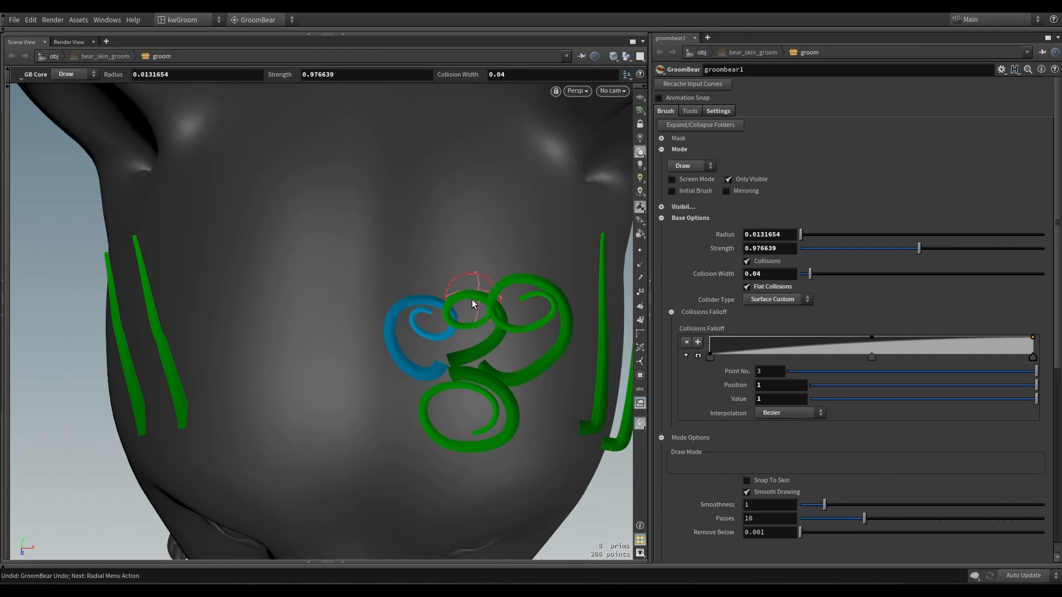
pyautogui.moveTo(430, 237)
pyautogui.mouseDown()
pyautogui.moveTo(440, 279)
pyautogui.moveTo(462, 238)
pyautogui.moveTo(355, 267)
pyautogui.moveTo(484, 344)
pyautogui.mouseUp()
pyautogui.moveTo(534, 301)
pyautogui.mouseDown()
pyautogui.moveTo(516, 308)
pyautogui.moveTo(508, 267)
pyautogui.mouseUp()
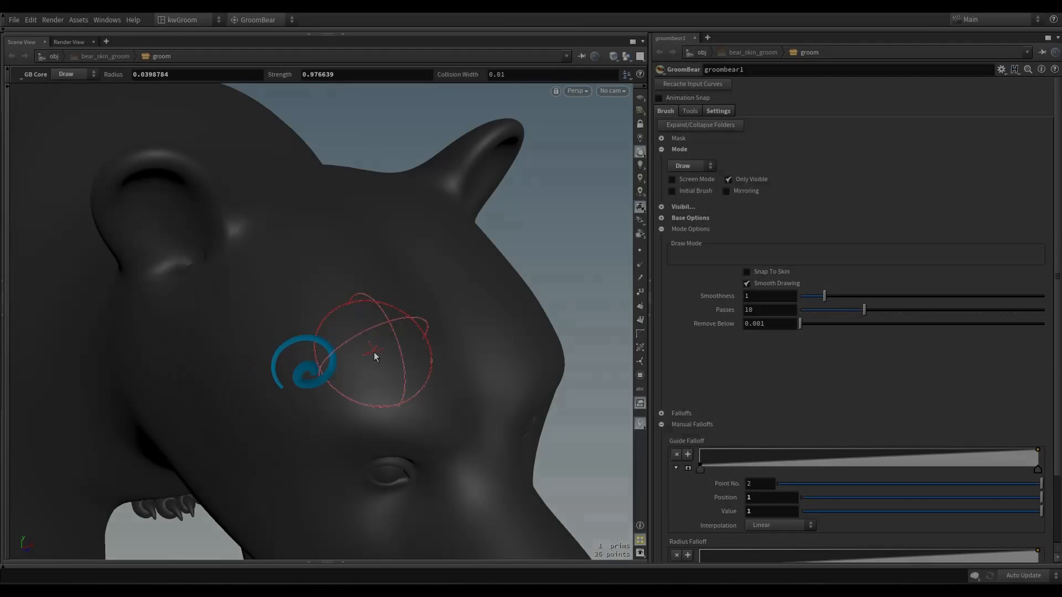
# Switch to the Scatter brush and scatter interpolated curls around the spiral guide on the forehead
pyautogui.press('c')
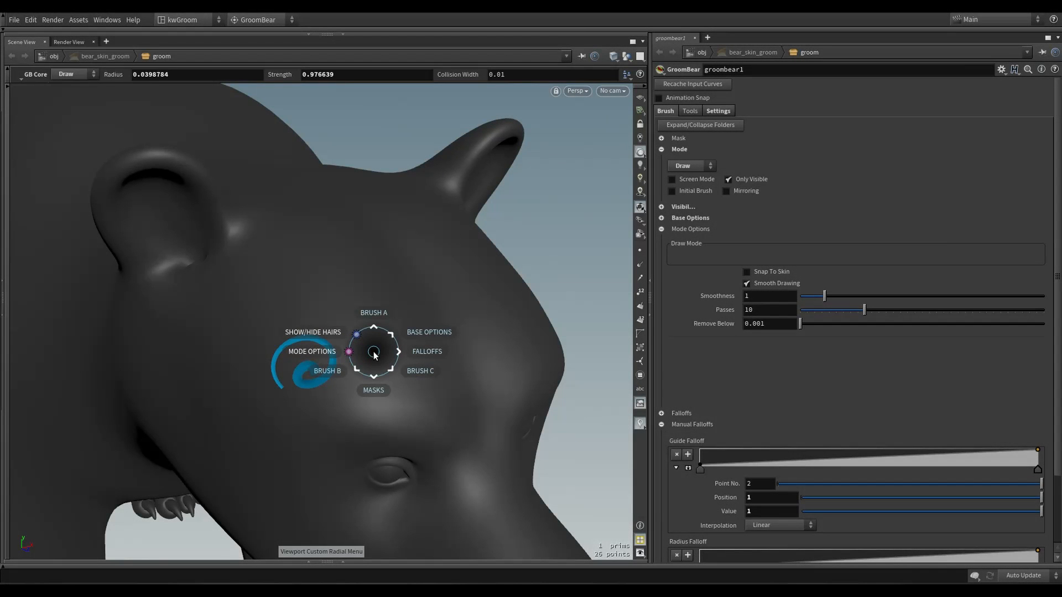
pyautogui.click(374, 313)
pyautogui.click(396, 310)
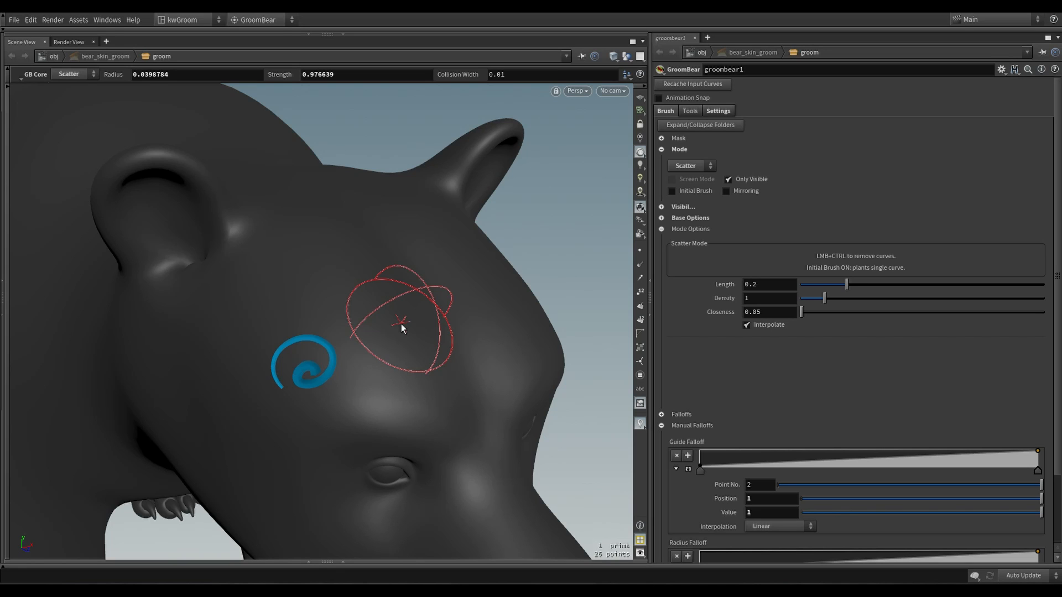
pyautogui.moveTo(401, 324)
pyautogui.mouseDown()
pyautogui.moveTo(388, 354)
pyautogui.moveTo(350, 307)
pyautogui.moveTo(266, 314)
pyautogui.moveTo(222, 357)
pyautogui.moveTo(303, 389)
pyautogui.moveTo(456, 353)
pyautogui.moveTo(418, 356)
pyautogui.moveTo(427, 352)
pyautogui.mouseUp()
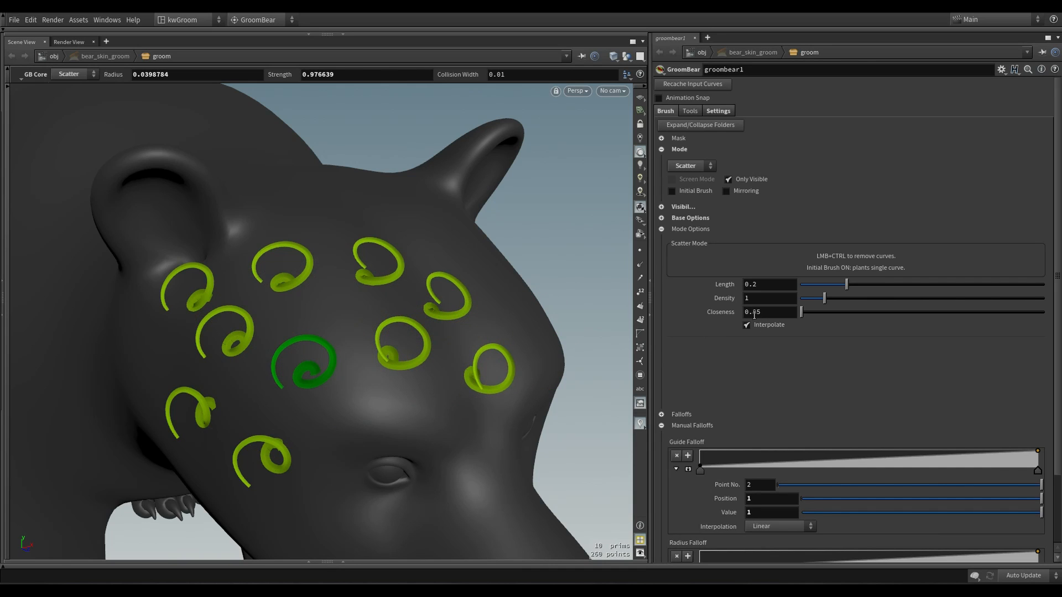
pyautogui.keyDown('alt'); pyautogui.moveTo(460, 335); pyautogui.dragTo(395, 347); pyautogui.keyUp('alt')
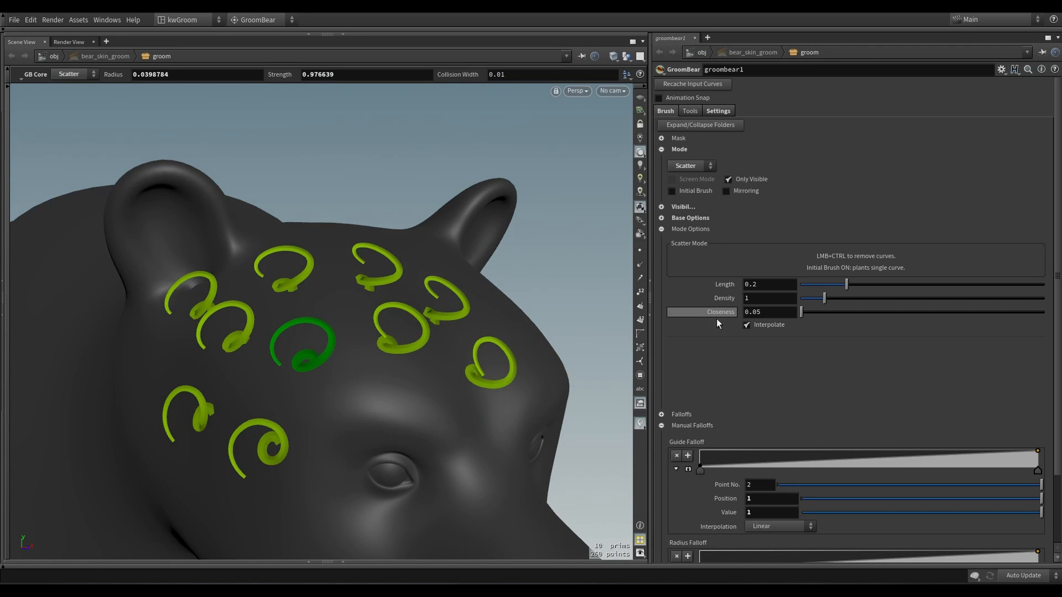
pyautogui.moveTo(489, 357)
pyautogui.keyDown('alt'); pyautogui.mouseDown()
pyautogui.moveTo(476, 354)
pyautogui.moveTo(491, 359)
pyautogui.moveTo(506, 310)
pyautogui.moveTo(450, 237)
pyautogui.moveTo(360, 230)
pyautogui.moveTo(340, 271)
pyautogui.mouseUp(); pyautogui.keyUp('alt')
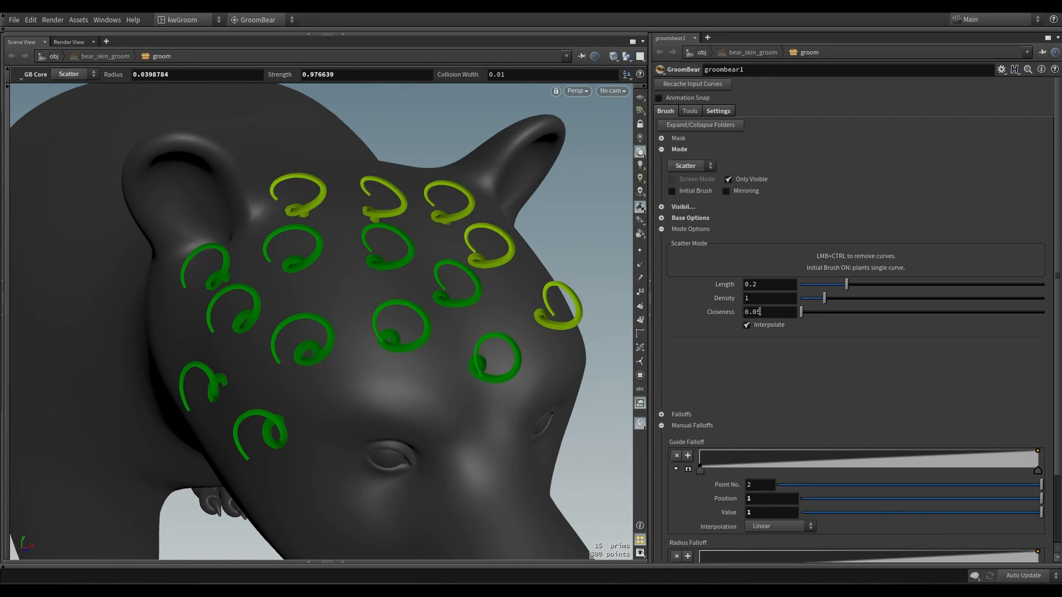
# Set the Scatter Closeness to 0.03 and scatter additional curls across the forehead and down the cheek
pyautogui.write('3')
pyautogui.press('Return')
pyautogui.moveTo(451, 321)
pyautogui.mouseDown()
pyautogui.moveTo(492, 320)
pyautogui.moveTo(348, 288)
pyautogui.moveTo(429, 350)
pyautogui.moveTo(290, 304)
pyautogui.moveTo(340, 227)
pyautogui.moveTo(303, 273)
pyautogui.moveTo(270, 355)
pyautogui.moveTo(299, 380)
pyautogui.moveTo(287, 407)
pyautogui.moveTo(211, 421)
pyautogui.moveTo(232, 329)
pyautogui.moveTo(339, 351)
pyautogui.moveTo(382, 232)
pyautogui.moveTo(456, 232)
pyautogui.moveTo(494, 278)
pyautogui.mouseUp()
pyautogui.moveTo(528, 327)
pyautogui.mouseDown()
pyautogui.moveTo(476, 351)
pyautogui.moveTo(318, 356)
pyautogui.moveTo(268, 442)
pyautogui.moveTo(234, 423)
pyautogui.mouseUp()
pyautogui.keyDown('alt'); pyautogui.moveTo(296, 372); pyautogui.dragTo(359, 356); pyautogui.keyUp('alt')
# Switch to the Move brush and push the forehead curls aside to open a gap above the eye
pyautogui.press('c')
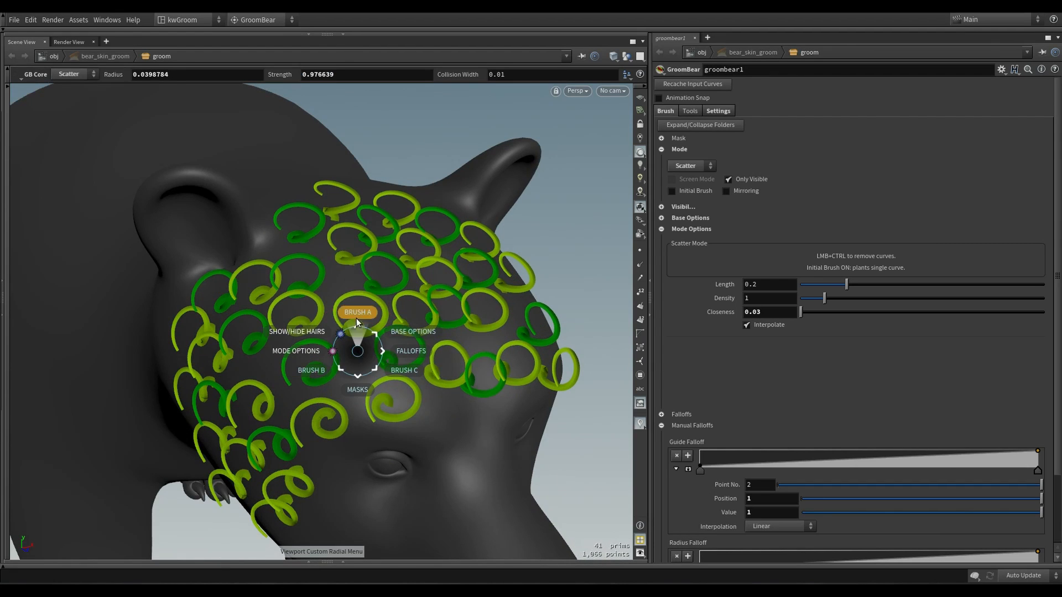
pyautogui.click(357, 328)
pyautogui.click(319, 352)
pyautogui.click(294, 353)
pyautogui.moveTo(309, 354)
pyautogui.mouseDown()
pyautogui.moveTo(367, 355)
pyautogui.moveTo(316, 347)
pyautogui.moveTo(384, 301)
pyautogui.moveTo(401, 331)
pyautogui.mouseUp()
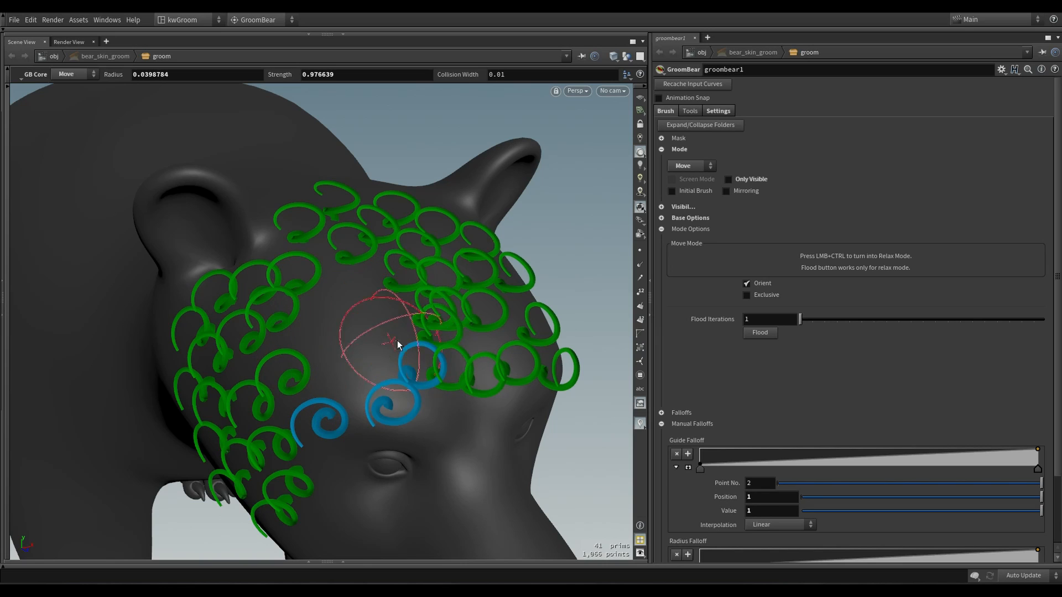
# Return to the Scatter brush and fill the gap above the eye with new curls
pyautogui.press('c')
pyautogui.click(416, 296)
pyautogui.moveTo(379, 297)
pyautogui.mouseDown()
pyautogui.moveTo(356, 355)
pyautogui.moveTo(337, 322)
pyautogui.moveTo(370, 389)
pyautogui.mouseUp()
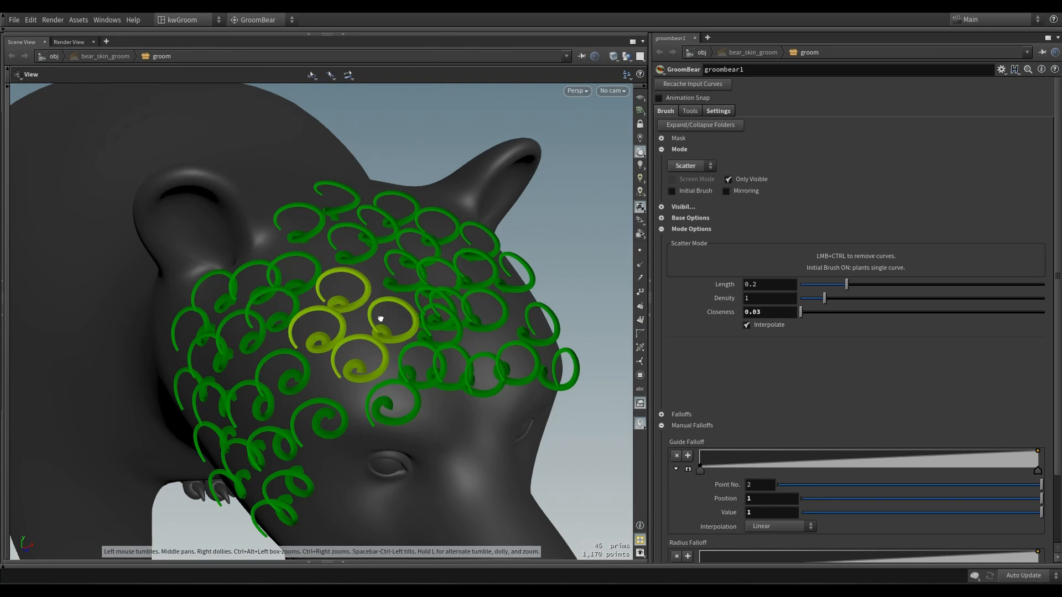
# Set Closeness to 0.02 and scatter denser curls between the existing ones over the forehead
pyautogui.keyDown('alt'); pyautogui.moveTo(380, 308); pyautogui.dragTo(393, 301); pyautogui.keyUp('alt')
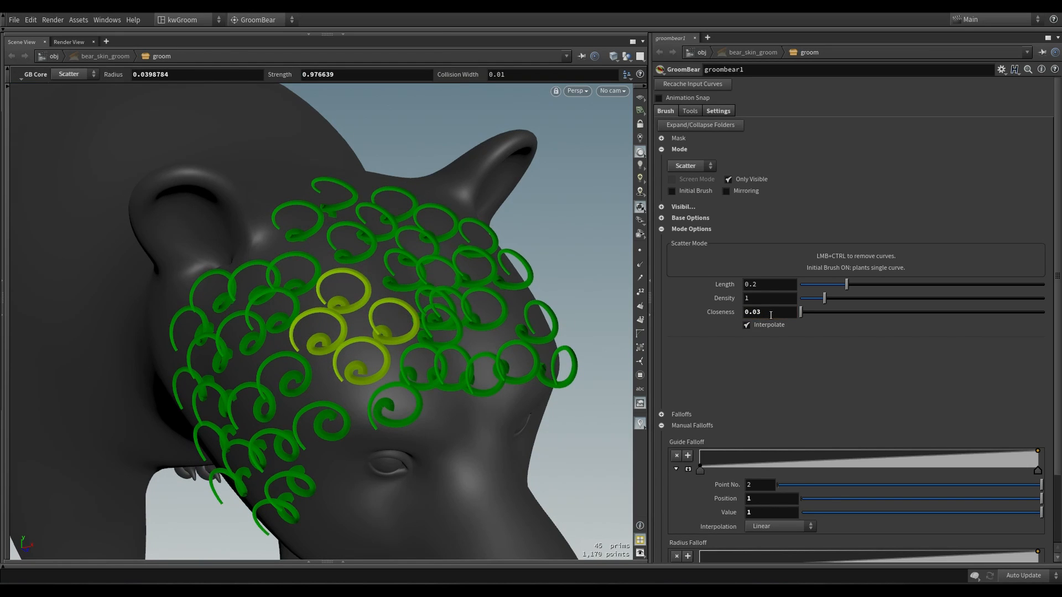
pyautogui.press('BackSpace')
pyautogui.write('2')
pyautogui.press('Return')
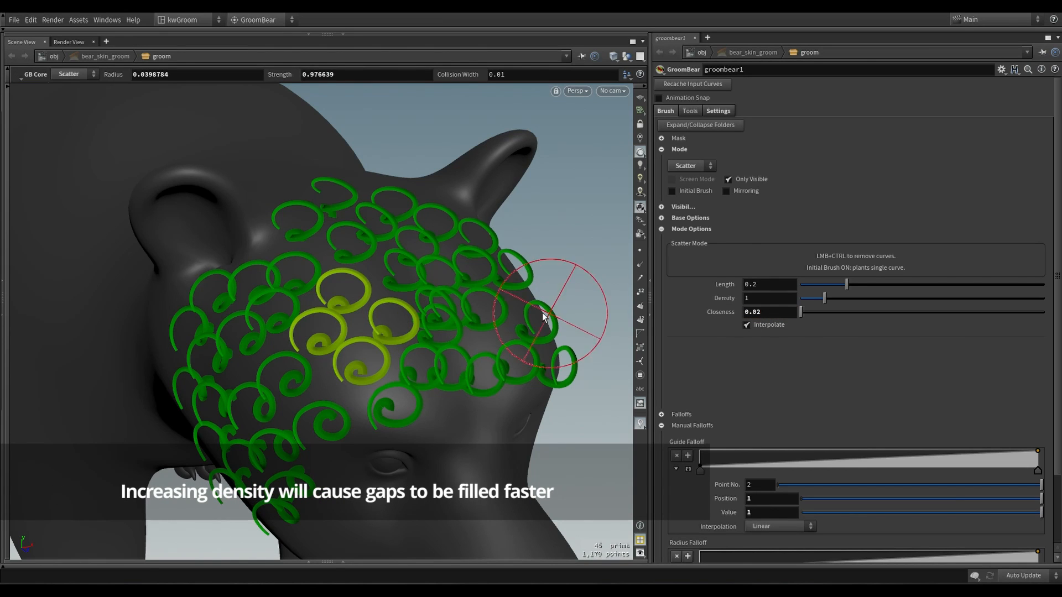
pyautogui.moveTo(542, 313)
pyautogui.mouseDown()
pyautogui.moveTo(470, 342)
pyautogui.moveTo(475, 283)
pyautogui.moveTo(357, 266)
pyautogui.moveTo(356, 335)
pyautogui.mouseUp()
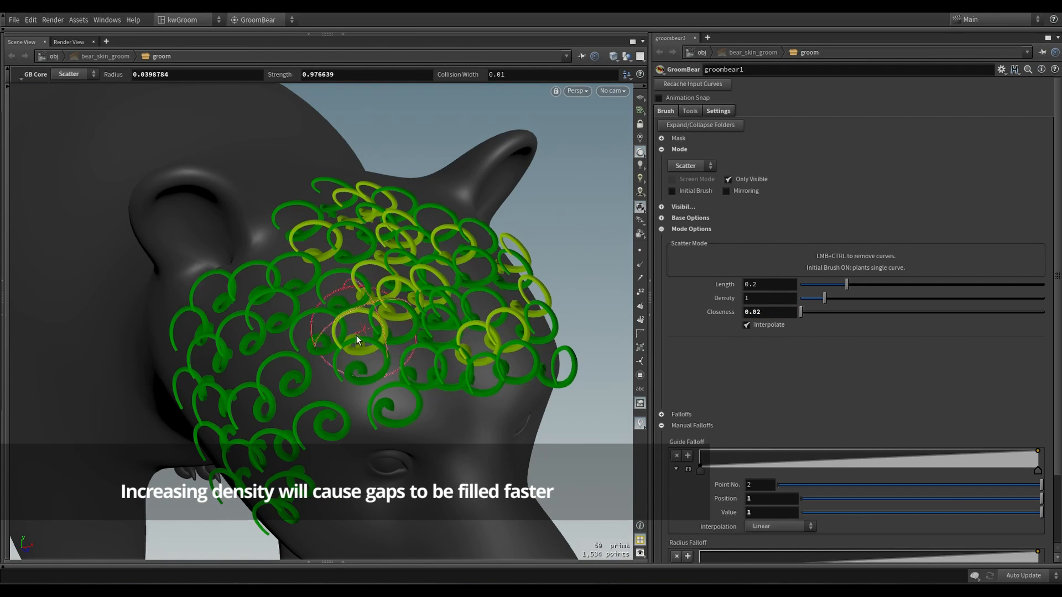
pyautogui.moveTo(353, 385)
pyautogui.mouseDown()
pyautogui.moveTo(287, 326)
pyautogui.moveTo(274, 232)
pyautogui.moveTo(216, 401)
pyautogui.moveTo(300, 434)
pyautogui.moveTo(451, 376)
pyautogui.moveTo(417, 248)
pyautogui.moveTo(350, 294)
pyautogui.mouseUp()
# Erase a band of curls across the forehead and test scattering guides in it with Interpolate off
pyautogui.moveTo(495, 285)
pyautogui.keyDown('ctrl'); pyautogui.mouseDown()
pyautogui.moveTo(325, 348)
pyautogui.moveTo(250, 412)
pyautogui.moveTo(187, 426)
pyautogui.mouseUp(); pyautogui.keyUp('ctrl')
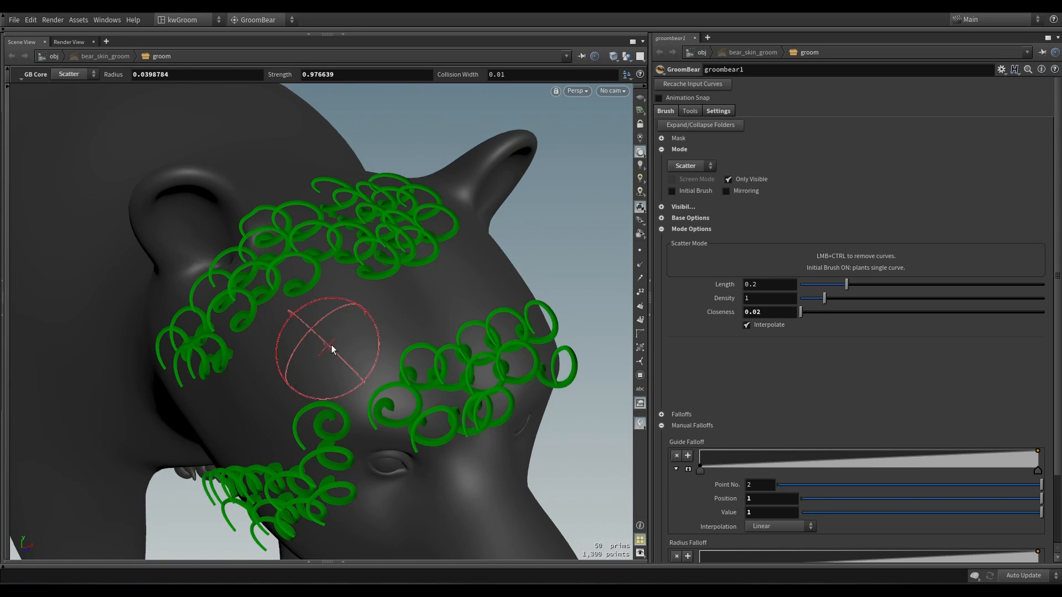
pyautogui.press('c')
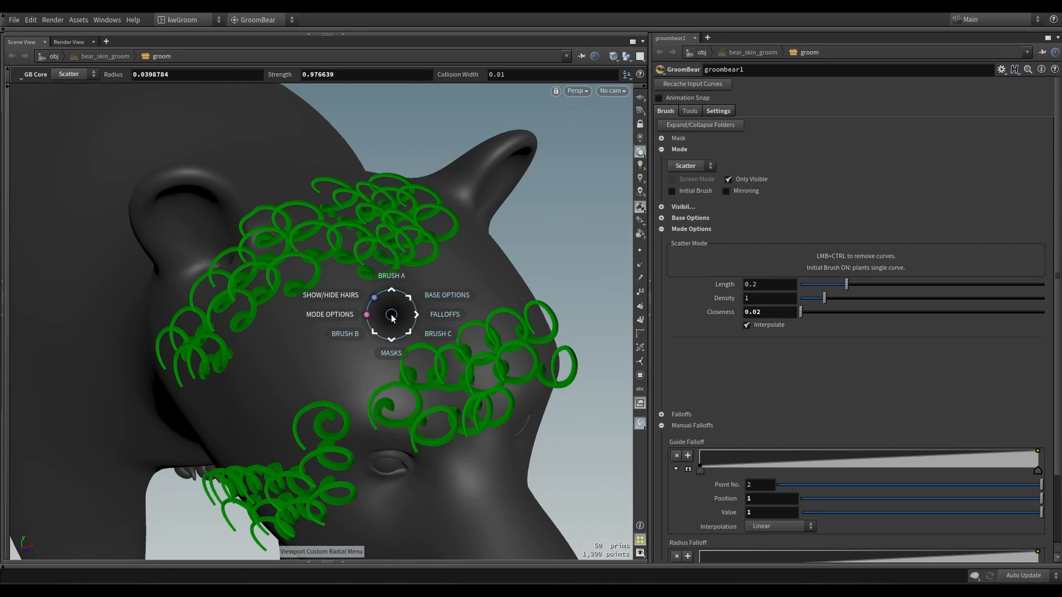
pyautogui.click(354, 314)
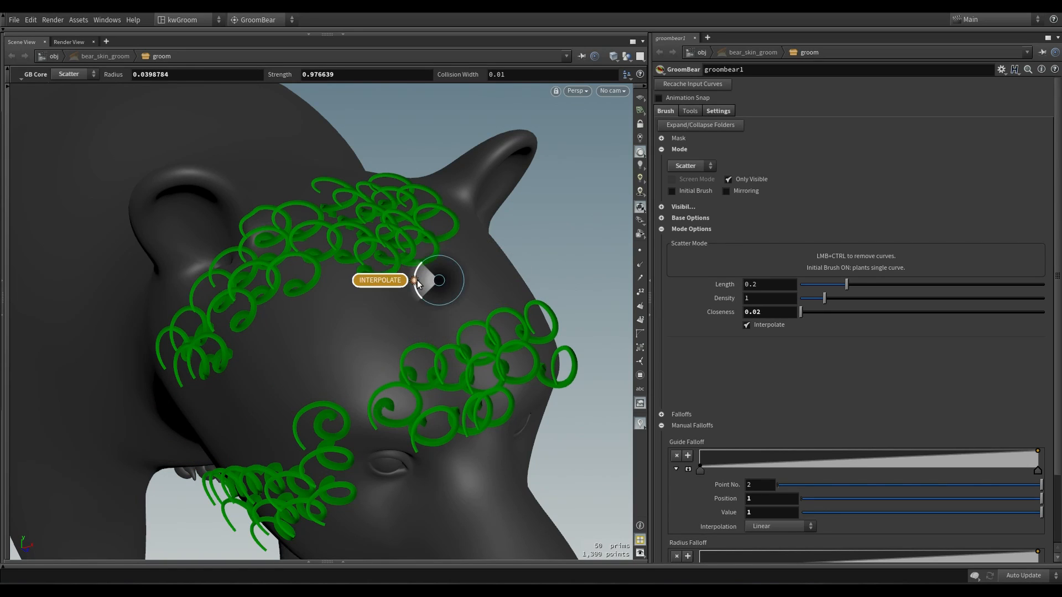
pyautogui.click(380, 279)
pyautogui.moveTo(474, 285)
pyautogui.mouseDown()
pyautogui.moveTo(392, 315)
pyautogui.moveTo(243, 409)
pyautogui.moveTo(380, 344)
pyautogui.moveTo(407, 348)
pyautogui.moveTo(347, 332)
pyautogui.moveTo(372, 338)
pyautogui.mouseUp()
pyautogui.press('Escape')
pyautogui.press('Return')
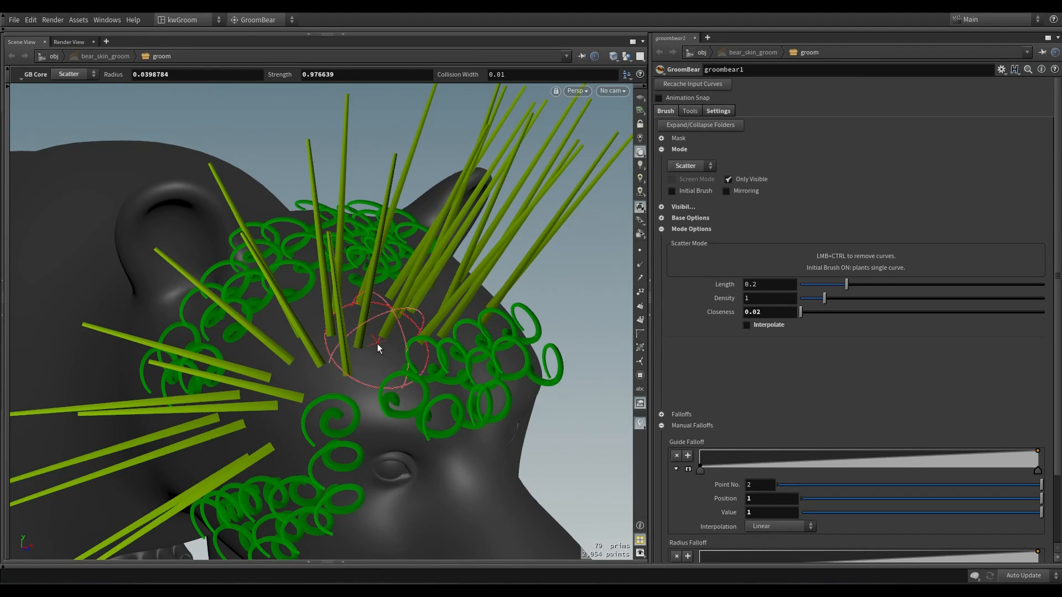
pyautogui.keyDown('ctrl'); pyautogui.click(354, 329); pyautogui.keyUp('ctrl')
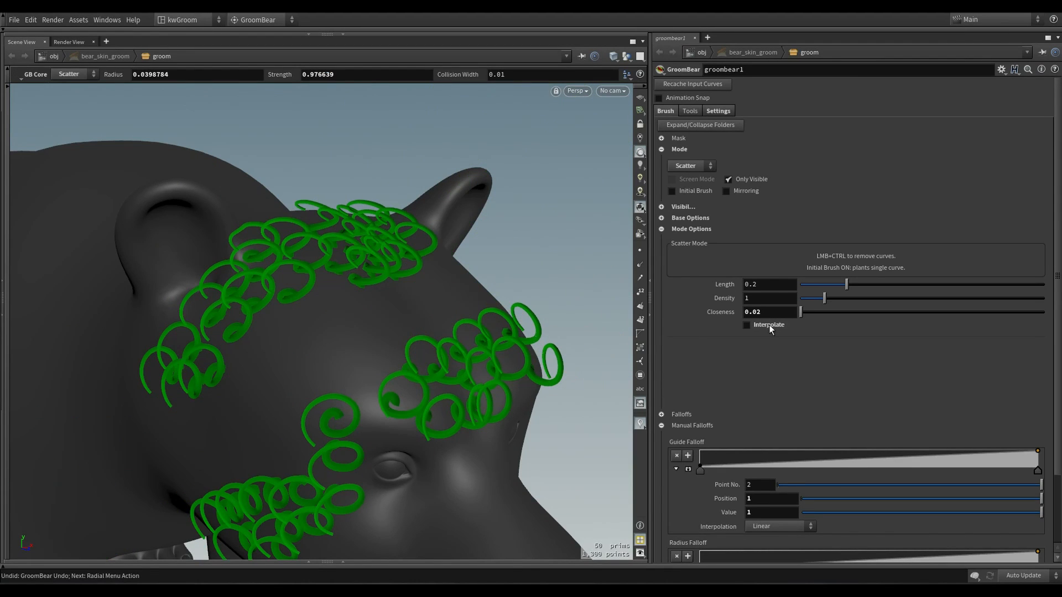
# Set Closeness to 0 and Density to 0.14, and test scattering straight guides into the forehead gap
pyautogui.click(800, 312)
pyautogui.moveTo(403, 301)
pyautogui.mouseDown()
pyautogui.moveTo(391, 318)
pyautogui.moveTo(311, 358)
pyautogui.moveTo(337, 382)
pyautogui.mouseUp()
pyautogui.hotkey('ctrl', 'z')
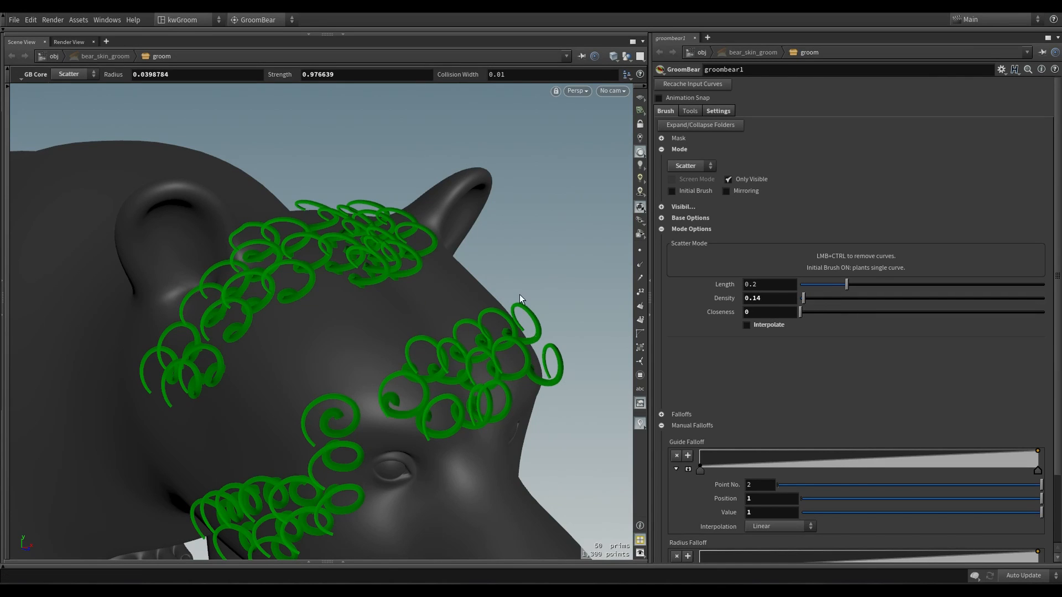
pyautogui.moveTo(520, 299)
pyautogui.mouseDown()
pyautogui.moveTo(421, 307)
pyautogui.moveTo(287, 376)
pyautogui.moveTo(247, 416)
pyautogui.mouseUp()
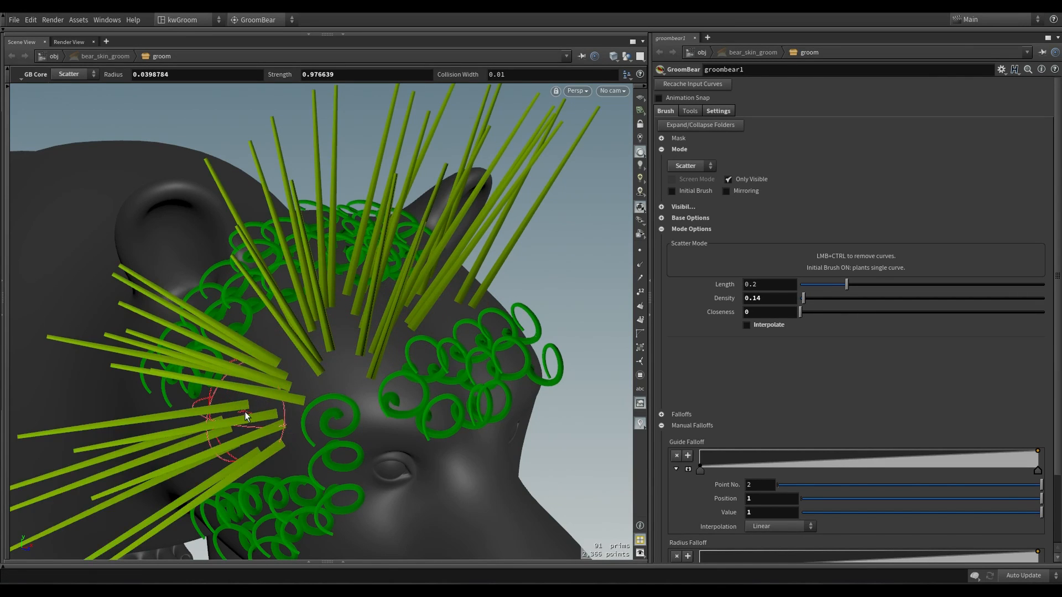
pyautogui.hotkey('ctrl', 'z')
# Turn Interpolate back on and enable Initial Brush for planting single curves
pyautogui.press('v')
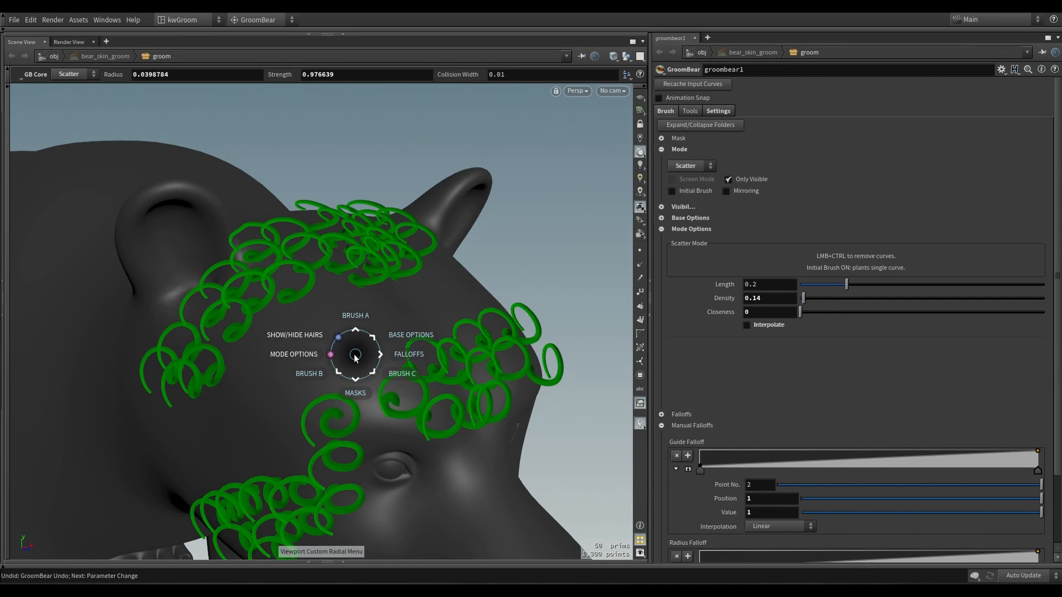
pyautogui.click(310, 355)
pyautogui.click(284, 360)
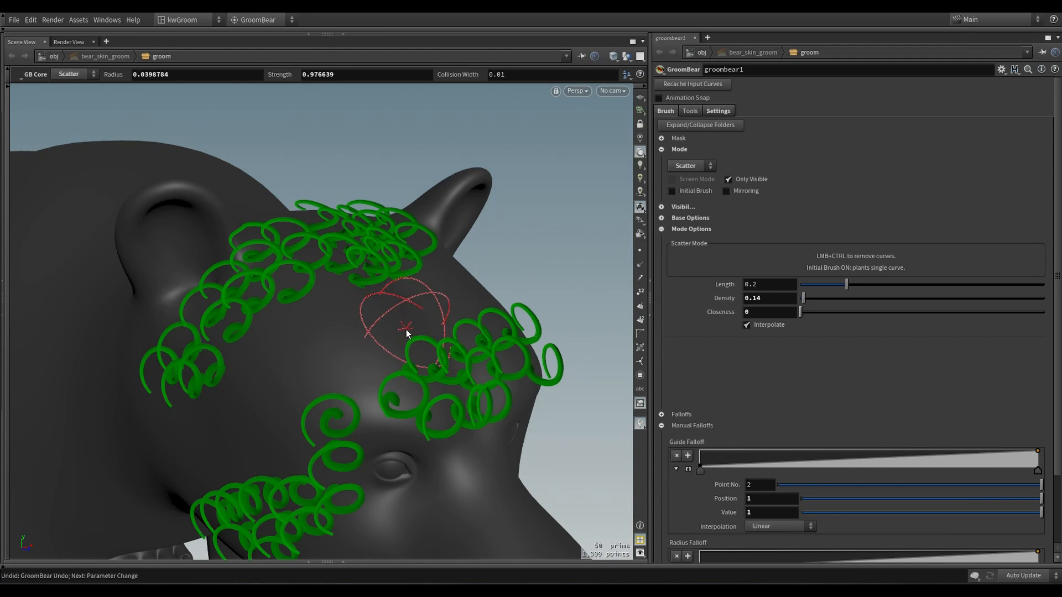
pyautogui.press('v')
pyautogui.click(440, 310)
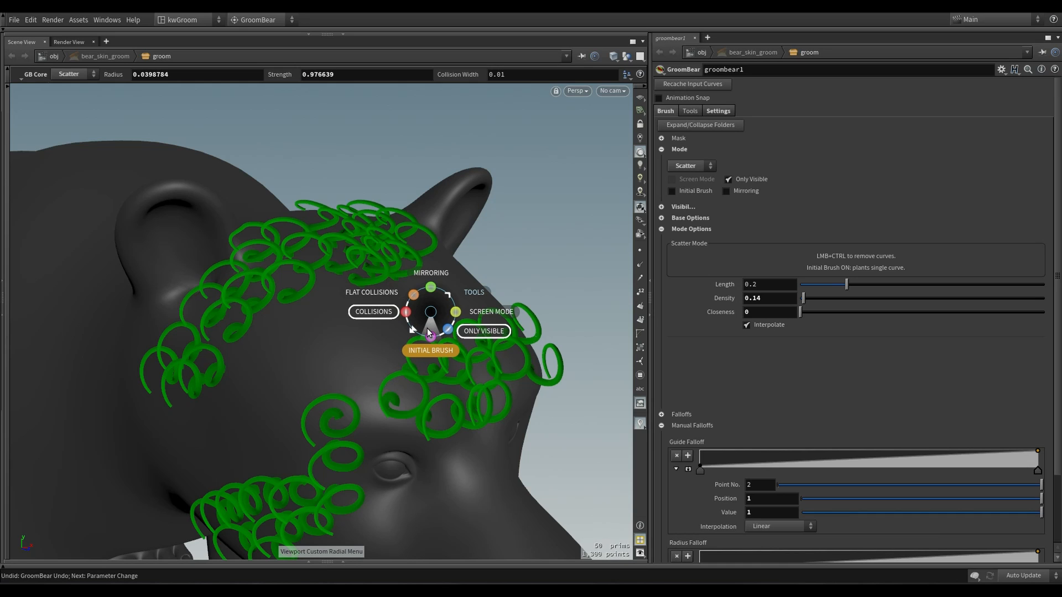
pyautogui.click(427, 328)
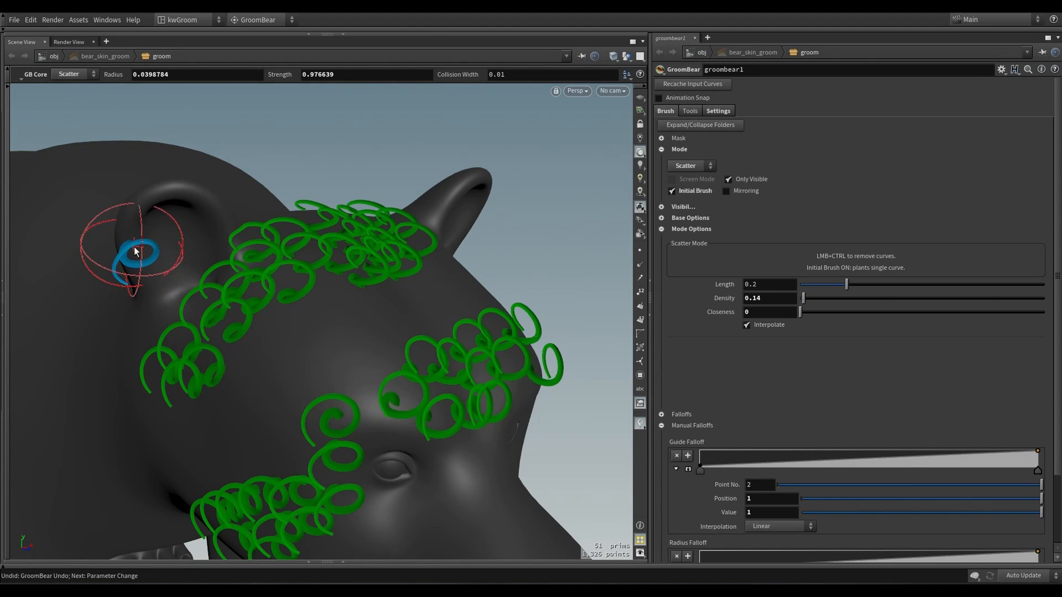
# Plant single curls one at a time around the rim of the bear's ear
pyautogui.keyDown('alt'); pyautogui.moveTo(135, 251); pyautogui.dragTo(301, 363, button='middle'); pyautogui.keyUp('alt')
pyautogui.keyDown('alt'); pyautogui.moveTo(300, 363); pyautogui.dragTo(205, 311); pyautogui.keyUp('alt')
pyautogui.click(201, 308)
pyautogui.click(187, 287)
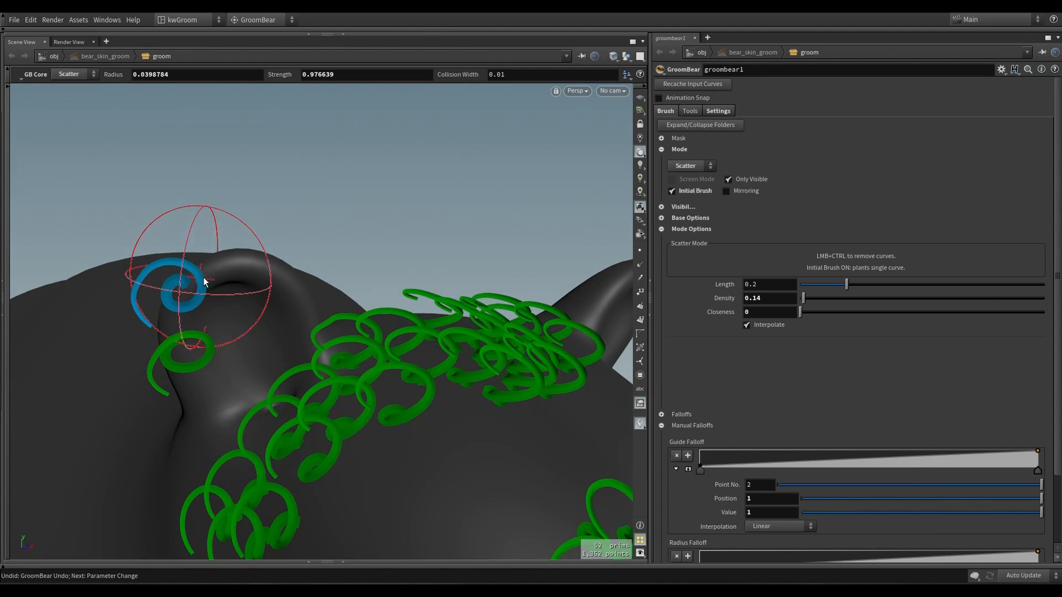
pyautogui.click(253, 268)
pyautogui.keyDown('alt'); pyautogui.moveTo(301, 308); pyautogui.dragTo(359, 353); pyautogui.keyUp('alt')
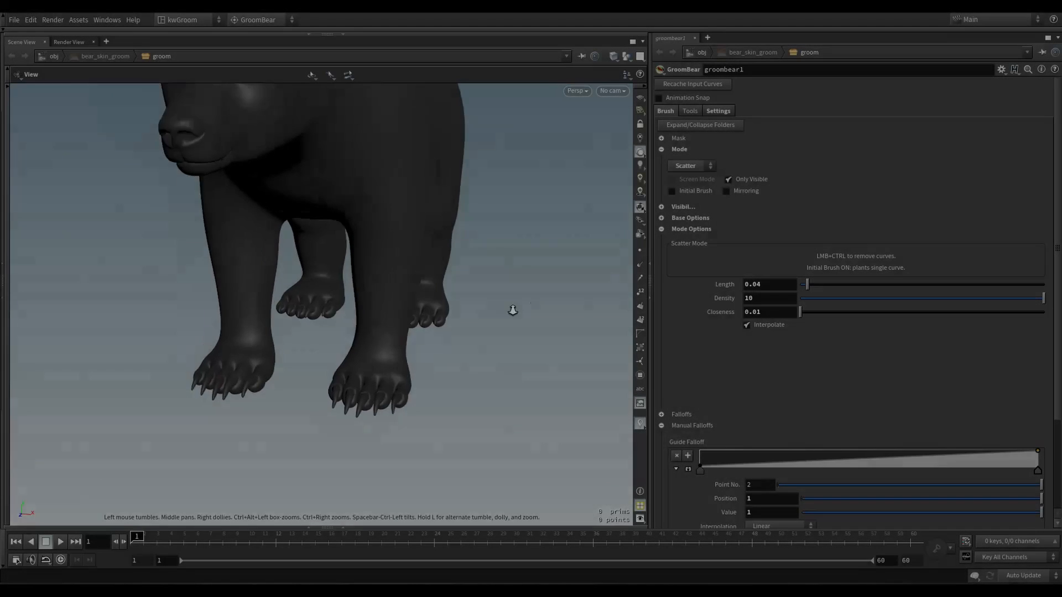
# Inspect the ungroomed bear's paws up close and its whole body from a distance
pyautogui.scroll(5, 444, 290)
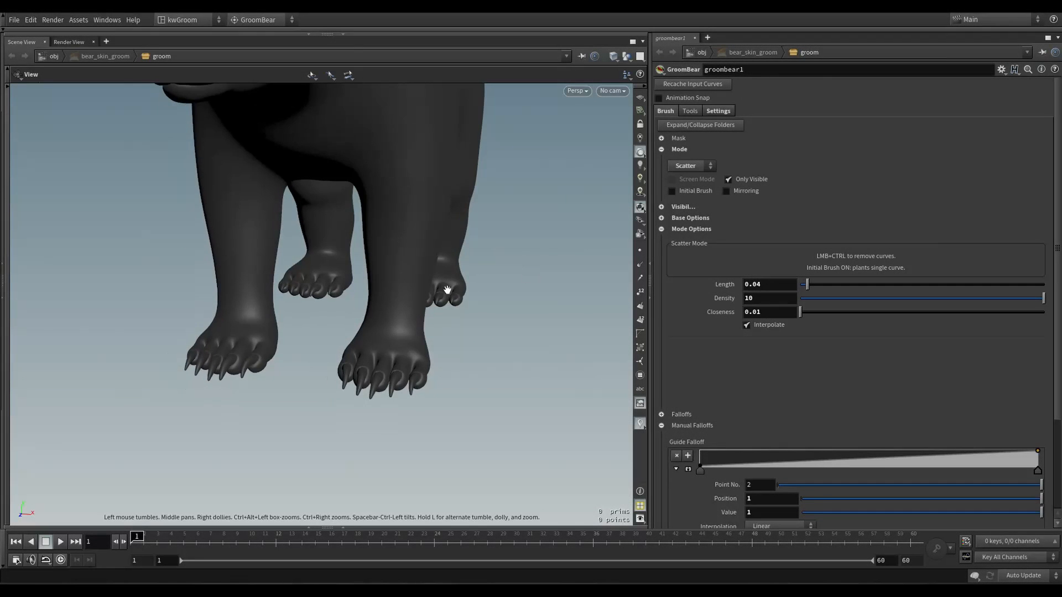
pyautogui.moveTo(545, 289); pyautogui.dragTo(539, 284)
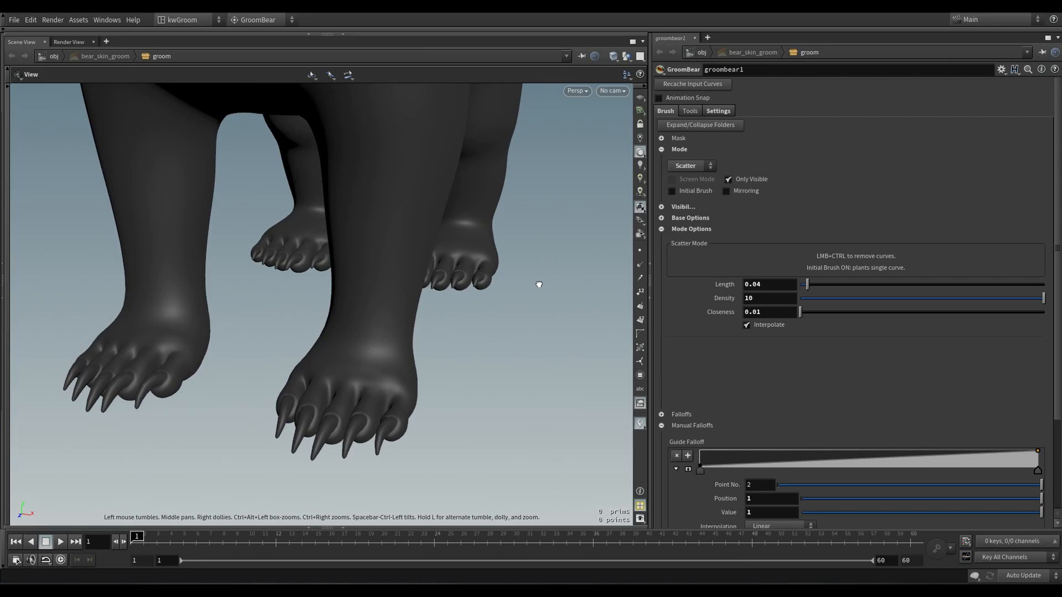
pyautogui.moveTo(539, 285); pyautogui.dragTo(503, 280, button='right')
pyautogui.moveTo(502, 280); pyautogui.dragTo(529, 317, button='middle')
pyautogui.moveTo(529, 318); pyautogui.dragTo(391, 271, button='right')
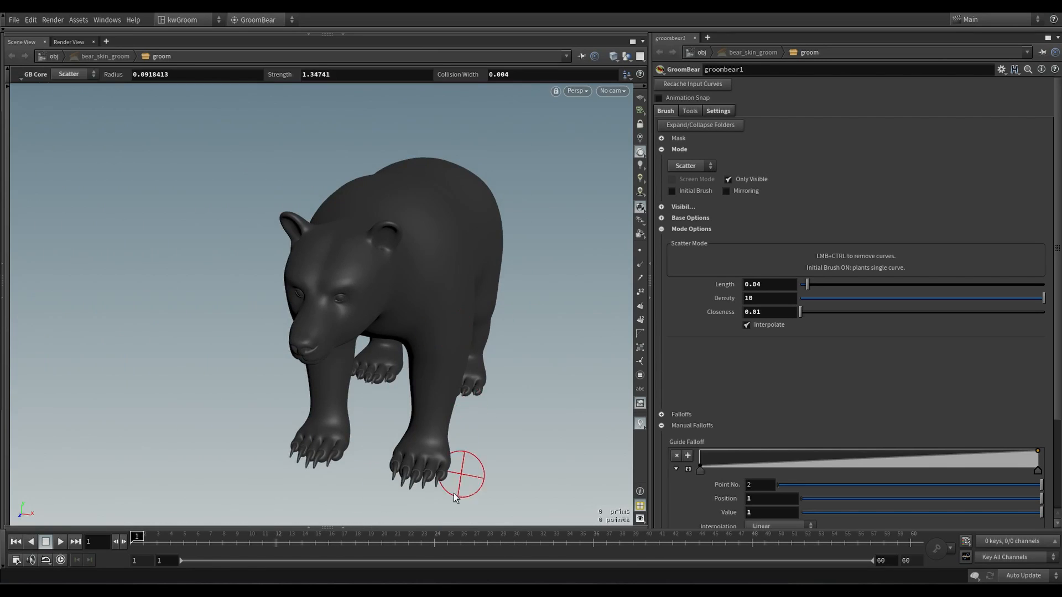
# Scrub the bear's animation to frame 60 and examine its head and outstretched paw up close
pyautogui.moveTo(202, 548); pyautogui.dragTo(237, 539)
pyautogui.moveTo(298, 370); pyautogui.dragTo(220, 335, button='right')
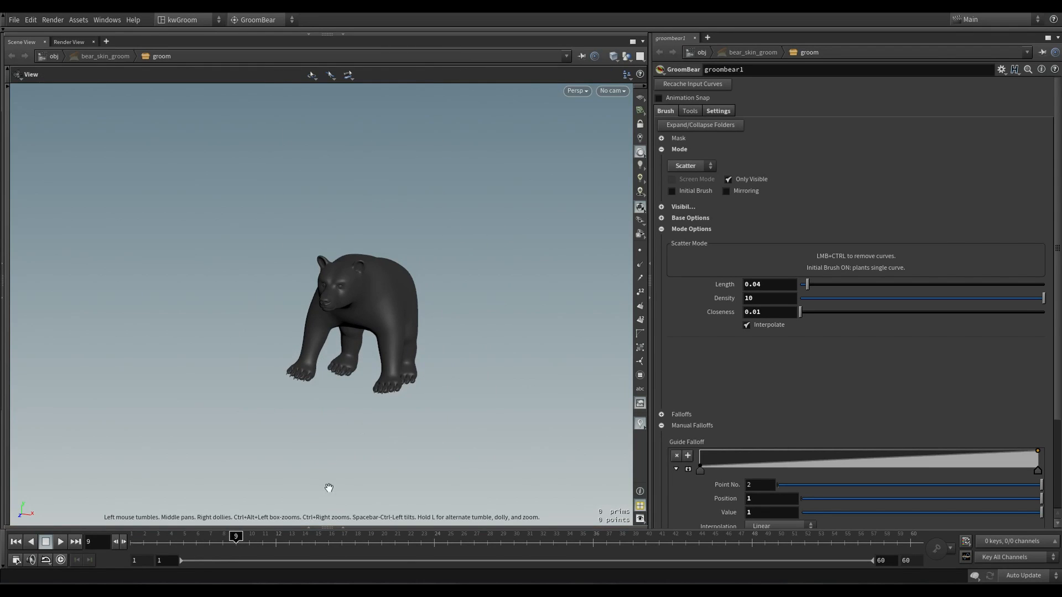
pyautogui.moveTo(267, 537); pyautogui.dragTo(553, 539)
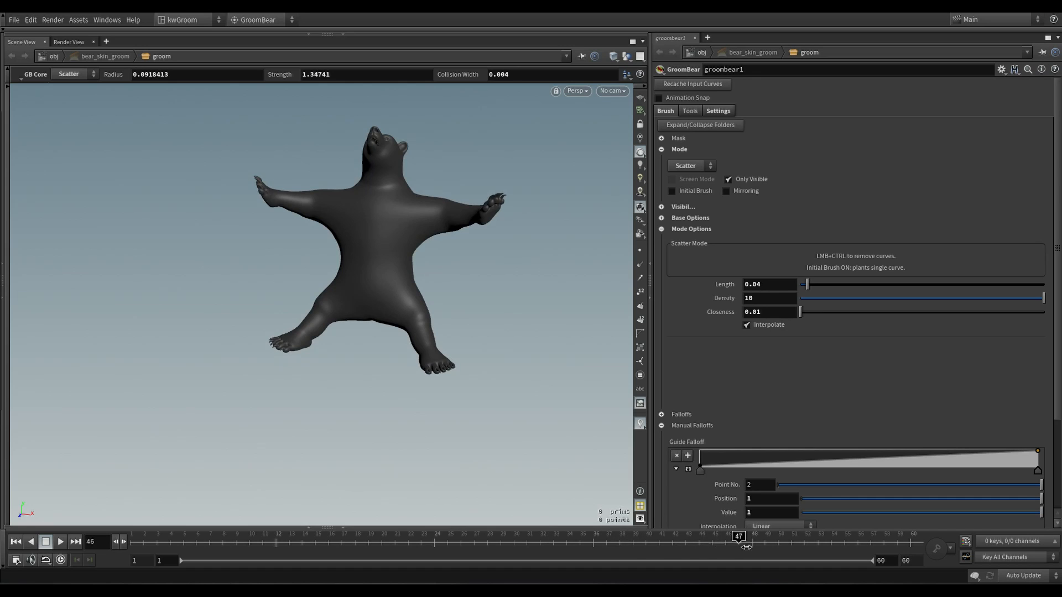
pyautogui.moveTo(746, 547); pyautogui.dragTo(913, 545)
pyautogui.moveTo(439, 266); pyautogui.dragTo(316, 446, button='middle')
pyautogui.moveTo(315, 446); pyautogui.dragTo(442, 412, button='right')
pyautogui.moveTo(442, 412); pyautogui.dragTo(580, 407)
pyautogui.moveTo(581, 406); pyautogui.dragTo(210, 426, button='middle')
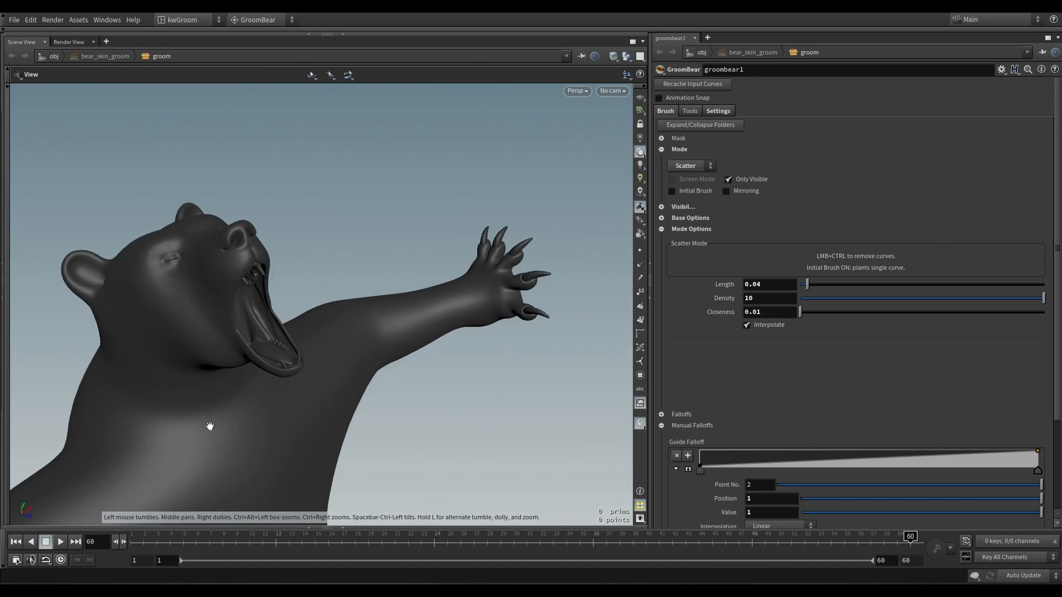
# Frame the whole bear and inspect the claws of its spread paw from several angles at frame 60
pyautogui.moveTo(209, 426); pyautogui.dragTo(314, 369)
pyautogui.hotkey('space', 'f')
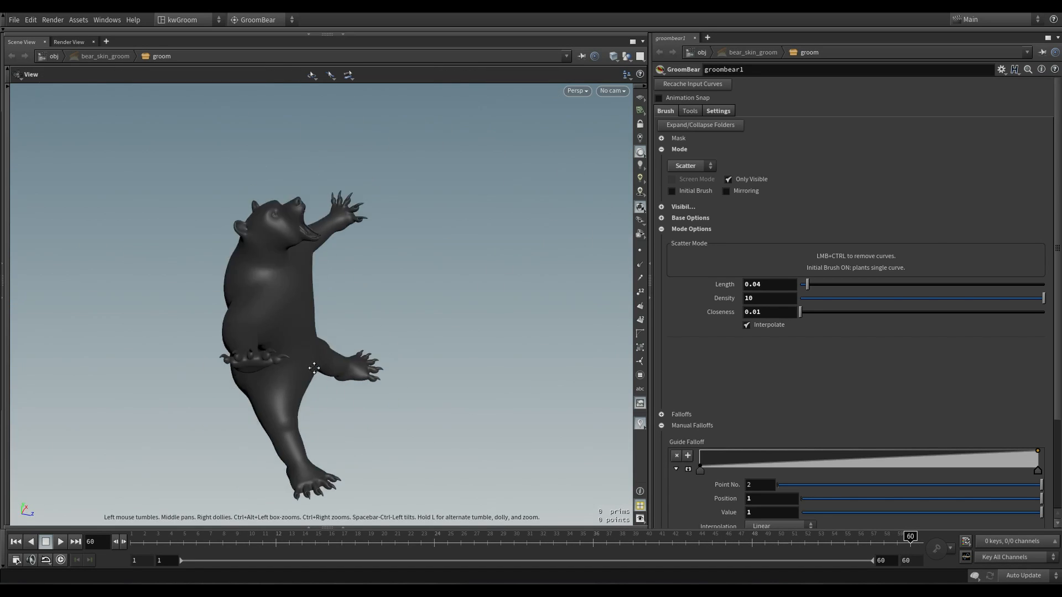
pyautogui.moveTo(314, 368); pyautogui.dragTo(286, 436, button='middle')
pyautogui.moveTo(287, 437); pyautogui.dragTo(388, 410, button='right')
pyautogui.moveTo(301, 330); pyautogui.dragTo(307, 355, button='middle')
pyautogui.moveTo(307, 355); pyautogui.dragTo(353, 318, button='right')
pyautogui.moveTo(354, 318); pyautogui.dragTo(367, 368, button='middle')
pyautogui.moveTo(367, 367); pyautogui.dragTo(540, 429, button='right')
pyautogui.moveTo(379, 355); pyautogui.dragTo(418, 433, button='middle')
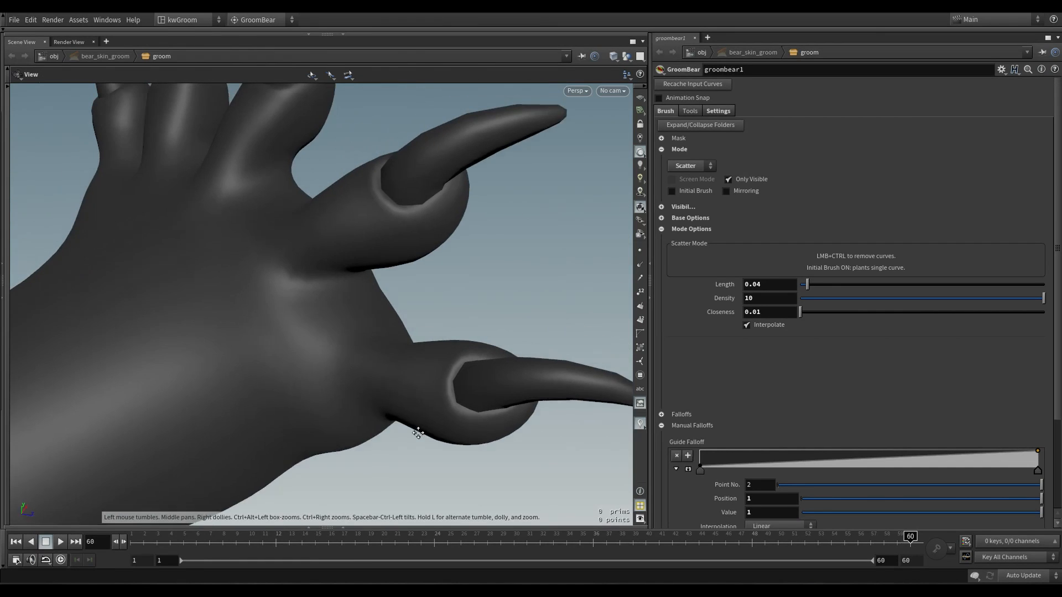
pyautogui.moveTo(419, 433); pyautogui.dragTo(457, 347)
pyautogui.moveTo(441, 354); pyautogui.dragTo(498, 405, button='middle')
pyautogui.moveTo(498, 405); pyautogui.dragTo(403, 373, button='right')
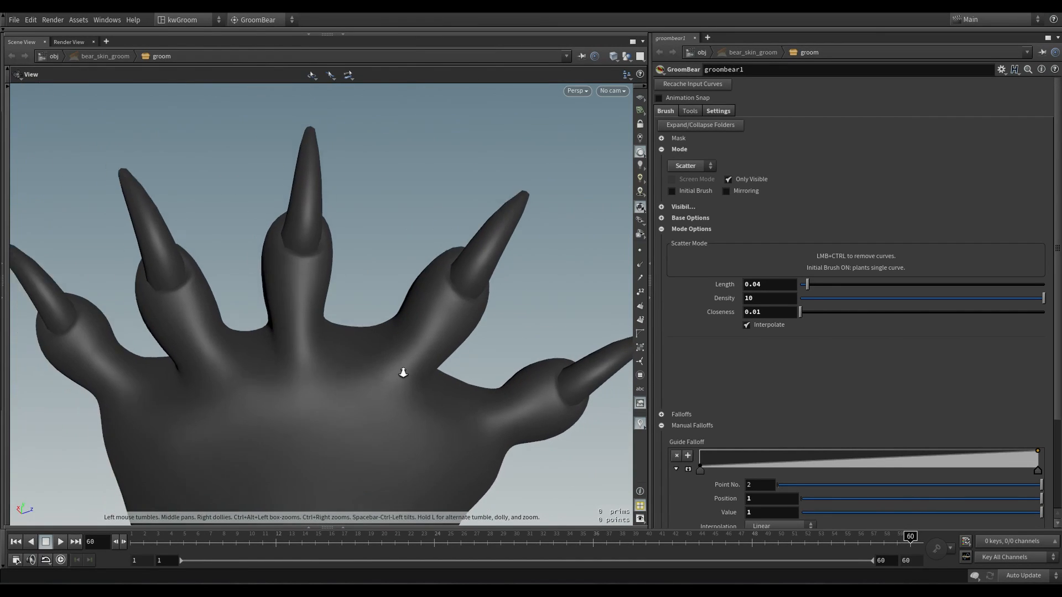
pyautogui.moveTo(403, 373)
pyautogui.mouseDown()
pyautogui.moveTo(360, 344)
pyautogui.moveTo(483, 372)
pyautogui.moveTo(457, 360)
pyautogui.mouseUp()
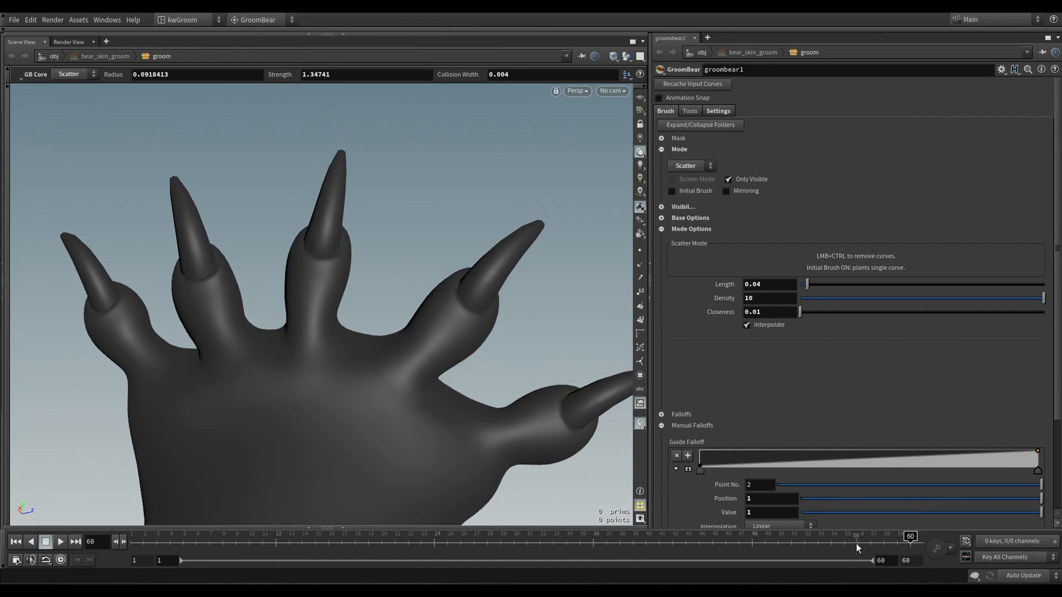
pyautogui.moveTo(857, 548)
pyautogui.mouseDown()
pyautogui.moveTo(654, 545)
pyautogui.moveTo(912, 545)
pyautogui.mouseUp()
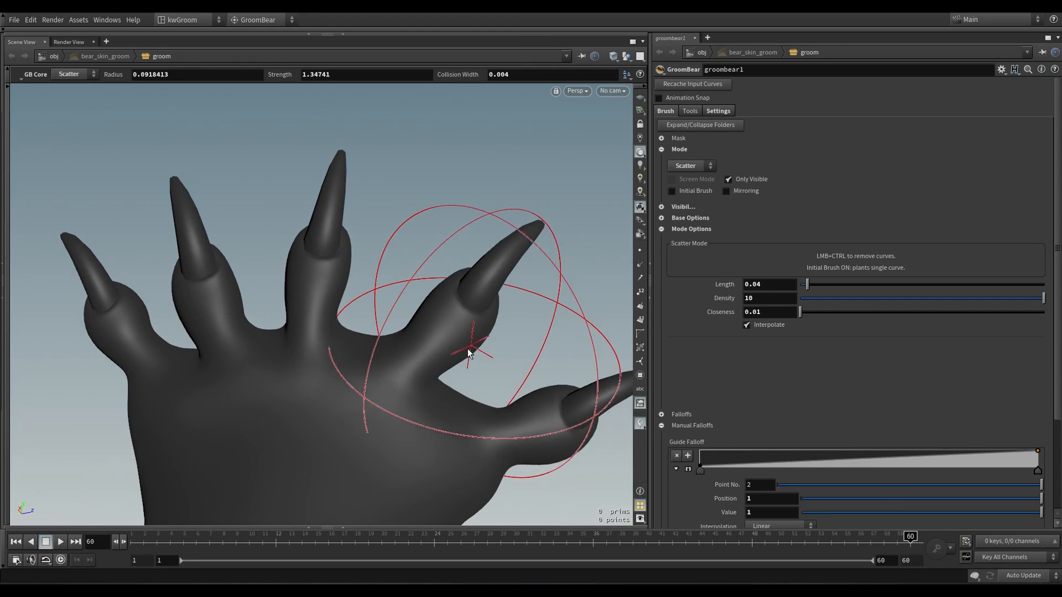
# Reduce the Scatter brush radius to 0.0165749 and scatter curves around one finger of the outstretched paw
pyautogui.scroll(-10, 469, 348)
pyautogui.moveTo(476, 351)
pyautogui.mouseDown()
pyautogui.moveTo(387, 354)
pyautogui.moveTo(525, 324)
pyautogui.moveTo(496, 345)
pyautogui.moveTo(566, 341)
pyautogui.moveTo(393, 376)
pyautogui.mouseUp()
pyautogui.moveTo(392, 376)
pyautogui.mouseDown()
pyautogui.moveTo(360, 363)
pyautogui.moveTo(409, 376)
pyautogui.mouseUp()
pyautogui.moveTo(409, 376)
pyautogui.mouseDown()
pyautogui.moveTo(367, 406)
pyautogui.moveTo(287, 418)
pyautogui.moveTo(377, 389)
pyautogui.moveTo(354, 394)
pyautogui.mouseUp()
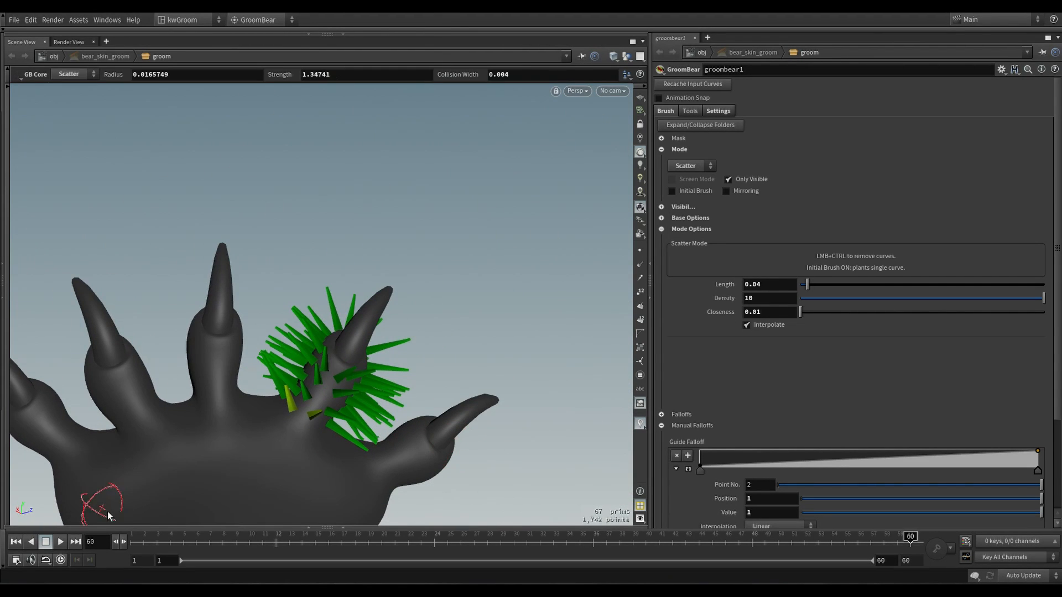
# Enable Animation Snap for the groom with the scattered finger curves in view
pyautogui.moveTo(887, 546); pyautogui.dragTo(911, 548)
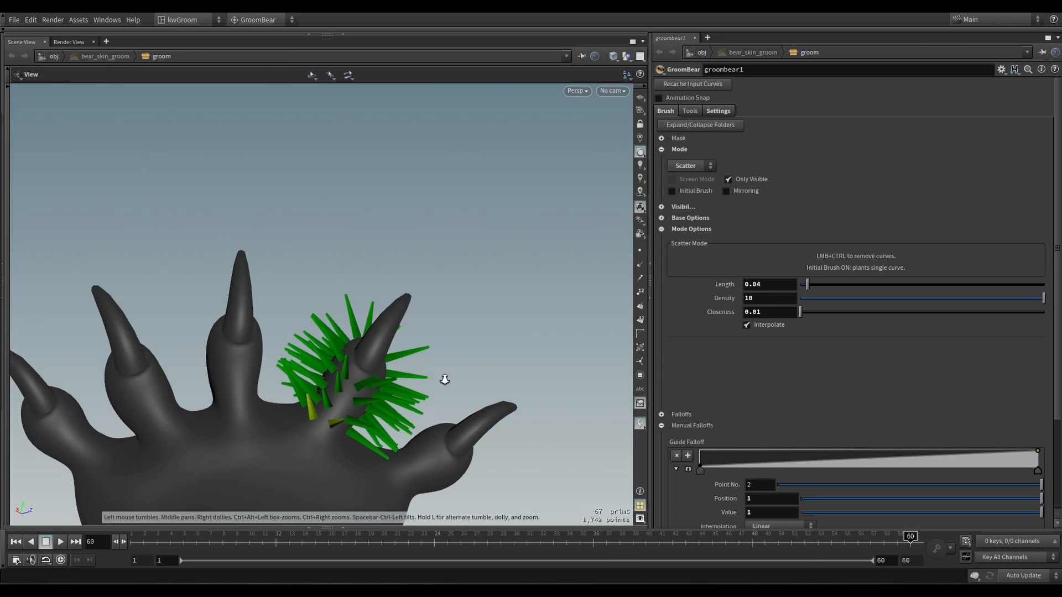
pyautogui.moveTo(443, 374)
pyautogui.keyDown('alt'); pyautogui.mouseDown()
pyautogui.moveTo(310, 368)
pyautogui.moveTo(349, 364)
pyautogui.mouseUp(); pyautogui.keyUp('alt')
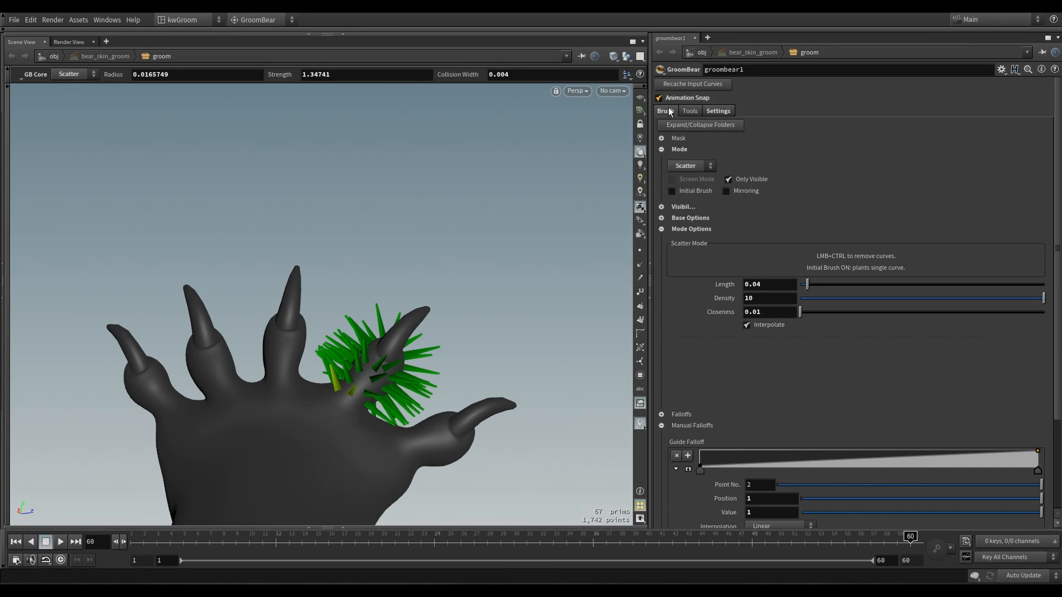
pyautogui.moveTo(887, 546)
pyautogui.mouseDown()
pyautogui.moveTo(437, 547)
pyautogui.moveTo(1056, 562)
pyautogui.mouseUp()
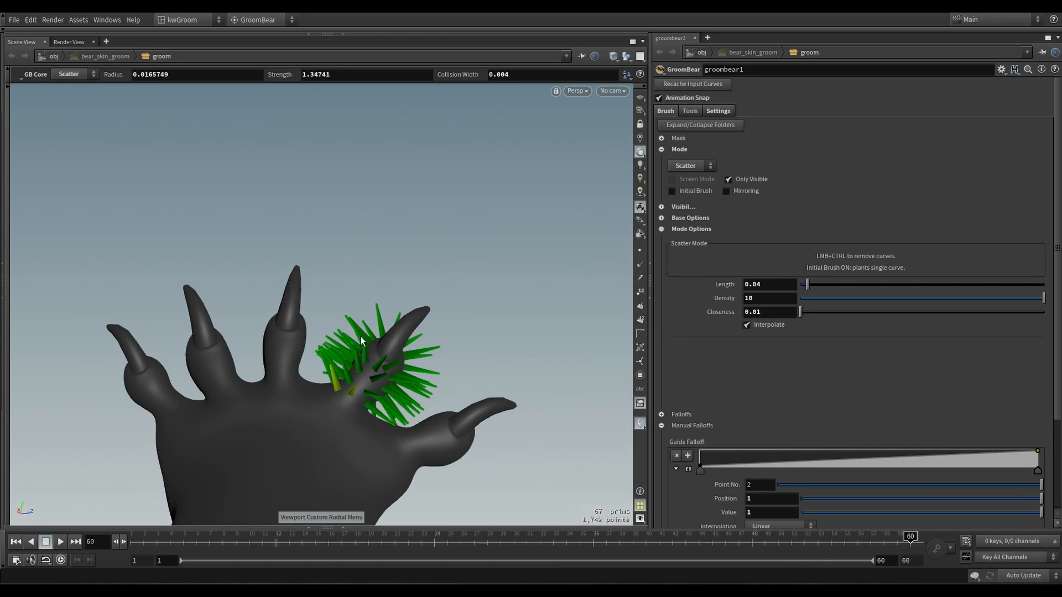
# Switch to the Shape brush with a radius of 0.0504058 and comb the finger's curves toward the claw
pyautogui.press('s')
pyautogui.scroll(5, 387, 359)
pyautogui.moveTo(405, 331)
pyautogui.keyDown('alt'); pyautogui.mouseDown()
pyautogui.moveTo(436, 378)
pyautogui.moveTo(465, 332)
pyautogui.mouseUp(); pyautogui.keyUp('alt')
pyautogui.press('c')
pyautogui.click(412, 326)
pyautogui.moveTo(401, 349)
pyautogui.mouseDown()
pyautogui.moveTo(386, 353)
pyautogui.moveTo(407, 331)
pyautogui.moveTo(434, 370)
pyautogui.moveTo(367, 332)
pyautogui.moveTo(409, 412)
pyautogui.moveTo(425, 410)
pyautogui.moveTo(393, 355)
pyautogui.moveTo(340, 362)
pyautogui.mouseUp()
pyautogui.moveTo(475, 381)
pyautogui.keyDown('alt'); pyautogui.mouseDown()
pyautogui.moveTo(346, 381)
pyautogui.moveTo(450, 327)
pyautogui.moveTo(486, 426)
pyautogui.moveTo(446, 408)
pyautogui.moveTo(504, 390)
pyautogui.moveTo(455, 355)
pyautogui.mouseUp(); pyautogui.keyUp('alt')
# Scrub the animation to frame 47 and back to 60, and undo the resulting changes to the finger's curves
pyautogui.moveTo(909, 541)
pyautogui.mouseDown()
pyautogui.moveTo(654, 553)
pyautogui.moveTo(934, 547)
pyautogui.mouseUp()
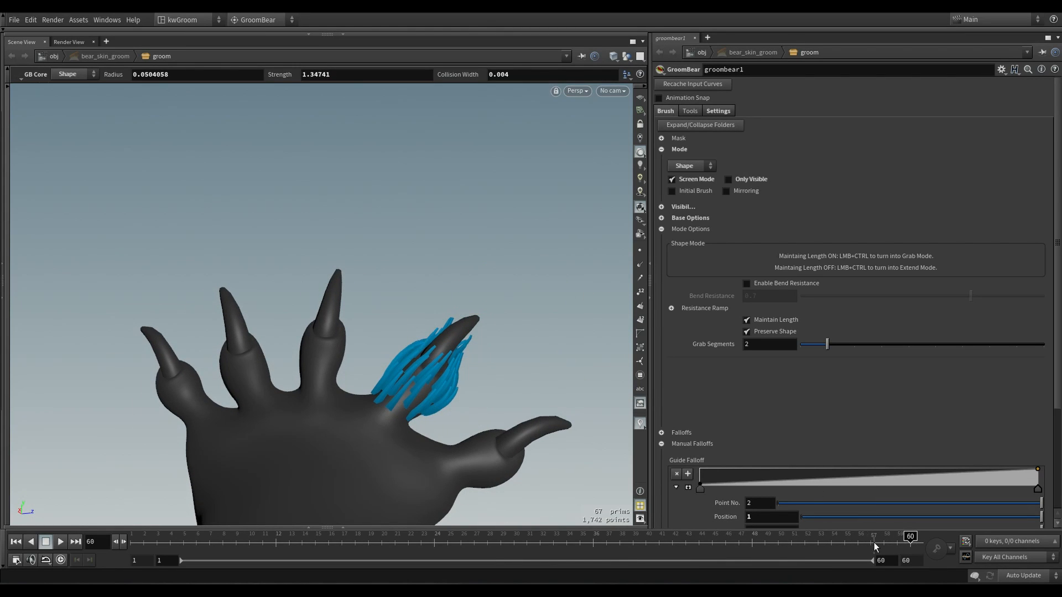
pyautogui.moveTo(906, 544); pyautogui.dragTo(727, 548)
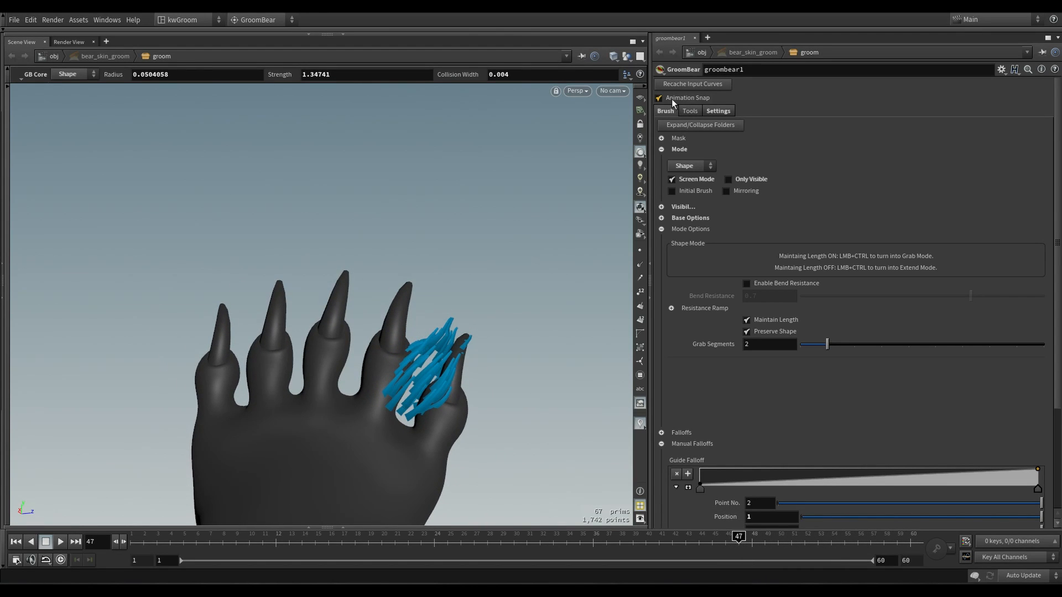
pyautogui.moveTo(740, 543); pyautogui.dragTo(910, 549)
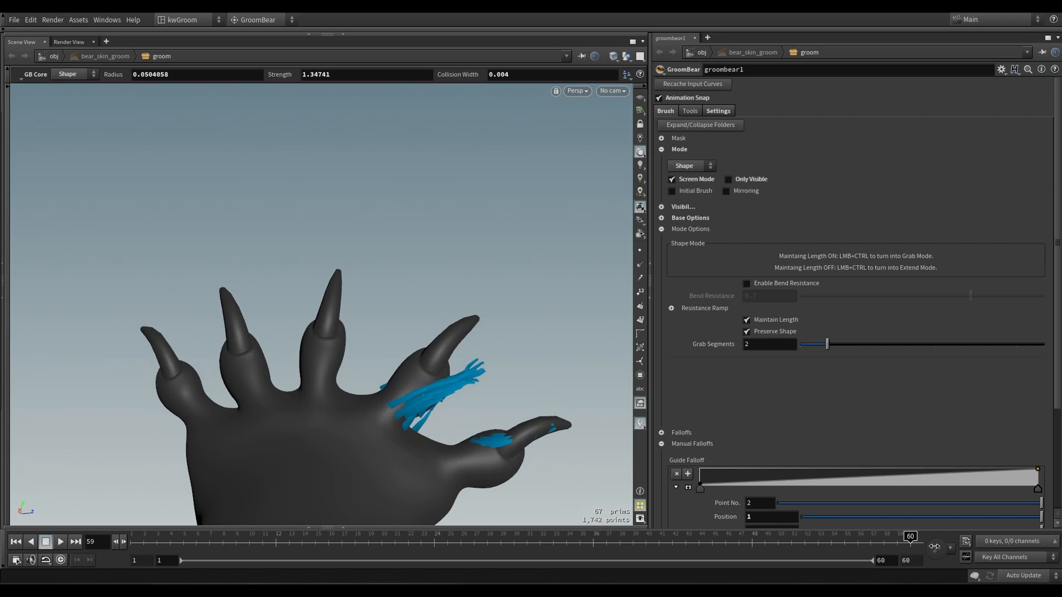
pyautogui.hotkey('ctrl', 'z')
pyautogui.hotkey('ctrl', 'z')
pyautogui.hotkey('ctrl', 'z')
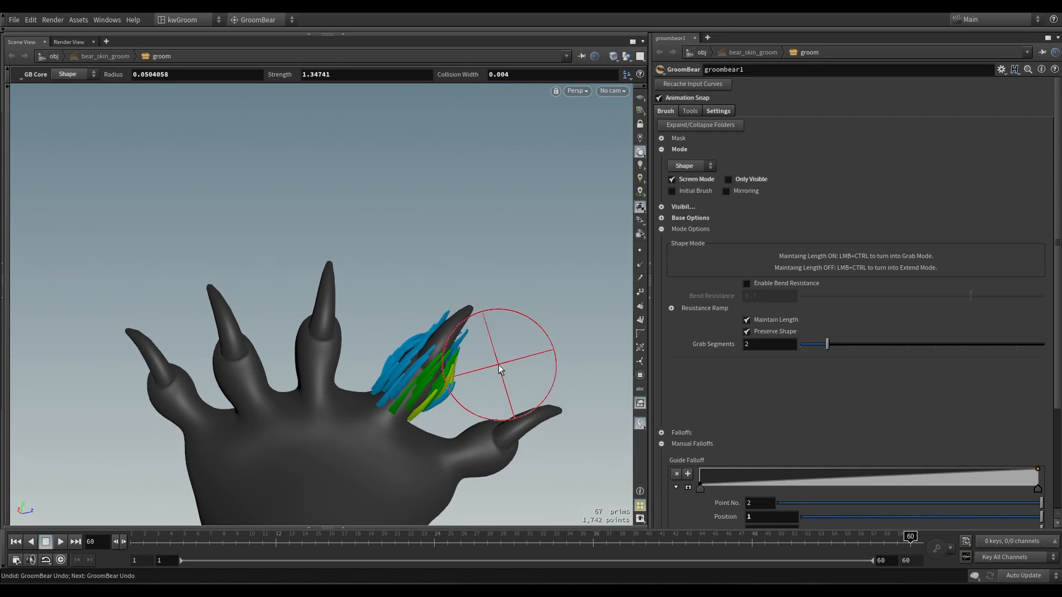
# Scrub the animation back and forth and return to frame 1, checking from several angles how the combed curves follow the paw
pyautogui.moveTo(895, 541)
pyautogui.mouseDown()
pyautogui.moveTo(852, 542)
pyautogui.moveTo(914, 545)
pyautogui.moveTo(514, 545)
pyautogui.mouseUp()
pyautogui.moveTo(506, 452)
pyautogui.keyDown('alt'); pyautogui.mouseDown()
pyautogui.moveTo(380, 399)
pyautogui.moveTo(455, 373)
pyautogui.moveTo(410, 402)
pyautogui.moveTo(408, 368)
pyautogui.moveTo(344, 427)
pyautogui.moveTo(350, 407)
pyautogui.moveTo(400, 416)
pyautogui.mouseUp(); pyautogui.keyUp('alt')
pyautogui.moveTo(519, 537); pyautogui.dragTo(912, 539)
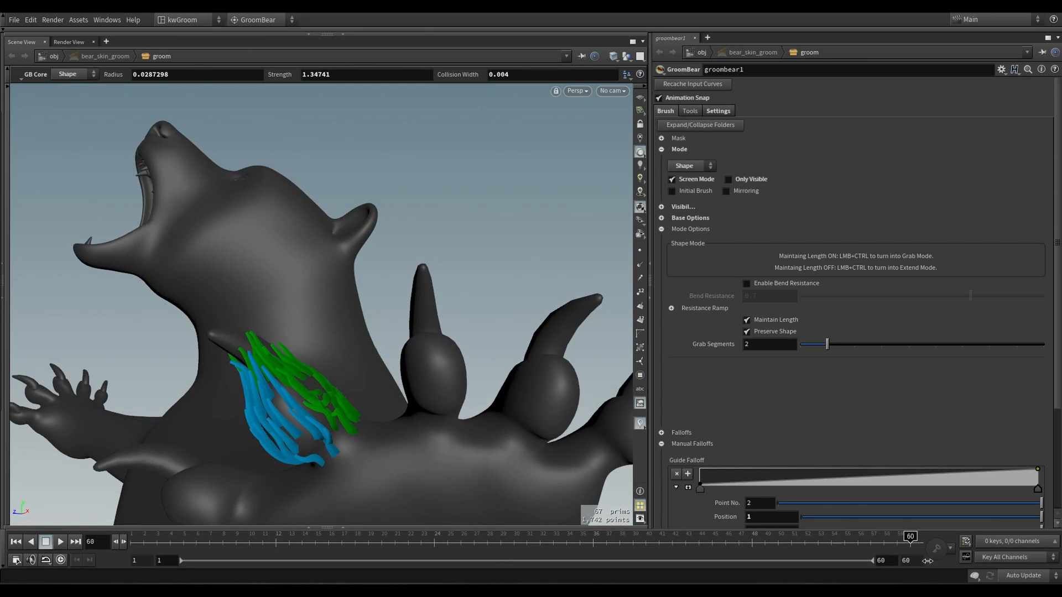
pyautogui.moveTo(359, 368)
pyautogui.keyDown('alt'); pyautogui.mouseDown()
pyautogui.moveTo(296, 422)
pyautogui.moveTo(355, 409)
pyautogui.moveTo(351, 379)
pyautogui.moveTo(427, 377)
pyautogui.moveTo(346, 370)
pyautogui.moveTo(353, 360)
pyautogui.moveTo(358, 376)
pyautogui.mouseUp(); pyautogui.keyUp('alt')
pyautogui.scroll(5, 367, 379)
pyautogui.scroll(-5, 427, 377)
pyautogui.moveTo(884, 542); pyautogui.dragTo(135, 514)
# Scatter curves across the bear's forehead from one ear to the other with the Scatter brush
pyautogui.keyDown('alt'); pyautogui.moveTo(332, 376); pyautogui.dragTo(277, 354); pyautogui.keyUp('alt')
pyautogui.keyDown('alt'); pyautogui.moveTo(276, 354); pyautogui.dragTo(360, 310, button='right'); pyautogui.keyUp('alt')
pyautogui.keyDown('alt'); pyautogui.moveTo(360, 311); pyautogui.dragTo(322, 358); pyautogui.keyUp('alt')
pyautogui.keyDown('alt'); pyautogui.moveTo(322, 358); pyautogui.dragTo(269, 380, button='right'); pyautogui.keyUp('alt')
pyautogui.keyDown('alt'); pyautogui.moveTo(270, 380); pyautogui.dragTo(380, 370); pyautogui.keyUp('alt')
pyautogui.keyDown('alt'); pyautogui.moveTo(379, 370); pyautogui.dragTo(349, 332, button='right'); pyautogui.keyUp('alt')
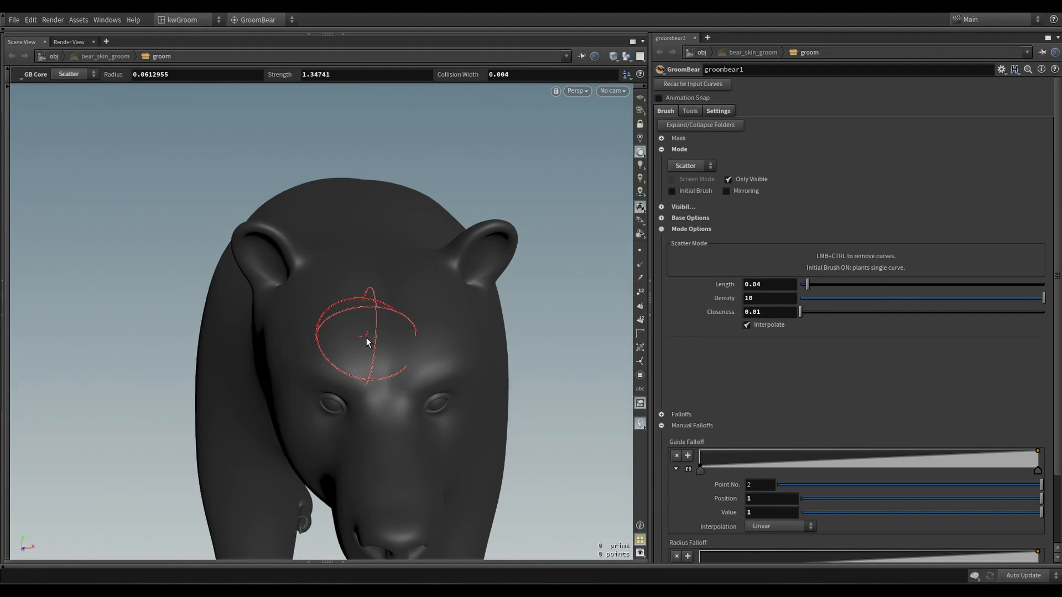
pyautogui.moveTo(350, 337)
pyautogui.keyDown('alt'); pyautogui.mouseDown()
pyautogui.moveTo(360, 339)
pyautogui.moveTo(319, 341)
pyautogui.moveTo(293, 317)
pyautogui.mouseUp(); pyautogui.keyUp('alt')
pyautogui.moveTo(347, 297); pyautogui.dragTo(350, 297)
pyautogui.keyDown('alt'); pyautogui.moveTo(350, 298); pyautogui.dragTo(313, 313); pyautogui.keyUp('alt')
pyautogui.moveTo(408, 274); pyautogui.dragTo(430, 283)
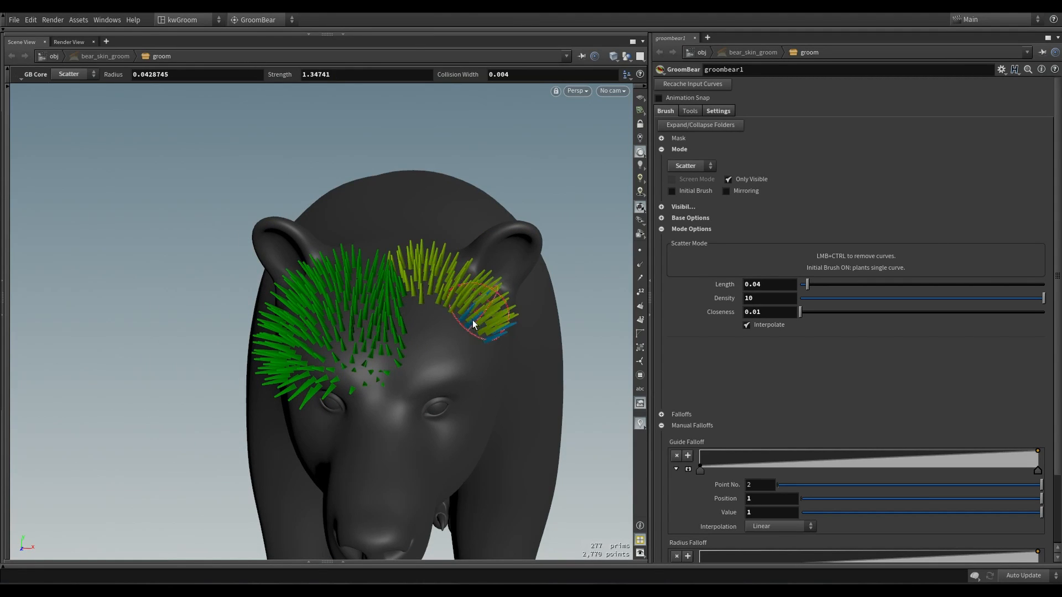
pyautogui.moveTo(447, 345); pyautogui.dragTo(470, 347)
# Set the mask to the Affected curves of the last scatter stroke and comb them sideways with the Shape brush
pyautogui.press('c')
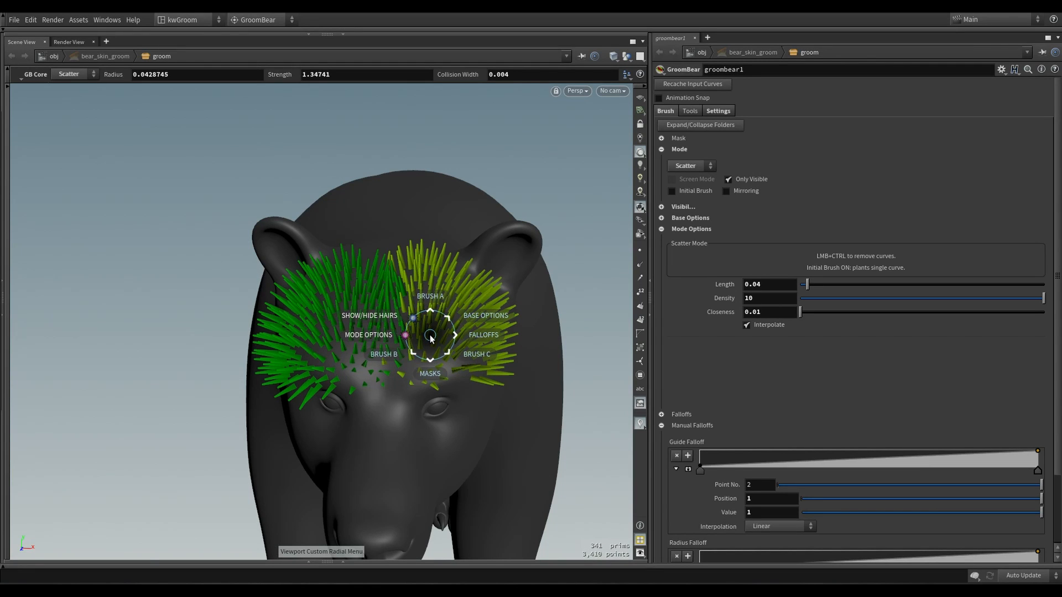
pyautogui.click(435, 375)
pyautogui.click(450, 387)
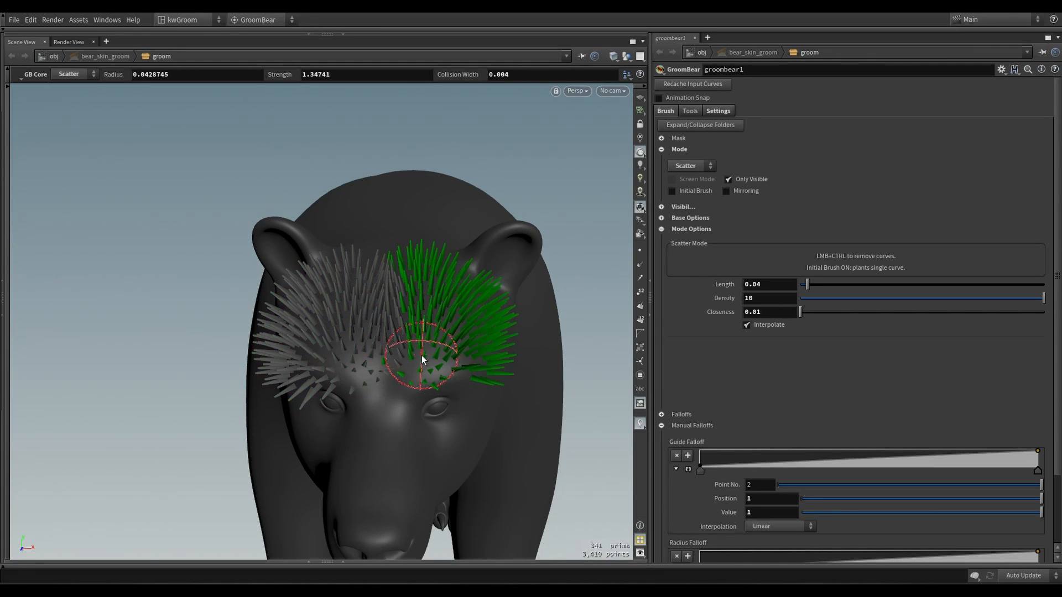
pyautogui.press('c')
pyautogui.click(393, 306)
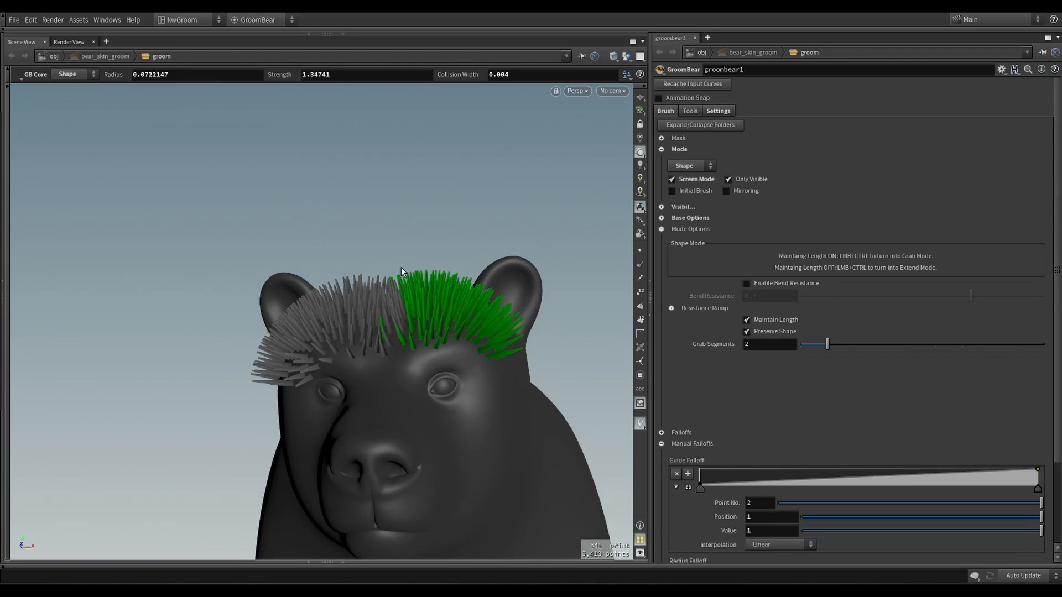
pyautogui.moveTo(437, 283)
pyautogui.mouseDown()
pyautogui.moveTo(473, 298)
pyautogui.moveTo(516, 369)
pyautogui.moveTo(454, 338)
pyautogui.mouseUp()
# Limit the mask to the Activated curves near the ear and reshape them with the Shape brush
pyautogui.press('c')
pyautogui.click(454, 376)
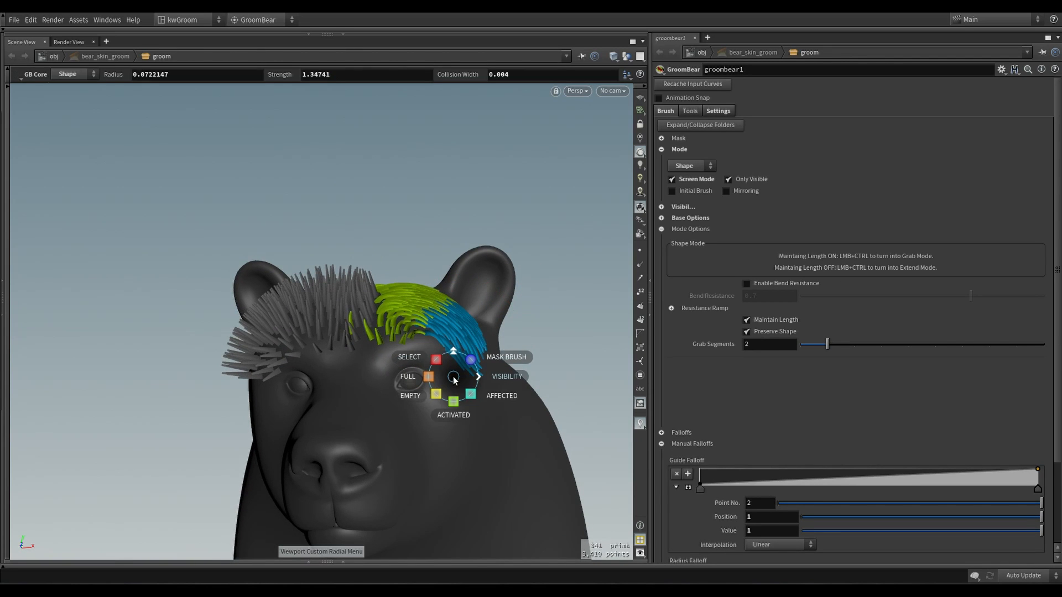
pyautogui.click(454, 401)
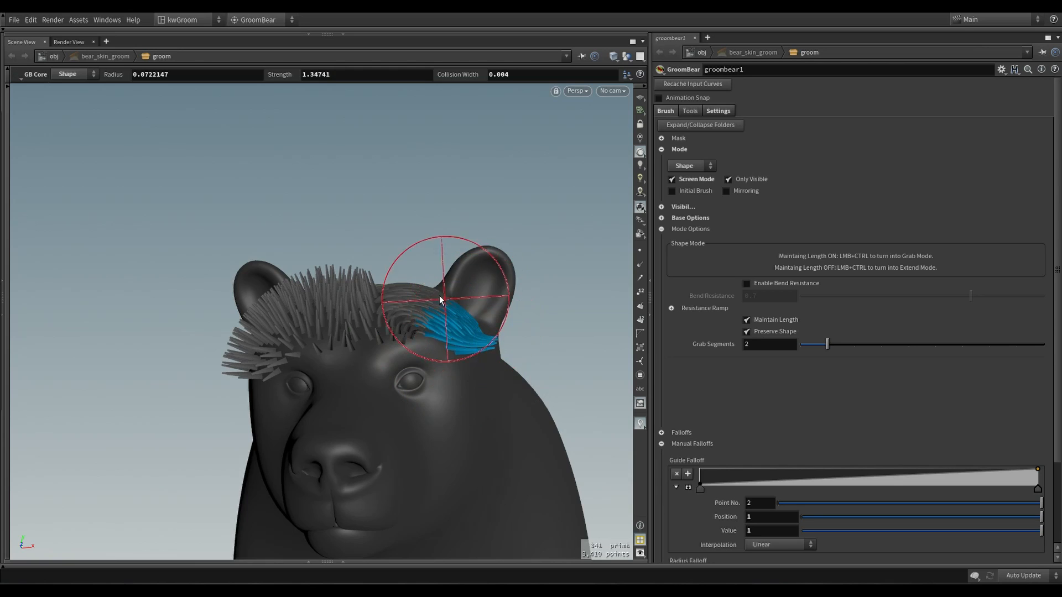
pyautogui.moveTo(439, 295)
pyautogui.mouseDown()
pyautogui.moveTo(456, 345)
pyautogui.moveTo(434, 330)
pyautogui.mouseUp()
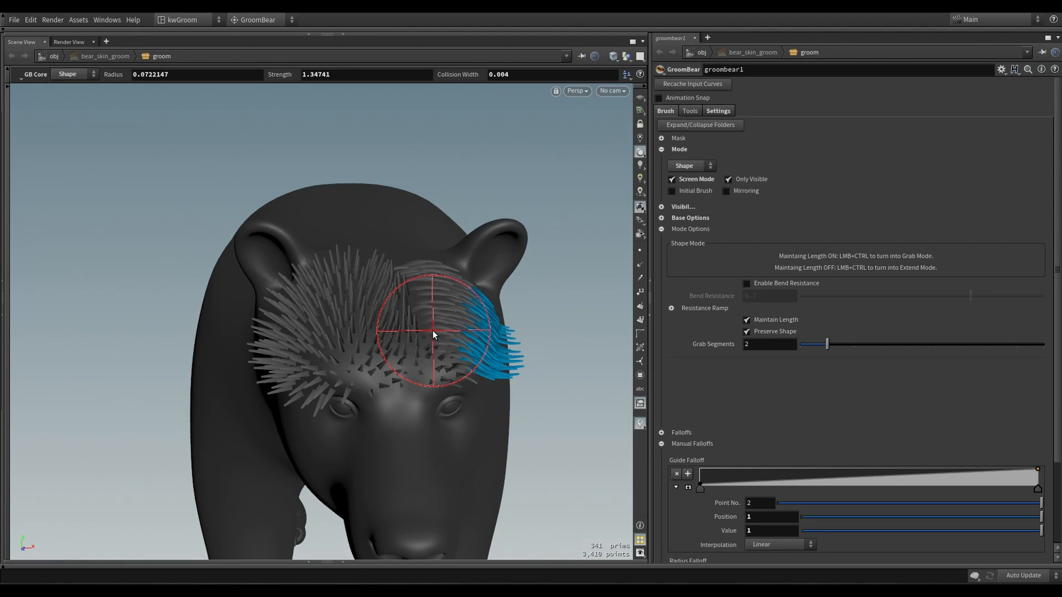
# Set the mask of the forehead curves to Empty
pyautogui.press('c')
pyautogui.click(434, 369)
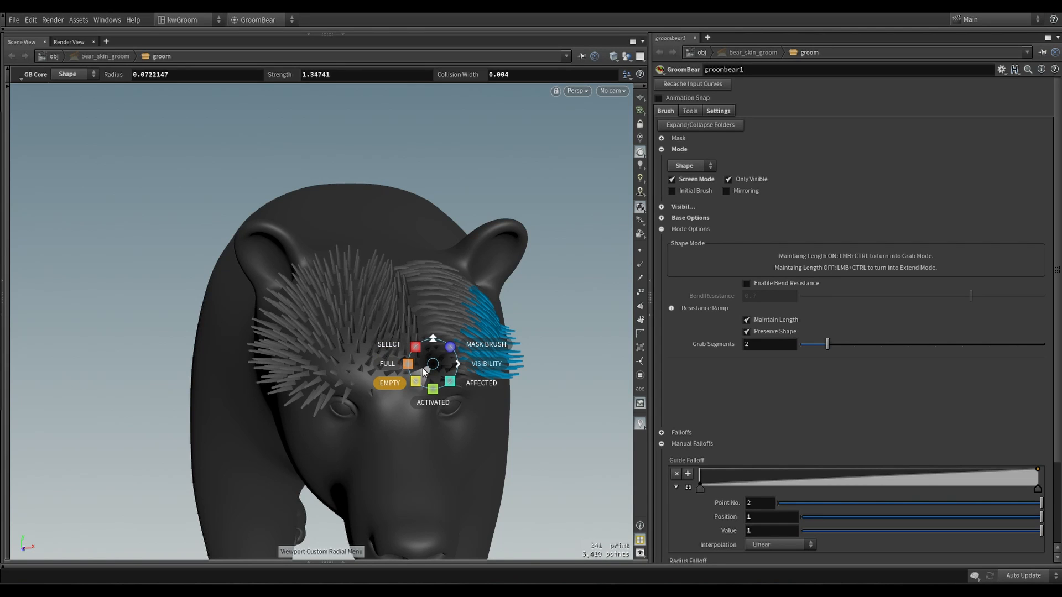
pyautogui.click(422, 367)
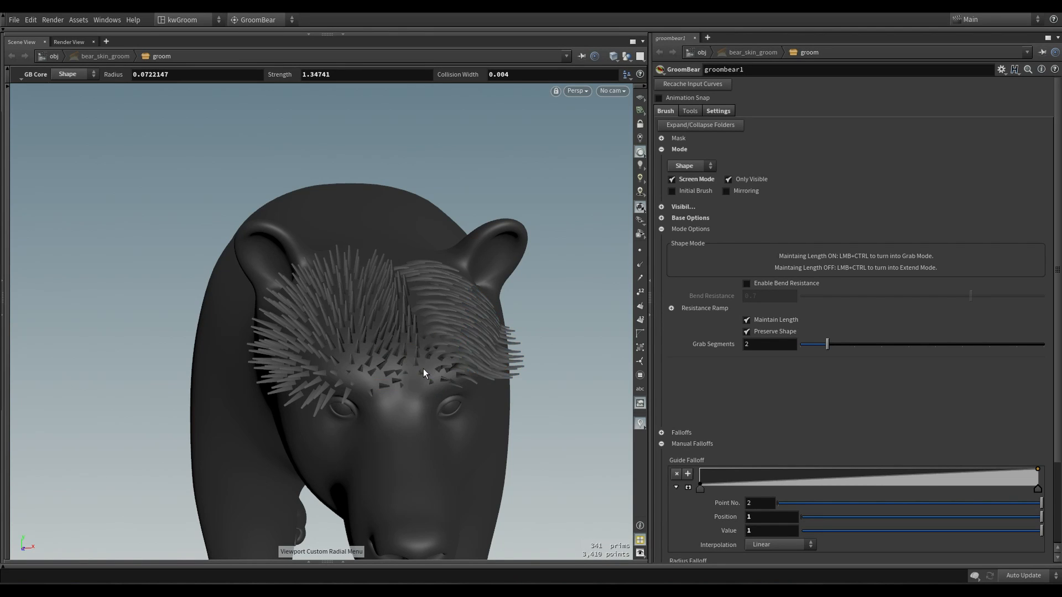
# Switch to the Draw brush and draw several long whisker curves outward from the side of the muzzle
pyautogui.press('c')
pyautogui.click(427, 334)
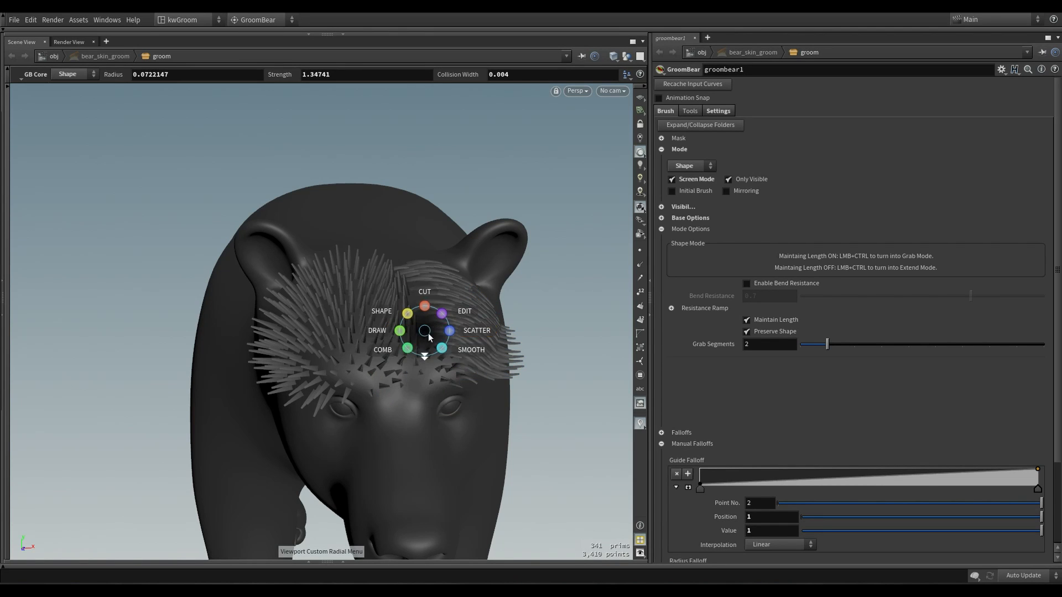
pyautogui.click(403, 331)
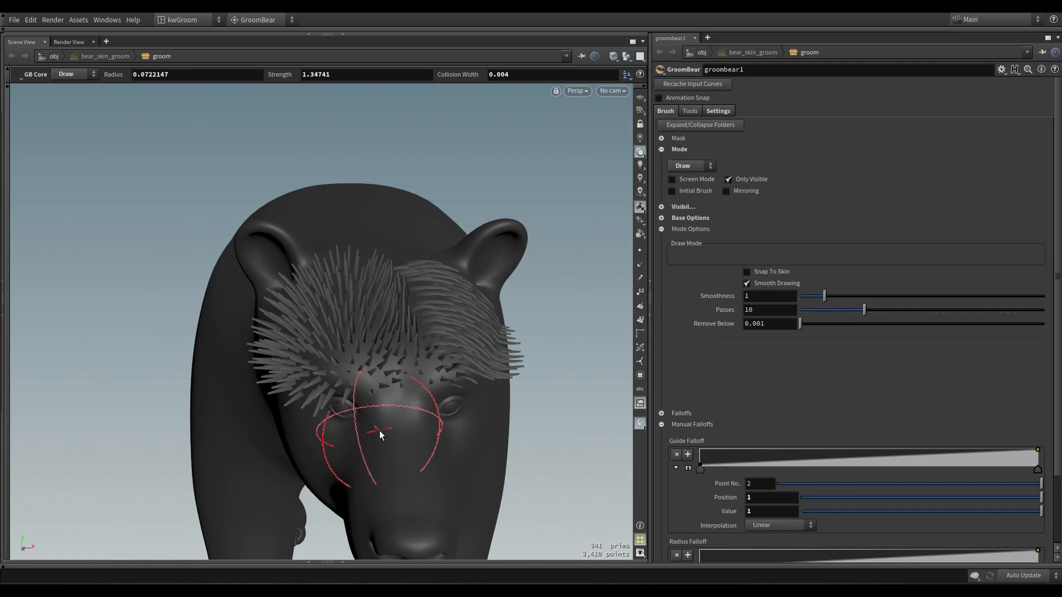
pyautogui.moveTo(380, 430)
pyautogui.mouseDown()
pyautogui.moveTo(310, 478)
pyautogui.moveTo(247, 500)
pyautogui.moveTo(318, 498)
pyautogui.mouseUp()
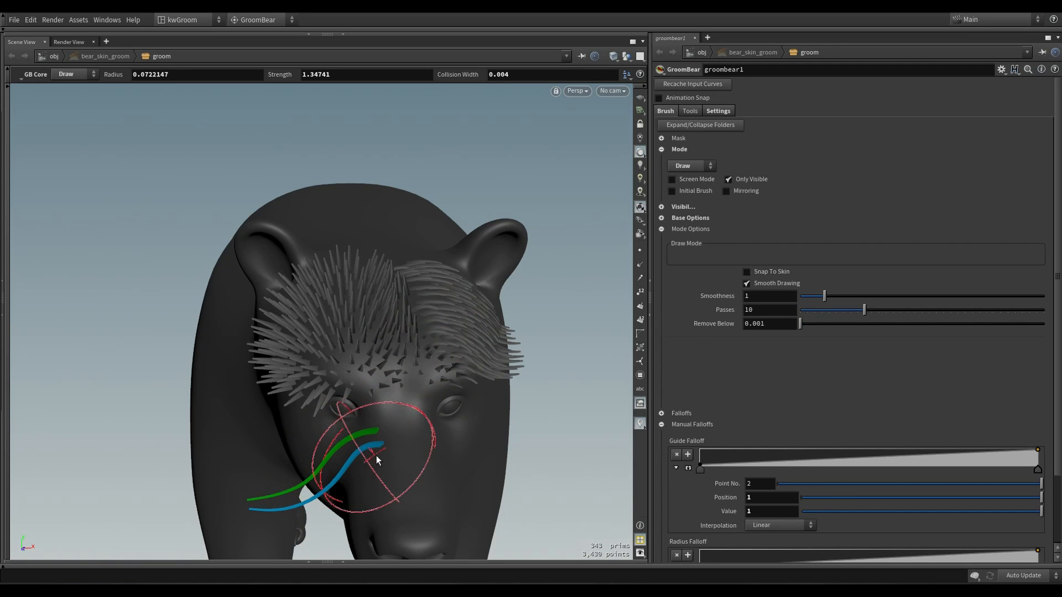
pyautogui.moveTo(376, 456)
pyautogui.mouseDown()
pyautogui.moveTo(254, 525)
pyautogui.moveTo(273, 528)
pyautogui.mouseUp()
pyautogui.moveTo(394, 476); pyautogui.dragTo(324, 519)
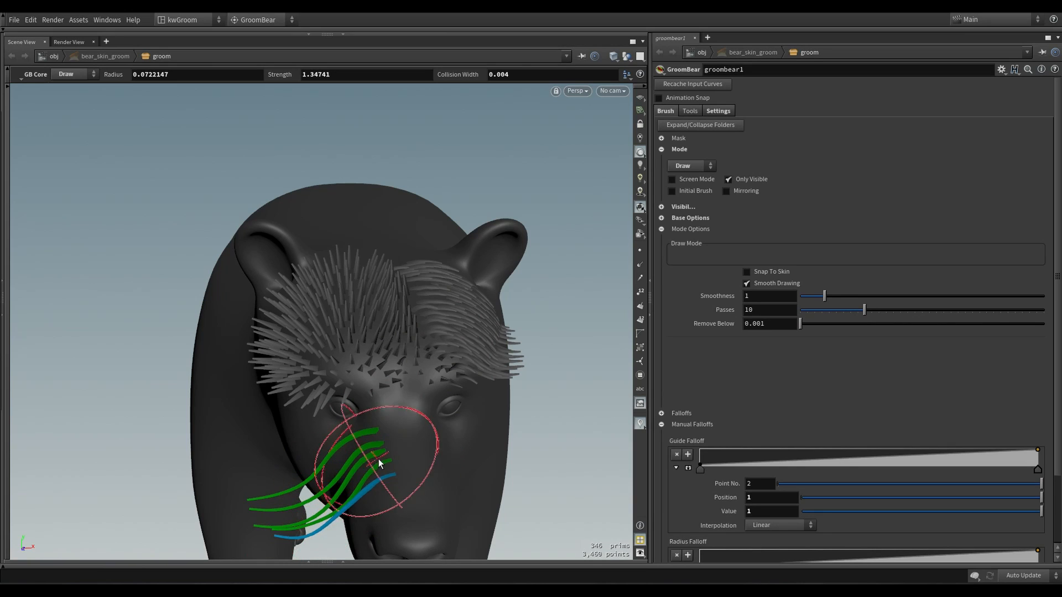
# Use the mask's Select option to make the forehead curves editable and leave out the drawn whiskers
pyautogui.click(376, 502)
pyautogui.click(357, 495)
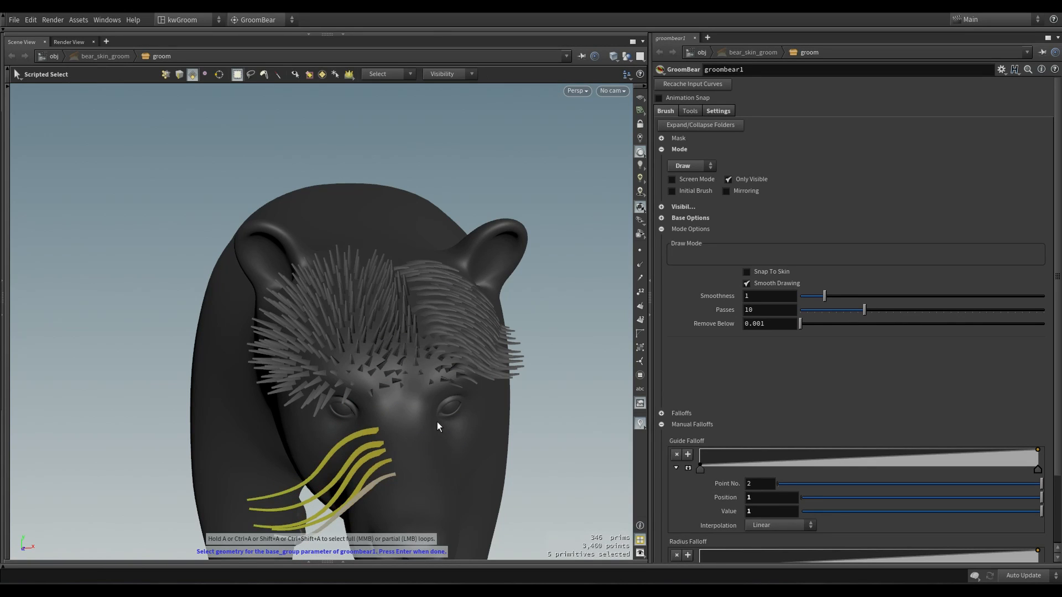
pyautogui.press('Return')
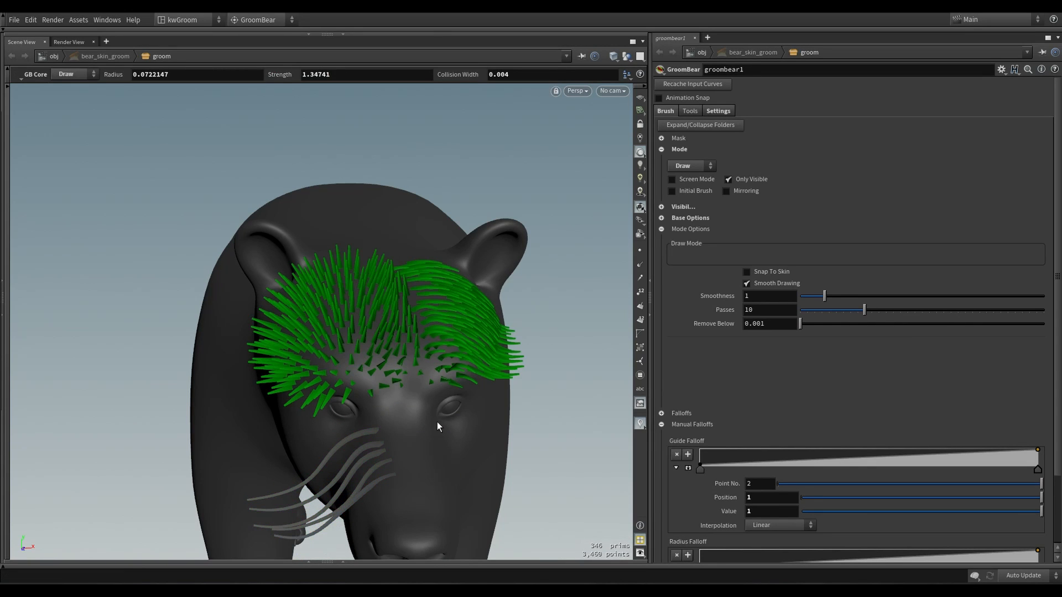
# Reopen the mask selection, lasso the uncombed curves on one side of the forehead, adjust the selection to include the whiskers, and confirm it
pyautogui.press('c')
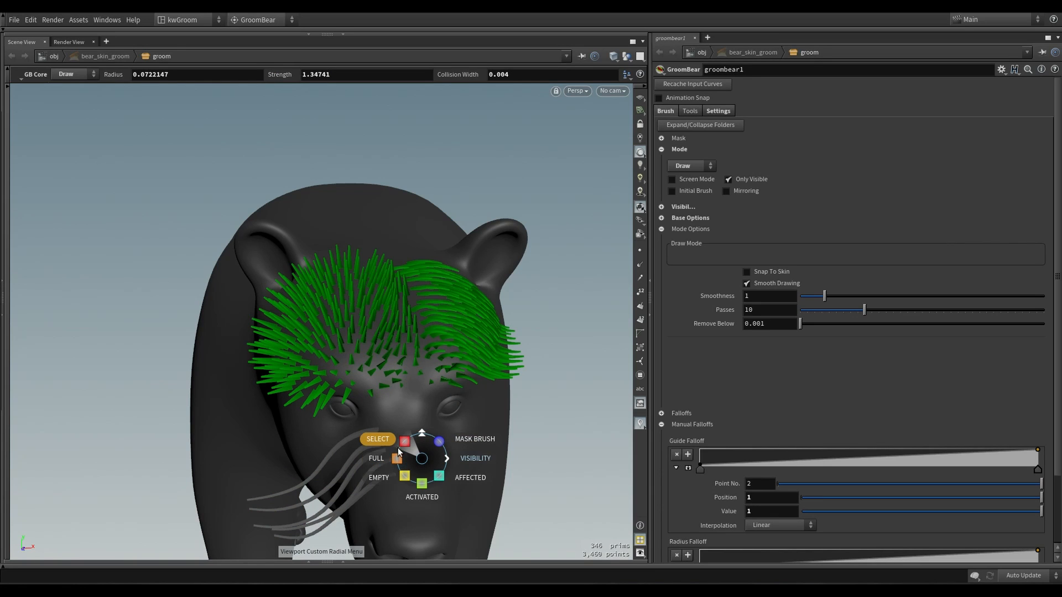
pyautogui.click(397, 447)
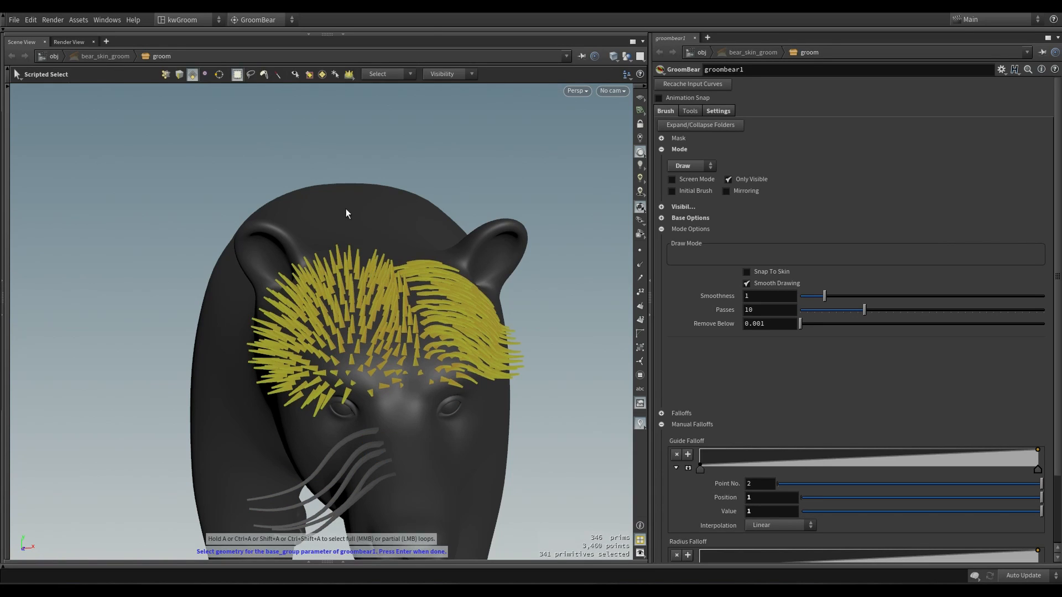
pyautogui.click(250, 74)
pyautogui.moveTo(301, 224)
pyautogui.mouseDown()
pyautogui.moveTo(204, 301)
pyautogui.moveTo(366, 338)
pyautogui.mouseUp()
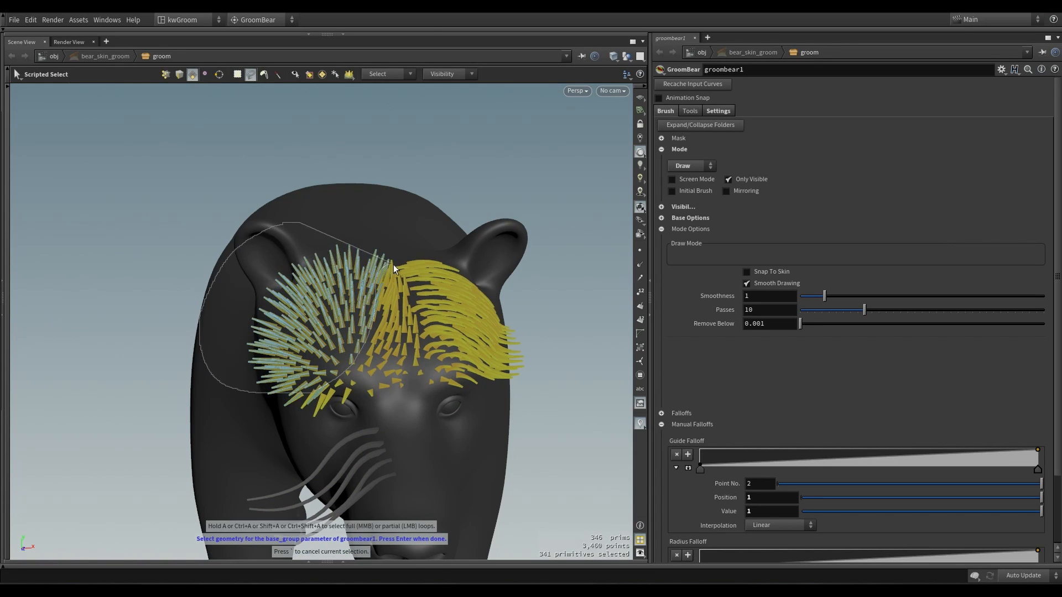
pyautogui.moveTo(518, 297); pyautogui.dragTo(517, 297)
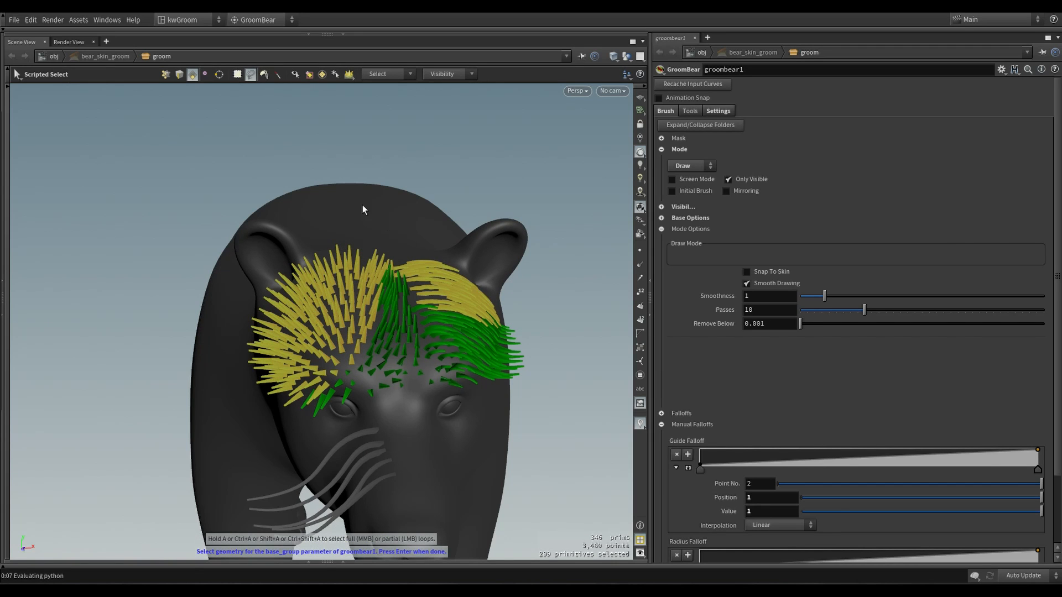
pyautogui.click(295, 74)
pyautogui.moveTo(280, 316)
pyautogui.mouseDown()
pyautogui.moveTo(245, 462)
pyautogui.moveTo(399, 368)
pyautogui.moveTo(230, 386)
pyautogui.moveTo(301, 394)
pyautogui.mouseUp()
pyautogui.press('Return')
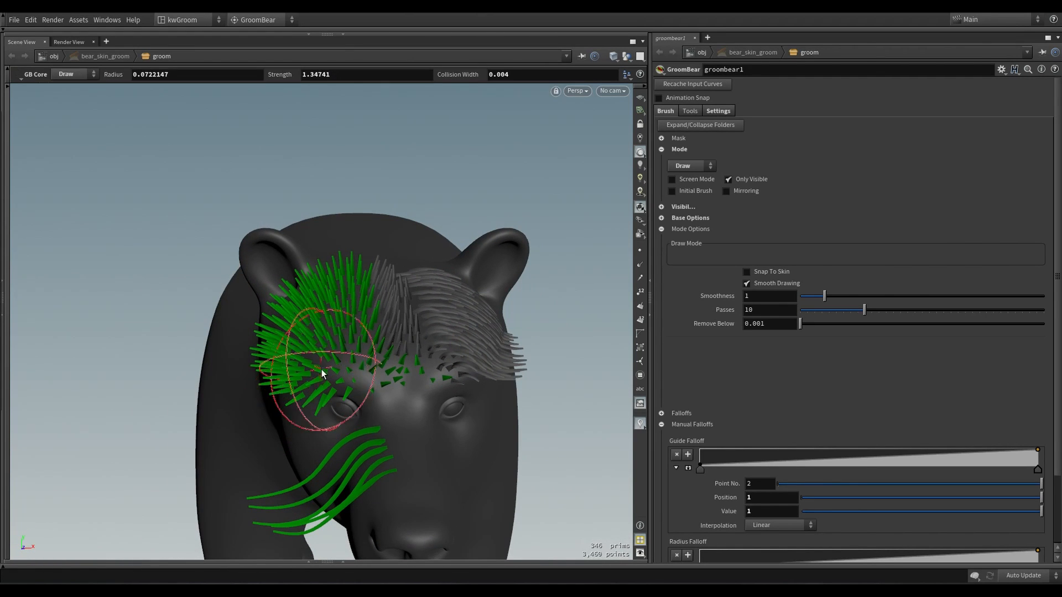
# Switch to the Mask brush, paint the combed forehead curves into the mask, and erase the mask from the whiskers and forehead
pyautogui.press('c')
pyautogui.click(334, 404)
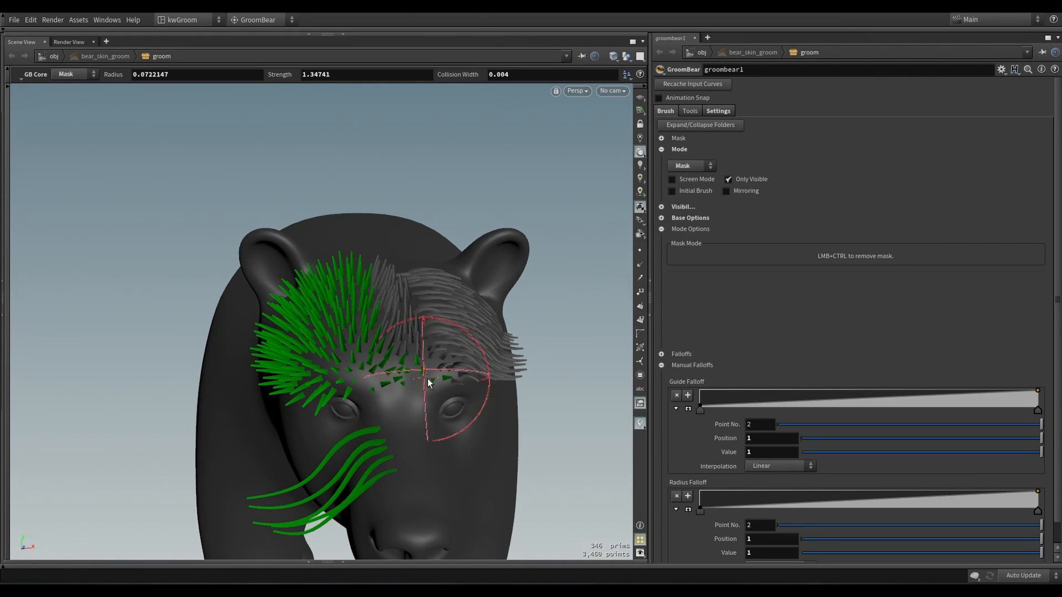
pyautogui.scroll(-2, 479, 367)
pyautogui.moveTo(479, 367)
pyautogui.mouseDown()
pyautogui.moveTo(361, 366)
pyautogui.moveTo(393, 353)
pyautogui.mouseUp()
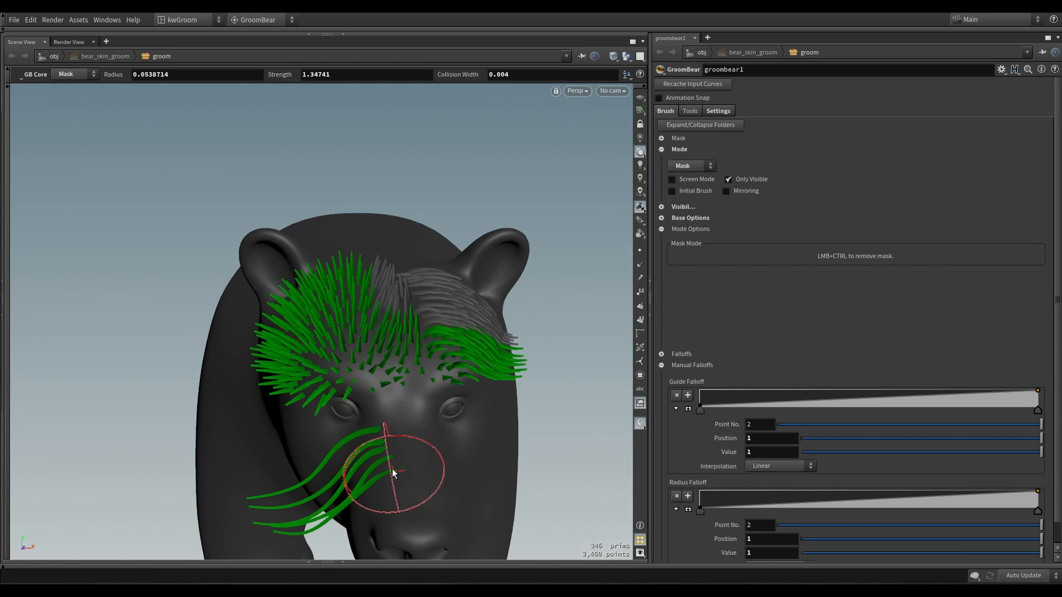
pyautogui.moveTo(394, 473)
pyautogui.keyDown('ctrl'); pyautogui.mouseDown()
pyautogui.moveTo(350, 301)
pyautogui.moveTo(317, 353)
pyautogui.mouseUp(); pyautogui.keyUp('ctrl')
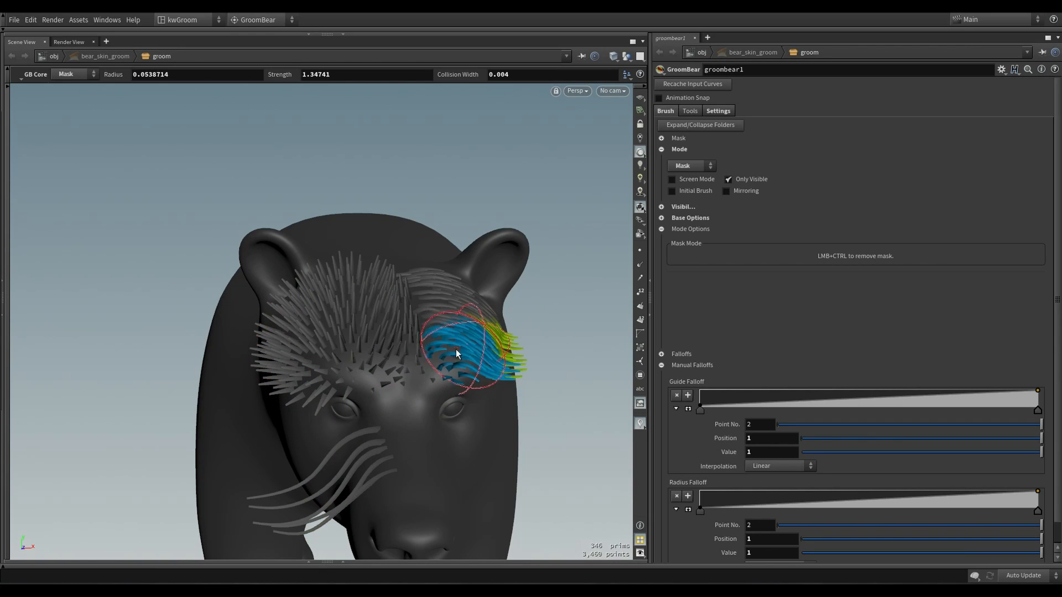
# Enable Screen Mode for the Mask brush and paint all the uncombed forehead curves on one side into the mask
pyautogui.moveTo(456, 349)
pyautogui.keyDown('alt'); pyautogui.mouseDown()
pyautogui.moveTo(363, 348)
pyautogui.moveTo(404, 351)
pyautogui.moveTo(353, 371)
pyautogui.mouseUp(); pyautogui.keyUp('alt')
pyautogui.press('c')
pyautogui.click(411, 349)
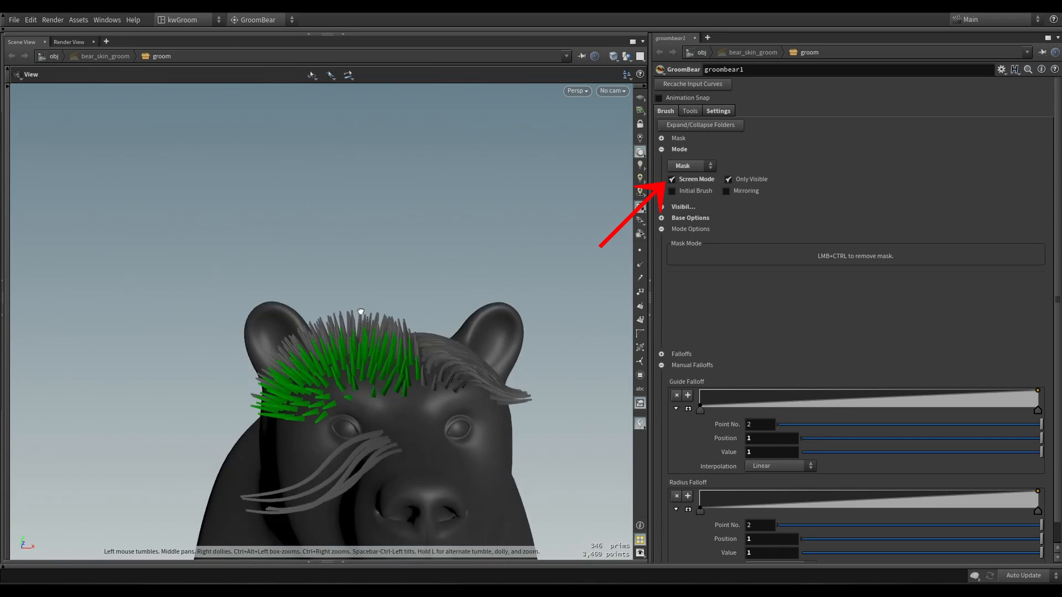
pyautogui.moveTo(353, 348)
pyautogui.mouseDown()
pyautogui.moveTo(365, 311)
pyautogui.moveTo(387, 353)
pyautogui.moveTo(372, 379)
pyautogui.mouseUp()
pyautogui.moveTo(509, 299)
pyautogui.mouseDown()
pyautogui.moveTo(474, 258)
pyautogui.moveTo(415, 320)
pyautogui.moveTo(414, 344)
pyautogui.mouseUp()
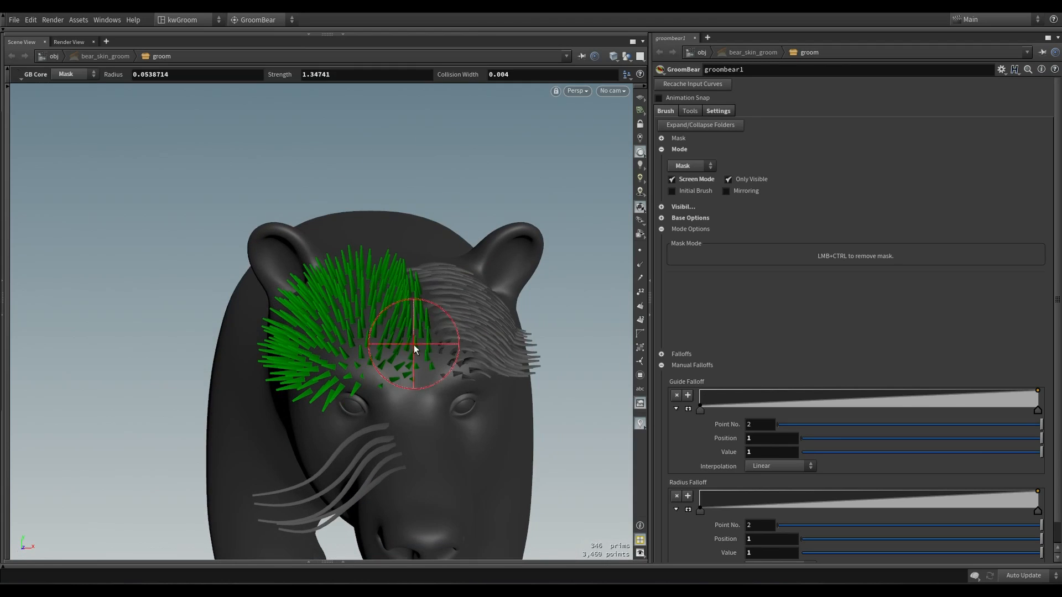
# Switch to the Scale brush and lengthen the masked forehead curves with a target length of 0.2
pyautogui.press('c')
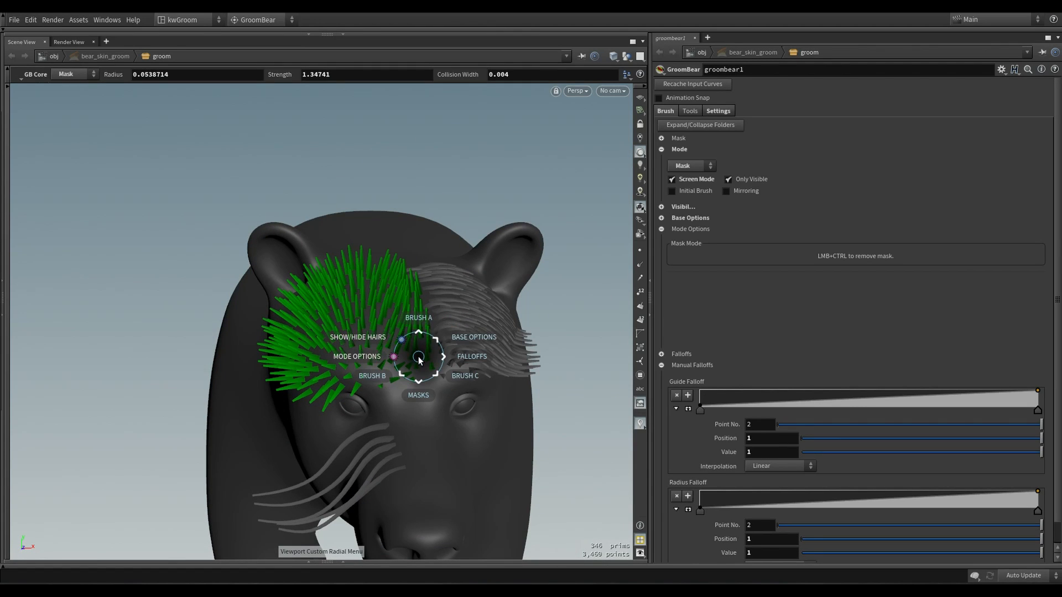
pyautogui.moveTo(386, 380)
pyautogui.click(386, 353)
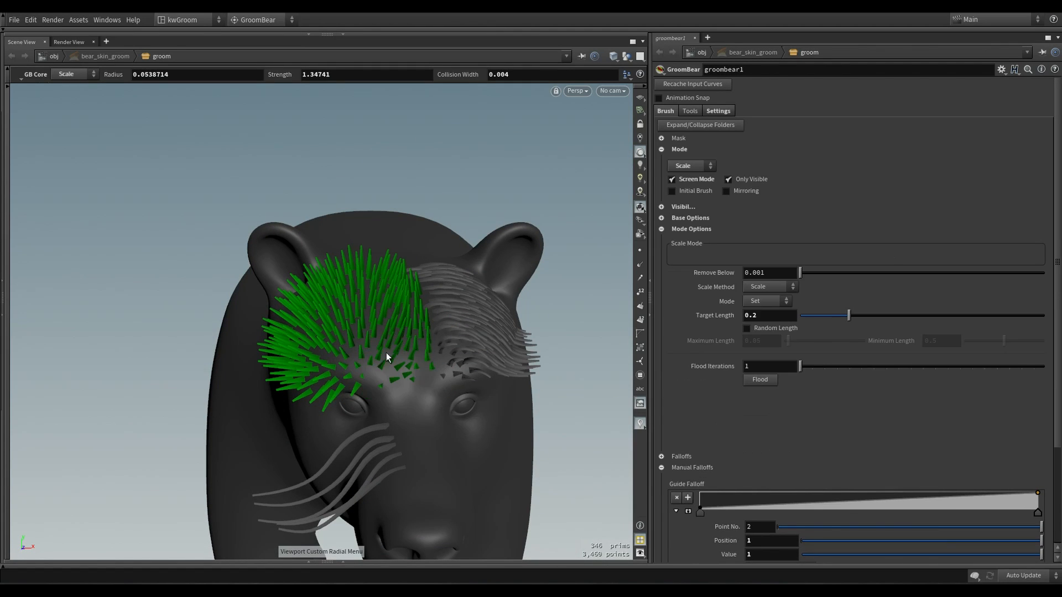
pyautogui.press('c')
pyautogui.click(333, 337)
pyautogui.keyDown('alt'); pyautogui.moveTo(334, 337); pyautogui.dragTo(355, 341); pyautogui.keyUp('alt')
# Switch to the Force brush and enable Bend Resistance
pyautogui.press('c')
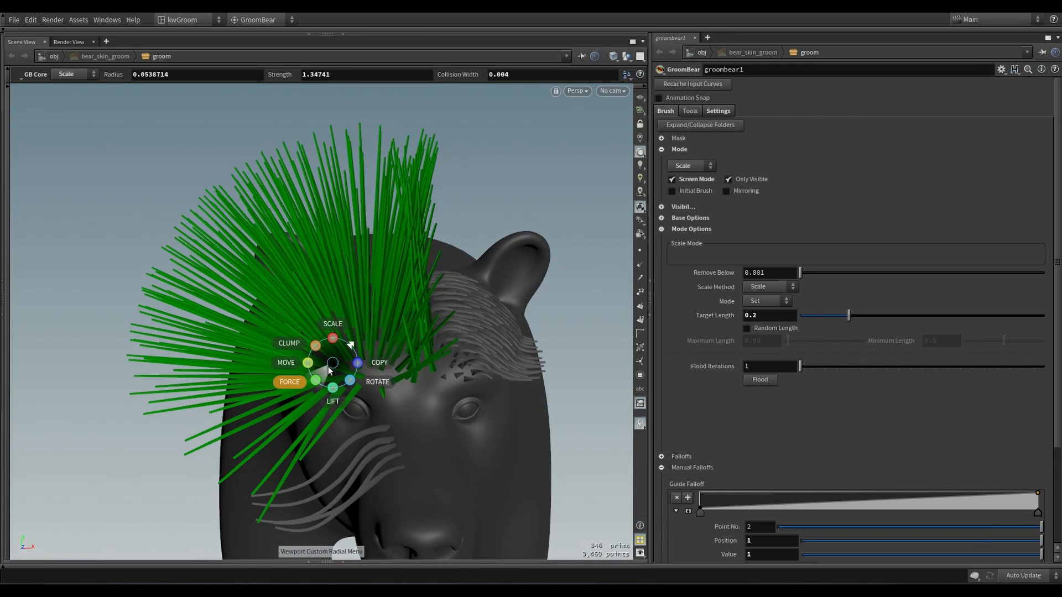
pyautogui.click(350, 361)
pyautogui.press('c')
pyautogui.click(747, 324)
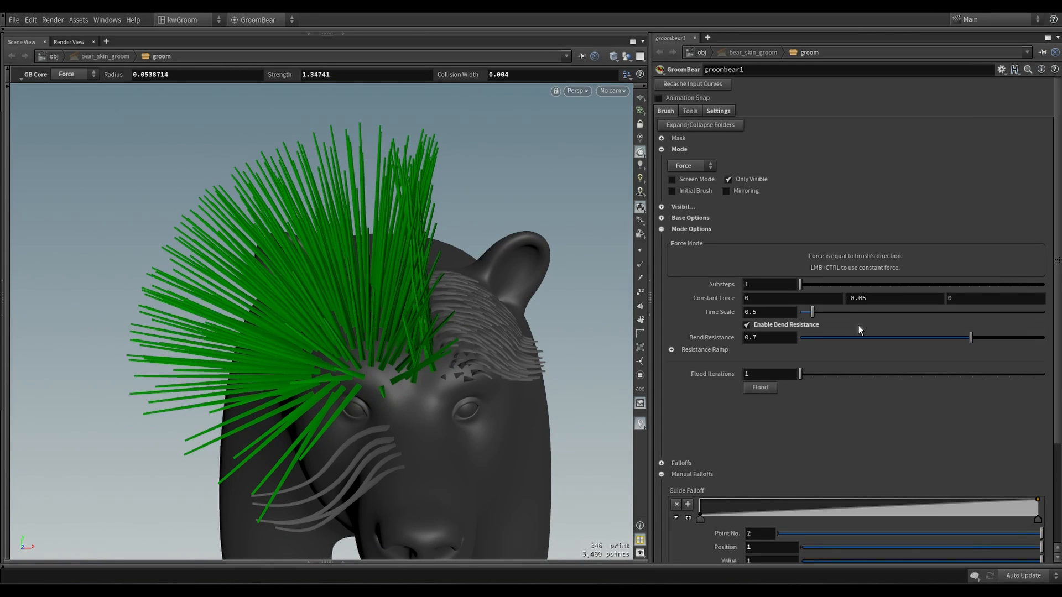
# Set Bend Resistance to 0.889 and flood the force on the masked curves with 100 iterations so they droop
pyautogui.press('c')
pyautogui.click(473, 329)
pyautogui.moveTo(412, 381)
pyautogui.keyDown('alt'); pyautogui.mouseDown()
pyautogui.moveTo(394, 396)
pyautogui.moveTo(399, 360)
pyautogui.moveTo(346, 363)
pyautogui.moveTo(426, 351)
pyautogui.moveTo(404, 373)
pyautogui.moveTo(391, 375)
pyautogui.moveTo(441, 345)
pyautogui.mouseUp(); pyautogui.keyUp('alt')
pyautogui.press('c')
pyautogui.click(384, 363)
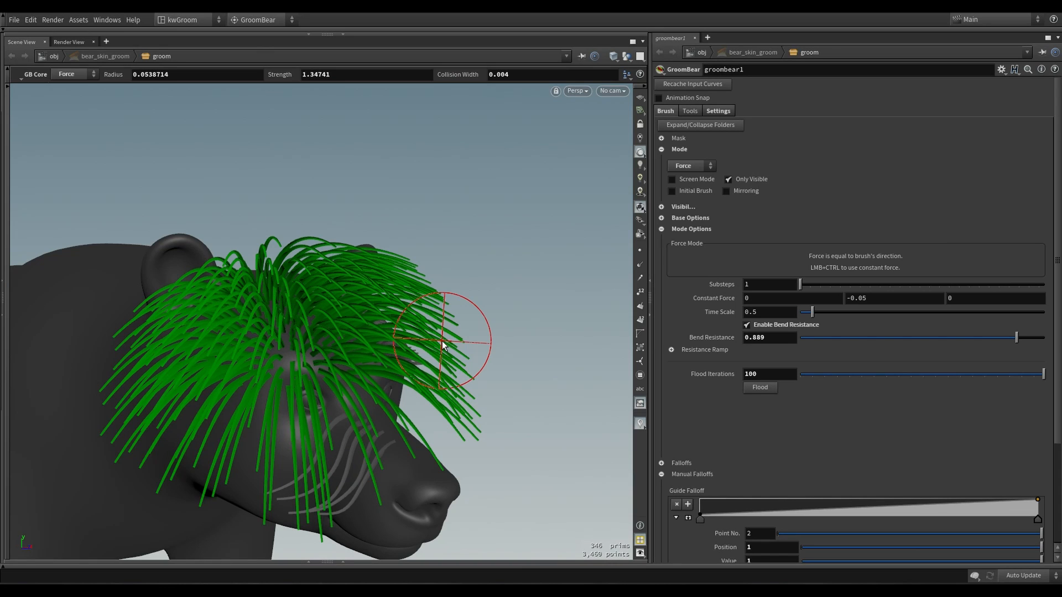
# Turn on Expose Mask so that only the masked forehead curves are displayed
pyautogui.press('c')
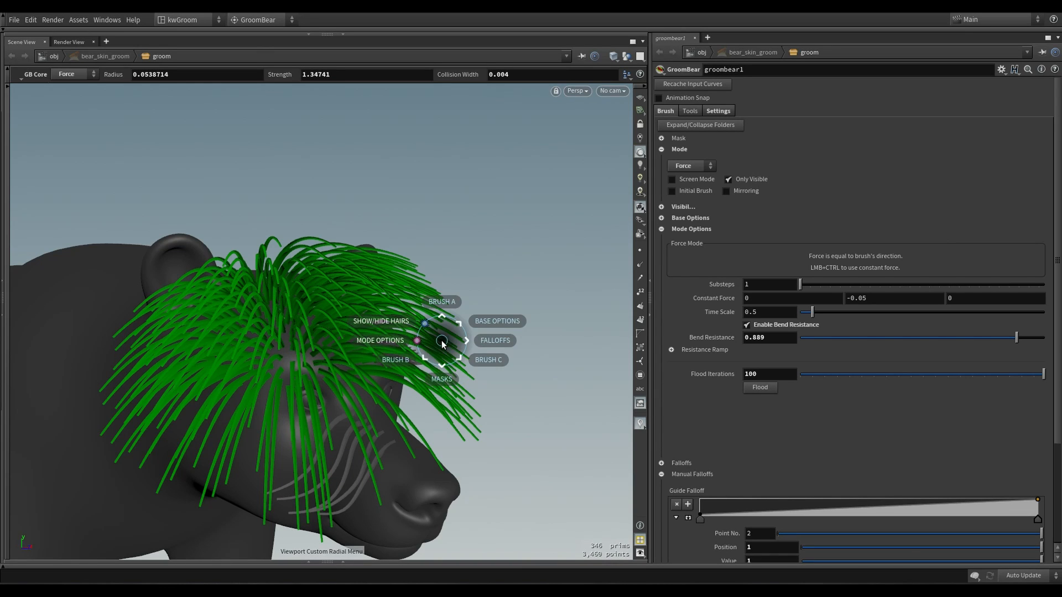
pyautogui.press('c')
pyautogui.keyDown('alt'); pyautogui.moveTo(436, 375); pyautogui.dragTo(415, 350); pyautogui.keyUp('alt')
pyautogui.press('c')
pyautogui.press('c')
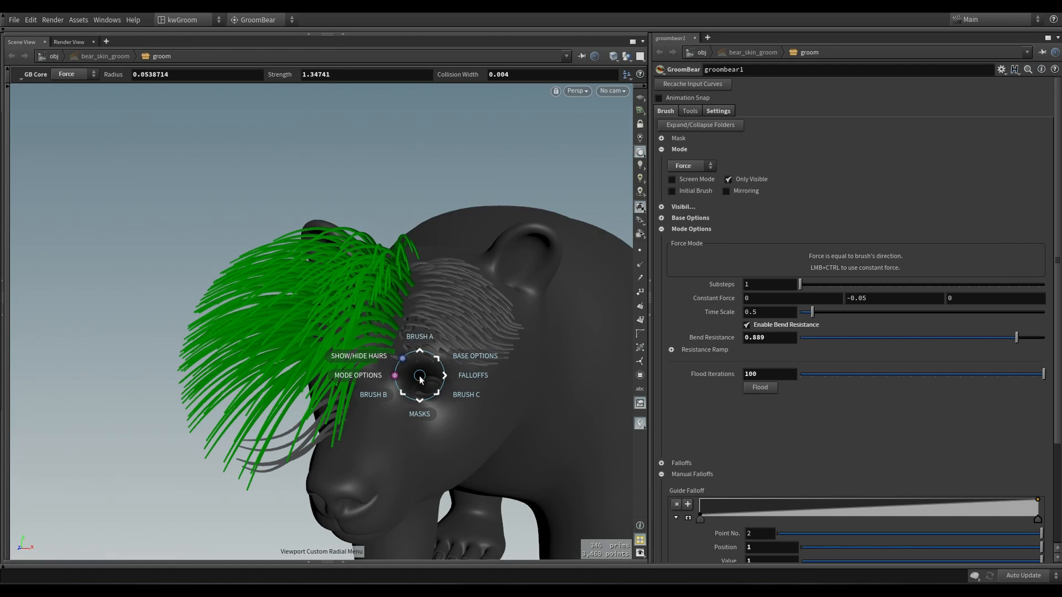
pyautogui.click(424, 404)
pyautogui.moveTo(433, 402)
pyautogui.keyDown('alt'); pyautogui.mouseDown()
pyautogui.moveTo(401, 394)
pyautogui.moveTo(417, 390)
pyautogui.moveTo(351, 387)
pyautogui.moveTo(366, 318)
pyautogui.mouseUp(); pyautogui.keyUp('alt')
pyautogui.press('c')
pyautogui.click(361, 357)
pyautogui.click(360, 349)
# Switch to the Shape brush in Screen Mode and pull the masked forehead curves forward and down over the eye
pyautogui.press('c')
pyautogui.click(342, 371)
pyautogui.click(332, 371)
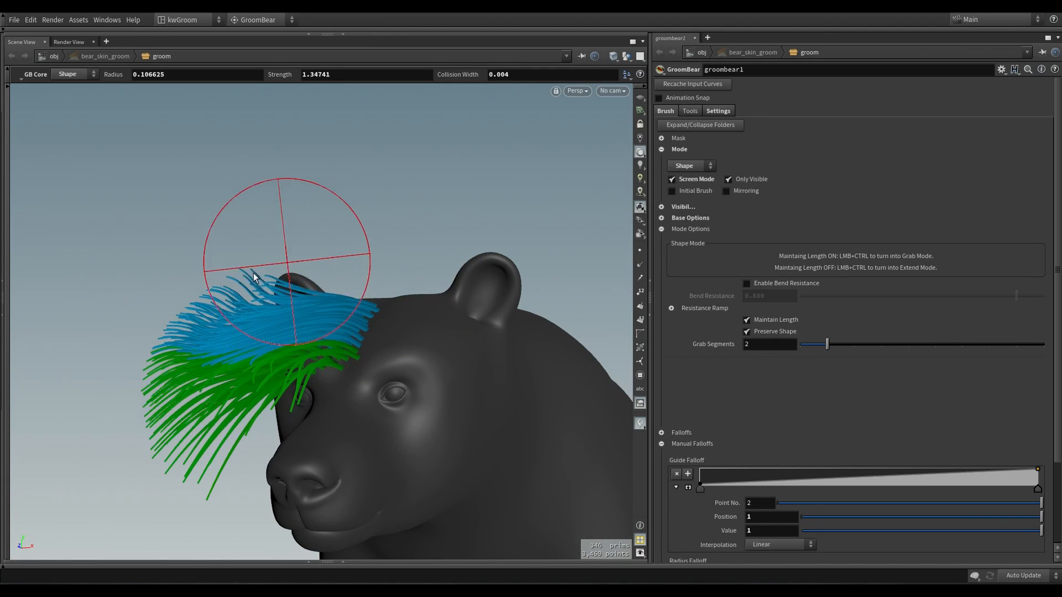
pyautogui.moveTo(308, 225)
pyautogui.mouseDown()
pyautogui.moveTo(225, 391)
pyautogui.moveTo(158, 446)
pyautogui.mouseUp()
pyautogui.moveTo(247, 330); pyautogui.dragTo(222, 484)
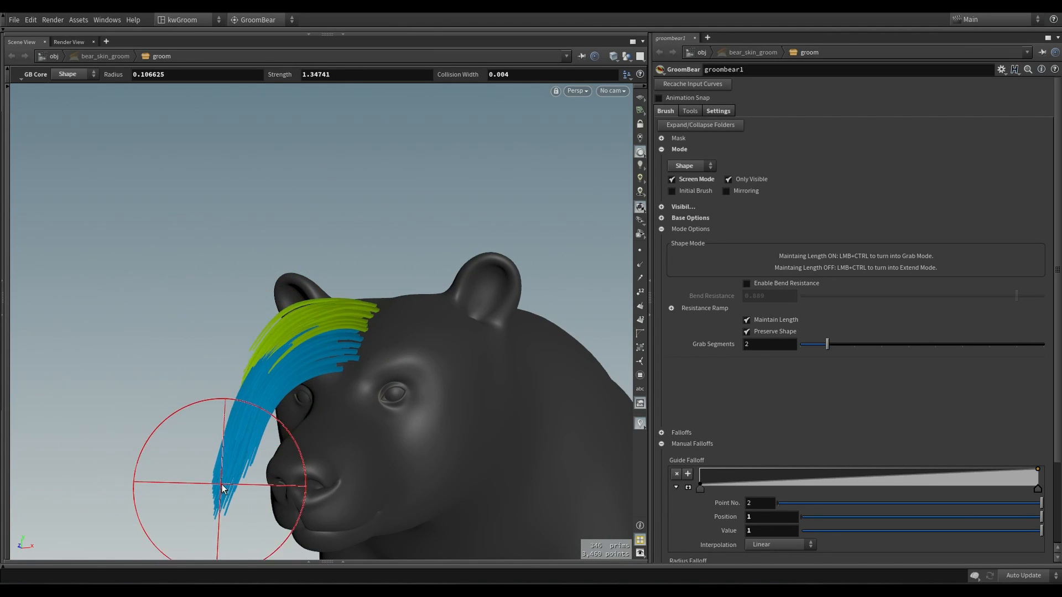
# Turn off Expose Mask to display all the guide curves again
pyautogui.moveTo(233, 442)
pyautogui.keyDown('alt'); pyautogui.mouseDown()
pyautogui.moveTo(296, 384)
pyautogui.moveTo(335, 429)
pyautogui.mouseUp(); pyautogui.keyUp('alt')
pyautogui.press('c')
pyautogui.click(396, 433)
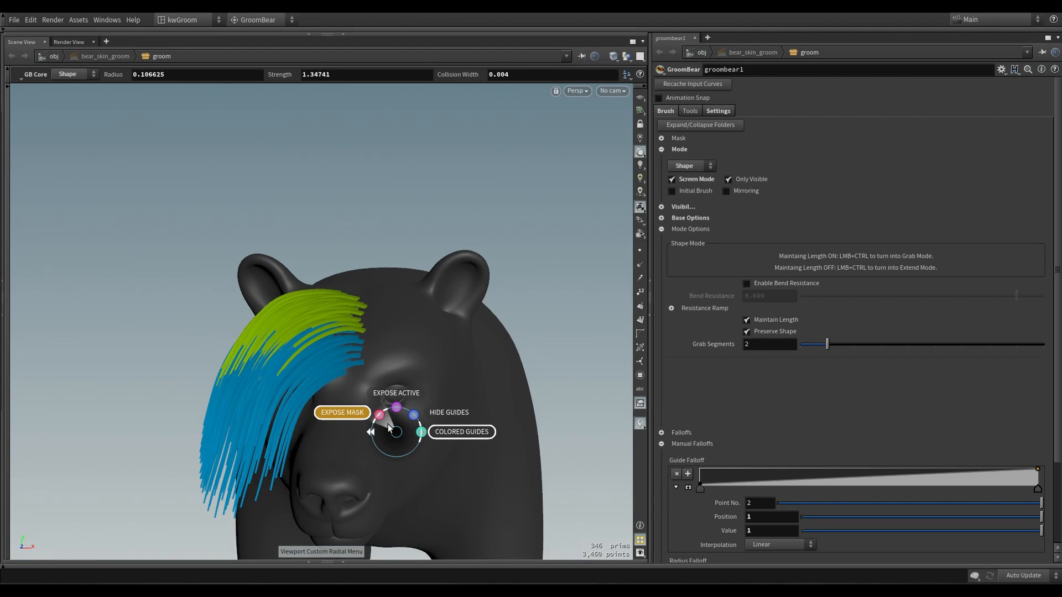
pyautogui.click(388, 427)
pyautogui.keyDown('alt'); pyautogui.moveTo(398, 407); pyautogui.dragTo(397, 358); pyautogui.keyUp('alt')
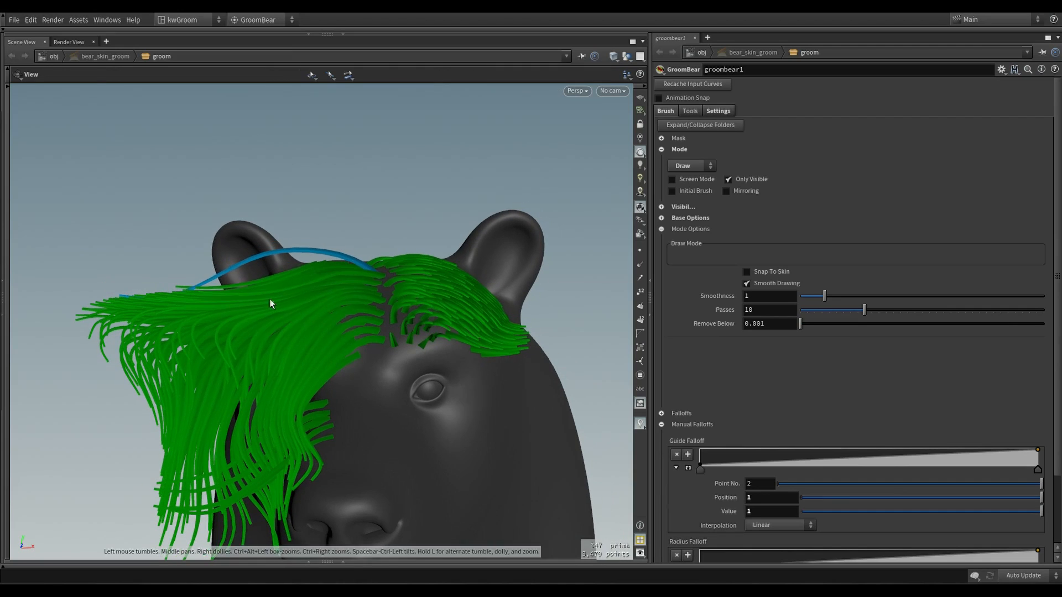
# Show only the active curves and draw several long curves outward from the forehead with the Draw brush
pyautogui.press('c')
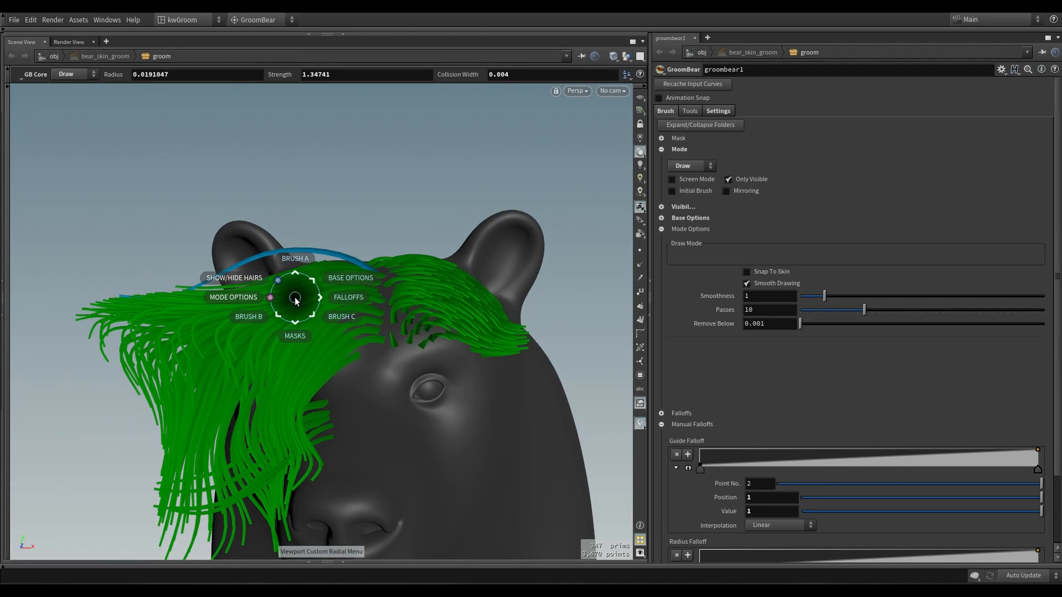
pyautogui.click(294, 332)
pyautogui.click(344, 339)
pyautogui.click(349, 323)
pyautogui.moveTo(372, 285); pyautogui.dragTo(361, 276)
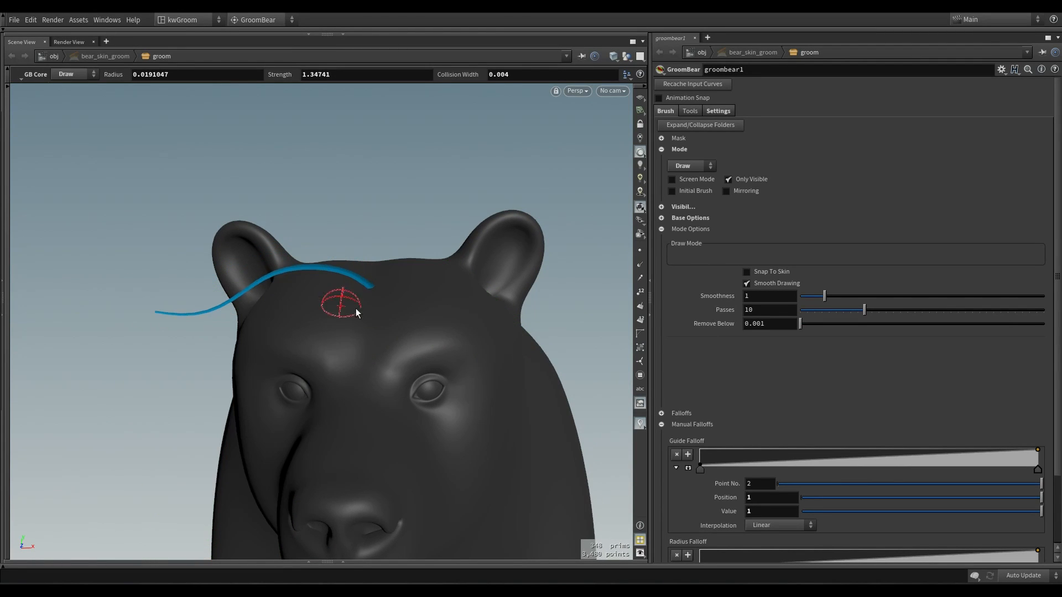
pyautogui.moveTo(377, 320); pyautogui.dragTo(326, 330)
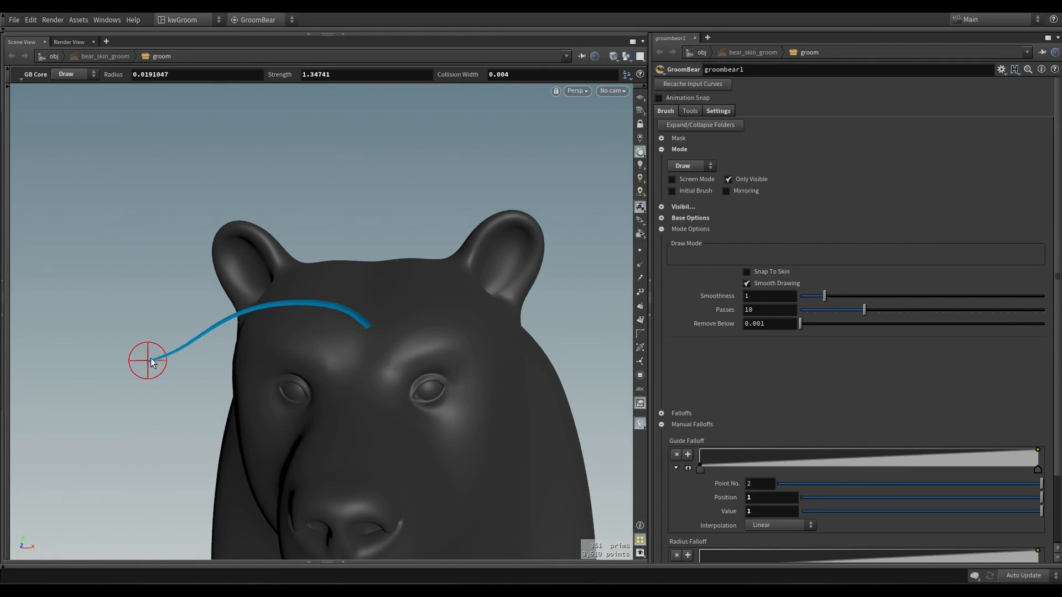
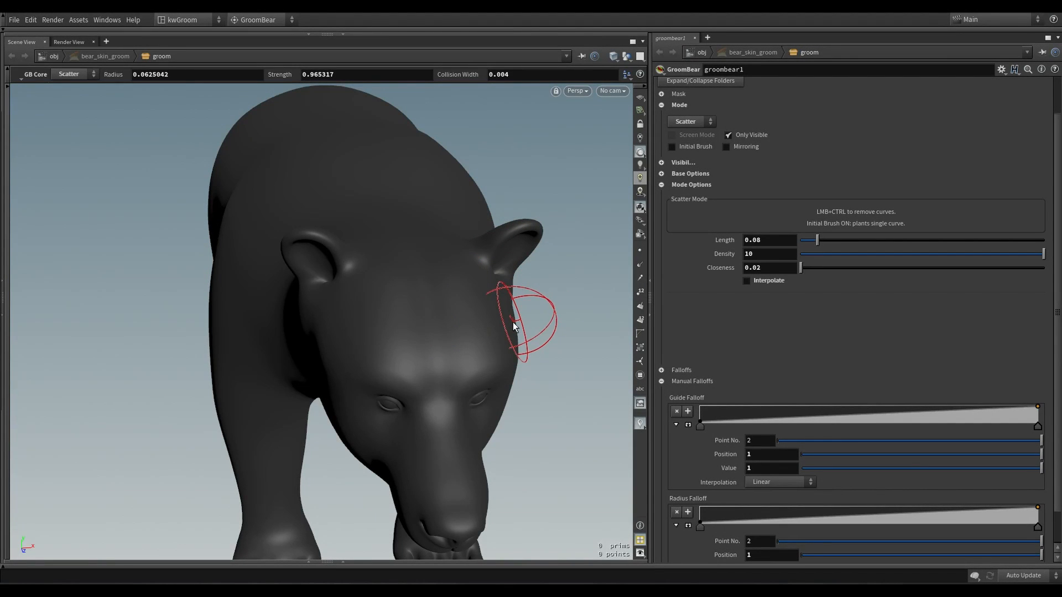
# Scatter a patch of 0.08-long curves on the bear's upper back, and switch to the Clump brush with a radius of about 0.147
pyautogui.press('Escape')
pyautogui.moveTo(415, 273)
pyautogui.mouseDown()
pyautogui.moveTo(380, 297)
pyautogui.moveTo(360, 336)
pyautogui.moveTo(371, 291)
pyautogui.moveTo(370, 301)
pyautogui.mouseUp()
pyautogui.press('Return')
pyautogui.press('c')
pyautogui.click(334, 325)
pyautogui.click(325, 313)
pyautogui.scroll(8, 334, 321)
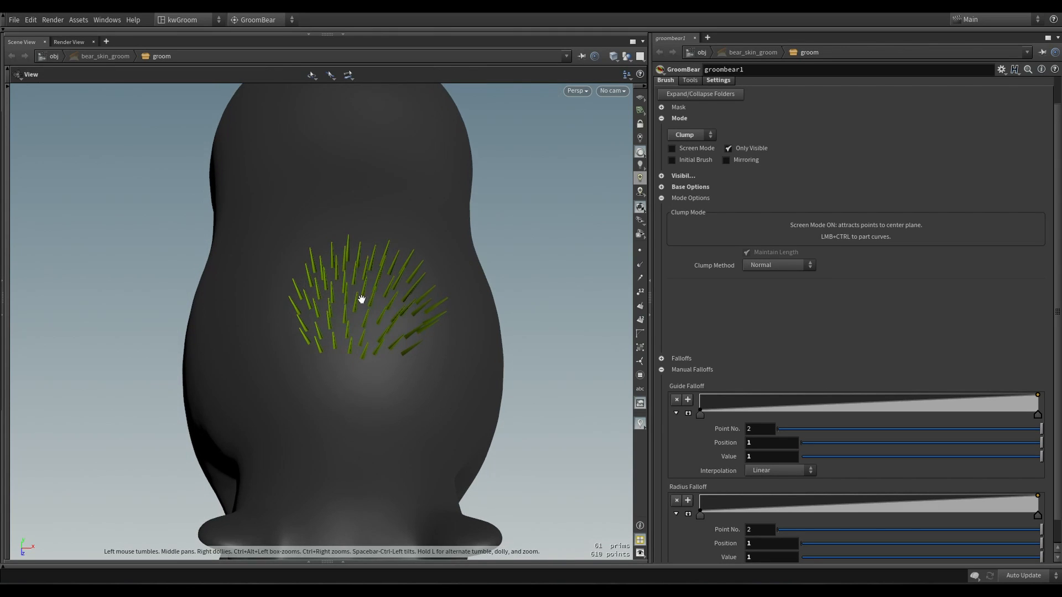
# Set the Clump Method to Central Curve, clump the curves on the back, and expand the Falloffs settings
pyautogui.click(756, 266)
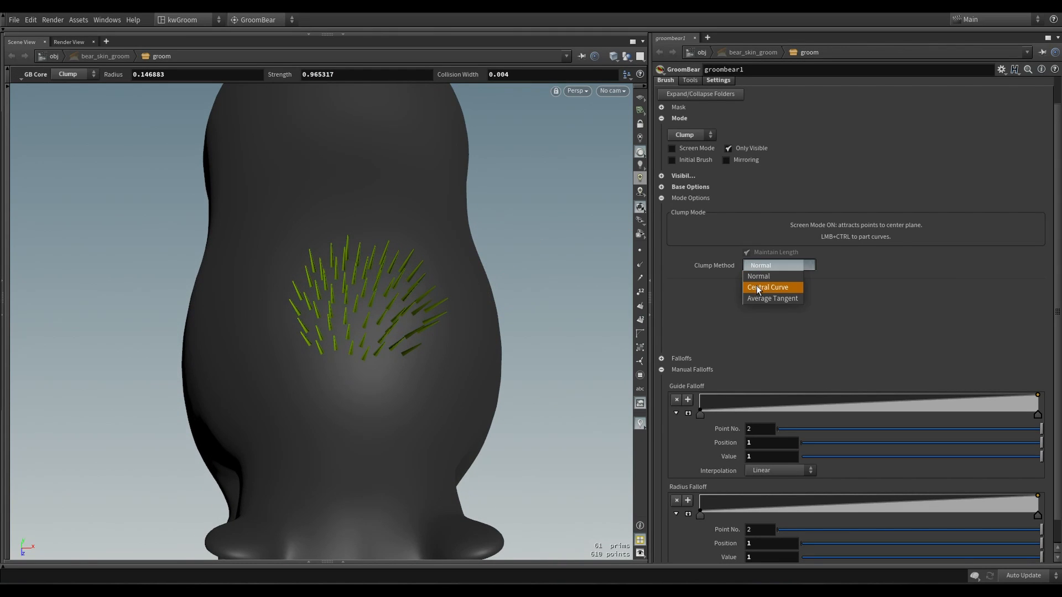
pyautogui.click(756, 286)
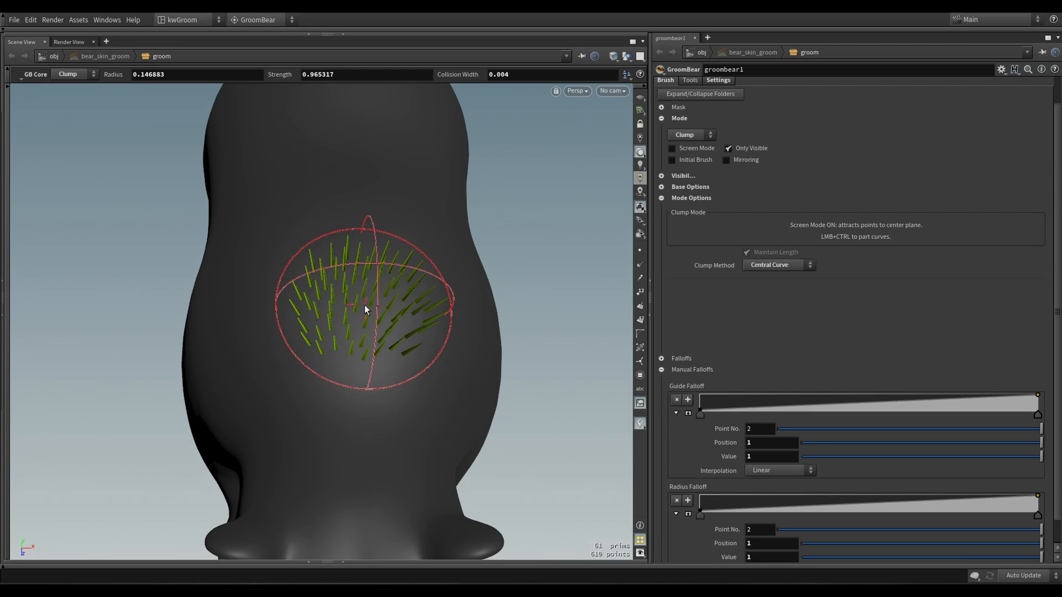
pyautogui.moveTo(364, 308)
pyautogui.mouseDown()
pyautogui.moveTo(472, 260)
pyautogui.moveTo(452, 274)
pyautogui.moveTo(468, 291)
pyautogui.mouseUp()
pyautogui.press('Escape')
pyautogui.click(662, 359)
pyautogui.scroll(-1, 741, 354)
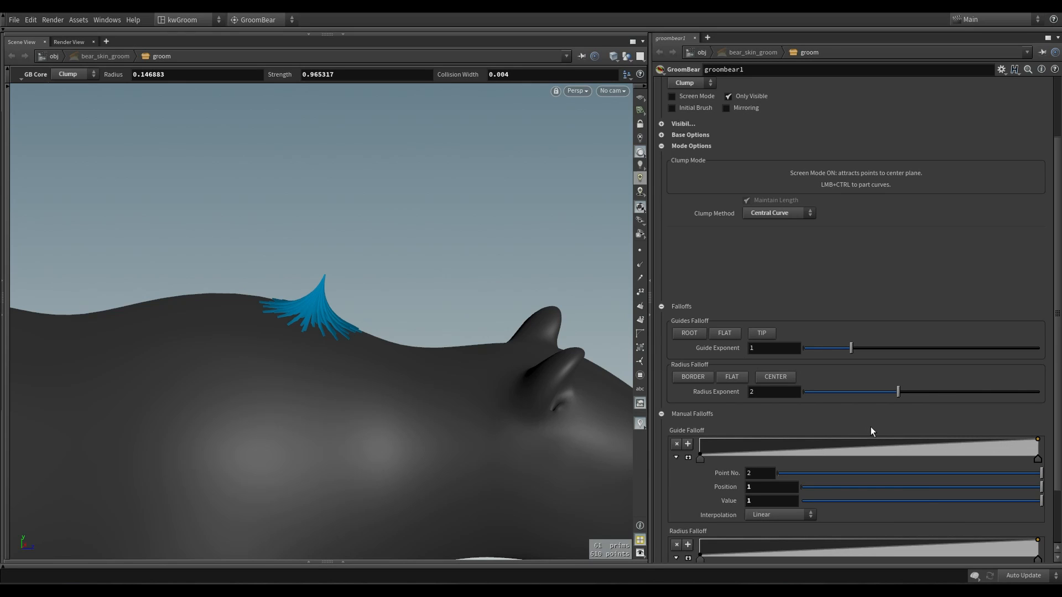
# Try adding four points to the manual Guide Falloff ramp, and delete them again
pyautogui.click(969, 441)
pyautogui.click(930, 443)
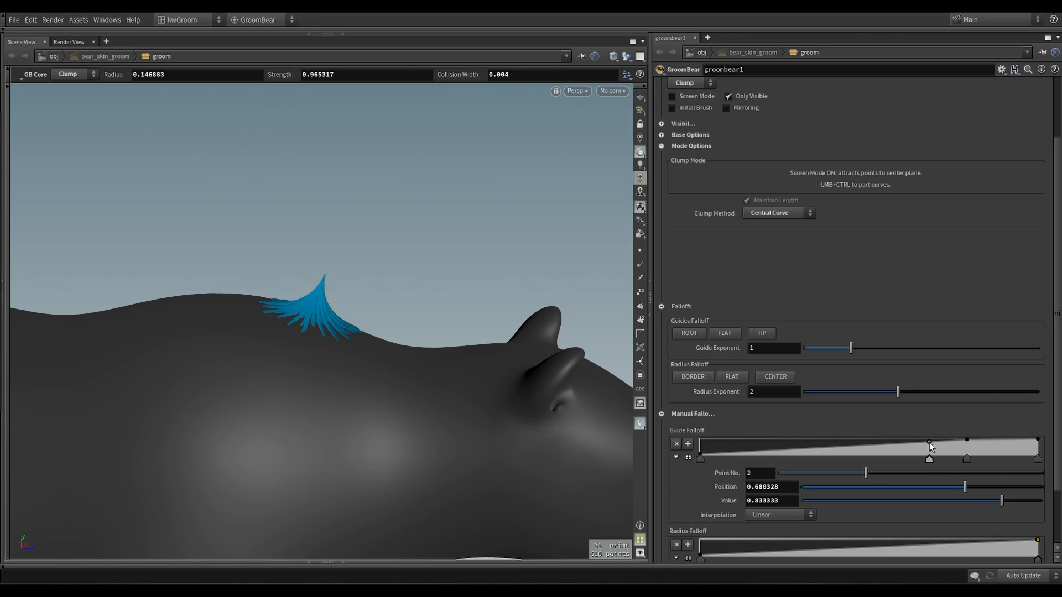
pyautogui.click(895, 446)
pyautogui.click(869, 449)
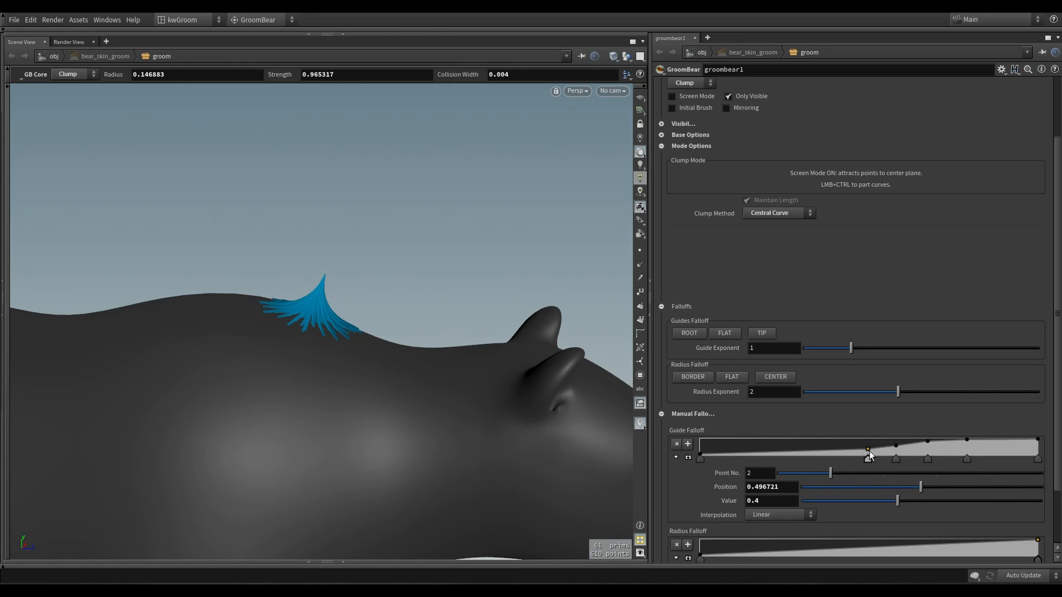
pyautogui.click(677, 444)
pyautogui.click(677, 444)
pyautogui.click(677, 444)
pyautogui.click(677, 444)
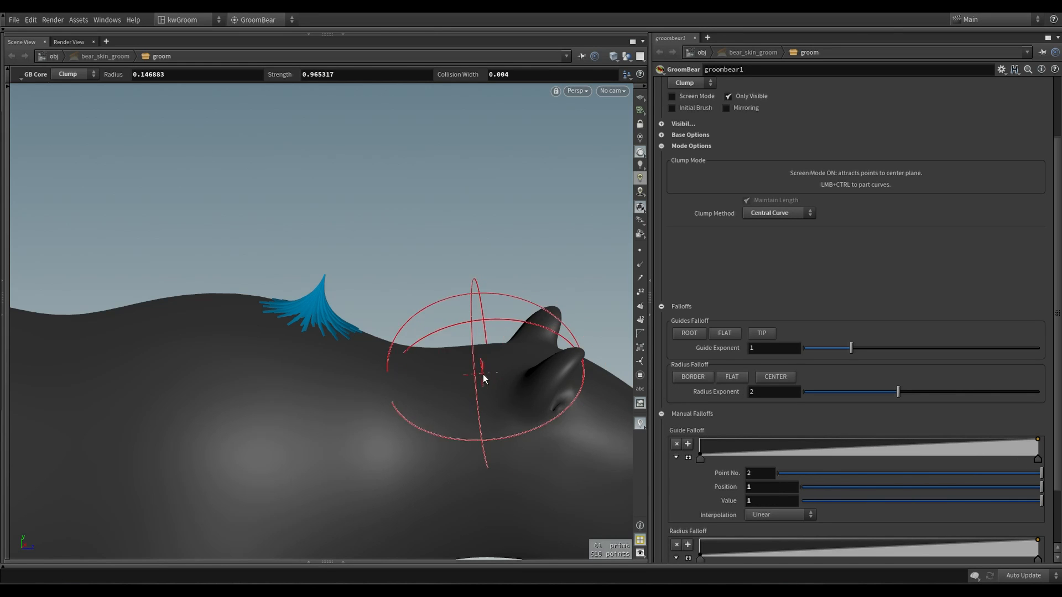
# Switch to the Scatter brush and scatter a patch of 0.08-long curves on the bear's forehead
pyautogui.moveTo(483, 374)
pyautogui.keyDown('alt'); pyautogui.mouseDown()
pyautogui.moveTo(309, 372)
pyautogui.moveTo(457, 408)
pyautogui.mouseUp(); pyautogui.keyUp('alt')
pyautogui.press('q')
pyautogui.click(461, 389)
pyautogui.click(457, 414)
pyautogui.click(454, 410)
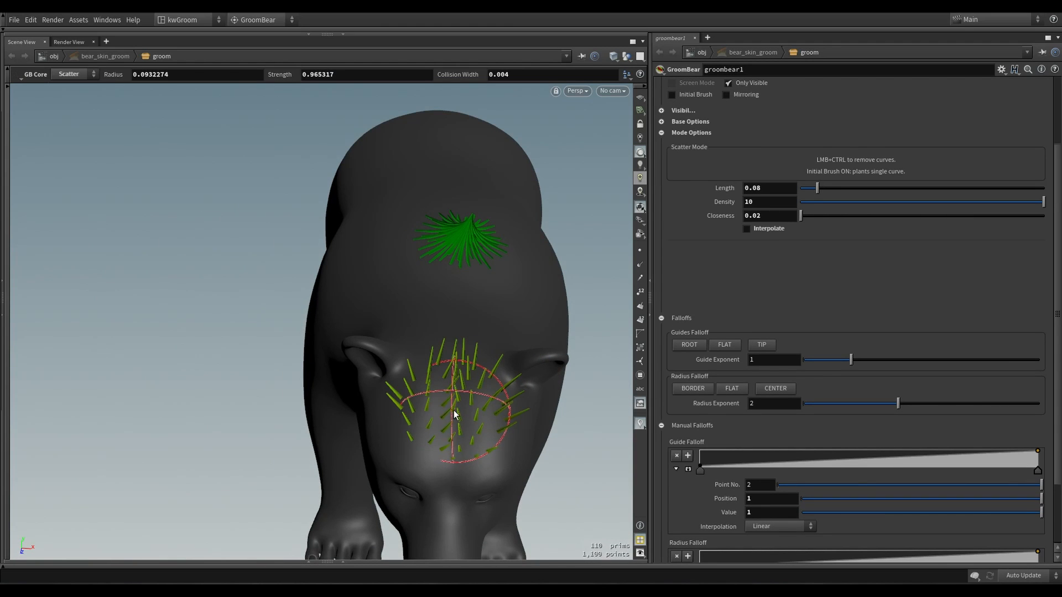
# Switch to the Clump brush, enlarge its radius to about 0.147, and set the Guide Exponent to 3.5
pyautogui.press('q')
pyautogui.click(417, 427)
pyautogui.scroll(3, 415, 420)
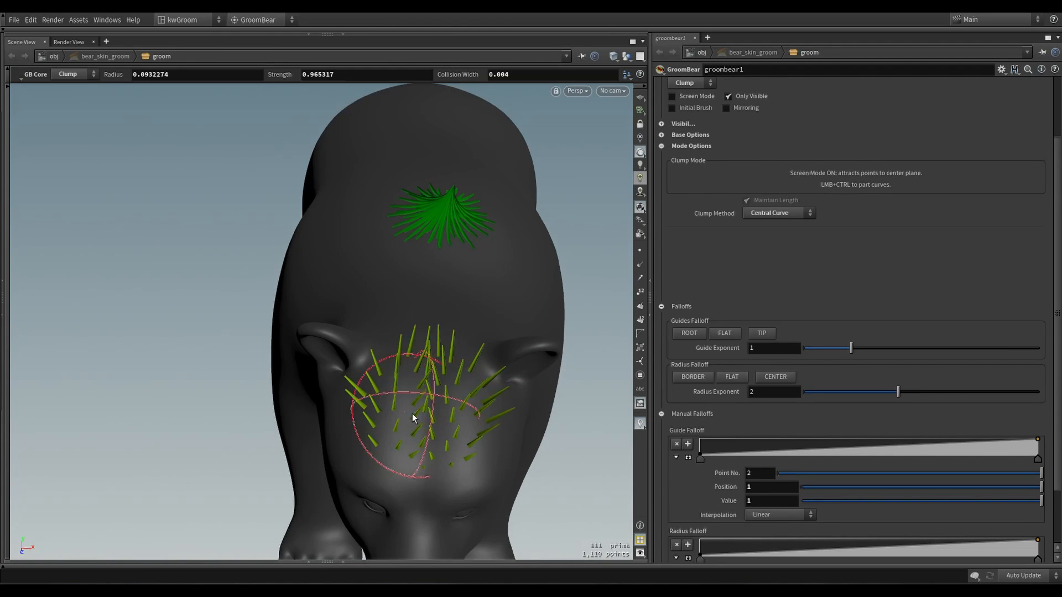
pyautogui.keyDown('shift'); pyautogui.moveTo(413, 413); pyautogui.dragTo(429, 411); pyautogui.keyUp('shift')
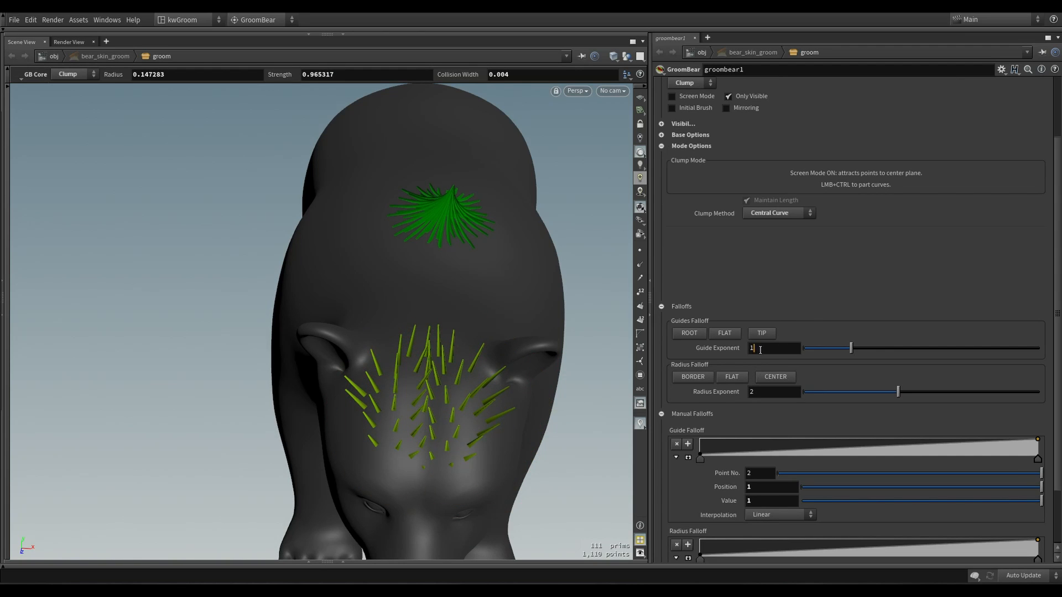
pyautogui.write('3.5')
pyautogui.press('Return')
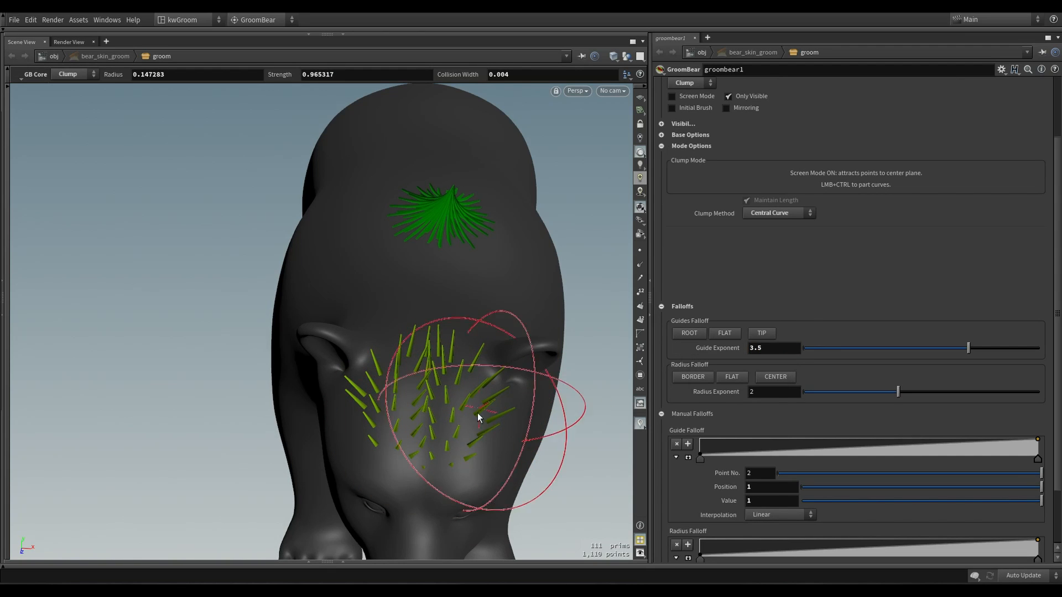
# Clump the forehead curves around the central curve and view the bend from the side
pyautogui.scroll(1, 432, 413)
pyautogui.moveTo(433, 413)
pyautogui.keyDown('alt'); pyautogui.mouseDown(button='middle')
pyautogui.moveTo(425, 355)
pyautogui.moveTo(409, 369)
pyautogui.mouseUp(button='middle'); pyautogui.keyUp('alt')
pyautogui.moveTo(410, 369)
pyautogui.mouseDown()
pyautogui.moveTo(543, 317)
pyautogui.moveTo(453, 329)
pyautogui.moveTo(459, 343)
pyautogui.mouseUp()
pyautogui.press('Escape')
pyautogui.keyDown('alt'); pyautogui.moveTo(523, 360); pyautogui.dragTo(477, 380); pyautogui.keyUp('alt')
# Switch to the Scatter brush and scatter a dense patch of curves on the back, behind the first clump
pyautogui.press('c')
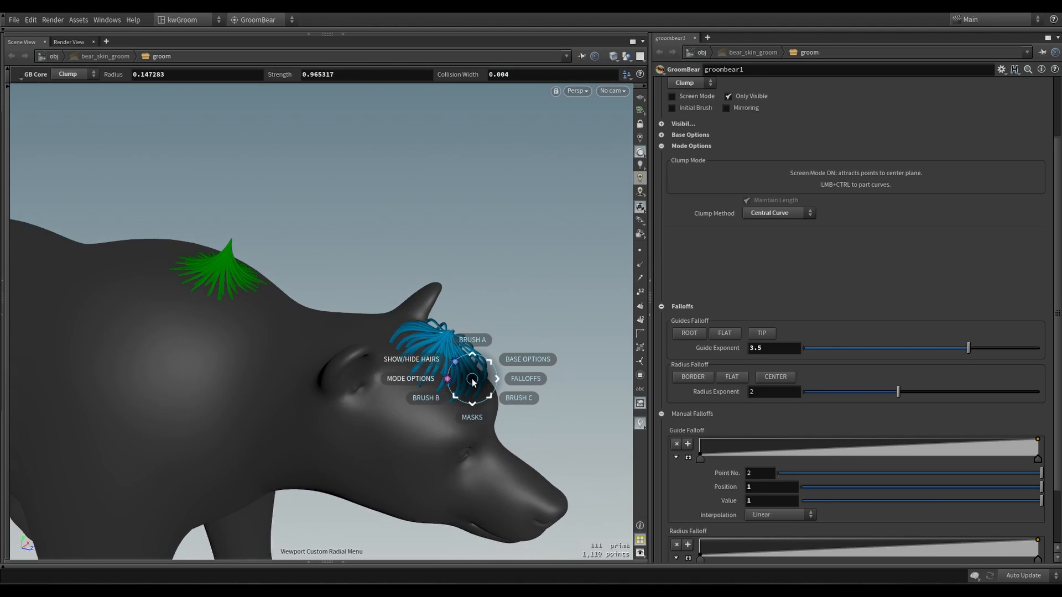
pyautogui.click(467, 338)
pyautogui.click(500, 336)
pyautogui.keyDown('alt'); pyautogui.moveTo(492, 336); pyautogui.dragTo(343, 335); pyautogui.keyUp('alt')
pyautogui.keyDown('alt'); pyautogui.moveTo(346, 337); pyautogui.dragTo(354, 435, button='middle'); pyautogui.keyUp('alt')
pyautogui.click(384, 410)
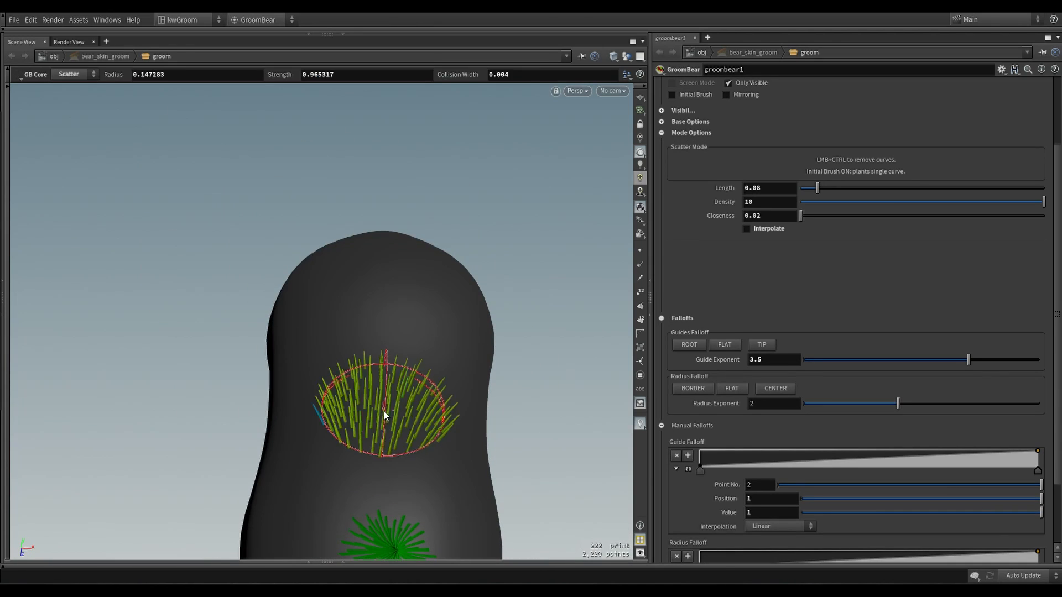
# Switch to the Comb brush and reset the Guide Exponent to 1
pyautogui.keyDown('alt'); pyautogui.moveTo(316, 409); pyautogui.dragTo(389, 424); pyautogui.keyUp('alt')
pyautogui.press('c')
pyautogui.click(389, 378)
pyautogui.click(390, 348)
pyautogui.moveTo(388, 354)
pyautogui.keyDown('alt'); pyautogui.mouseDown()
pyautogui.moveTo(380, 390)
pyautogui.moveTo(507, 432)
pyautogui.moveTo(430, 426)
pyautogui.mouseUp(); pyautogui.keyUp('alt')
pyautogui.keyDown('ctrl'); pyautogui.middleClick(705, 346); pyautogui.keyUp('ctrl')
# Comb the new patch of curves on the back in several strokes running in different directions
pyautogui.moveTo(495, 376)
pyautogui.mouseDown()
pyautogui.moveTo(441, 361)
pyautogui.moveTo(456, 366)
pyautogui.moveTo(406, 372)
pyautogui.mouseUp()
pyautogui.moveTo(487, 412); pyautogui.dragTo(401, 425)
pyautogui.moveTo(462, 377)
pyautogui.mouseDown()
pyautogui.moveTo(377, 377)
pyautogui.moveTo(450, 464)
pyautogui.moveTo(428, 434)
pyautogui.moveTo(367, 443)
pyautogui.moveTo(465, 459)
pyautogui.moveTo(348, 408)
pyautogui.moveTo(474, 422)
pyautogui.moveTo(438, 430)
pyautogui.moveTo(446, 437)
pyautogui.mouseUp()
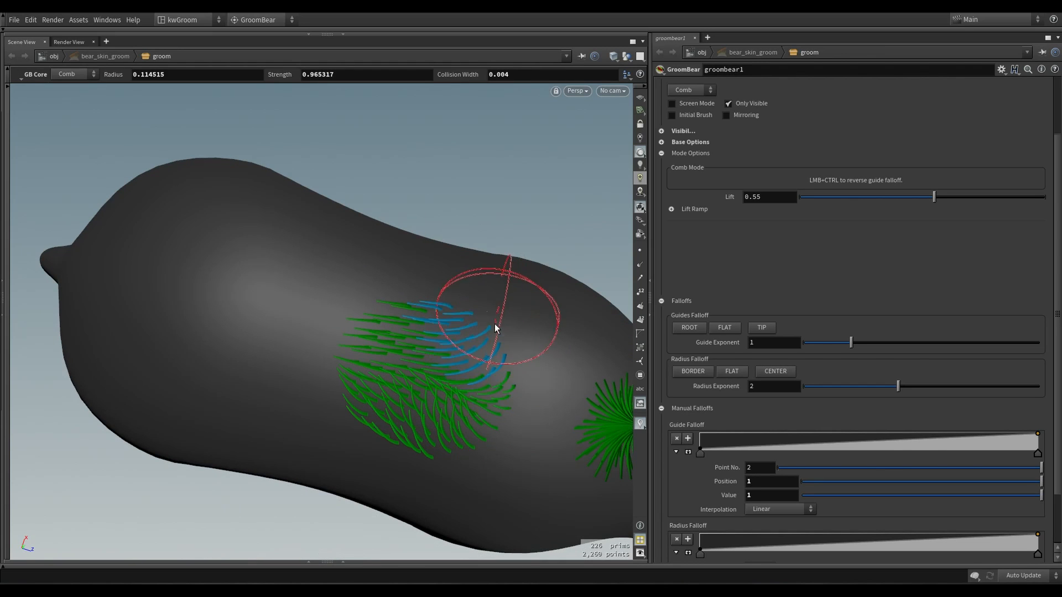
pyautogui.moveTo(494, 324)
pyautogui.mouseDown()
pyautogui.moveTo(469, 304)
pyautogui.moveTo(451, 351)
pyautogui.mouseUp()
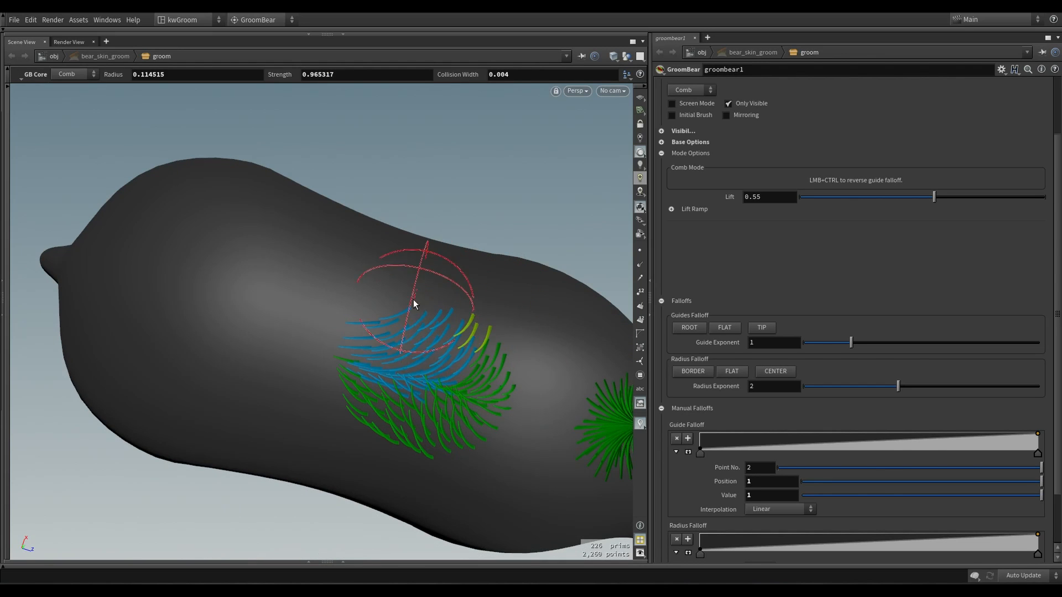
# Comb the curve patch on the back with Guide Exponent 1, and again with the Guide Exponent set to 3.5
pyautogui.moveTo(396, 328)
pyautogui.mouseDown()
pyautogui.moveTo(486, 446)
pyautogui.moveTo(479, 399)
pyautogui.moveTo(413, 340)
pyautogui.moveTo(496, 338)
pyautogui.moveTo(408, 337)
pyautogui.moveTo(369, 321)
pyautogui.moveTo(437, 402)
pyautogui.moveTo(463, 407)
pyautogui.mouseUp()
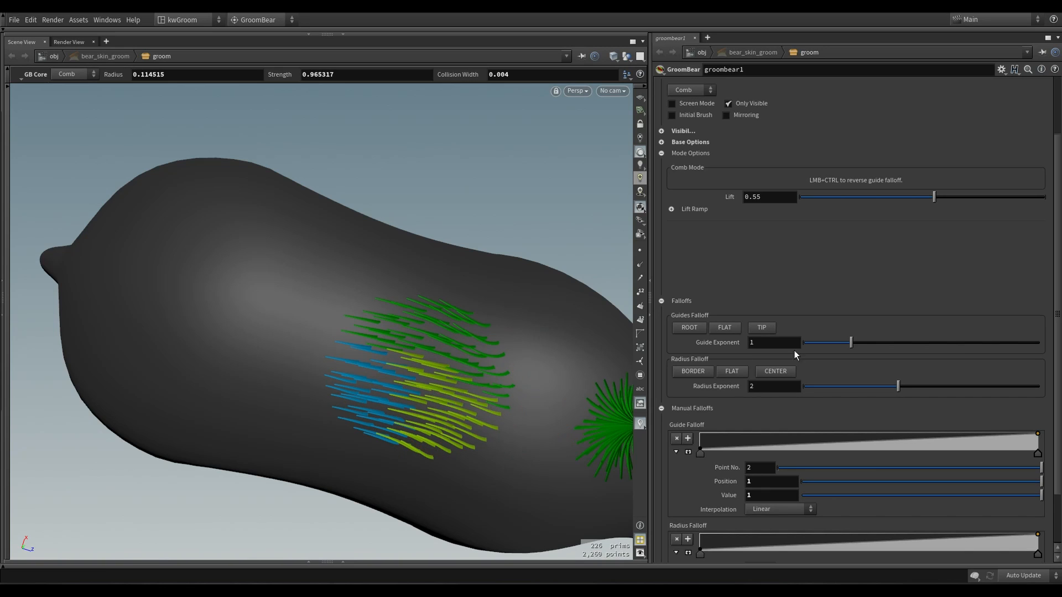
pyautogui.keyDown('ctrl'); pyautogui.middleClick(717, 338); pyautogui.keyUp('ctrl')
pyautogui.moveTo(470, 404)
pyautogui.mouseDown()
pyautogui.moveTo(450, 424)
pyautogui.moveTo(463, 474)
pyautogui.moveTo(376, 422)
pyautogui.moveTo(486, 482)
pyautogui.moveTo(372, 412)
pyautogui.moveTo(482, 386)
pyautogui.moveTo(422, 294)
pyautogui.moveTo(487, 354)
pyautogui.moveTo(420, 314)
pyautogui.mouseUp()
pyautogui.keyDown('alt'); pyautogui.moveTo(419, 382); pyautogui.dragTo(481, 380); pyautogui.keyUp('alt')
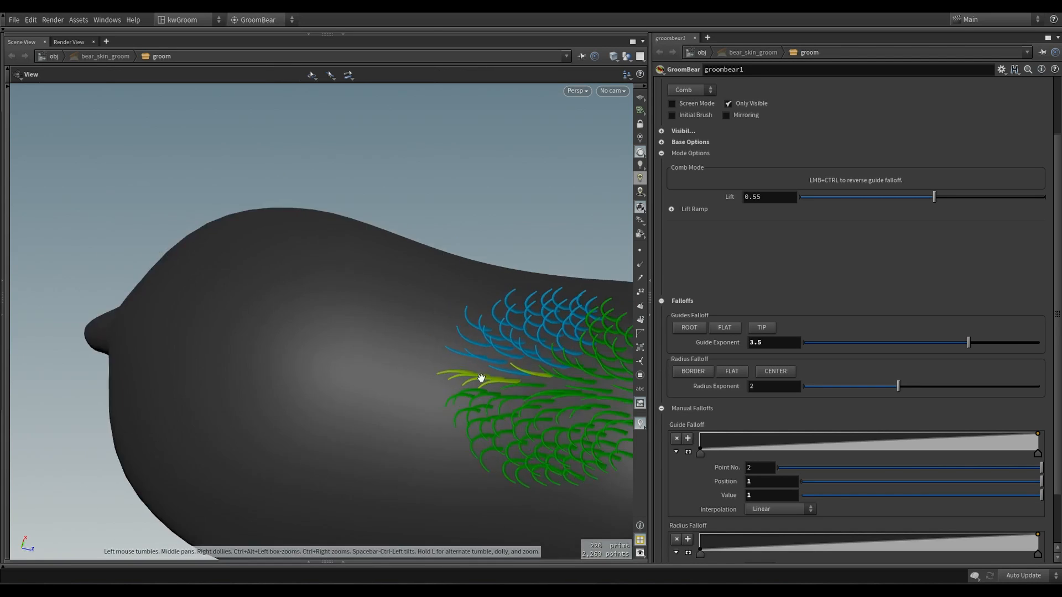
# Mask off the combed curves and scatter a dense patch of new curves on the rump with the Scatter brush
pyautogui.keyDown('alt'); pyautogui.moveTo(482, 379); pyautogui.dragTo(353, 360, button='middle'); pyautogui.keyUp('alt')
pyautogui.press('c')
pyautogui.moveTo(327, 358)
pyautogui.keyDown('alt'); pyautogui.mouseDown()
pyautogui.moveTo(363, 348)
pyautogui.moveTo(363, 327)
pyautogui.moveTo(396, 367)
pyautogui.moveTo(396, 385)
pyautogui.mouseUp(); pyautogui.keyUp('alt')
pyautogui.click(369, 313)
pyautogui.press('c')
pyautogui.click(398, 409)
pyautogui.click(398, 381)
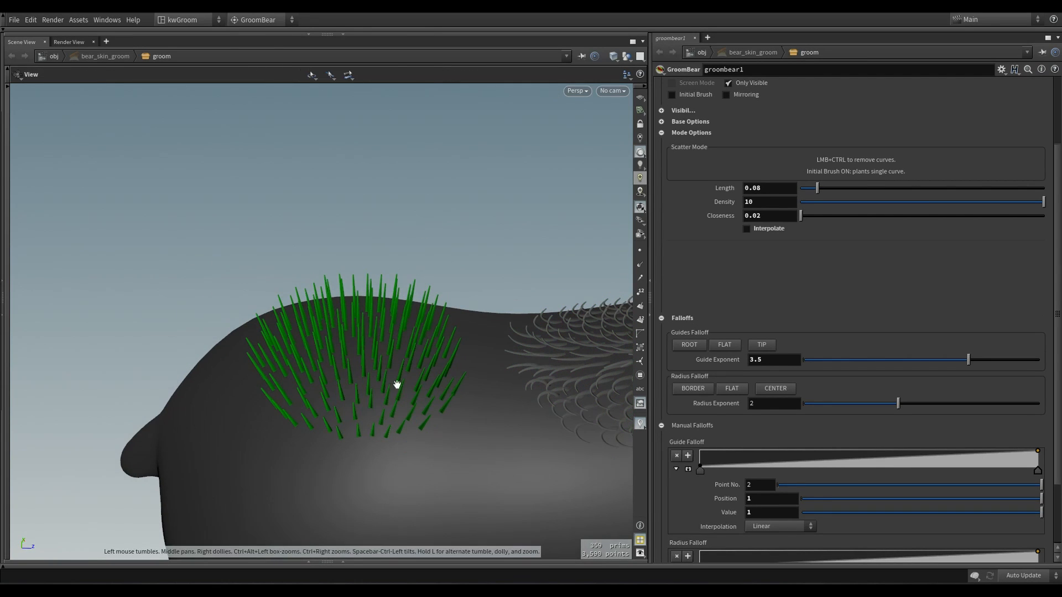
# Switch to the Clump brush, enable Initial Brush and set the Clump Method to Normal
pyautogui.press('c')
pyautogui.click(367, 414)
pyautogui.click(369, 390)
pyautogui.press('c')
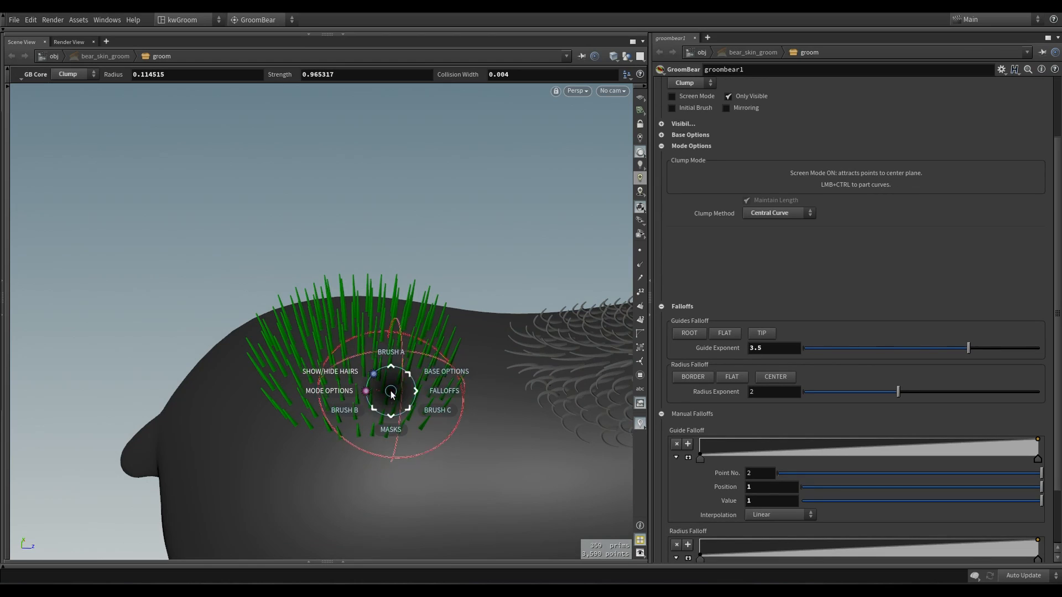
pyautogui.click(434, 363)
pyautogui.click(436, 385)
pyautogui.click(778, 213)
pyautogui.click(781, 211)
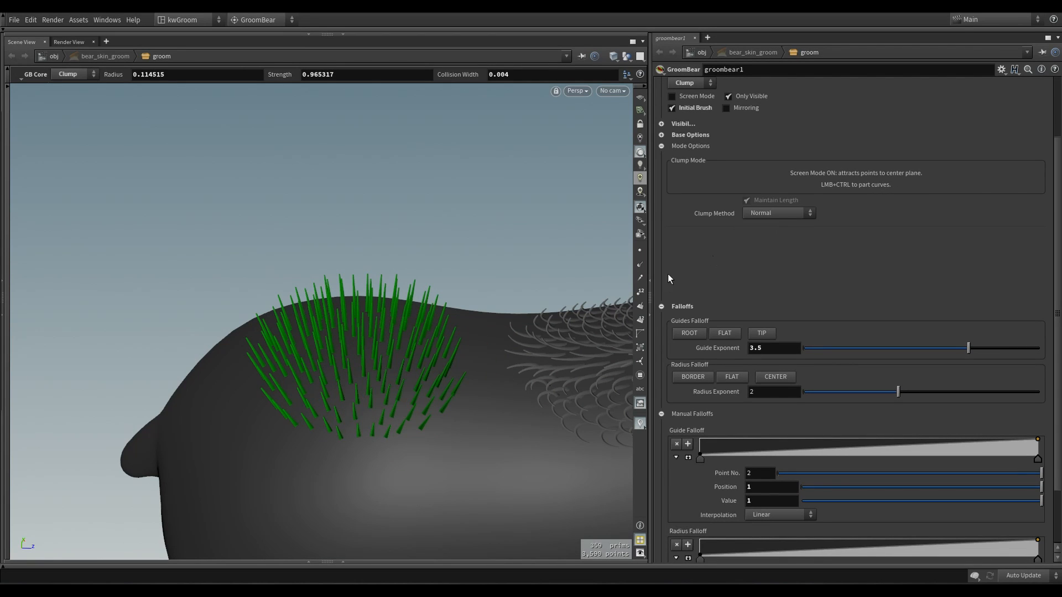
# Reduce the brush radius to about 0.069 and clump separate tufts in the rump patch with Guide Exponent 1
pyautogui.scroll(-3, 430, 403)
pyautogui.moveTo(430, 403)
pyautogui.mouseDown()
pyautogui.moveTo(486, 399)
pyautogui.moveTo(381, 429)
pyautogui.mouseUp()
pyautogui.hotkey('ctrl', 'z')
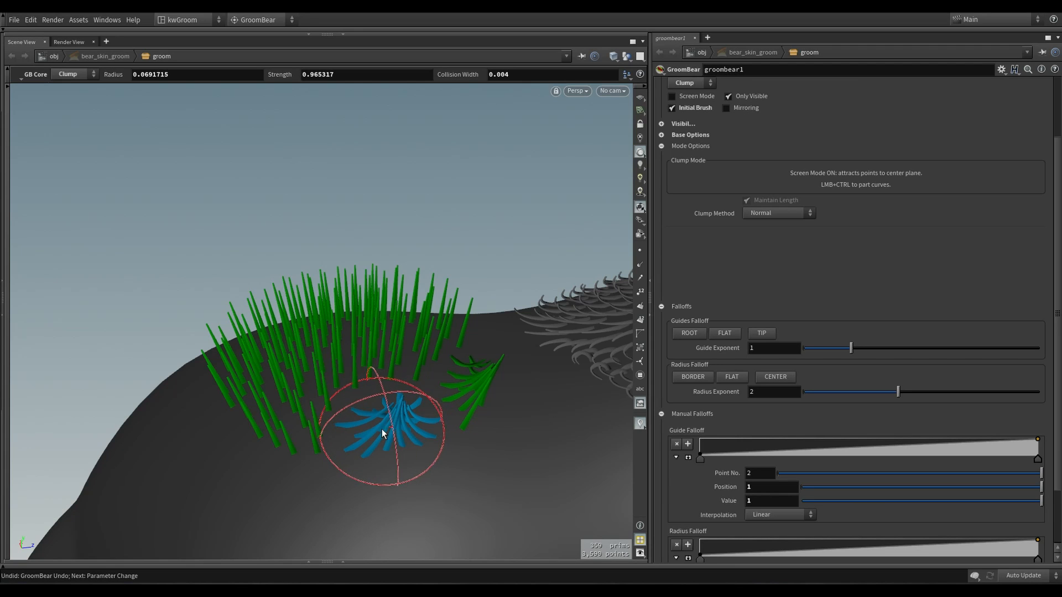
pyautogui.moveTo(294, 419)
pyautogui.mouseDown()
pyautogui.moveTo(303, 420)
pyautogui.moveTo(293, 422)
pyautogui.mouseUp()
# Set the Radius Falloff ramp to flat and clump more tufts around the other edges of the rump patch
pyautogui.press('c')
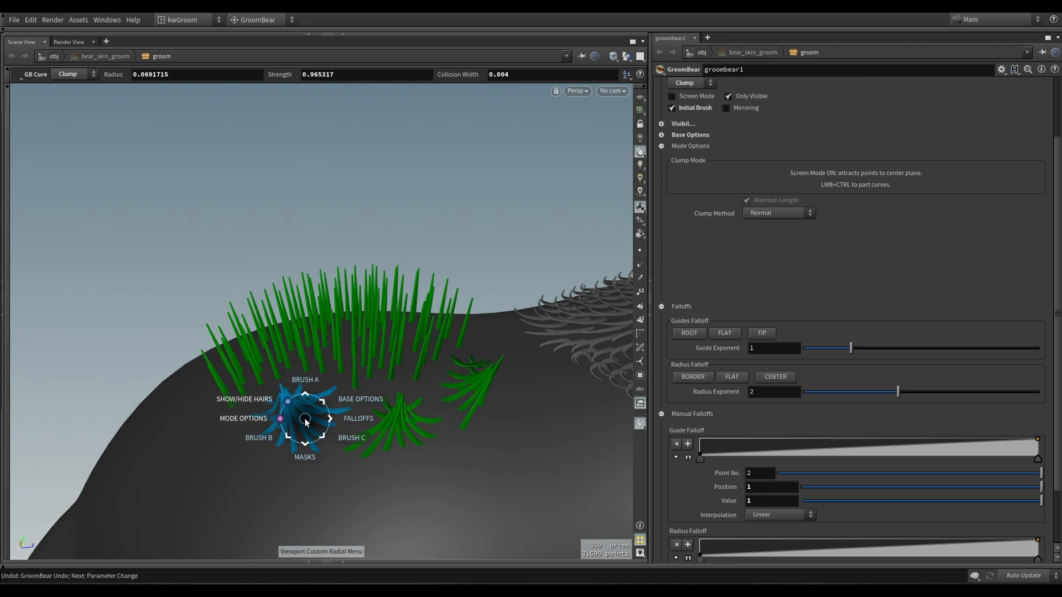
pyautogui.click(380, 423)
pyautogui.click(380, 447)
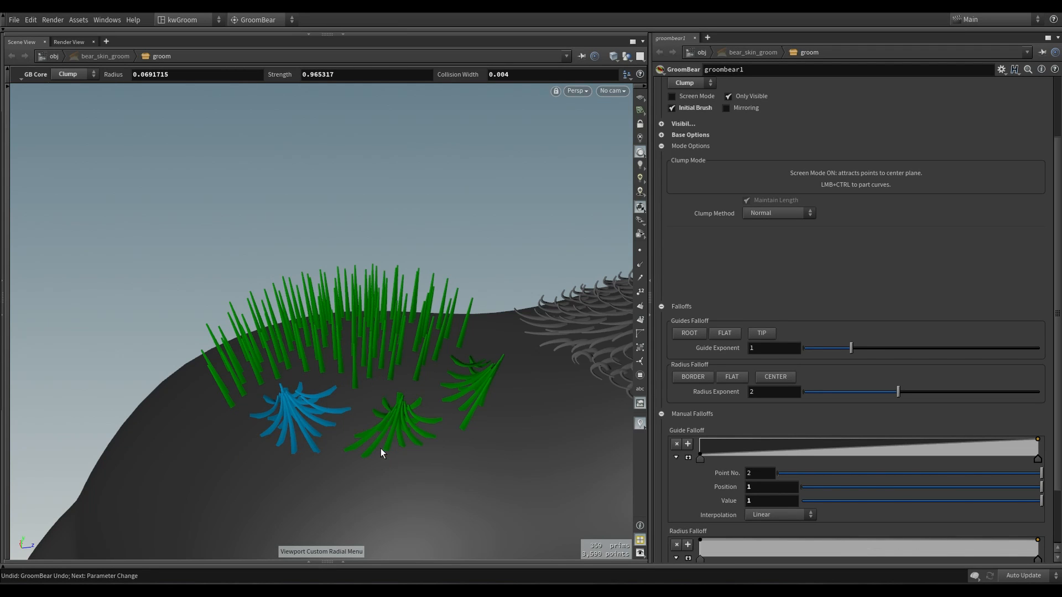
pyautogui.press('space')
pyautogui.moveTo(498, 439)
pyautogui.mouseDown()
pyautogui.moveTo(344, 417)
pyautogui.moveTo(380, 380)
pyautogui.moveTo(360, 380)
pyautogui.mouseUp()
pyautogui.moveTo(433, 308); pyautogui.dragTo(413, 312)
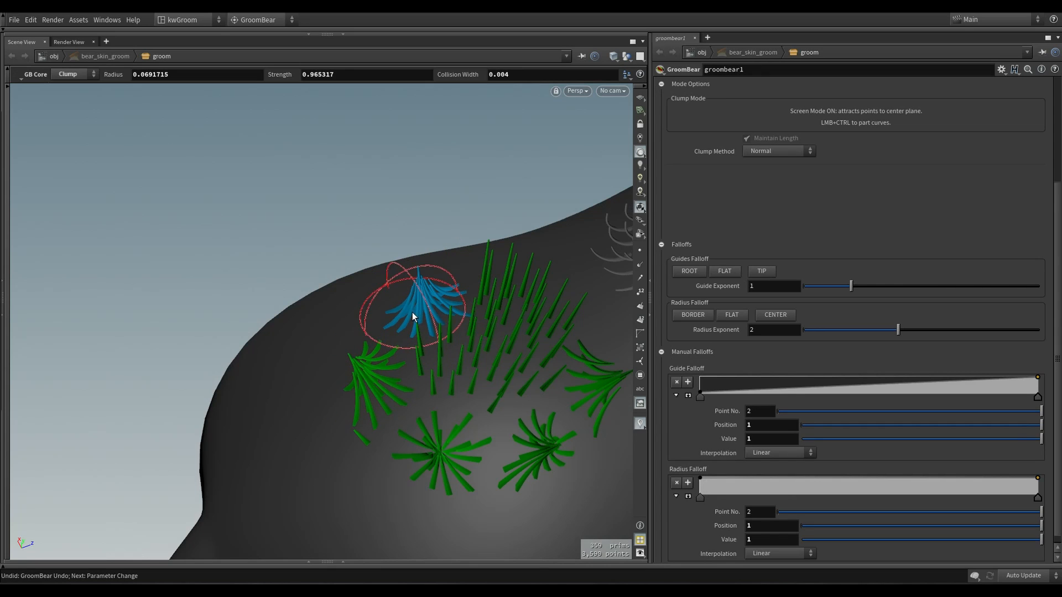
pyautogui.click(498, 291)
pyautogui.moveTo(490, 347)
pyautogui.mouseDown()
pyautogui.moveTo(478, 357)
pyautogui.moveTo(523, 372)
pyautogui.moveTo(476, 412)
pyautogui.mouseUp()
# Return the Radius Falloff to a linear ramp and scatter a patch of curves on the cheek below the ear
pyautogui.press('space')
pyautogui.moveTo(476, 412); pyautogui.dragTo(542, 355, button='right')
pyautogui.moveTo(543, 356); pyautogui.dragTo(422, 351)
pyautogui.moveTo(422, 350); pyautogui.dragTo(416, 341, button='right')
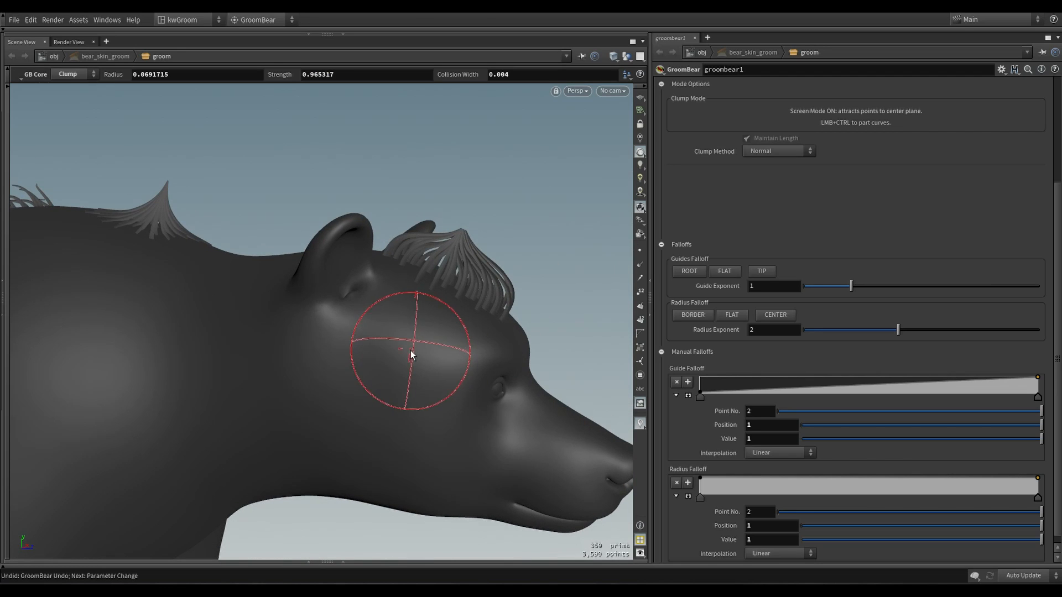
pyautogui.press('c')
pyautogui.click(512, 400)
pyautogui.click(550, 404)
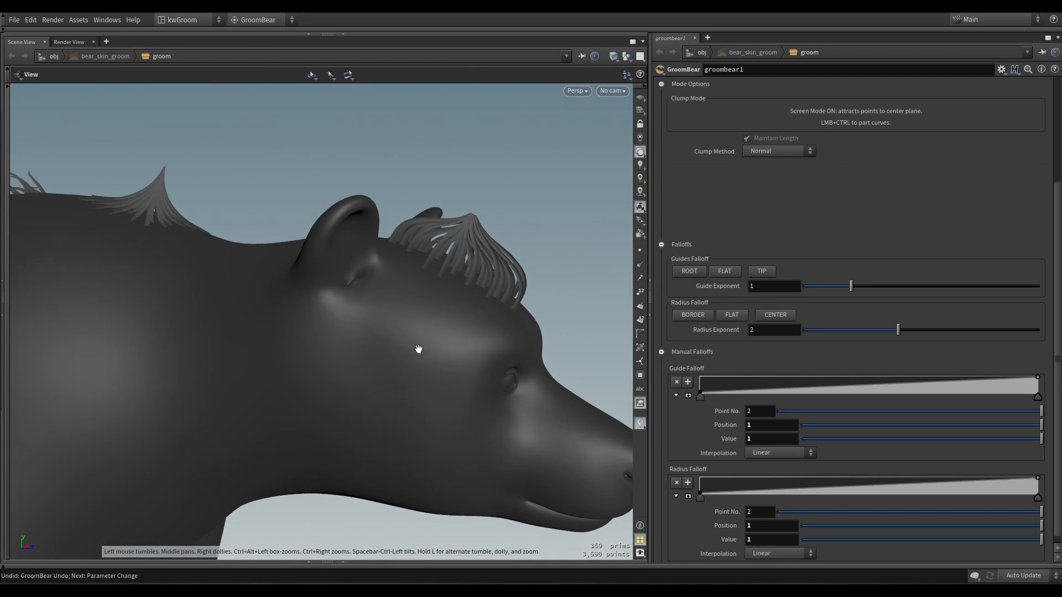
pyautogui.press('c')
pyautogui.click(420, 304)
pyautogui.scroll(3, 415, 357)
# Bend the cheek curves with the Shape brush at a radius of about 0.09
pyautogui.press('c')
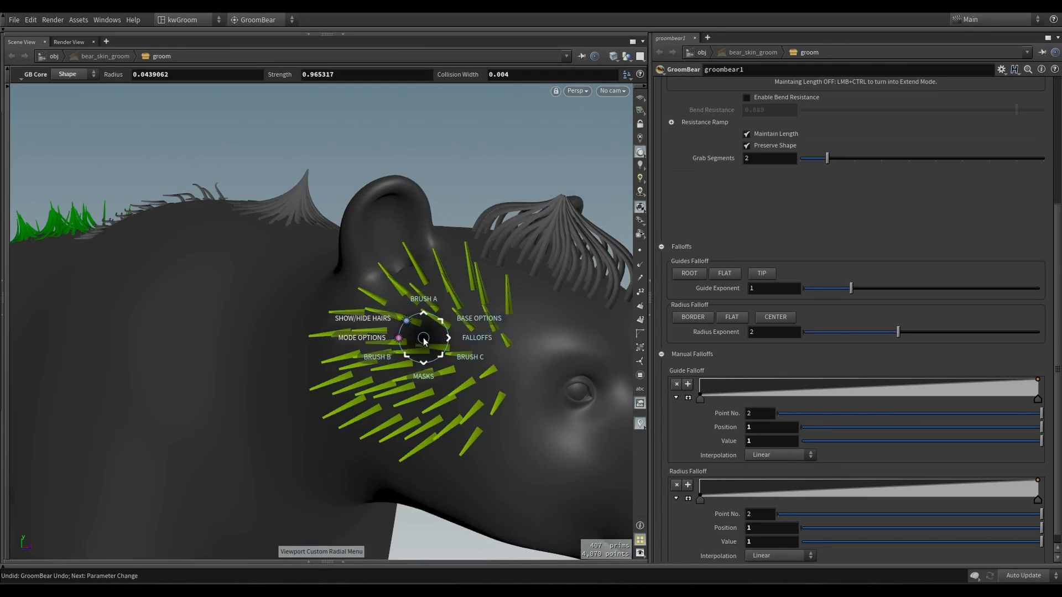
pyautogui.click(415, 279)
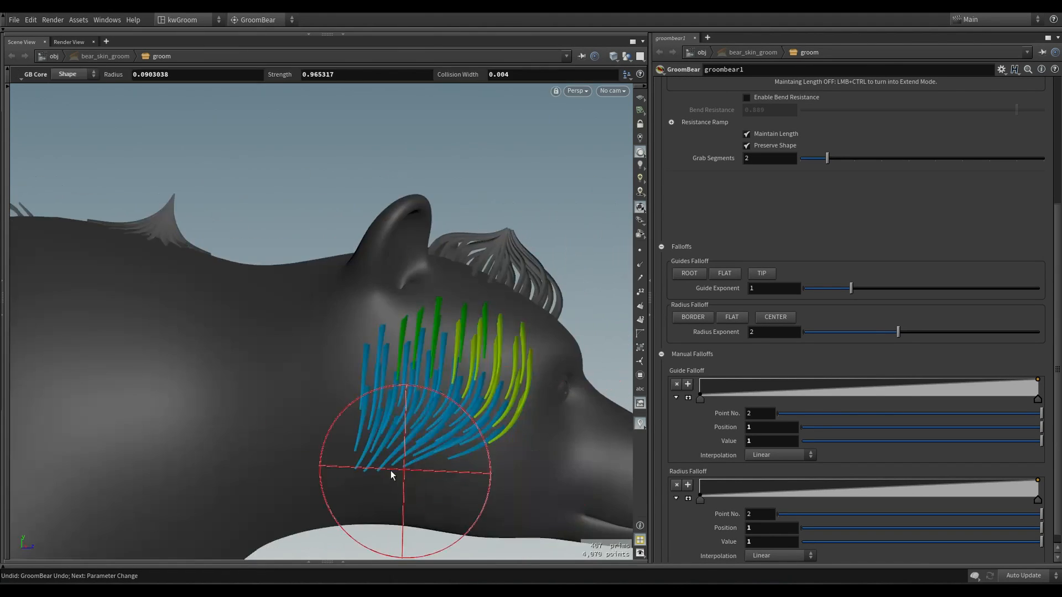
pyautogui.moveTo(391, 470)
pyautogui.keyDown('alt'); pyautogui.mouseDown()
pyautogui.moveTo(425, 370)
pyautogui.moveTo(456, 403)
pyautogui.moveTo(473, 383)
pyautogui.moveTo(458, 370)
pyautogui.mouseUp(); pyautogui.keyUp('alt')
# Set up the Lift brush with Lift 1 and Preserve Shape off, and try it on the cheek curves
pyautogui.press('c')
pyautogui.click(438, 387)
pyautogui.scroll(3, 711, 346)
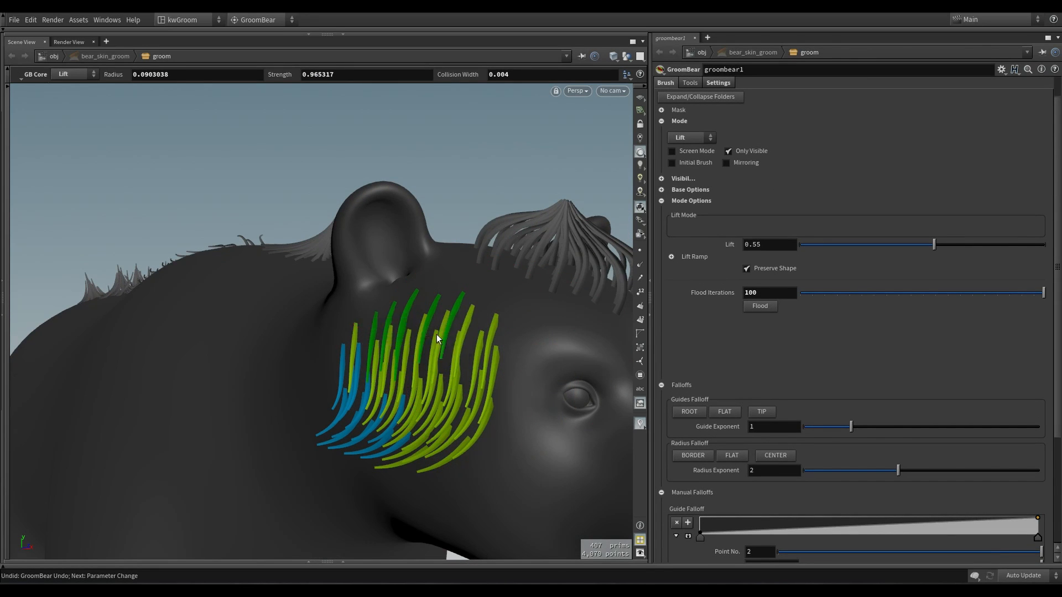
pyautogui.click(746, 268)
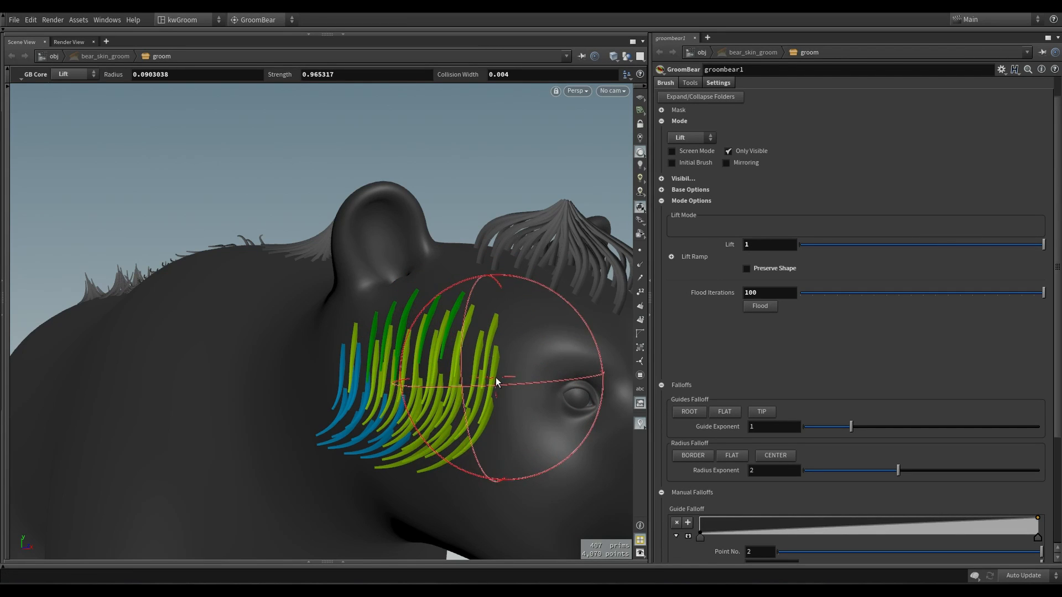
pyautogui.moveTo(496, 377)
pyautogui.mouseDown()
pyautogui.moveTo(400, 348)
pyautogui.moveTo(346, 370)
pyautogui.moveTo(414, 414)
pyautogui.moveTo(362, 370)
pyautogui.mouseUp()
pyautogui.hotkey('ctrl', 'z')
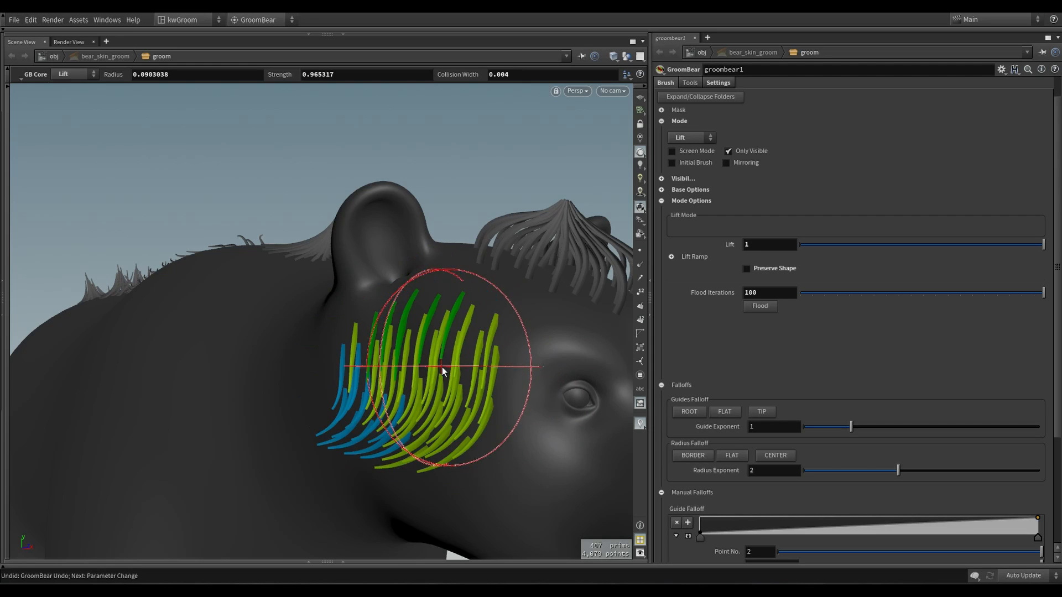
# Shape the Lift Ramp to rise from 0 to 0.666667 with three added points, and lift the cheek curves
pyautogui.keyDown('alt'); pyautogui.moveTo(443, 367); pyautogui.dragTo(450, 347); pyautogui.keyUp('alt')
pyautogui.click(672, 257)
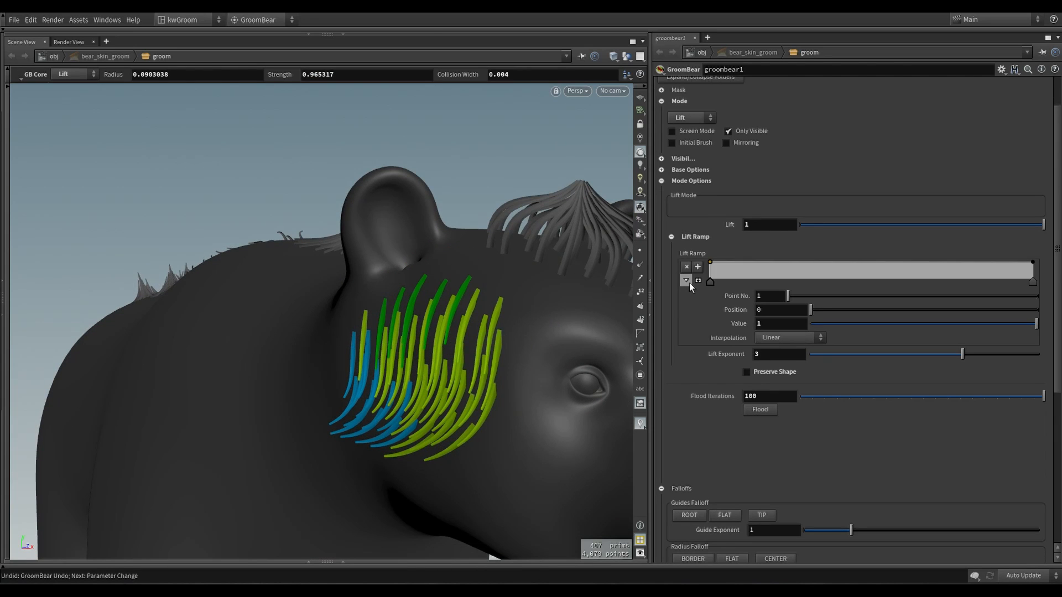
pyautogui.moveTo(710, 263); pyautogui.dragTo(706, 282)
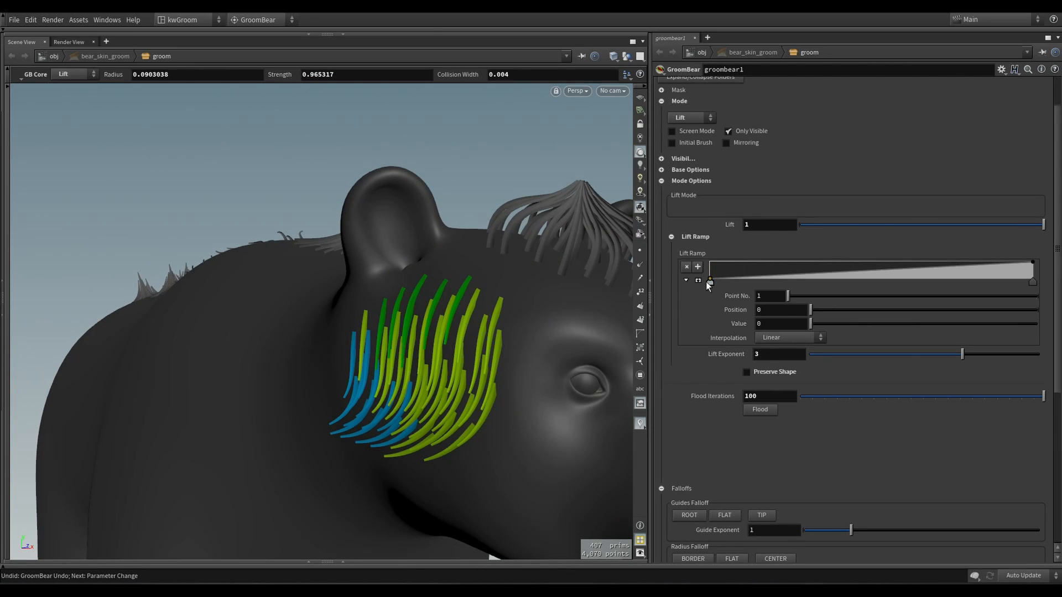
pyautogui.click(796, 277)
pyautogui.click(890, 274)
pyautogui.click(944, 274)
pyautogui.moveTo(1032, 264); pyautogui.dragTo(1034, 270)
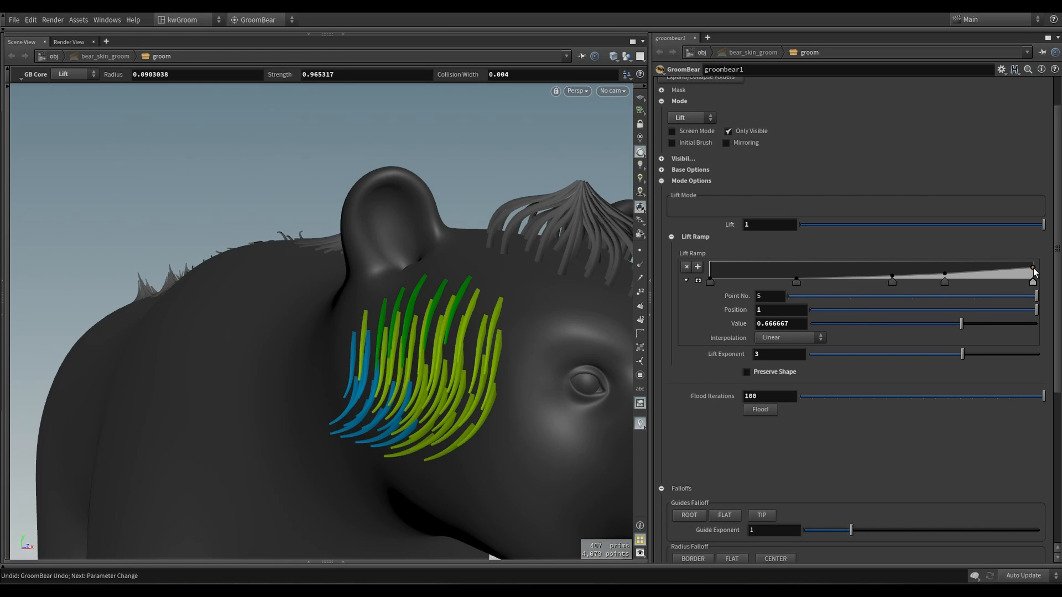
pyautogui.moveTo(438, 347)
pyautogui.mouseDown()
pyautogui.moveTo(477, 353)
pyautogui.moveTo(459, 339)
pyautogui.moveTo(356, 350)
pyautogui.moveTo(462, 403)
pyautogui.mouseUp()
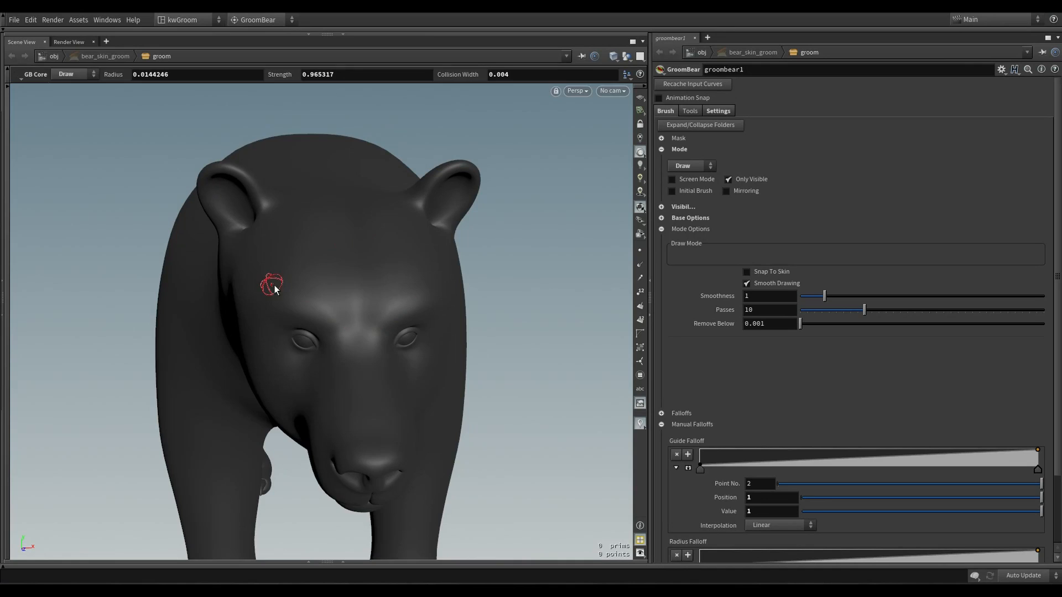
# Draw one long wavy curve from the brow above the bear's right eye, and turn on Mirroring
pyautogui.moveTo(275, 289)
pyautogui.keyDown('alt'); pyautogui.mouseDown()
pyautogui.moveTo(330, 297)
pyautogui.moveTo(301, 279)
pyautogui.moveTo(202, 345)
pyautogui.mouseUp(); pyautogui.keyUp('alt')
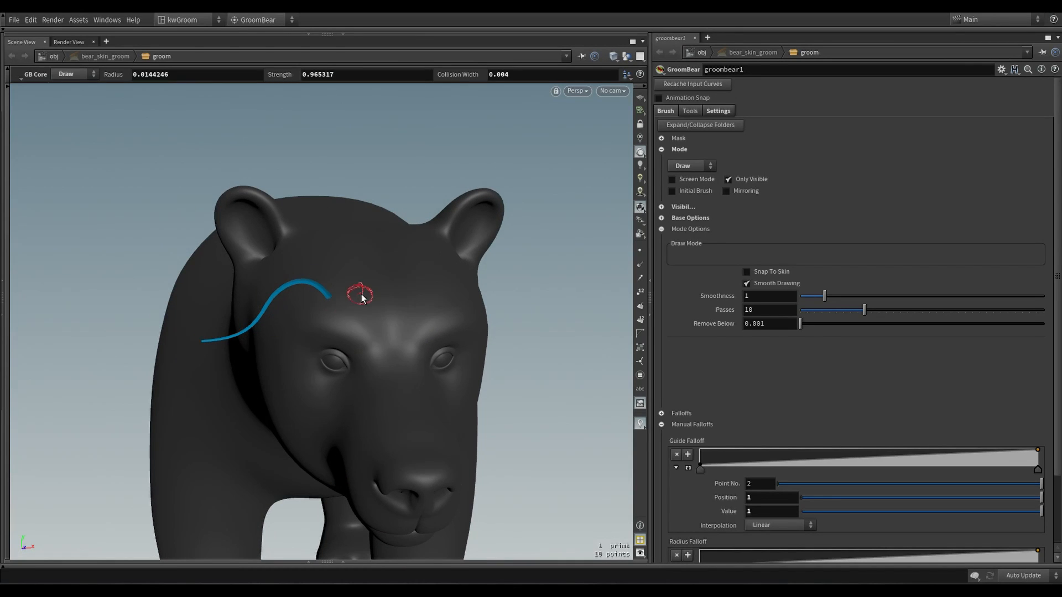
pyautogui.press('c')
pyautogui.click(417, 257)
pyautogui.click(414, 239)
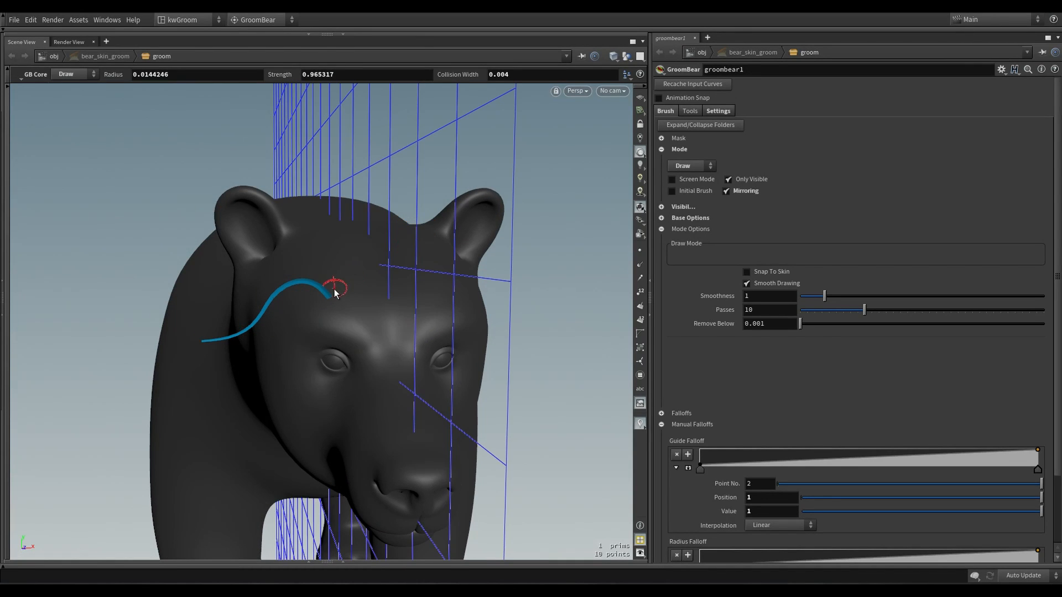
# Draw several more wavy curves next to the first one, mirrored onto both sides of the brow
pyautogui.moveTo(270, 281); pyautogui.dragTo(196, 334)
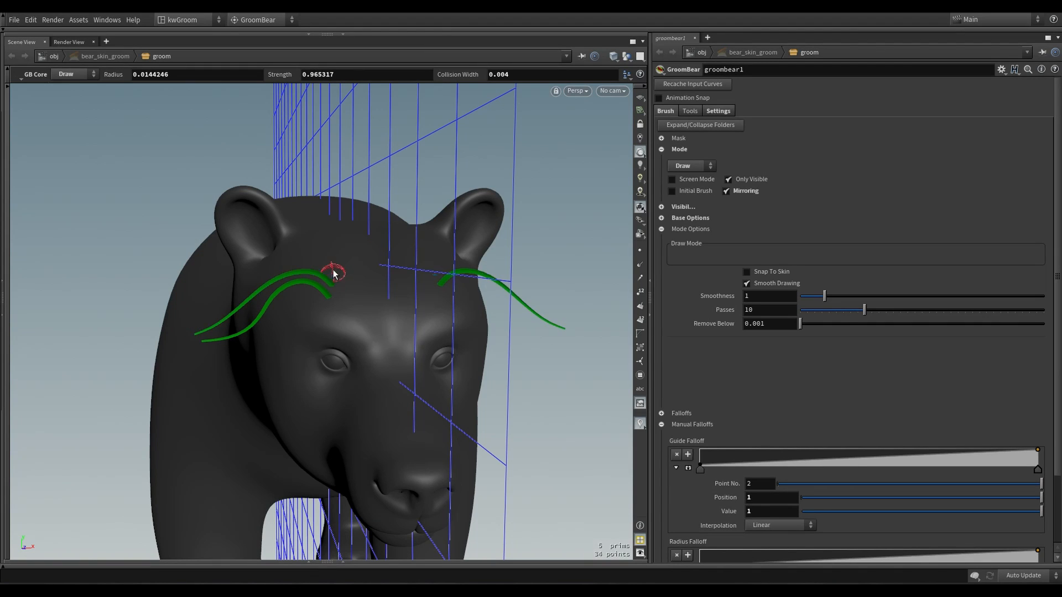
pyautogui.moveTo(279, 276); pyautogui.dragTo(190, 326)
pyautogui.moveTo(334, 267)
pyautogui.mouseDown()
pyautogui.moveTo(280, 266)
pyautogui.moveTo(198, 317)
pyautogui.moveTo(212, 325)
pyautogui.mouseUp()
# Switch to the Scatter brush with Interpolate on and fill both brows with curves at a radius of about 0.022
pyautogui.press('c')
pyautogui.click(297, 256)
pyautogui.click(313, 280)
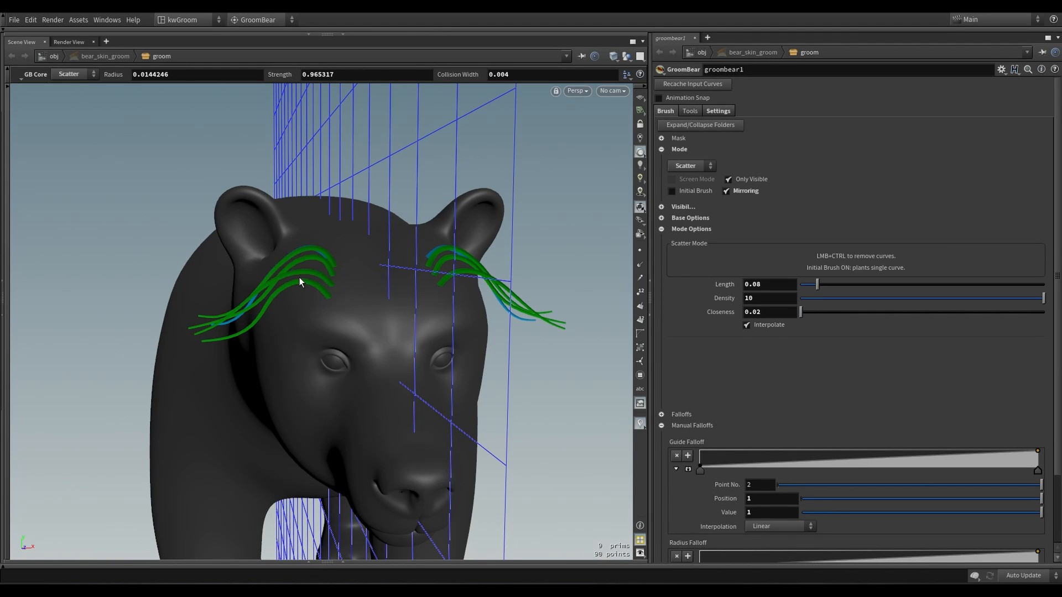
pyautogui.scroll(4, 340, 271)
pyautogui.moveTo(340, 268); pyautogui.dragTo(302, 280)
# Bend the mirrored brow curves downward using the Shape brush in Screen Mode with a radius of about 0.052
pyautogui.press('c')
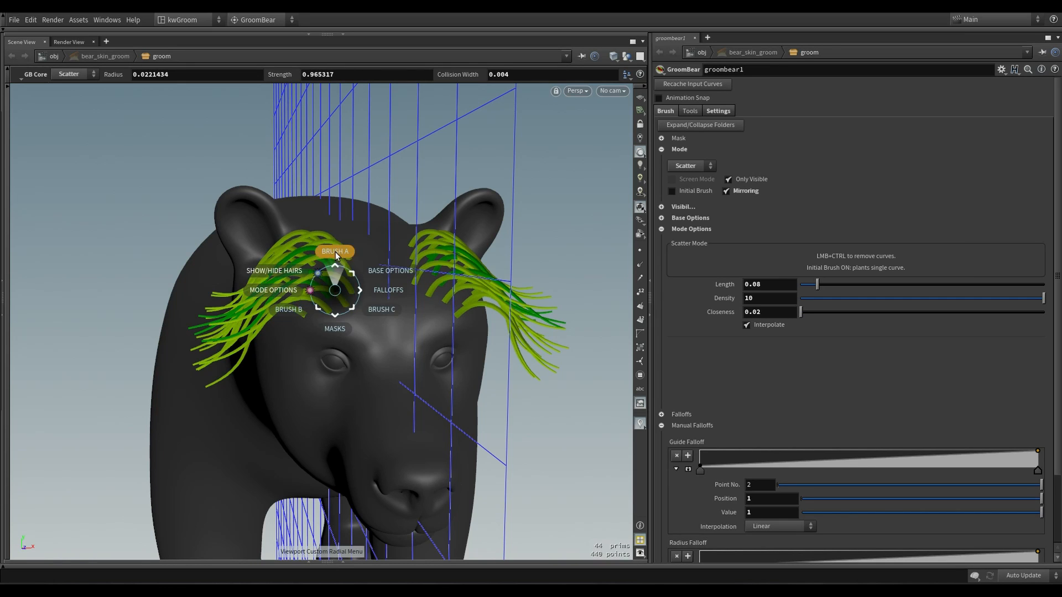
pyautogui.click(282, 279)
pyautogui.scroll(3, 255, 291)
pyautogui.moveTo(236, 308); pyautogui.dragTo(236, 354)
pyautogui.moveTo(226, 272); pyautogui.dragTo(243, 376)
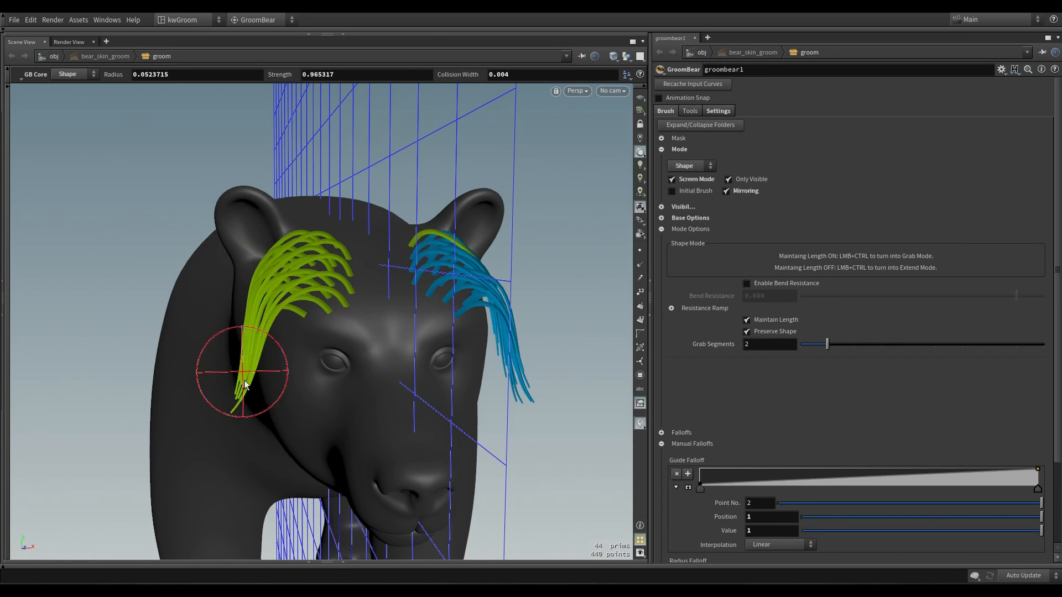
pyautogui.moveTo(282, 329)
pyautogui.keyDown('alt'); pyautogui.mouseDown()
pyautogui.moveTo(255, 311)
pyautogui.moveTo(253, 372)
pyautogui.mouseUp(); pyautogui.keyUp('alt')
pyautogui.moveTo(515, 360)
pyautogui.mouseDown()
pyautogui.moveTo(489, 321)
pyautogui.moveTo(534, 369)
pyautogui.mouseUp()
pyautogui.moveTo(528, 378); pyautogui.dragTo(540, 379)
pyautogui.keyDown('alt'); pyautogui.moveTo(301, 308); pyautogui.dragTo(333, 325); pyautogui.keyUp('alt')
# Turn off Mirroring and bend only the bear's right brow curves upward at a radius of about 0.069
pyautogui.press('c')
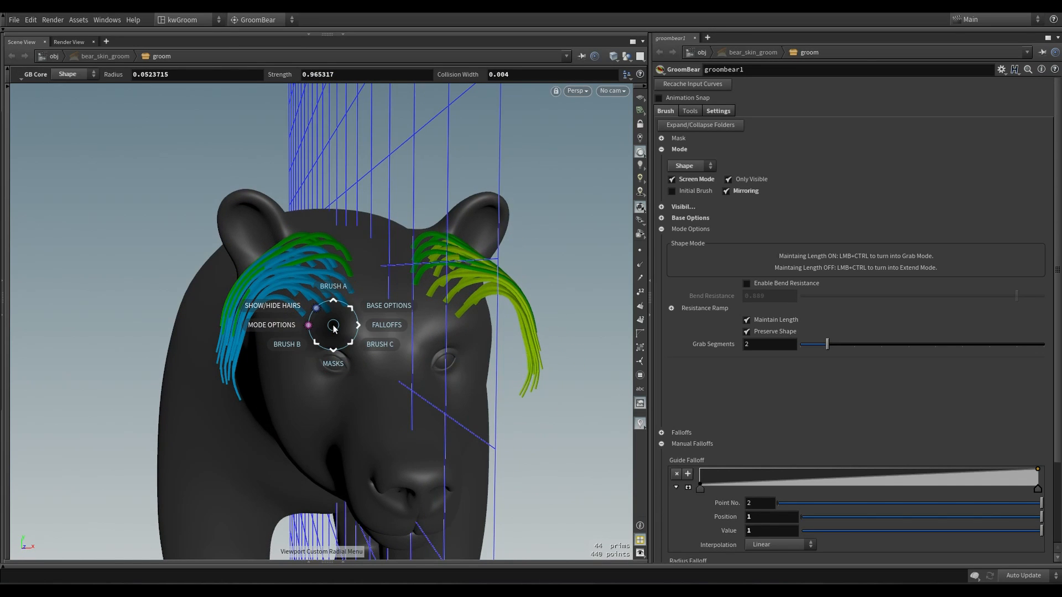
pyautogui.click(367, 293)
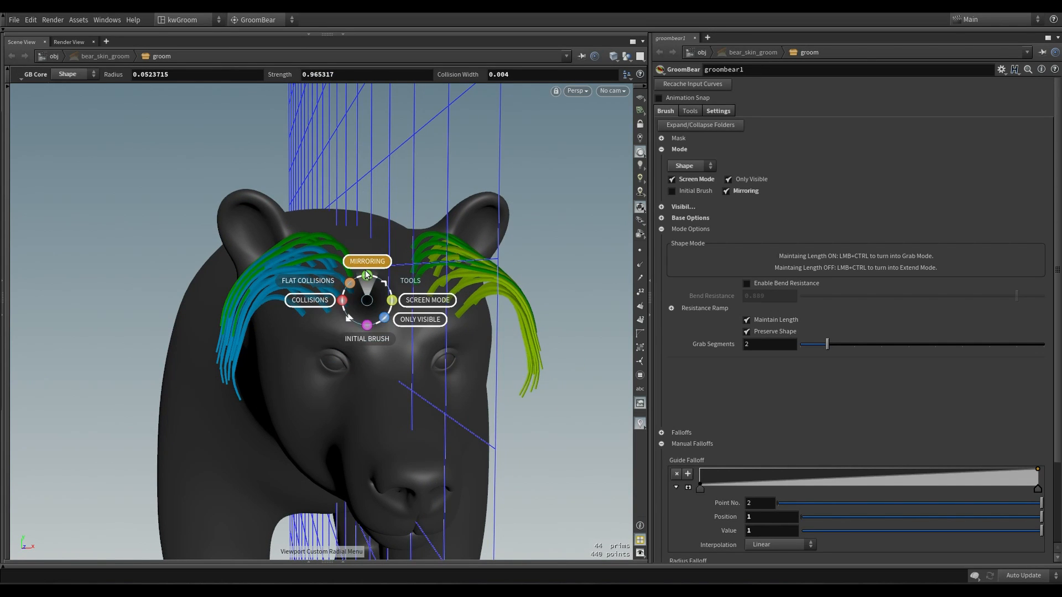
pyautogui.click(366, 271)
pyautogui.moveTo(298, 341)
pyautogui.keyDown('alt'); pyautogui.mouseDown()
pyautogui.moveTo(248, 355)
pyautogui.moveTo(161, 331)
pyautogui.moveTo(184, 287)
pyautogui.moveTo(177, 262)
pyautogui.moveTo(204, 228)
pyautogui.moveTo(237, 260)
pyautogui.mouseUp(); pyautogui.keyUp('alt')
pyautogui.scroll(3, 287, 350)
# Mirror the reshaped brow curves onto the other side of the head with the Mirror tool
pyautogui.press('c')
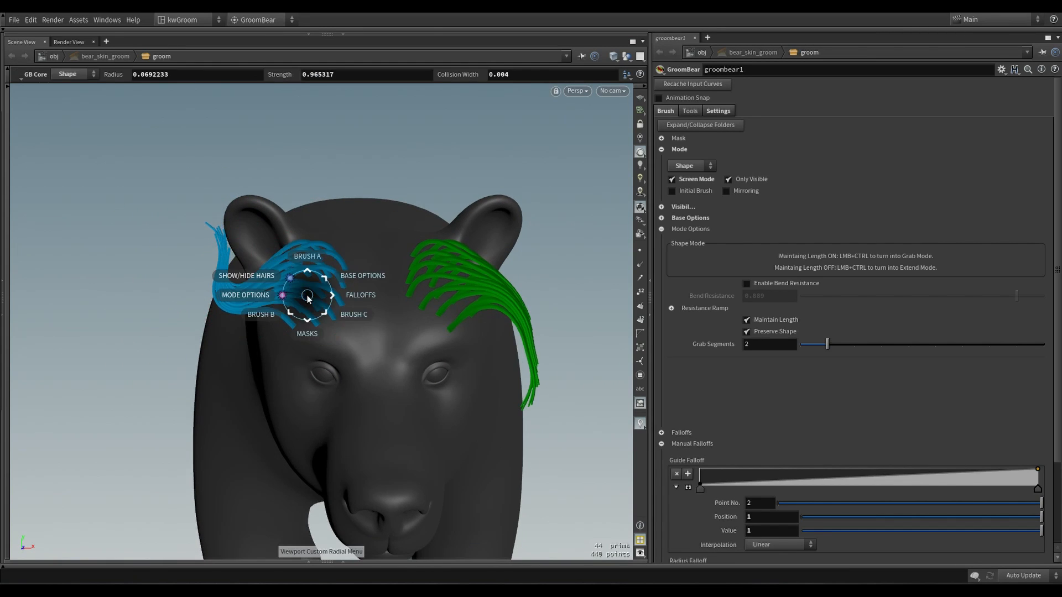
pyautogui.click(339, 263)
pyautogui.click(387, 231)
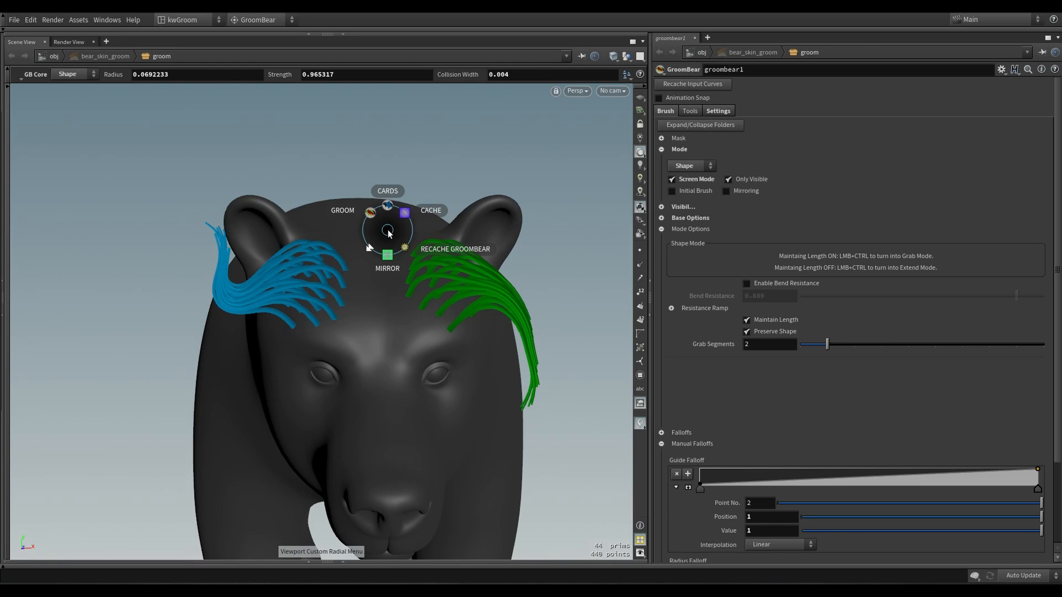
pyautogui.click(387, 247)
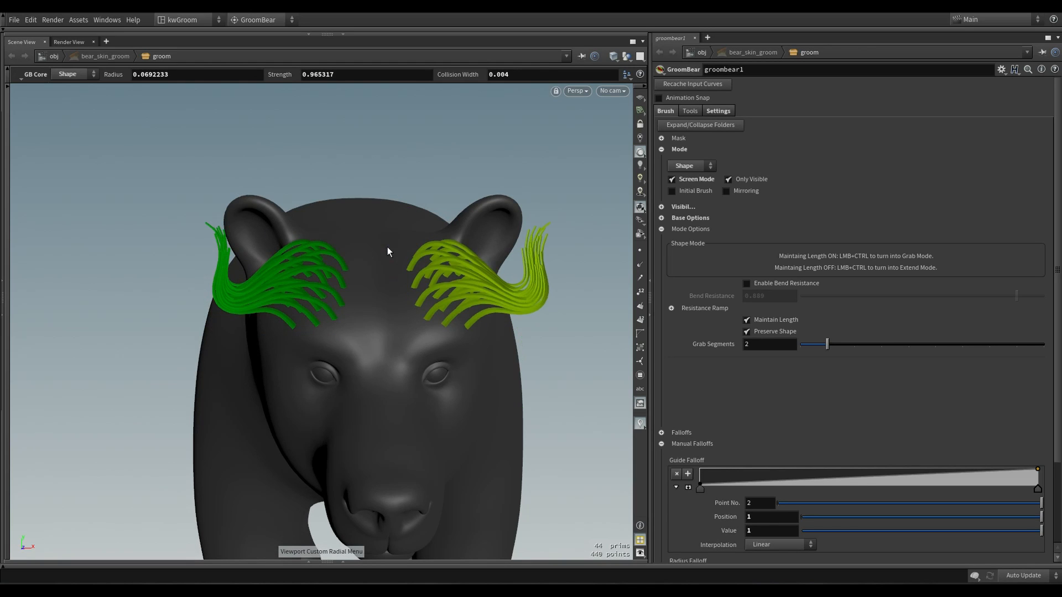
# Bend the tips of the bear's right brow curves down and outward, and mirror the new shape to the other side
pyautogui.press('space')
pyautogui.moveTo(380, 292)
pyautogui.mouseDown()
pyautogui.moveTo(401, 299)
pyautogui.moveTo(378, 304)
pyautogui.mouseUp()
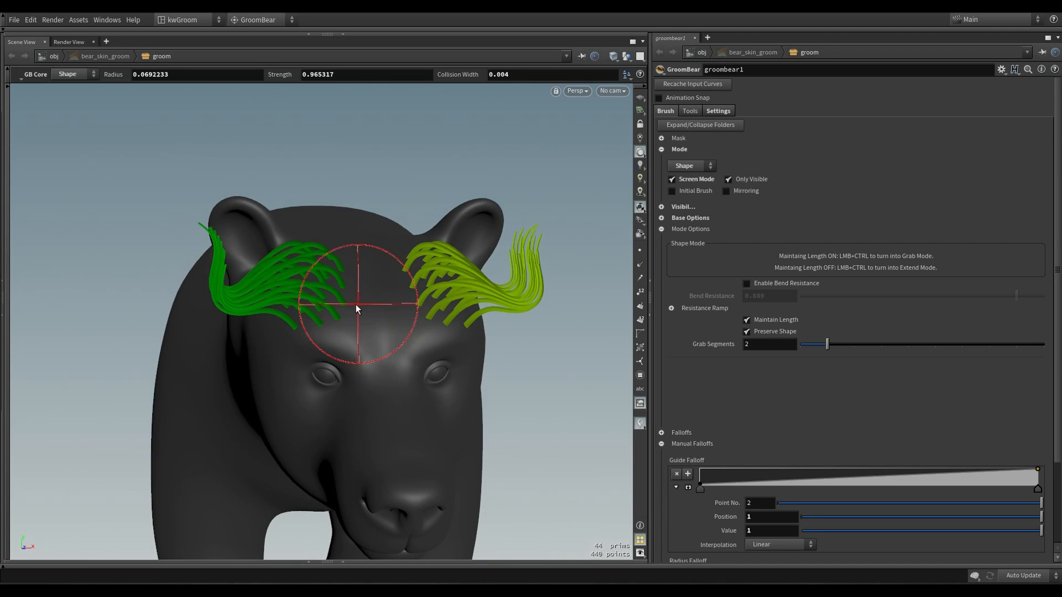
pyautogui.moveTo(218, 247)
pyautogui.mouseDown()
pyautogui.moveTo(185, 284)
pyautogui.moveTo(213, 320)
pyautogui.mouseUp()
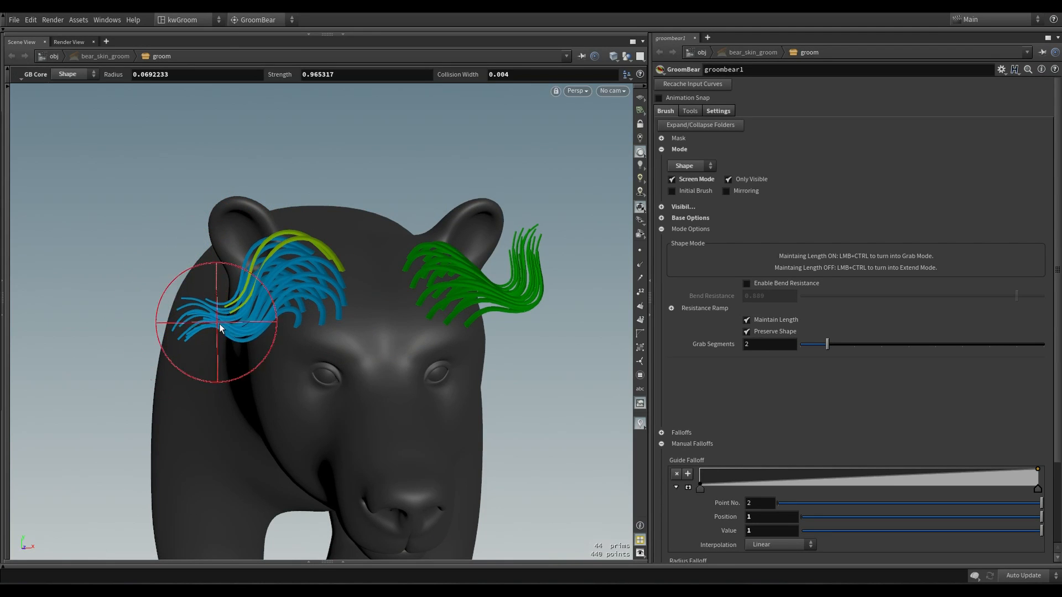
pyautogui.press('c')
pyautogui.click(332, 265)
pyautogui.click(327, 282)
# Isolate part of the bear's right brow curves with a selection mask so only those curves can be edited
pyautogui.press('space')
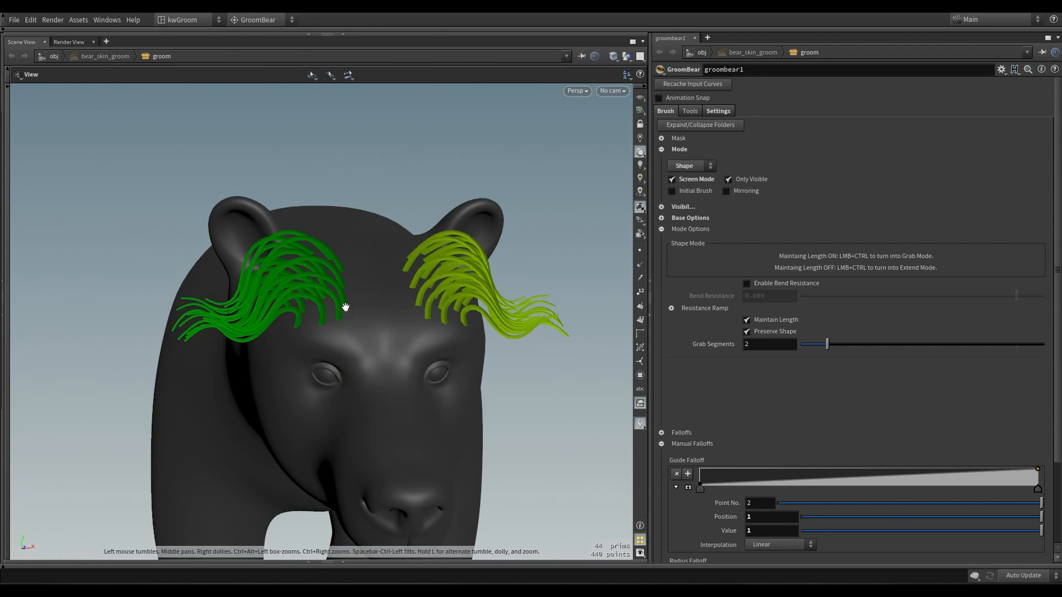
pyautogui.moveTo(343, 306); pyautogui.dragTo(341, 322)
pyautogui.press('c')
pyautogui.click(343, 354)
pyautogui.click(327, 335)
pyautogui.moveTo(276, 289); pyautogui.dragTo(350, 347)
pyautogui.press('Return')
# Shift the isolated curves down the side of the head with the Move brush and mirror them to the other side
pyautogui.press('c')
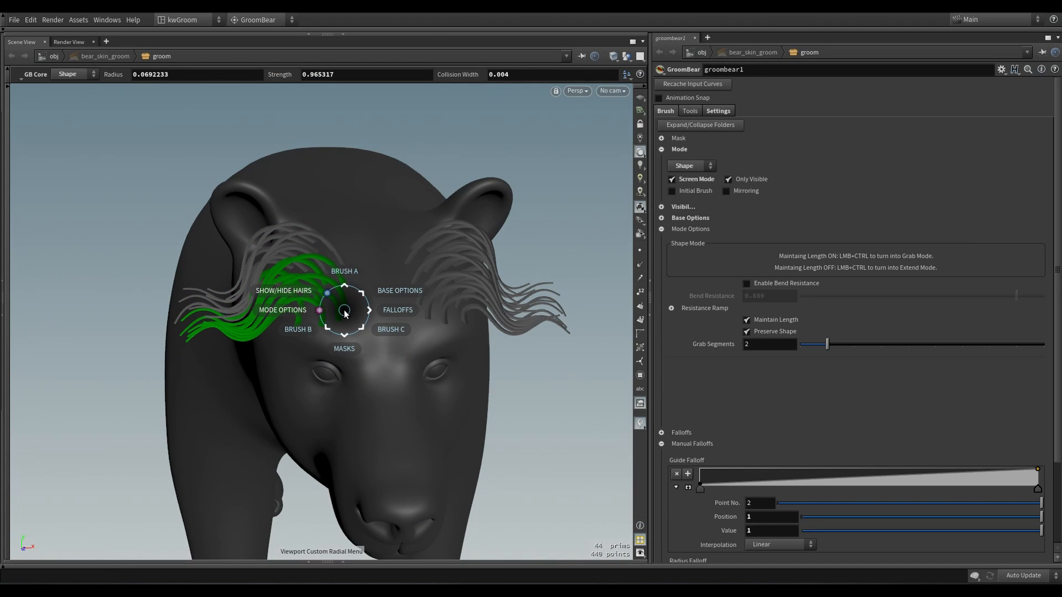
pyautogui.click(308, 342)
pyautogui.click(283, 342)
pyautogui.moveTo(334, 308)
pyautogui.mouseDown()
pyautogui.moveTo(316, 291)
pyautogui.moveTo(284, 304)
pyautogui.moveTo(281, 330)
pyautogui.moveTo(313, 308)
pyautogui.mouseUp()
pyautogui.press('c')
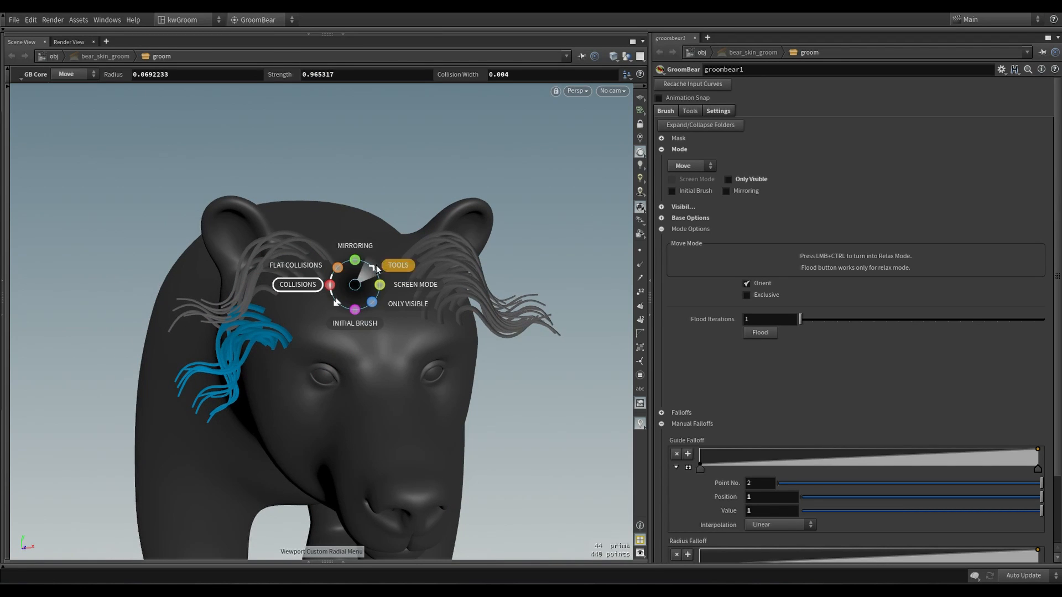
pyautogui.click(376, 270)
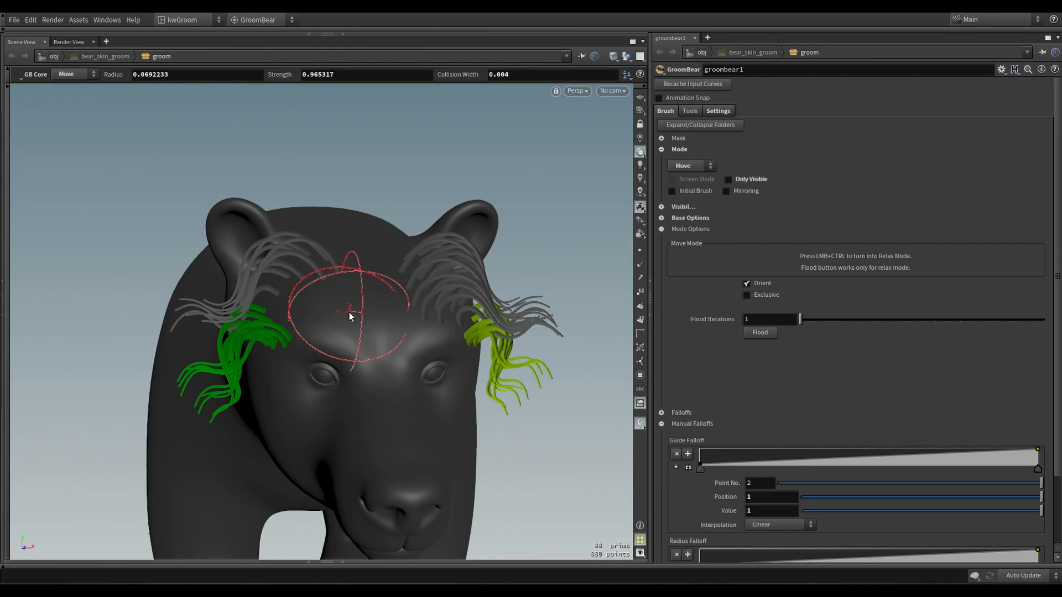
# Examine the Mirror Direction option of the Mirror tool and the Live Mirror Direction option in the GroomBear settings
pyautogui.click(706, 109)
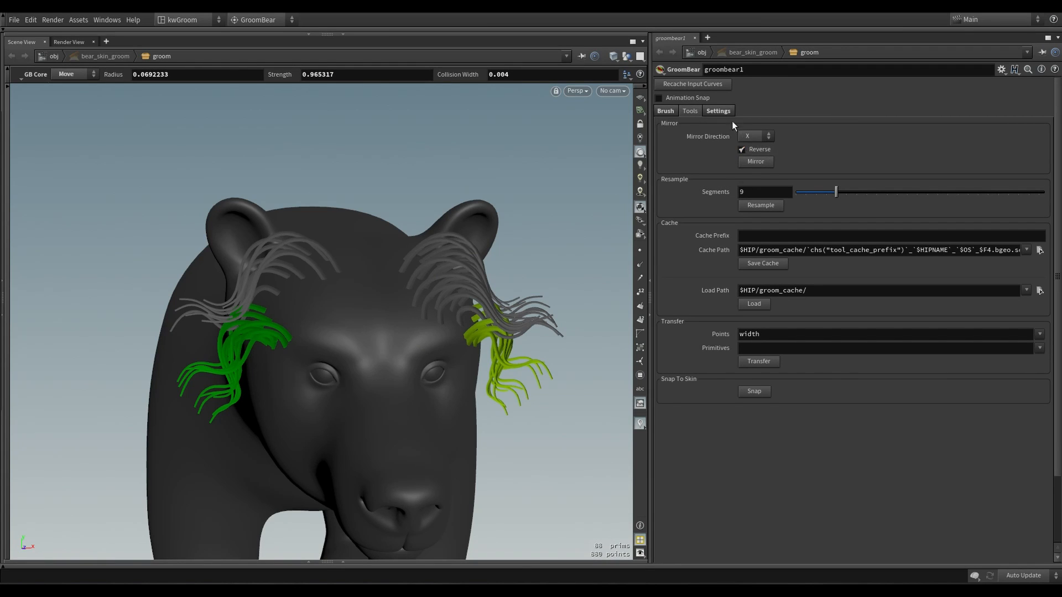
pyautogui.click(720, 111)
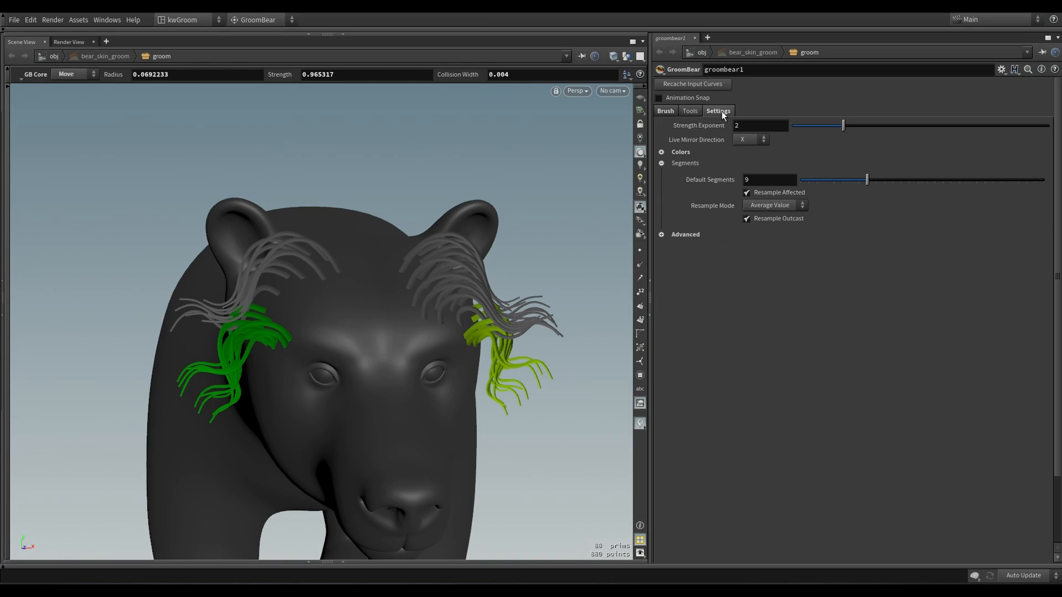
pyautogui.click(752, 141)
pyautogui.click(745, 141)
pyautogui.click(745, 151)
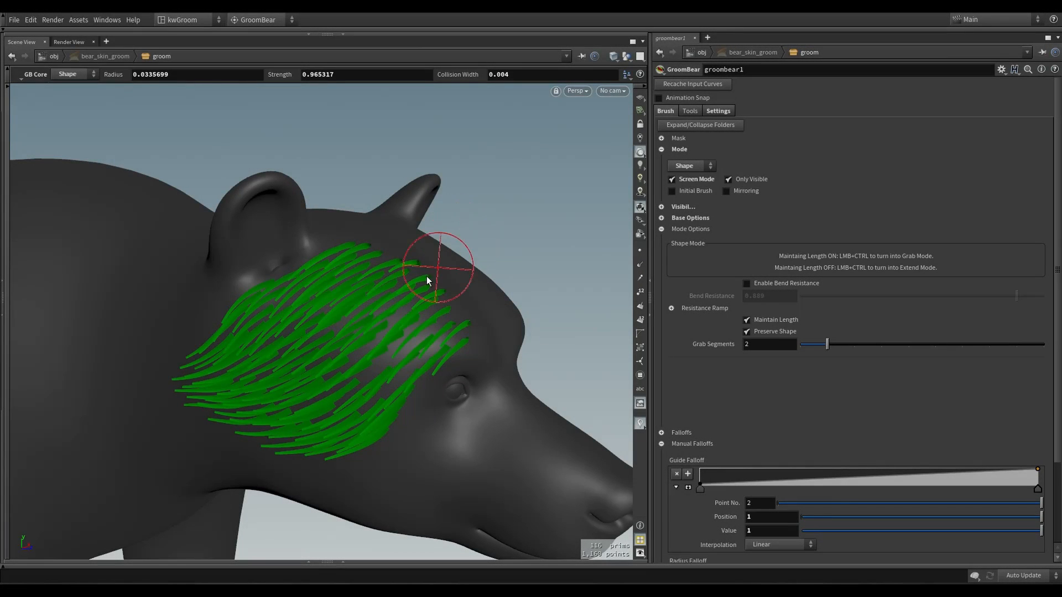
# Paint the float attribute mask01 onto the curves nearest the eye using the Paint brush with value 1 and opacity 0.5
pyautogui.press('c')
pyautogui.click(417, 327)
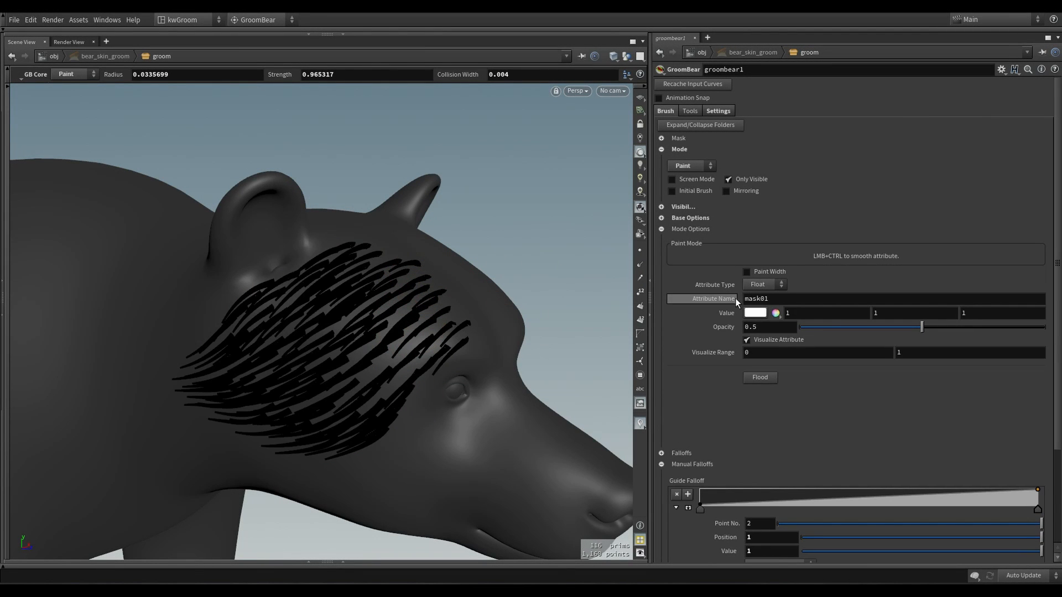
pyautogui.moveTo(429, 281)
pyautogui.mouseDown()
pyautogui.moveTo(287, 402)
pyautogui.moveTo(414, 294)
pyautogui.moveTo(412, 323)
pyautogui.moveTo(347, 389)
pyautogui.moveTo(437, 355)
pyautogui.moveTo(338, 436)
pyautogui.moveTo(466, 324)
pyautogui.moveTo(340, 420)
pyautogui.mouseUp()
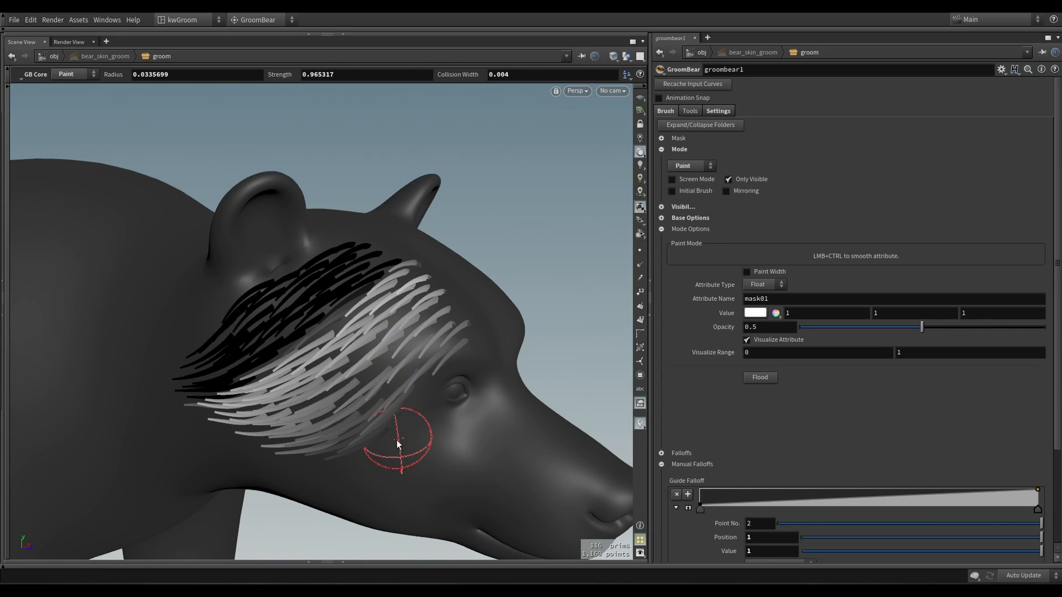
# Add mask01 to the guide primitive attributes transferred by the bear_skin_hairgen node
pyautogui.click(342, 561)
pyautogui.click(54, 383)
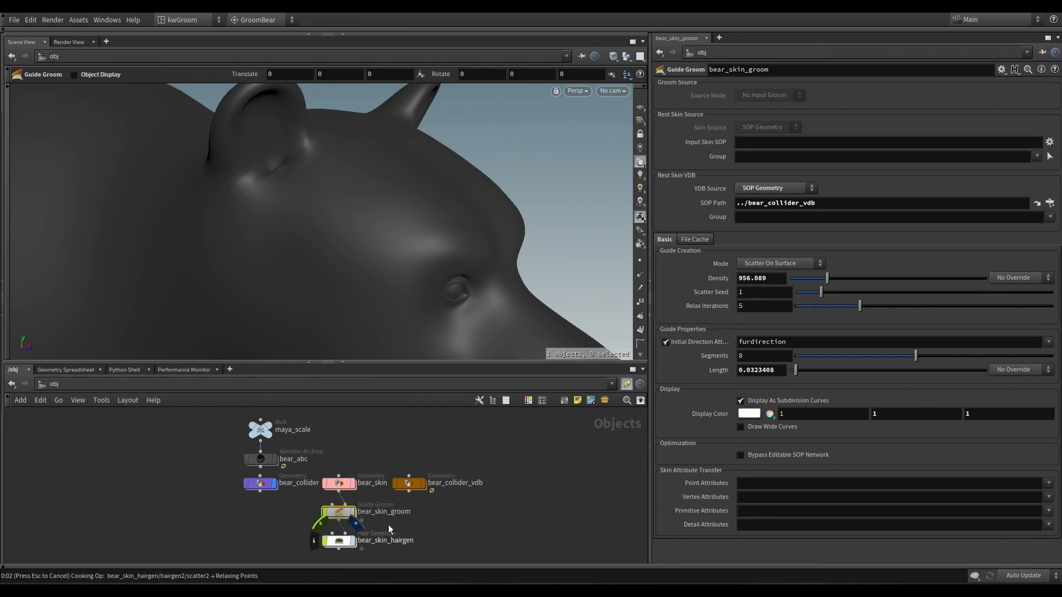
pyautogui.click(341, 545)
pyautogui.click(836, 230)
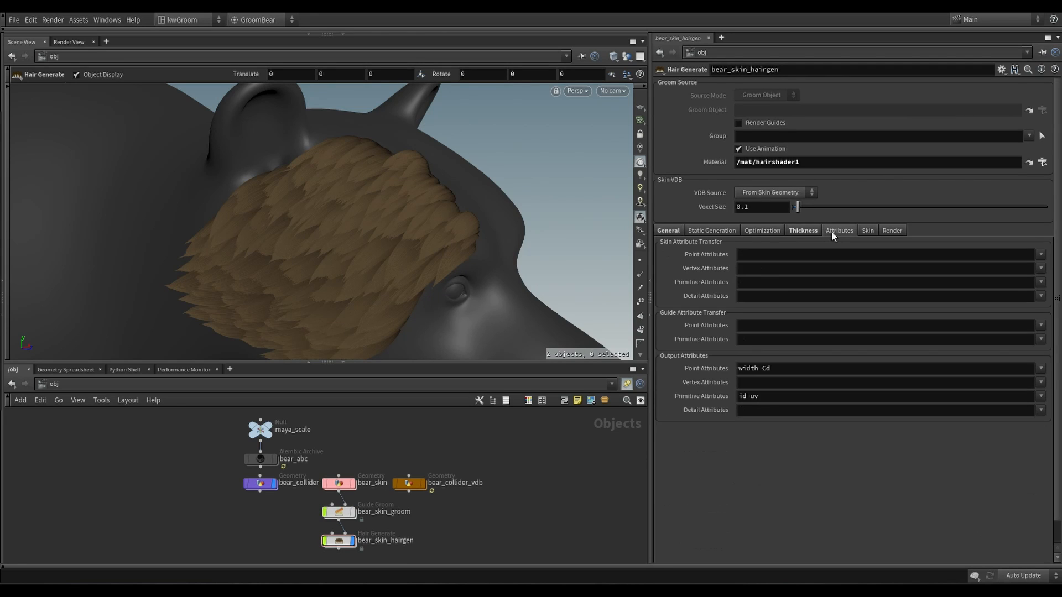
pyautogui.click(1041, 339)
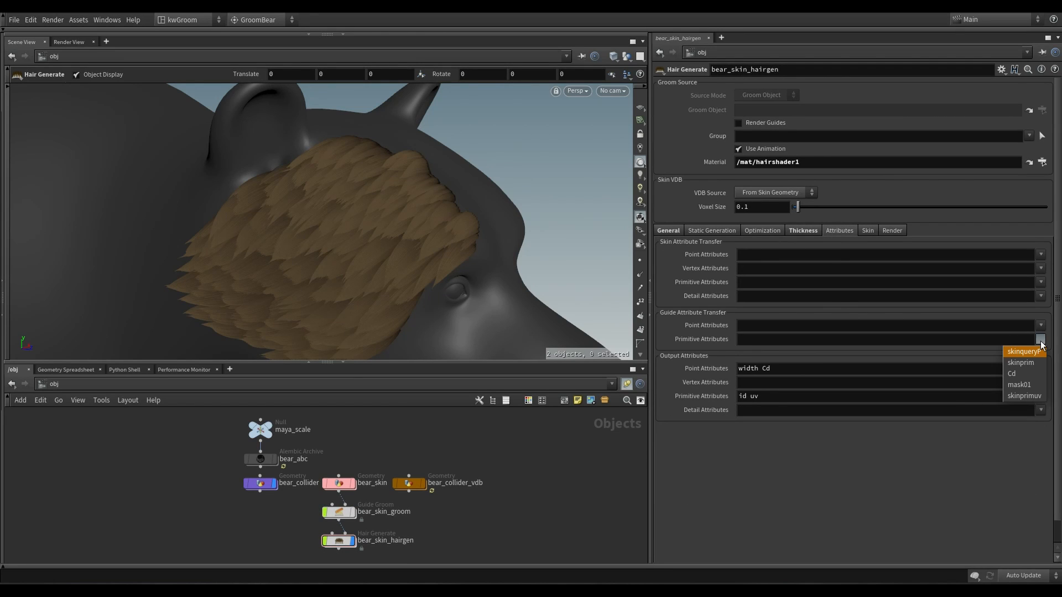
pyautogui.click(1030, 386)
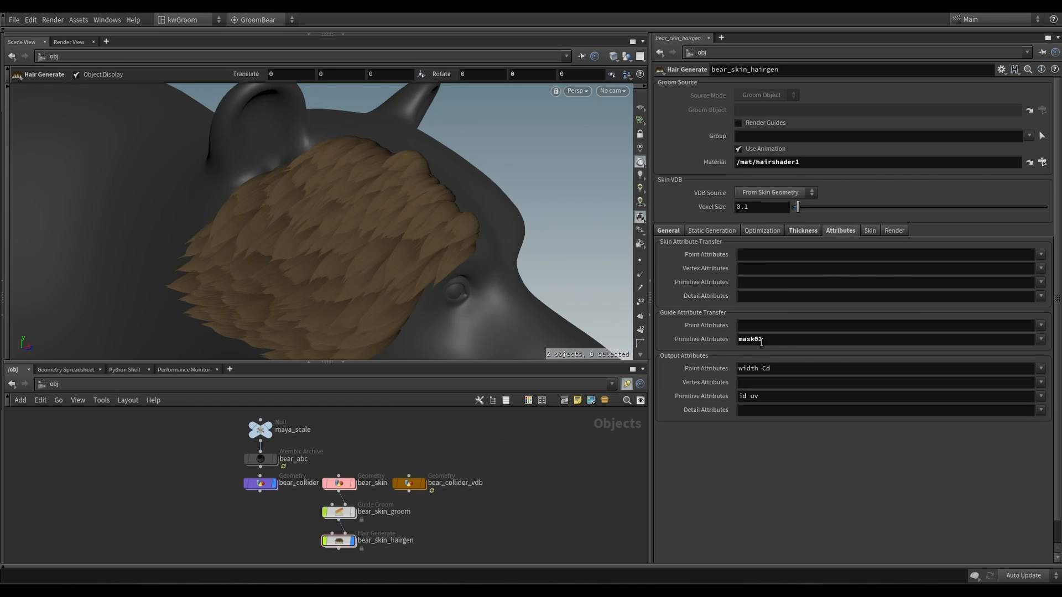
# Drive the Blend of hairclump1 inside bear_skin_hairgen by a Guide Attribute override using mask01
pyautogui.doubleClick(339, 542)
pyautogui.click(319, 514)
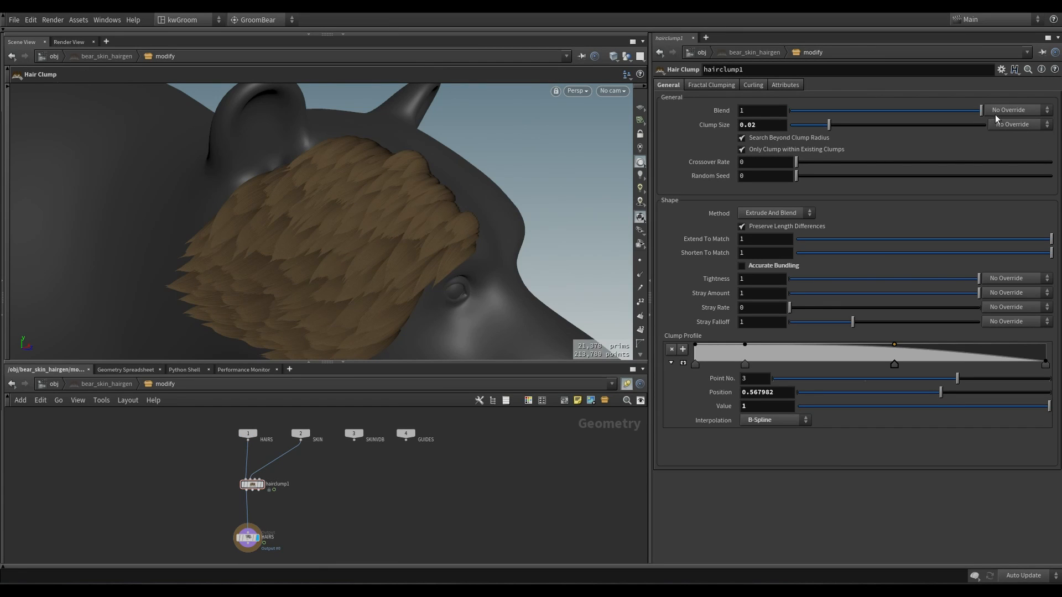
pyautogui.click(1016, 109)
pyautogui.click(1018, 121)
pyautogui.click(1047, 124)
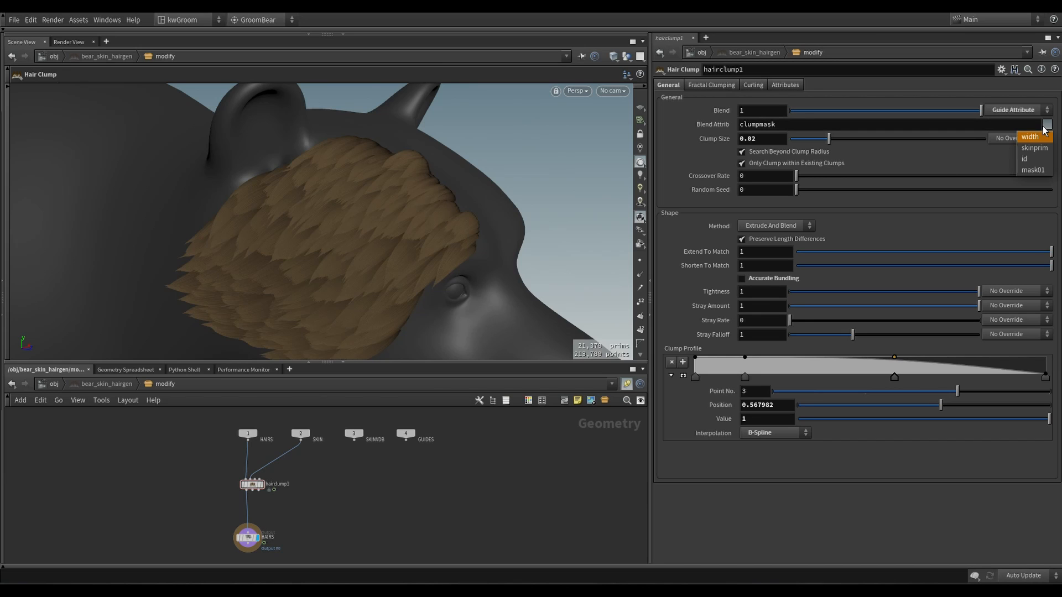
pyautogui.click(1034, 169)
# Vary the Hair Clump's Blend by lowering it to about 0.675 and raising it again to compare the clumping
pyautogui.moveTo(434, 244); pyautogui.dragTo(436, 199)
pyautogui.moveTo(981, 110); pyautogui.dragTo(959, 122)
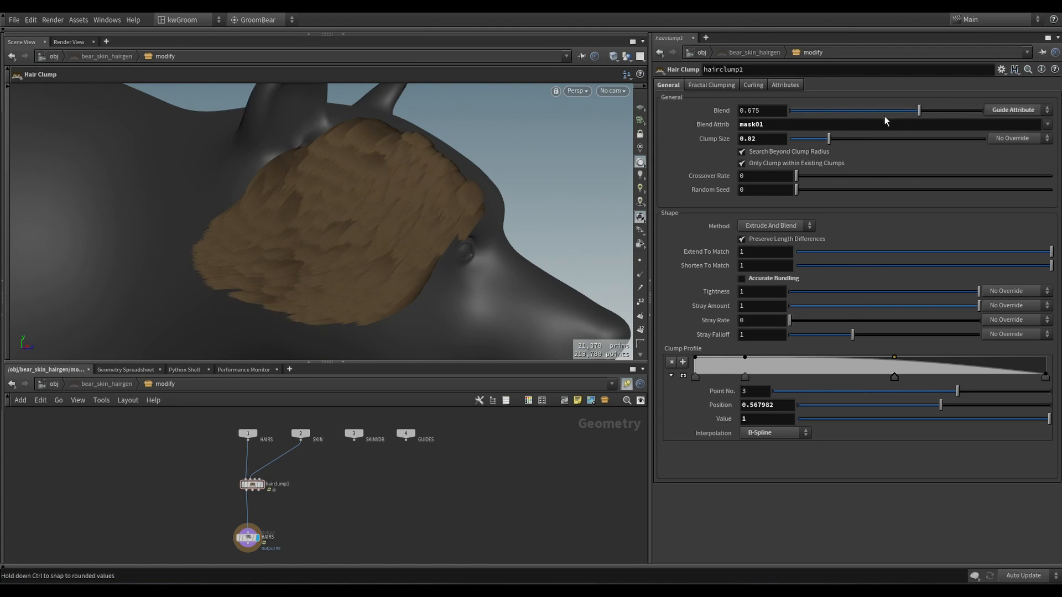
pyautogui.moveTo(885, 121); pyautogui.dragTo(951, 120)
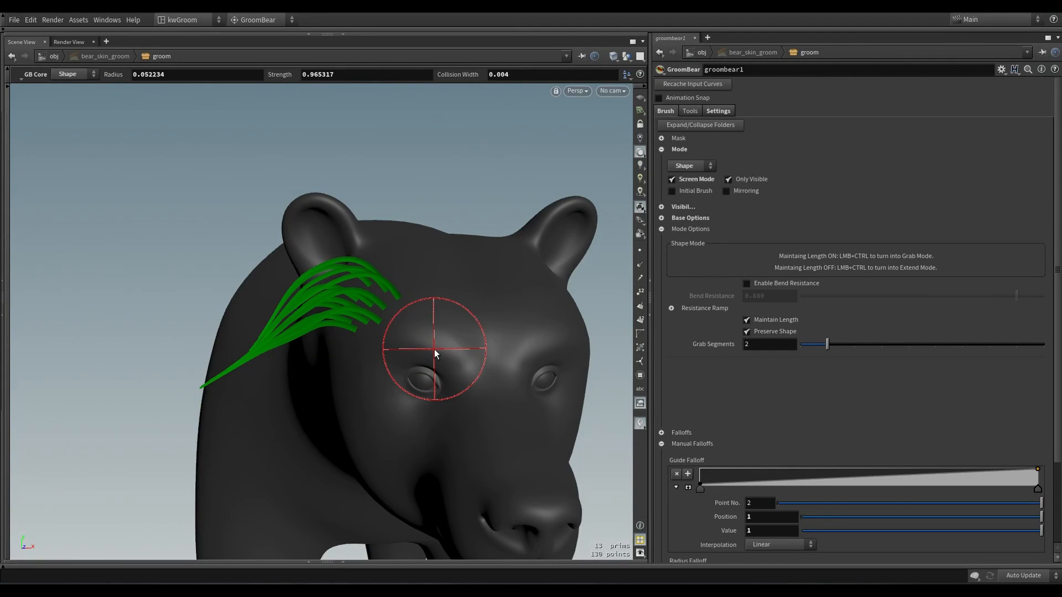
# Switch the brush to Edit mode and select the curves on the bear's right brow
pyautogui.press('c')
pyautogui.click(466, 287)
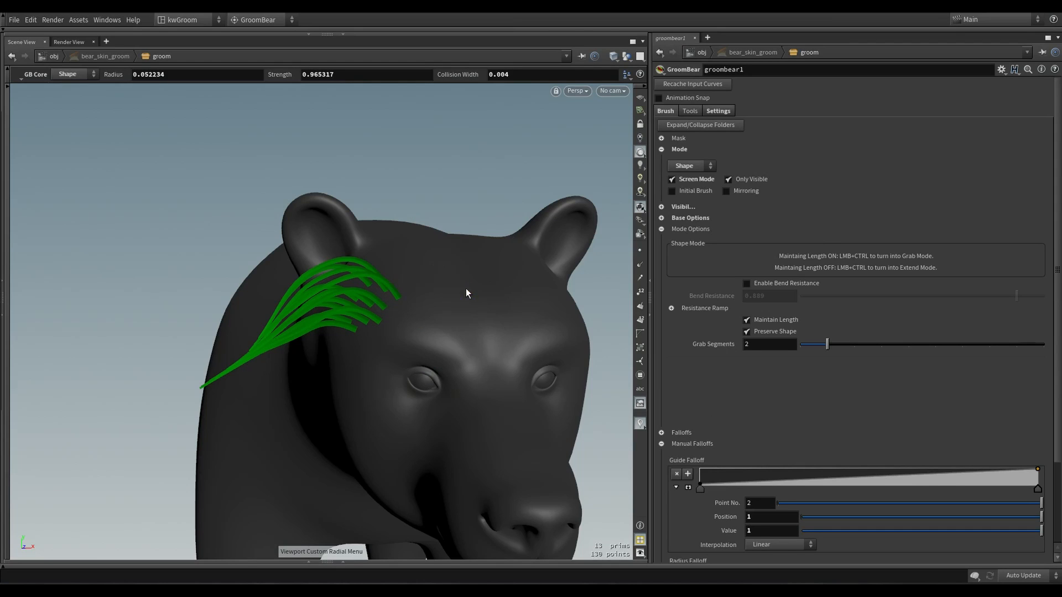
pyautogui.moveTo(422, 237); pyautogui.dragTo(294, 347)
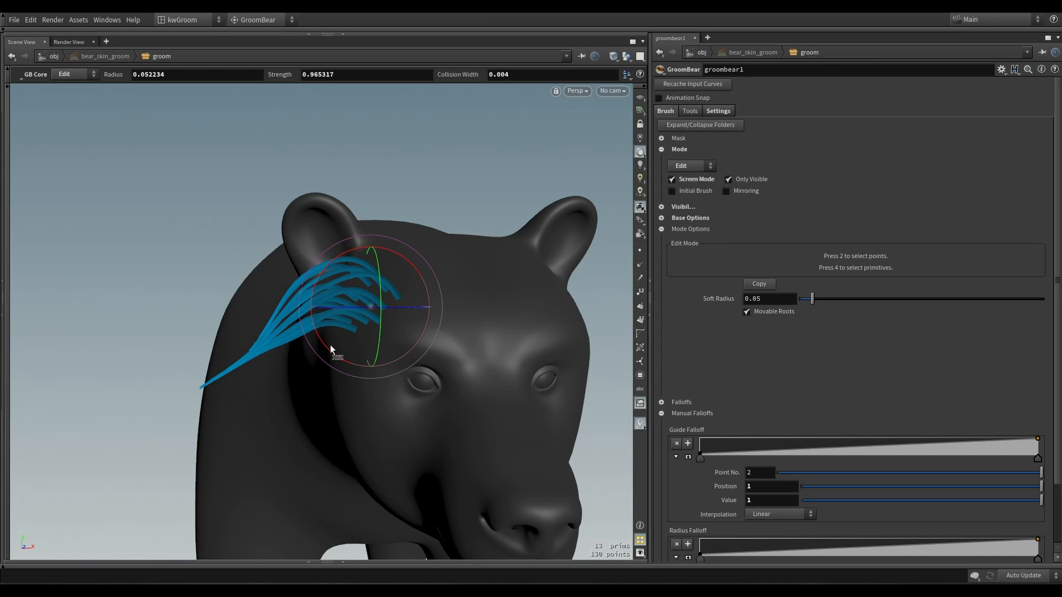
# Select the brow curves as whole primitives, try rotating them downward about their roots, and undo the rotation
pyautogui.press('4')
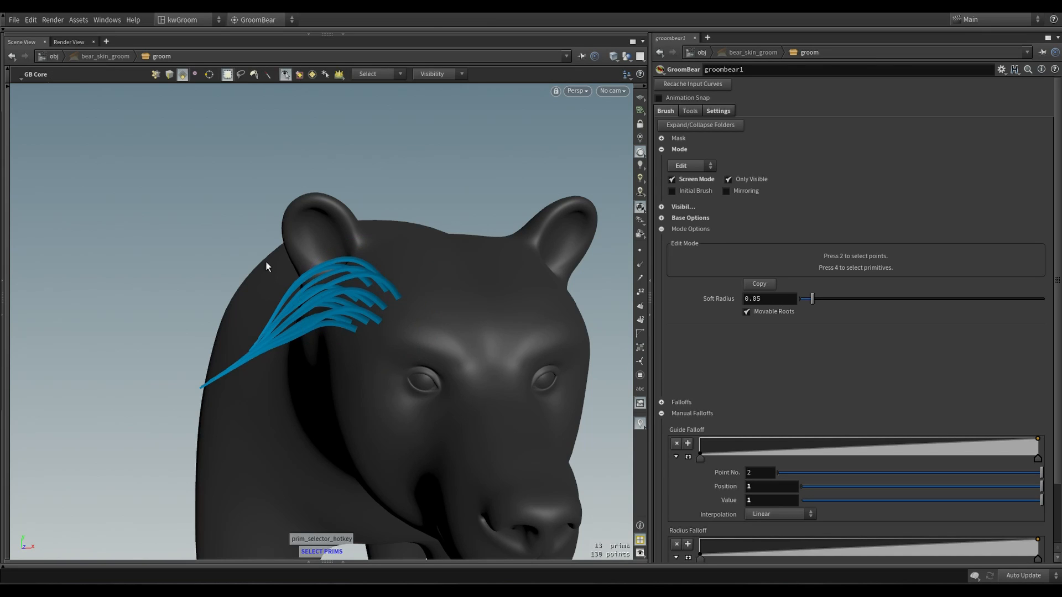
pyautogui.moveTo(266, 259); pyautogui.dragTo(384, 350)
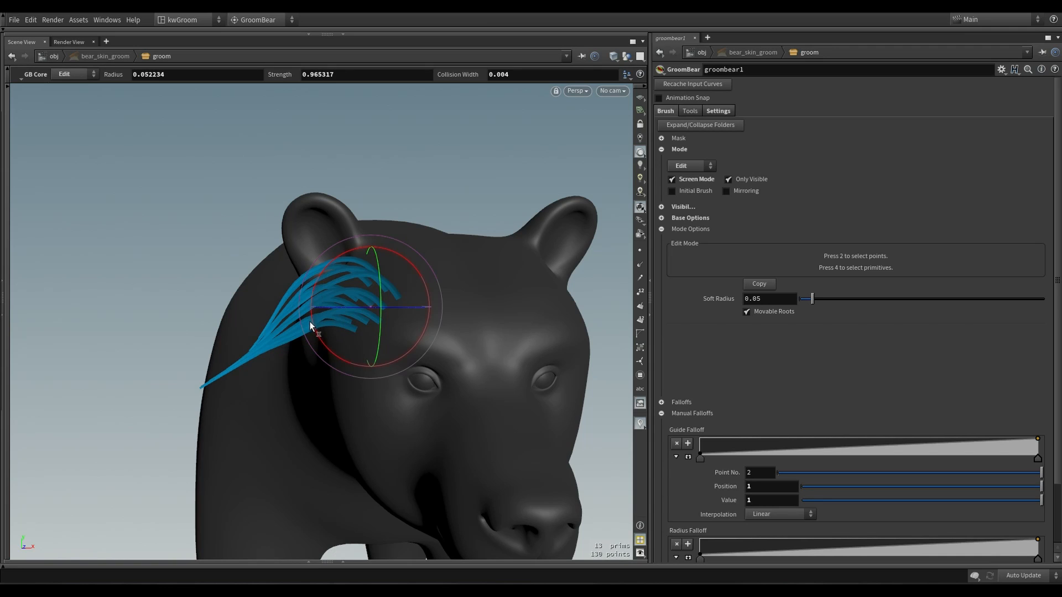
pyautogui.moveTo(313, 323); pyautogui.dragTo(337, 348)
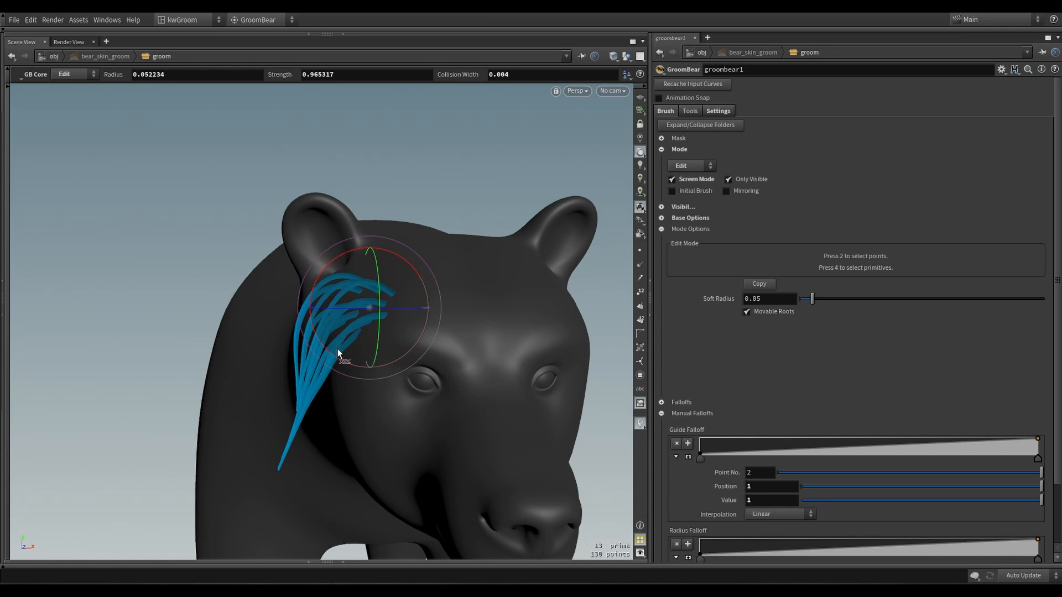
pyautogui.hotkey('ctrl', 'z')
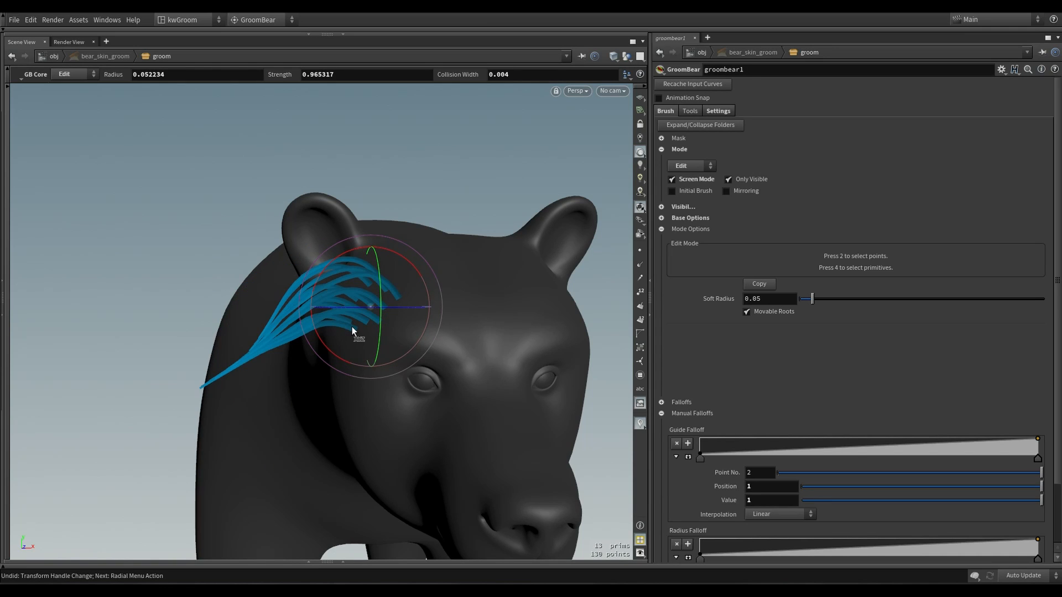
# Select points at the gathered tips of the curves and rotate them with the handle aligned to the viewport
pyautogui.press('2')
pyautogui.moveTo(288, 340); pyautogui.dragTo(180, 402)
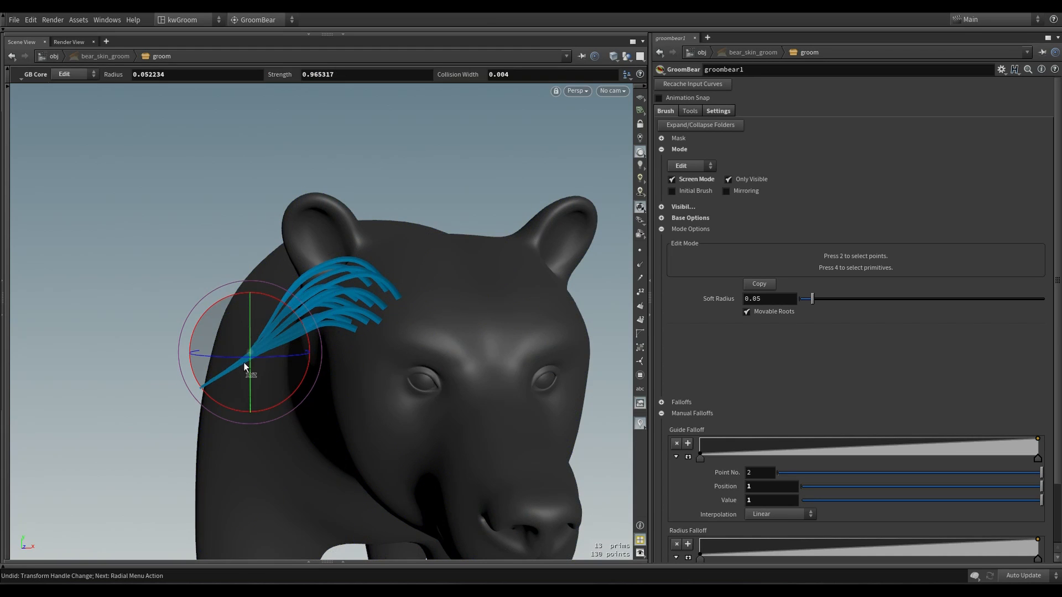
pyautogui.moveTo(275, 297); pyautogui.dragTo(254, 279)
pyautogui.press('m')
pyautogui.press('m')
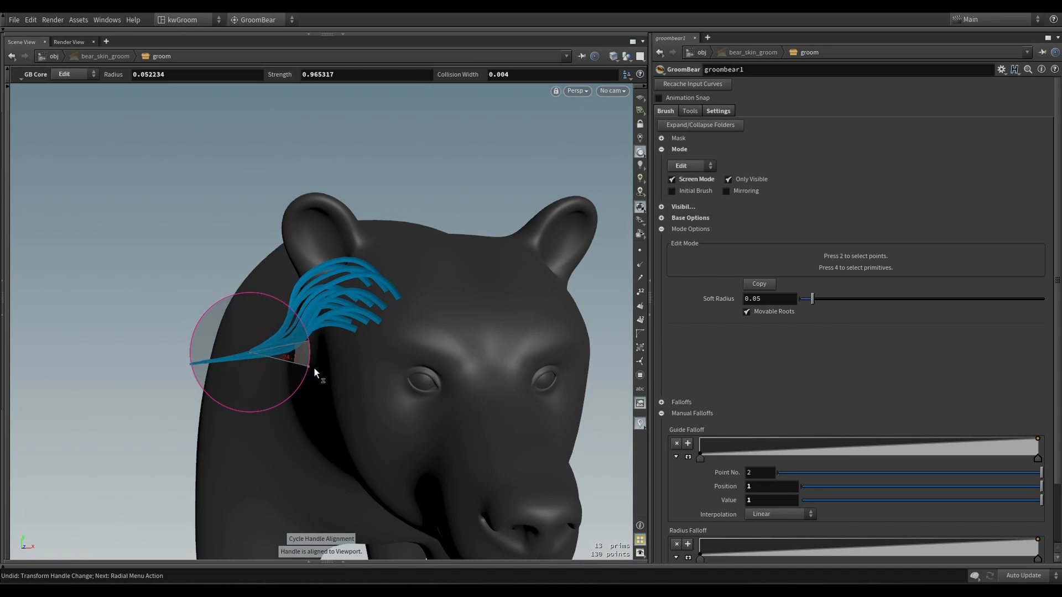
# Undo the rotation of the curve tips
pyautogui.press('Escape')
pyautogui.moveTo(310, 326)
pyautogui.mouseDown()
pyautogui.moveTo(335, 380)
pyautogui.moveTo(343, 375)
pyautogui.moveTo(327, 372)
pyautogui.moveTo(320, 387)
pyautogui.moveTo(361, 400)
pyautogui.moveTo(382, 431)
pyautogui.moveTo(387, 412)
pyautogui.moveTo(396, 429)
pyautogui.moveTo(404, 409)
pyautogui.moveTo(364, 389)
pyautogui.moveTo(373, 377)
pyautogui.moveTo(375, 422)
pyautogui.mouseUp()
pyautogui.press('Return')
pyautogui.press('Escape')
pyautogui.press('Return')
pyautogui.hotkey('ctrl', 'z')
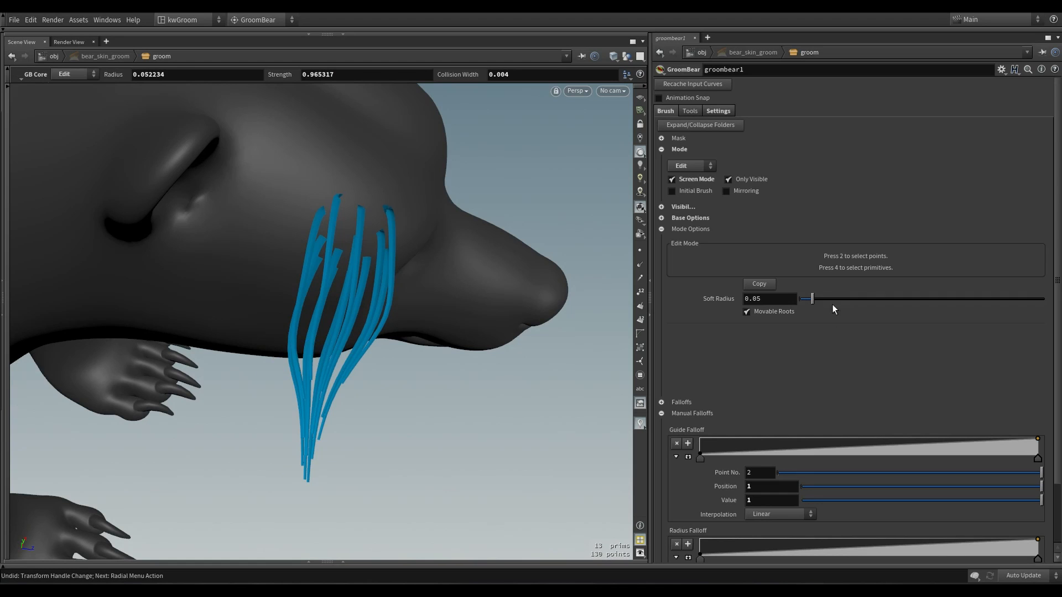
# Try rotating the tip points with Soft Radius set to 0.227, and undo both the rotation and the radius change
pyautogui.moveTo(858, 300); pyautogui.dragTo(855, 300)
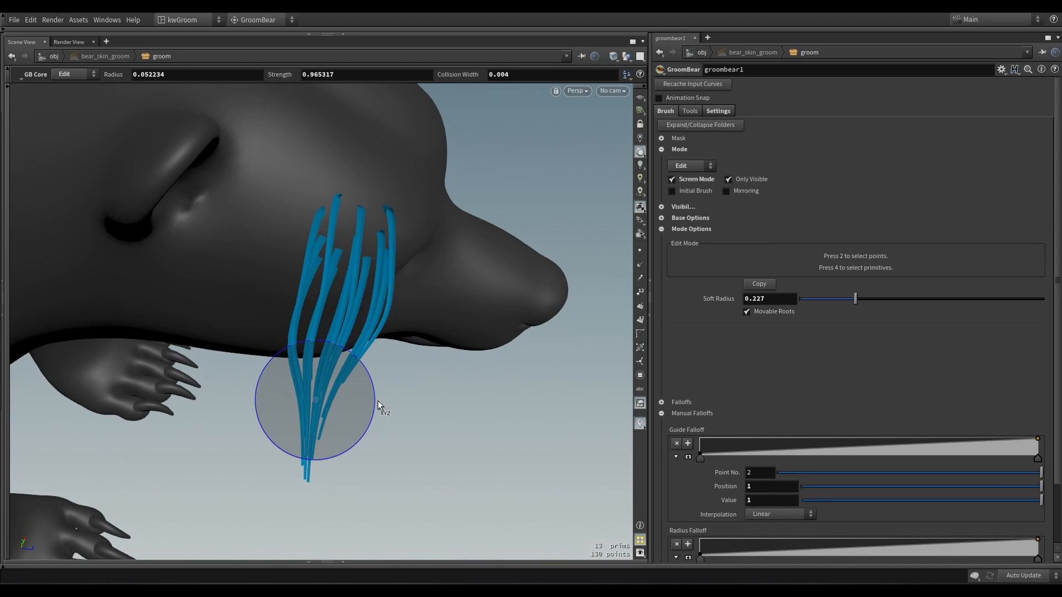
pyautogui.moveTo(377, 400)
pyautogui.mouseDown()
pyautogui.moveTo(381, 377)
pyautogui.moveTo(383, 419)
pyautogui.moveTo(377, 369)
pyautogui.moveTo(387, 416)
pyautogui.mouseUp()
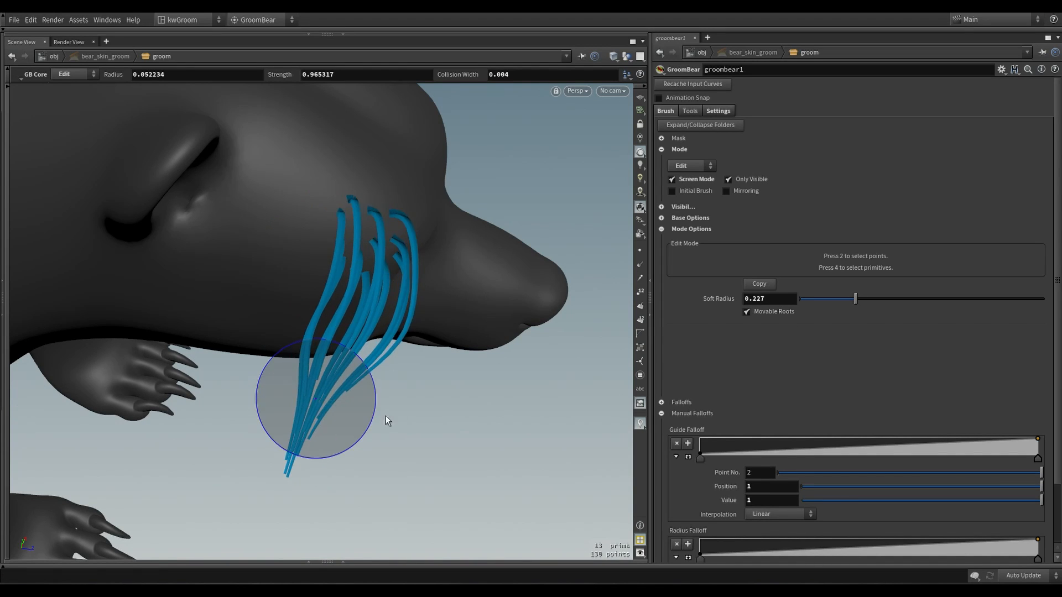
pyautogui.hotkey('ctrl', 'z')
# Slide the whole group of brow curves slightly backward along the head, roots included, using the translate handle
pyautogui.keyDown('alt'); pyautogui.moveTo(450, 398); pyautogui.dragTo(370, 374); pyautogui.keyUp('alt')
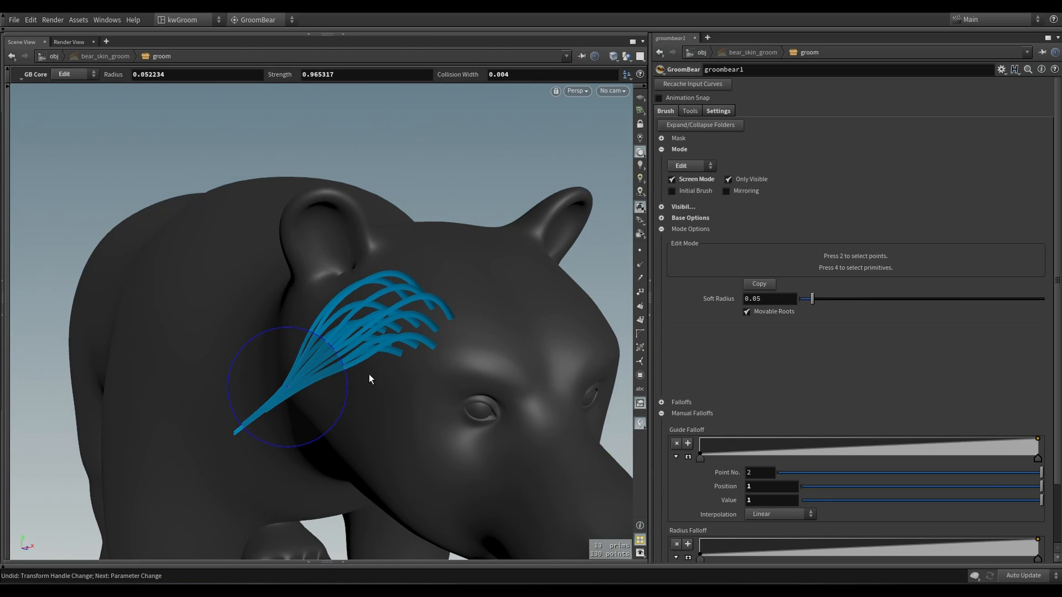
pyautogui.press('space')
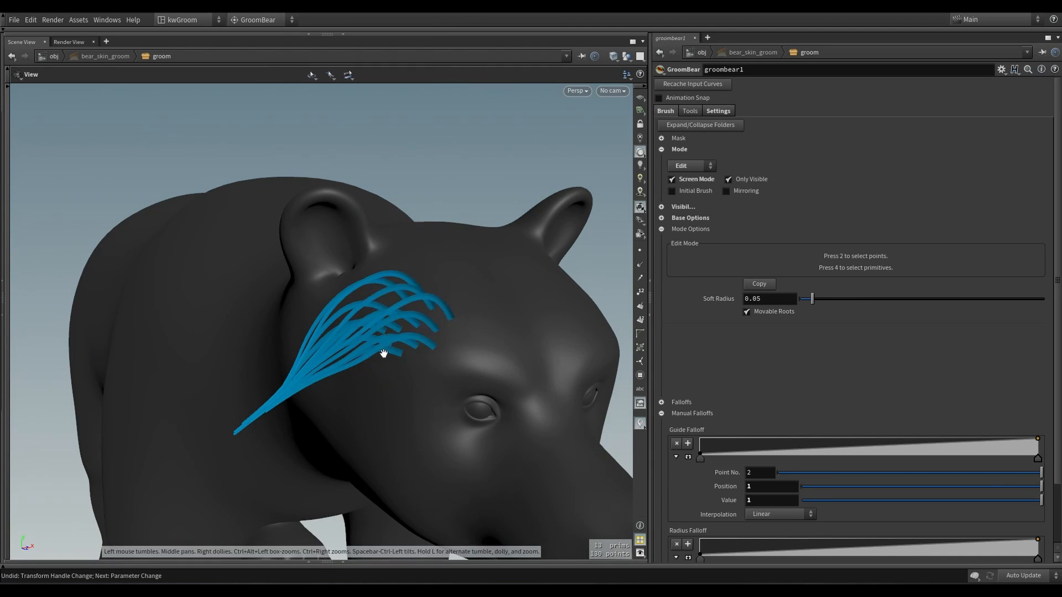
pyautogui.moveTo(384, 353); pyautogui.dragTo(411, 448)
pyautogui.moveTo(409, 394)
pyautogui.mouseDown()
pyautogui.moveTo(384, 391)
pyautogui.moveTo(347, 348)
pyautogui.moveTo(352, 358)
pyautogui.moveTo(360, 346)
pyautogui.moveTo(363, 367)
pyautogui.moveTo(360, 346)
pyautogui.moveTo(378, 404)
pyautogui.moveTo(390, 363)
pyautogui.mouseUp()
pyautogui.press('t')
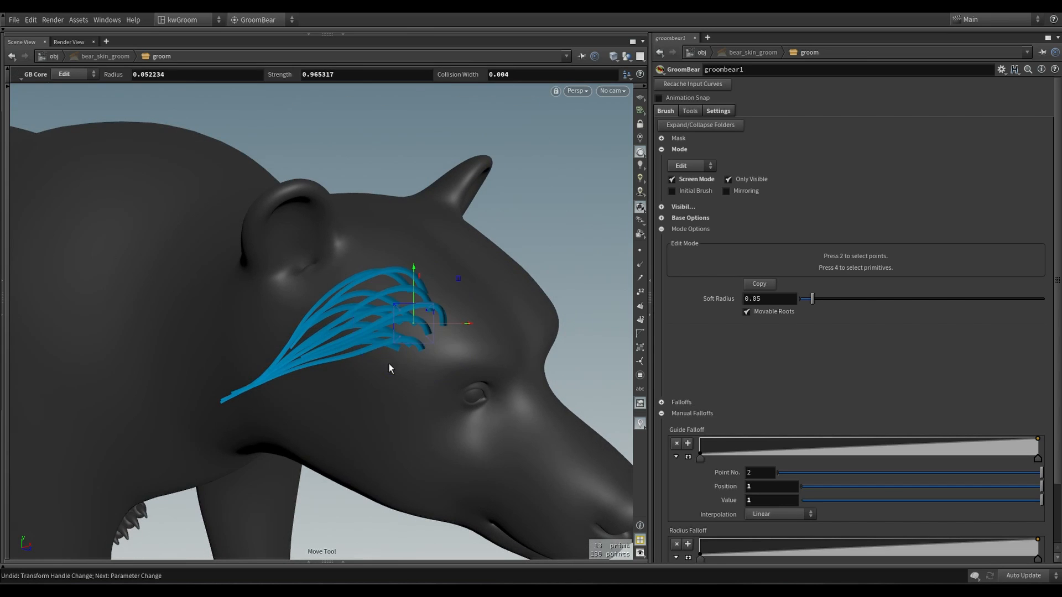
pyautogui.moveTo(412, 326); pyautogui.dragTo(373, 324)
pyautogui.moveTo(394, 347); pyautogui.dragTo(396, 327)
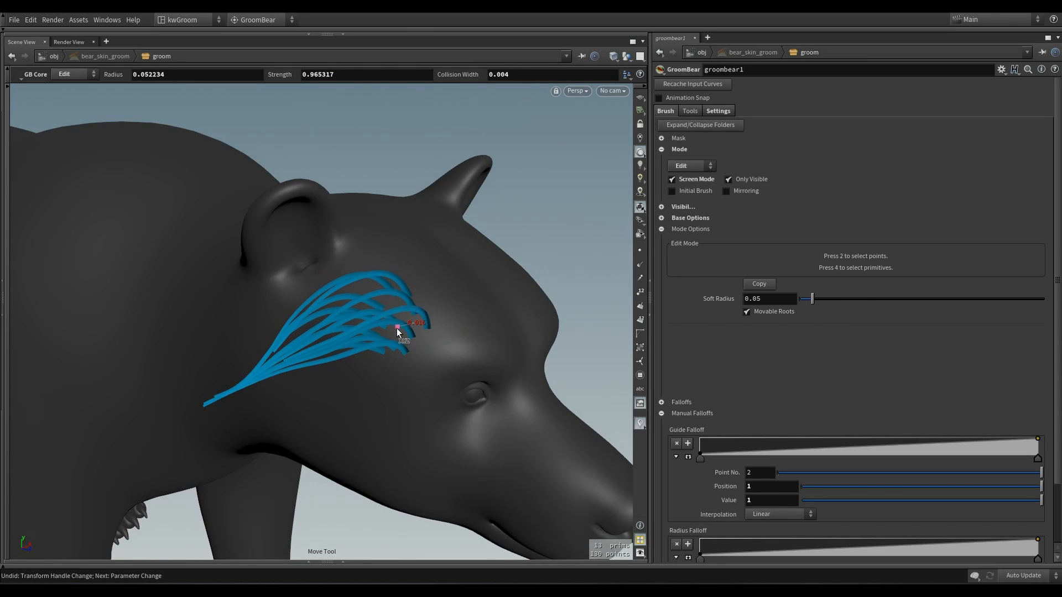
# Pull the curves farther backward with Movable Roots off so their roots stay fixed, and turn the option back on
pyautogui.press('c')
pyautogui.click(358, 326)
pyautogui.moveTo(397, 324)
pyautogui.mouseDown()
pyautogui.moveTo(376, 337)
pyautogui.moveTo(386, 323)
pyautogui.mouseUp()
pyautogui.press('c')
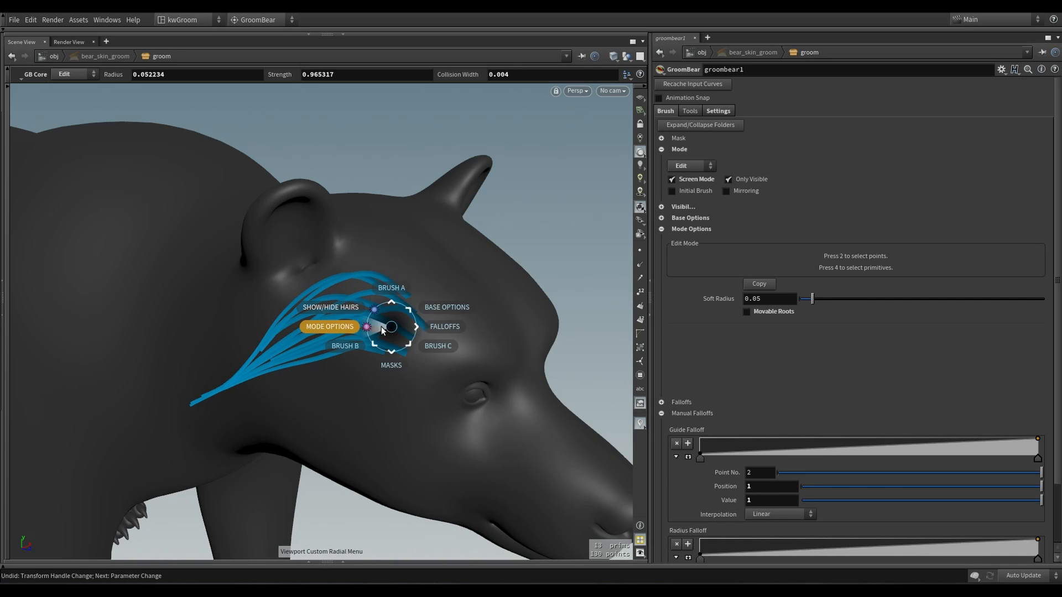
pyautogui.click(370, 314)
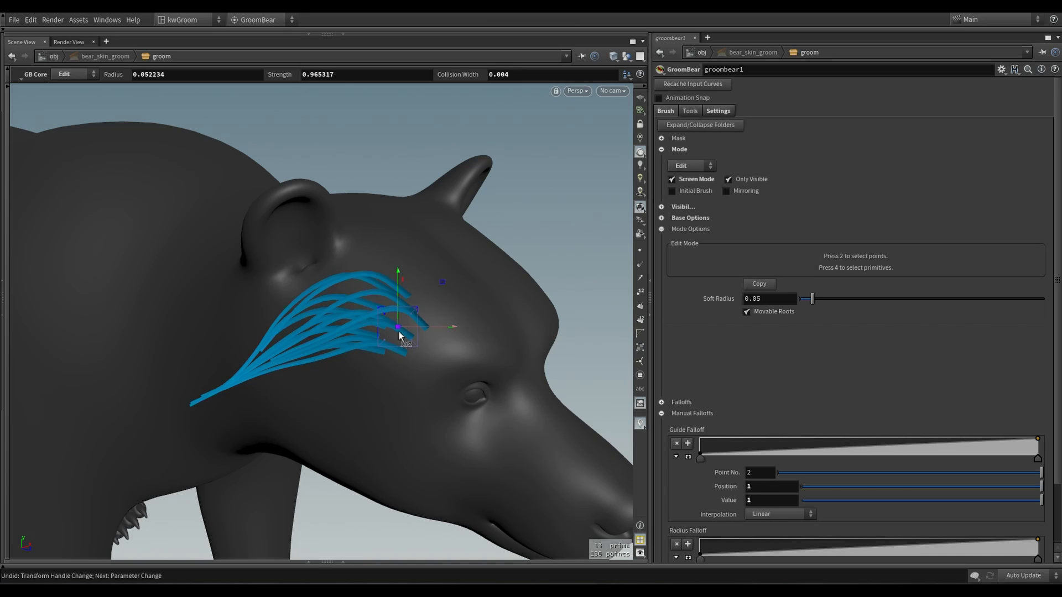
# Copy the brow curves, move the copy below the originals toward the cheek, and rotate its tips downward
pyautogui.press('c')
pyautogui.click(391, 335)
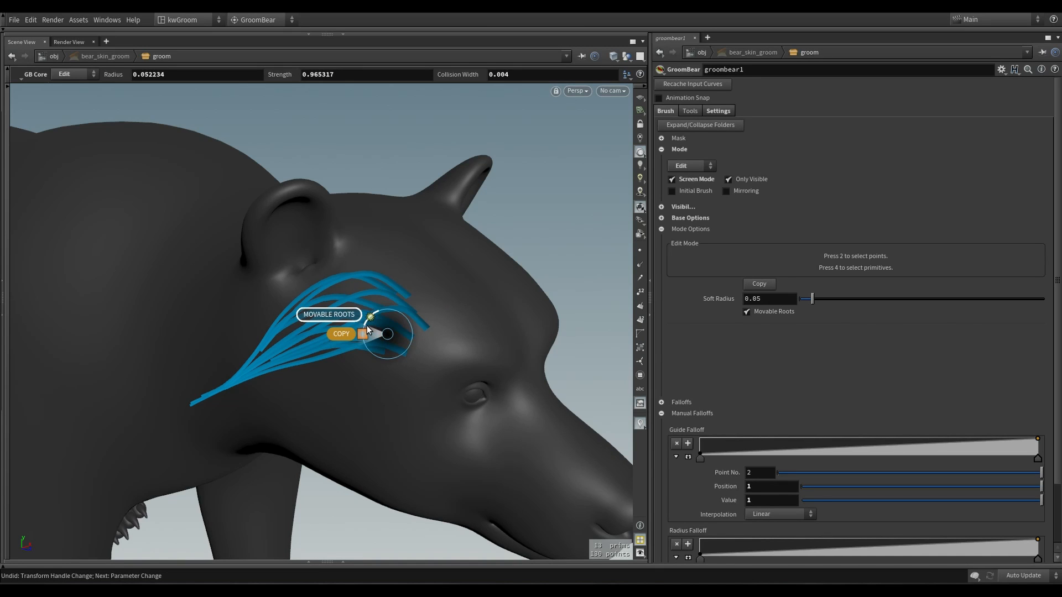
pyautogui.click(384, 335)
pyautogui.moveTo(398, 330); pyautogui.dragTo(439, 365)
pyautogui.press('r')
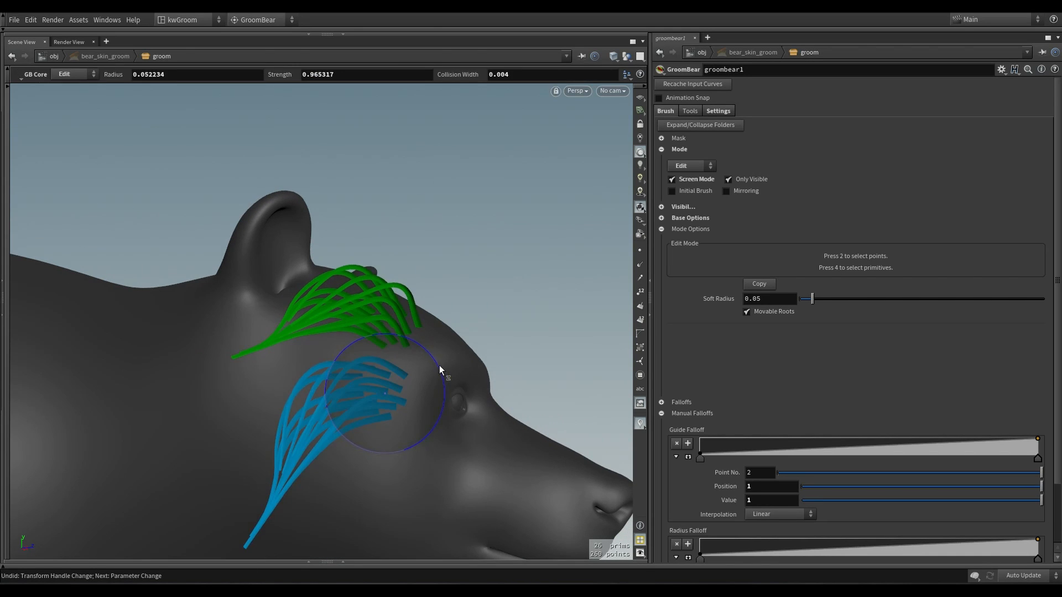
# Copy the lower curve group again and position the new copy behind it on the side of the head
pyautogui.press('c')
pyautogui.click(380, 377)
pyautogui.moveTo(385, 396); pyautogui.dragTo(380, 429)
pyautogui.press('m')
pyautogui.click(404, 462)
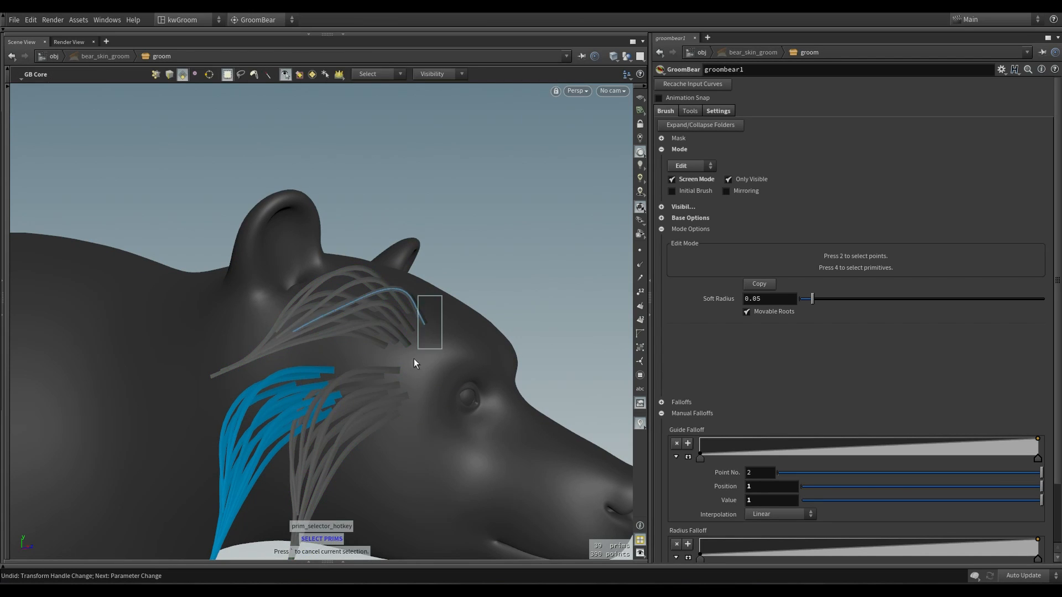
pyautogui.moveTo(228, 466); pyautogui.dragTo(317, 393)
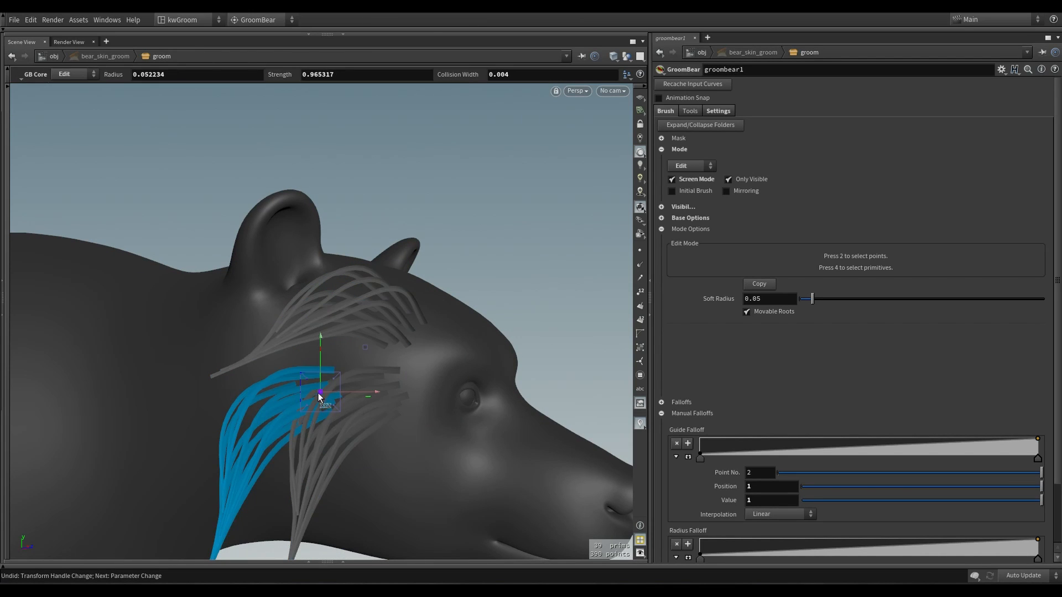
pyautogui.click(316, 400)
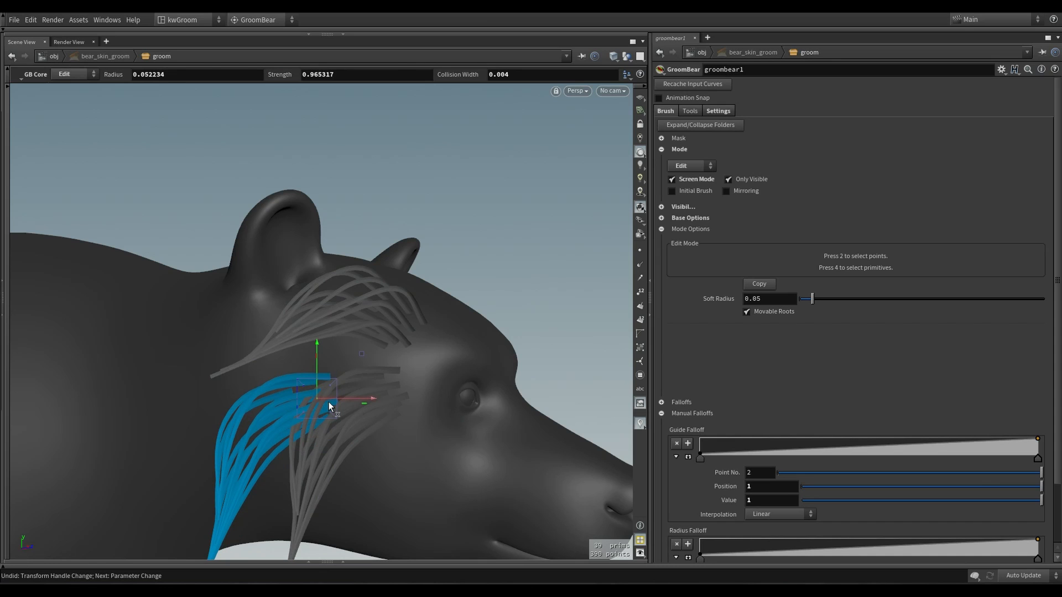